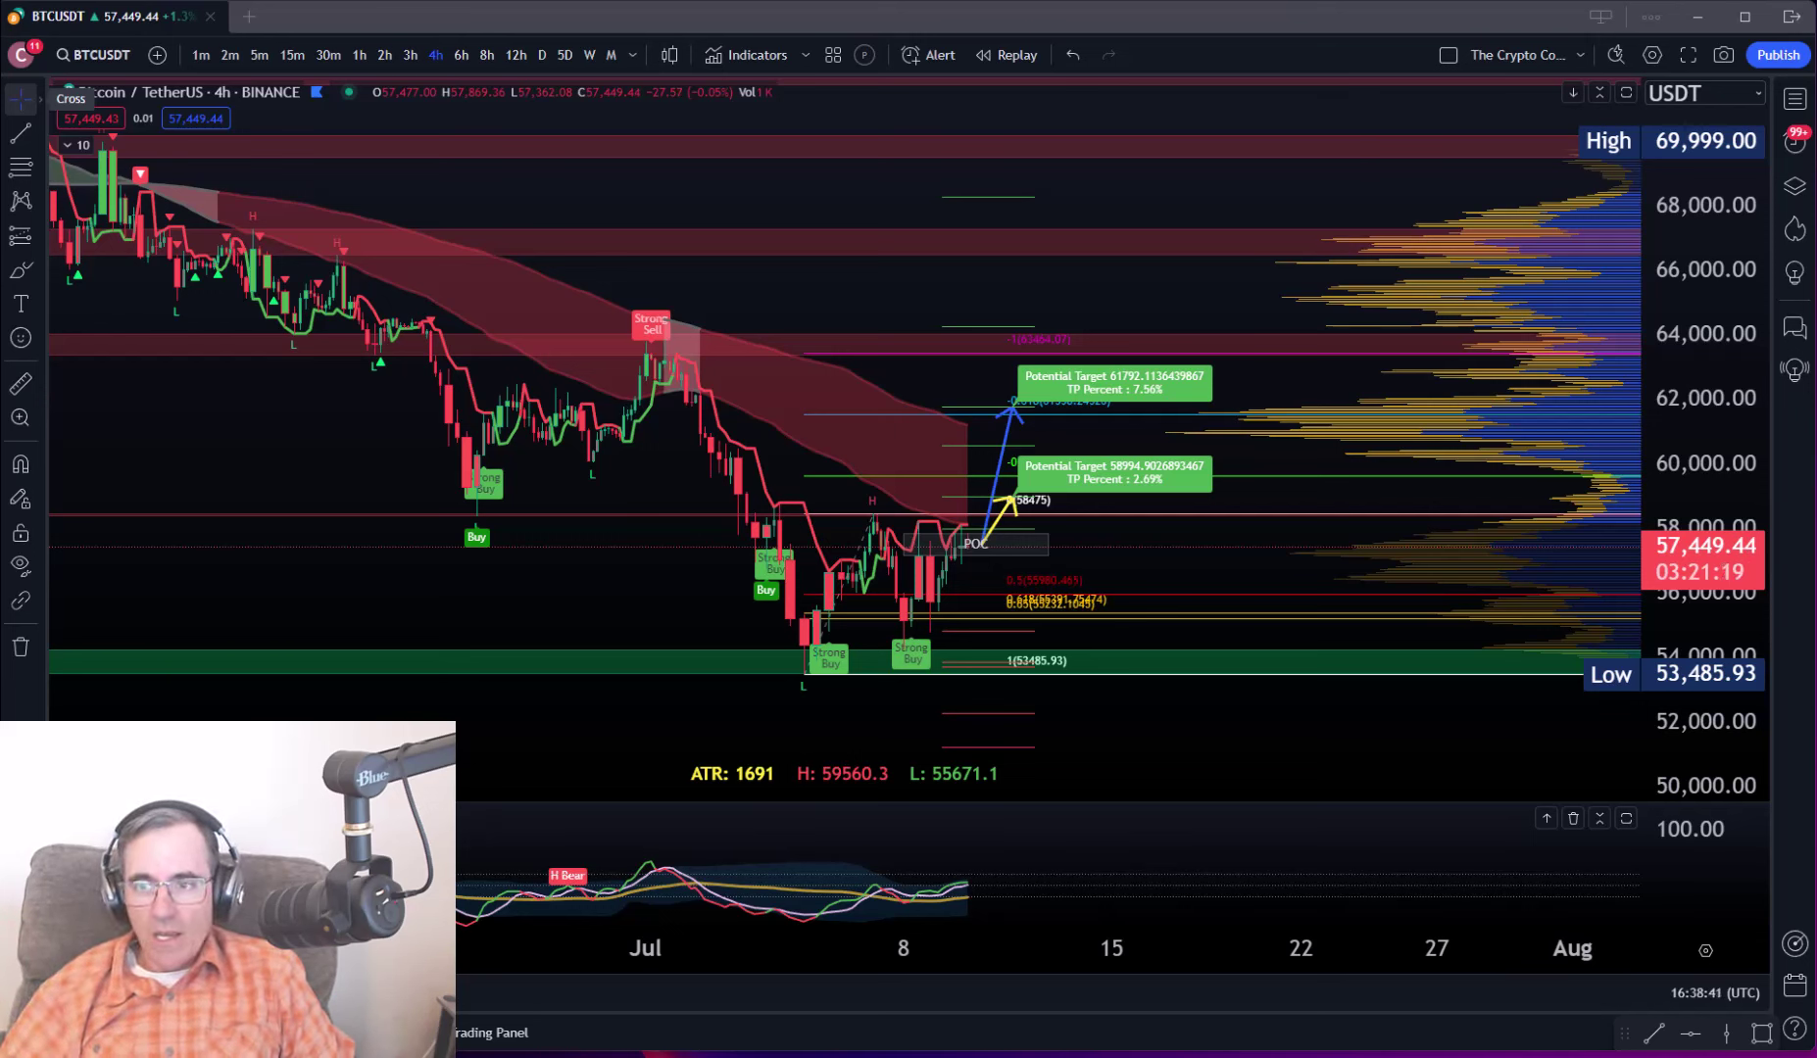
# Zoom out the BTCUSDT 4-hour chart and pan back to earlier June candles and the 71,997 high.
pyautogui.scroll(-4, 299, 495)
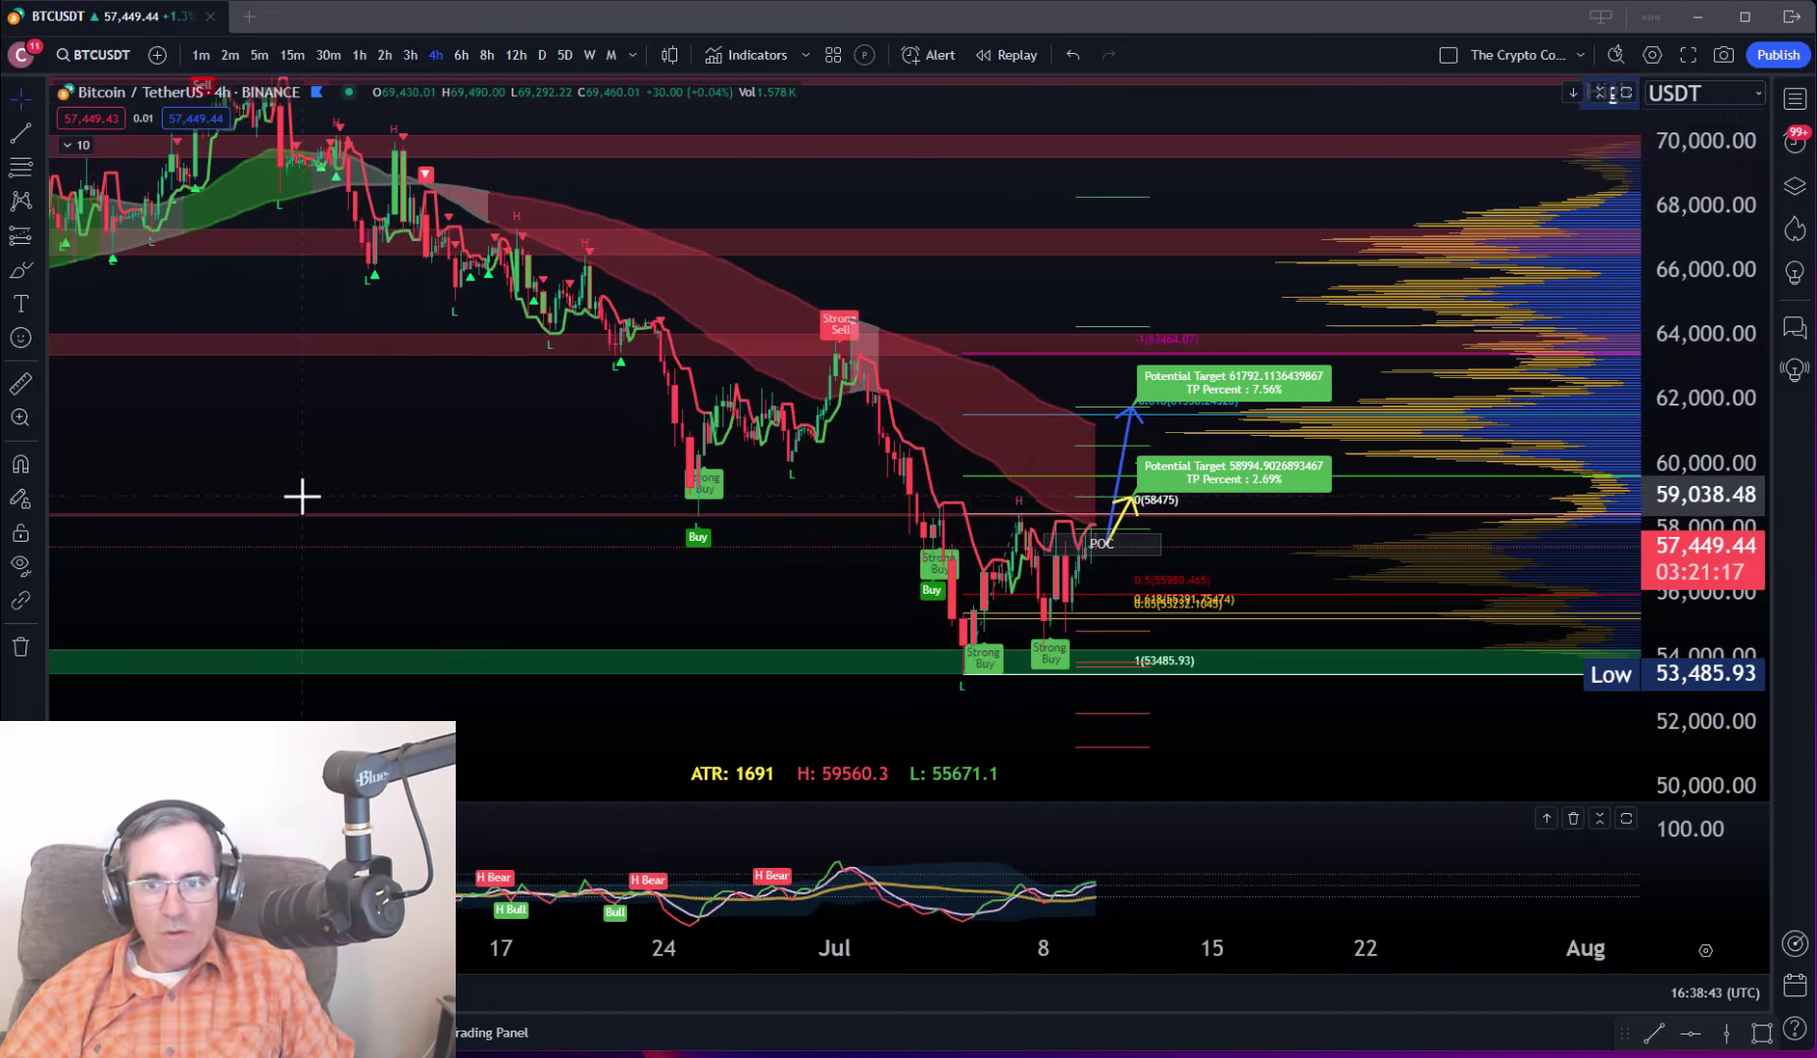
pyautogui.moveTo(389, 410); pyautogui.dragTo(405, 468)
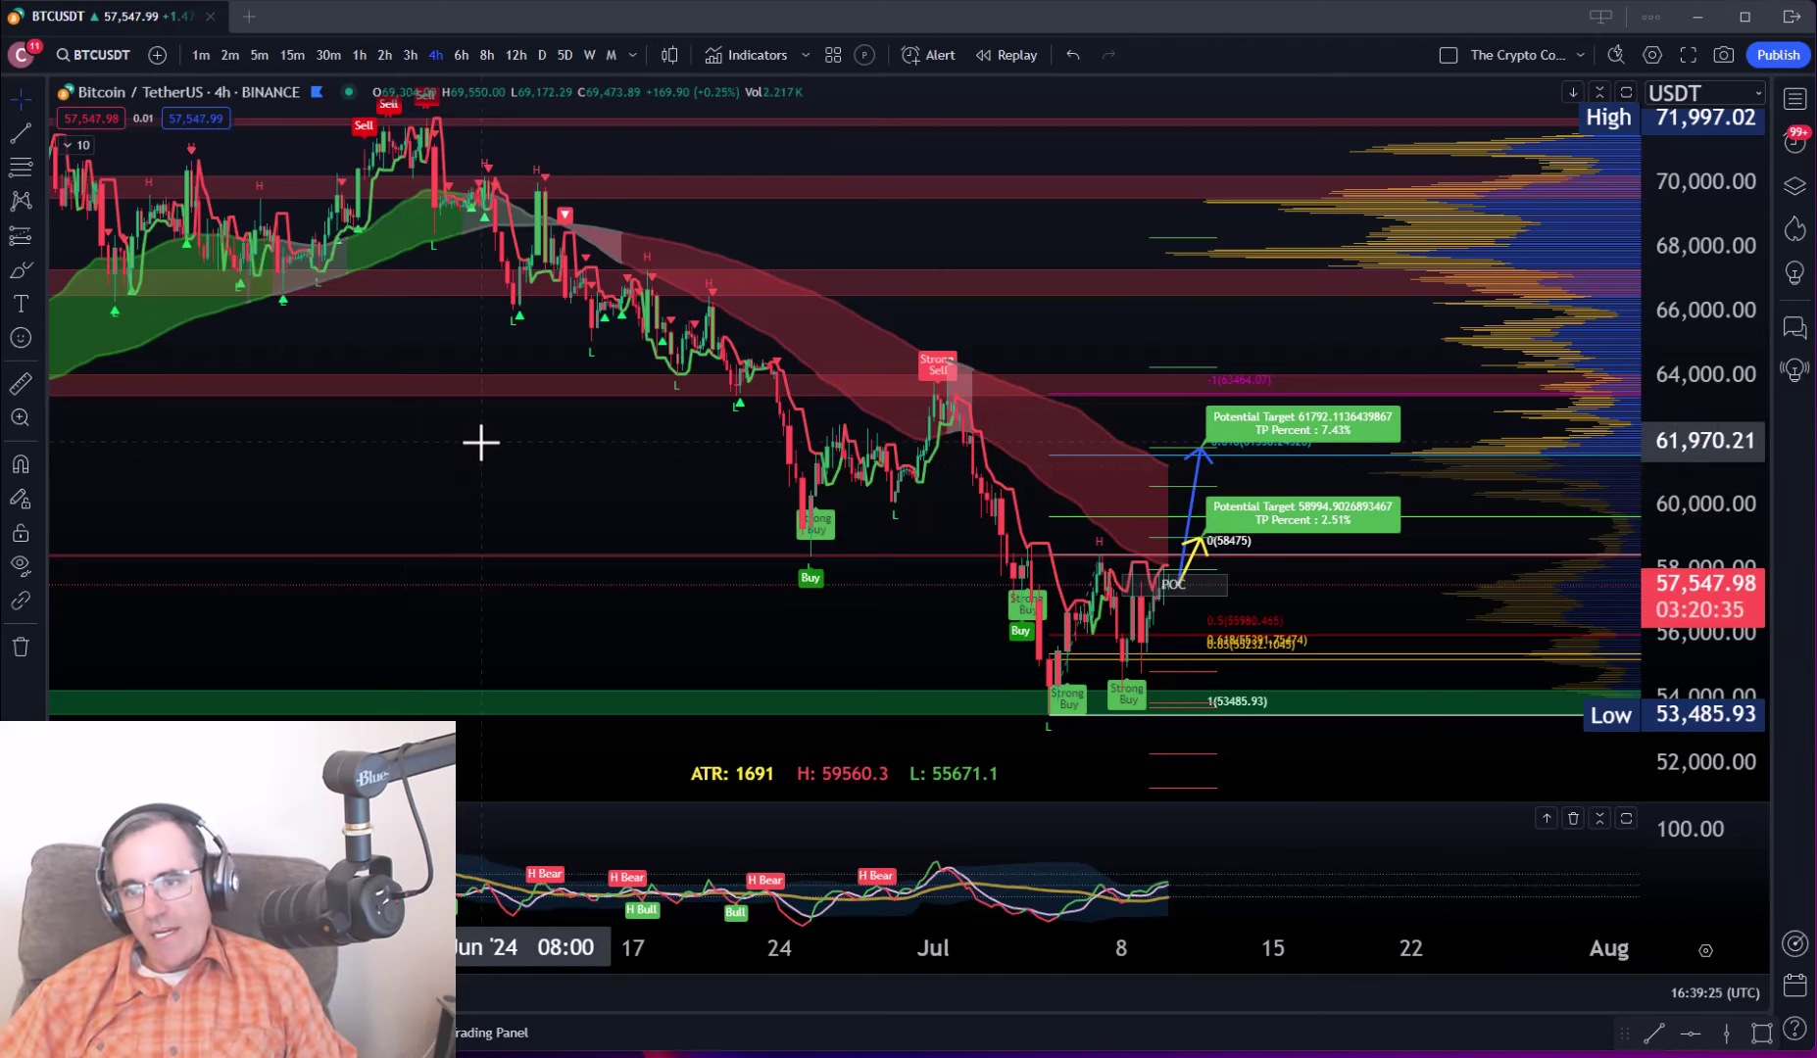
# Zoom out, compress the price scale and pan to show spring 2024 through July with the 58994/61792 targets.
pyautogui.scroll(-5, 480, 442)
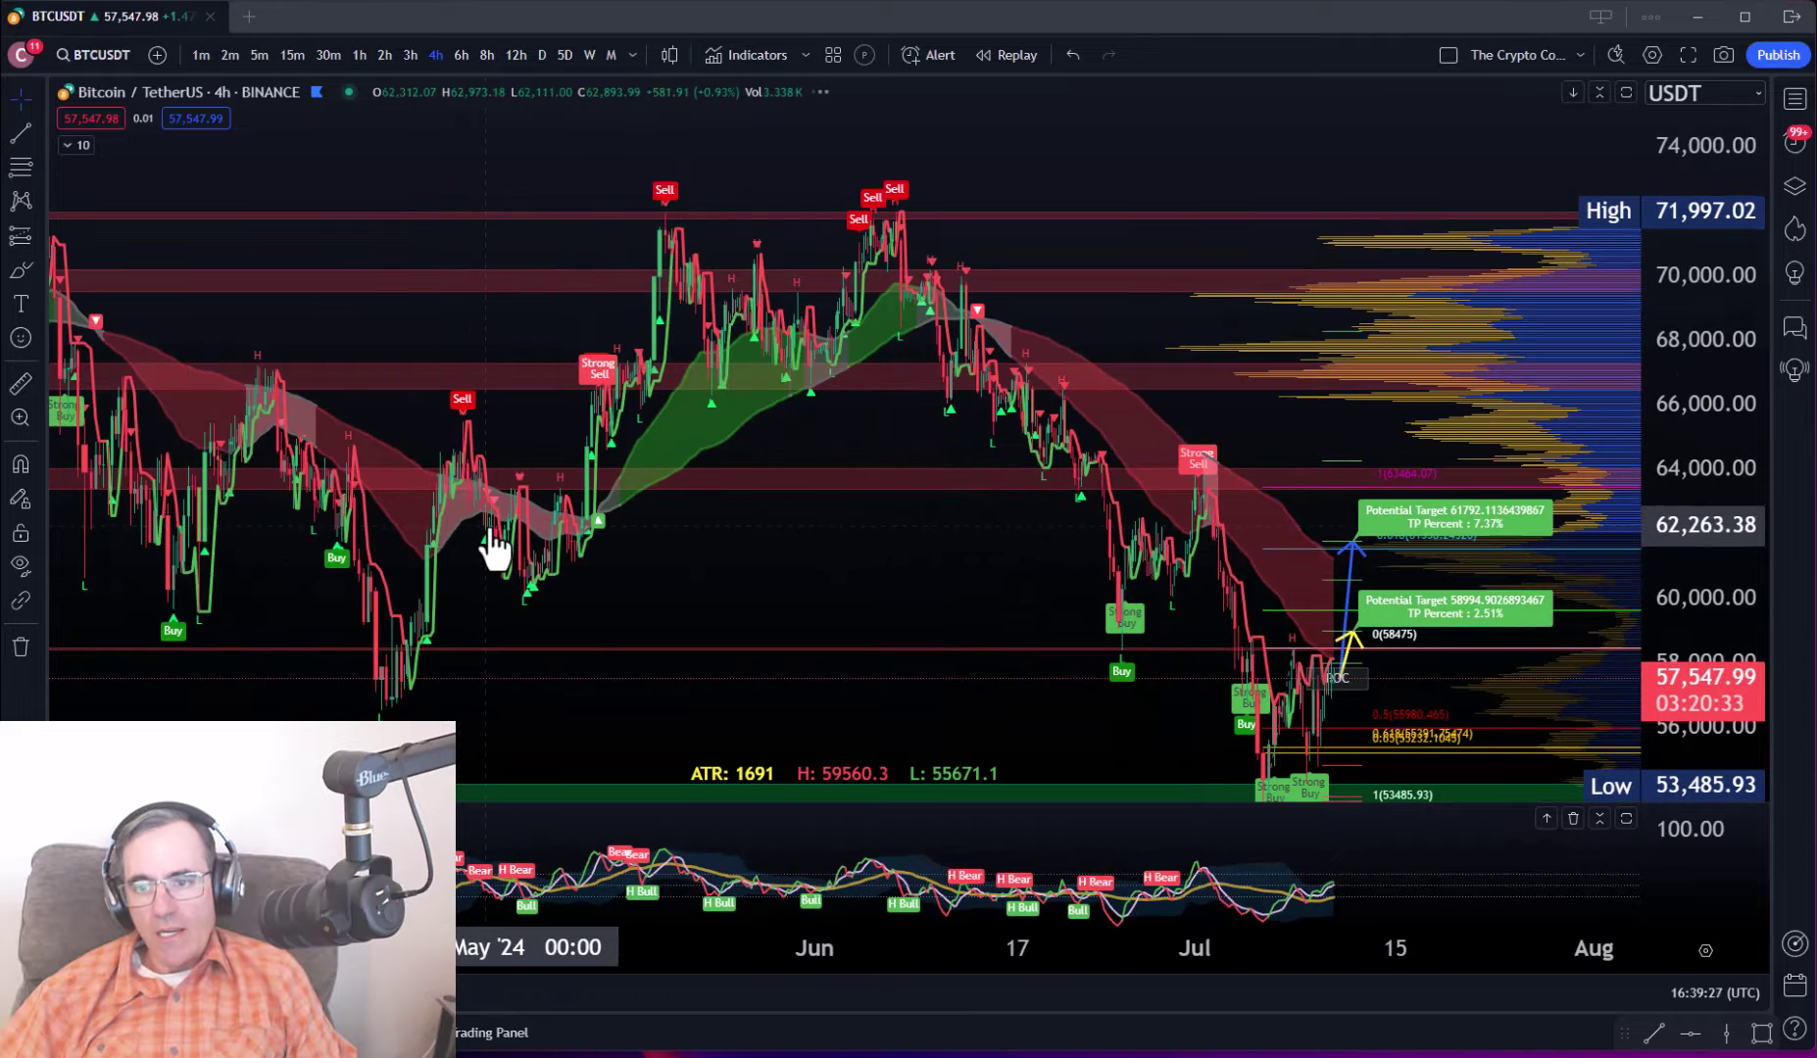
pyautogui.moveTo(495, 549); pyautogui.dragTo(256, 519)
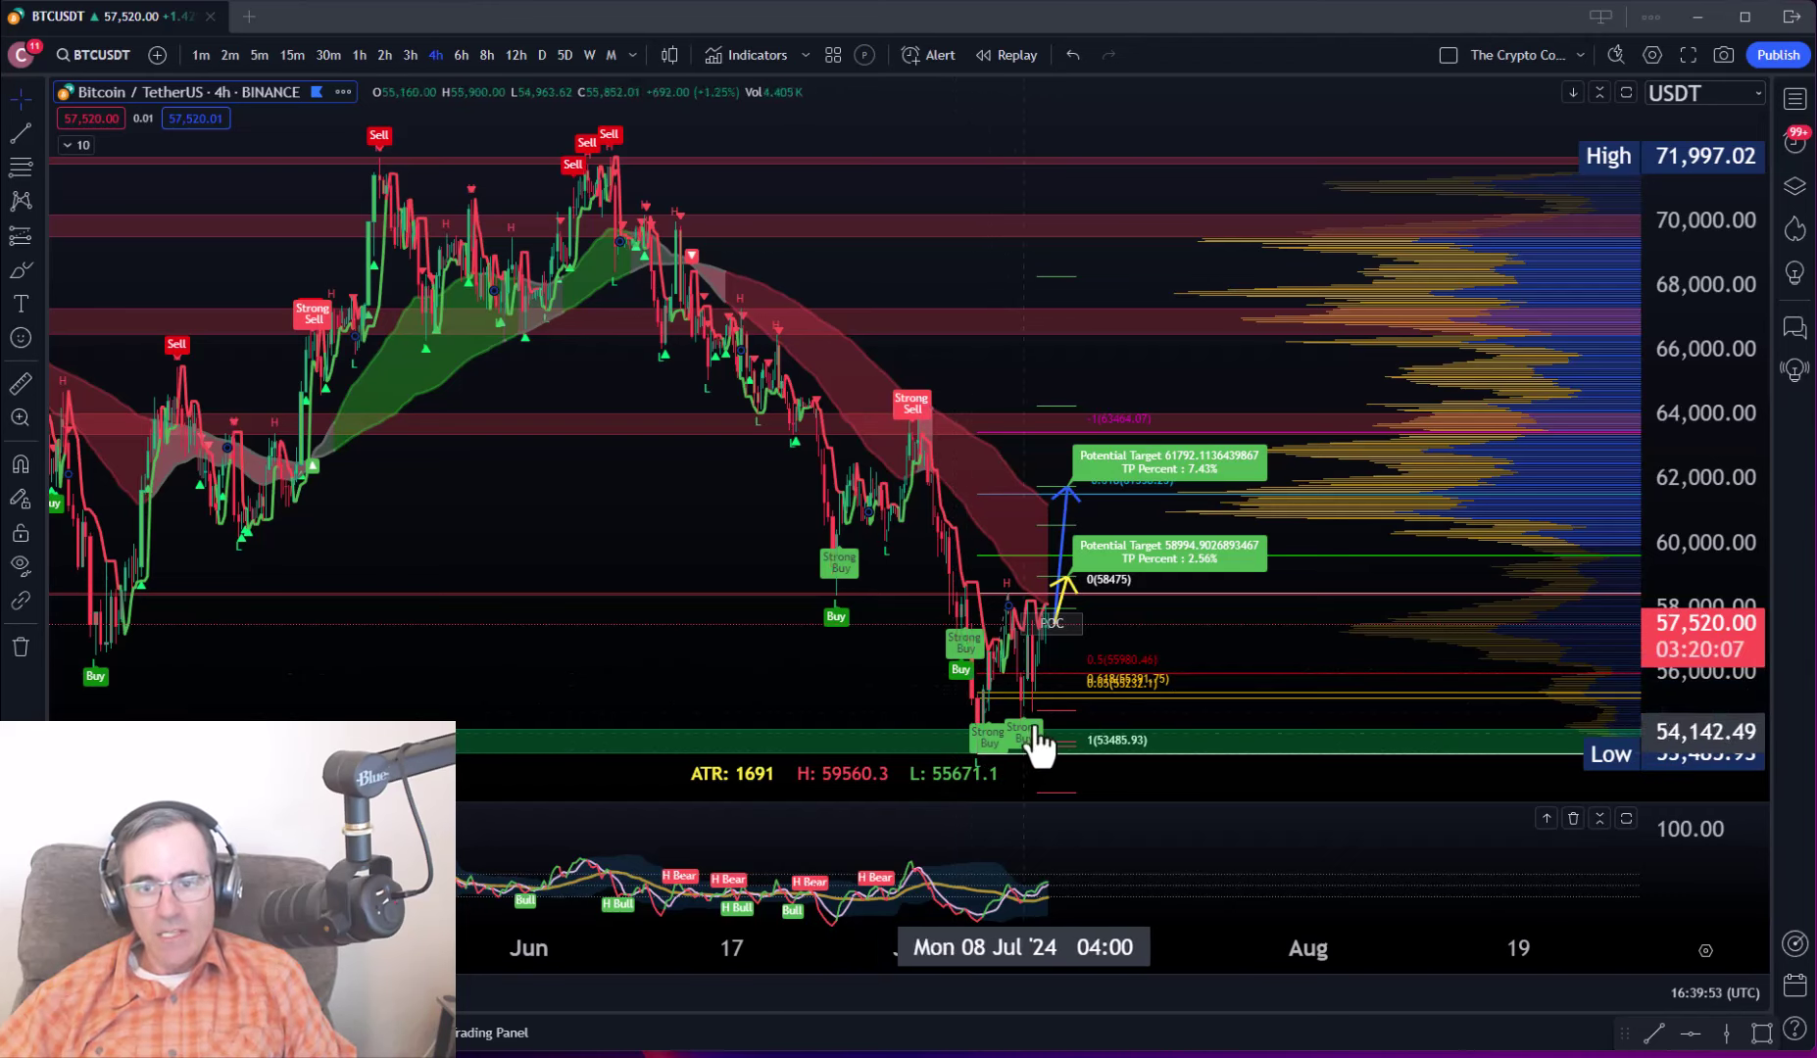
pyautogui.moveTo(1703, 397); pyautogui.dragTo(1703, 441)
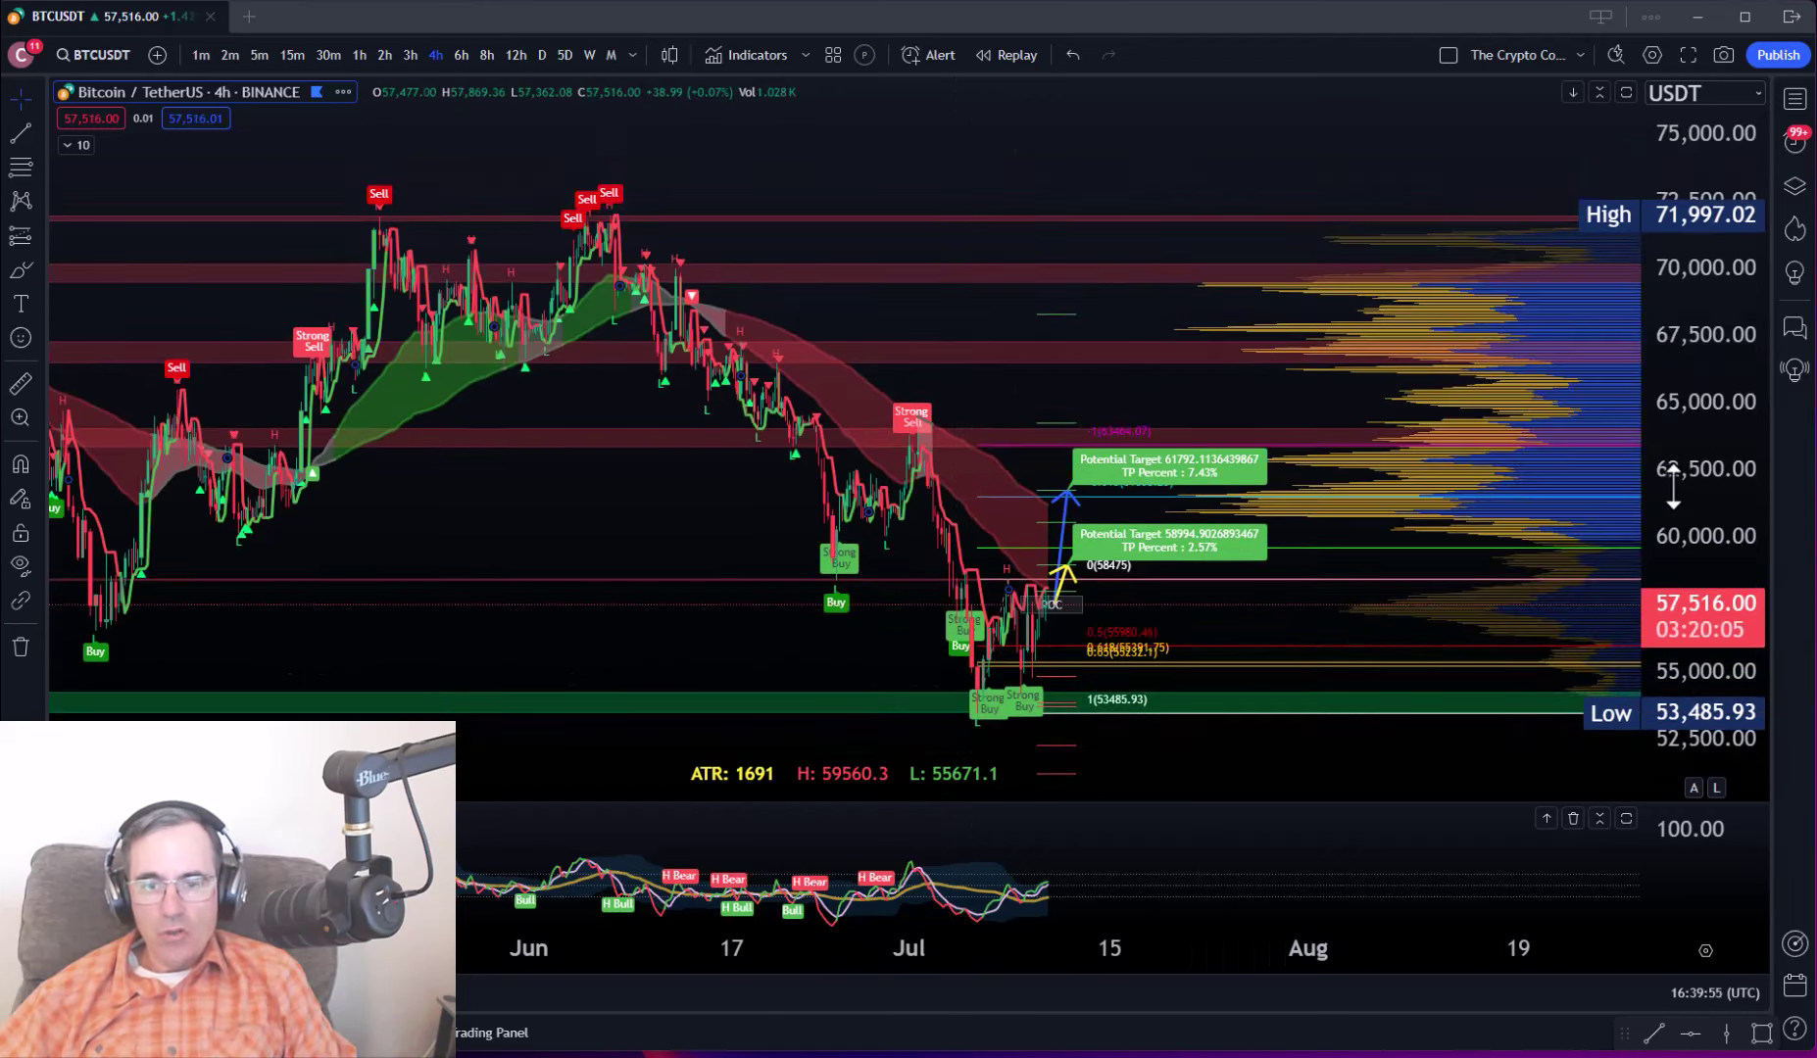
pyautogui.scroll(-3, 1358, 600)
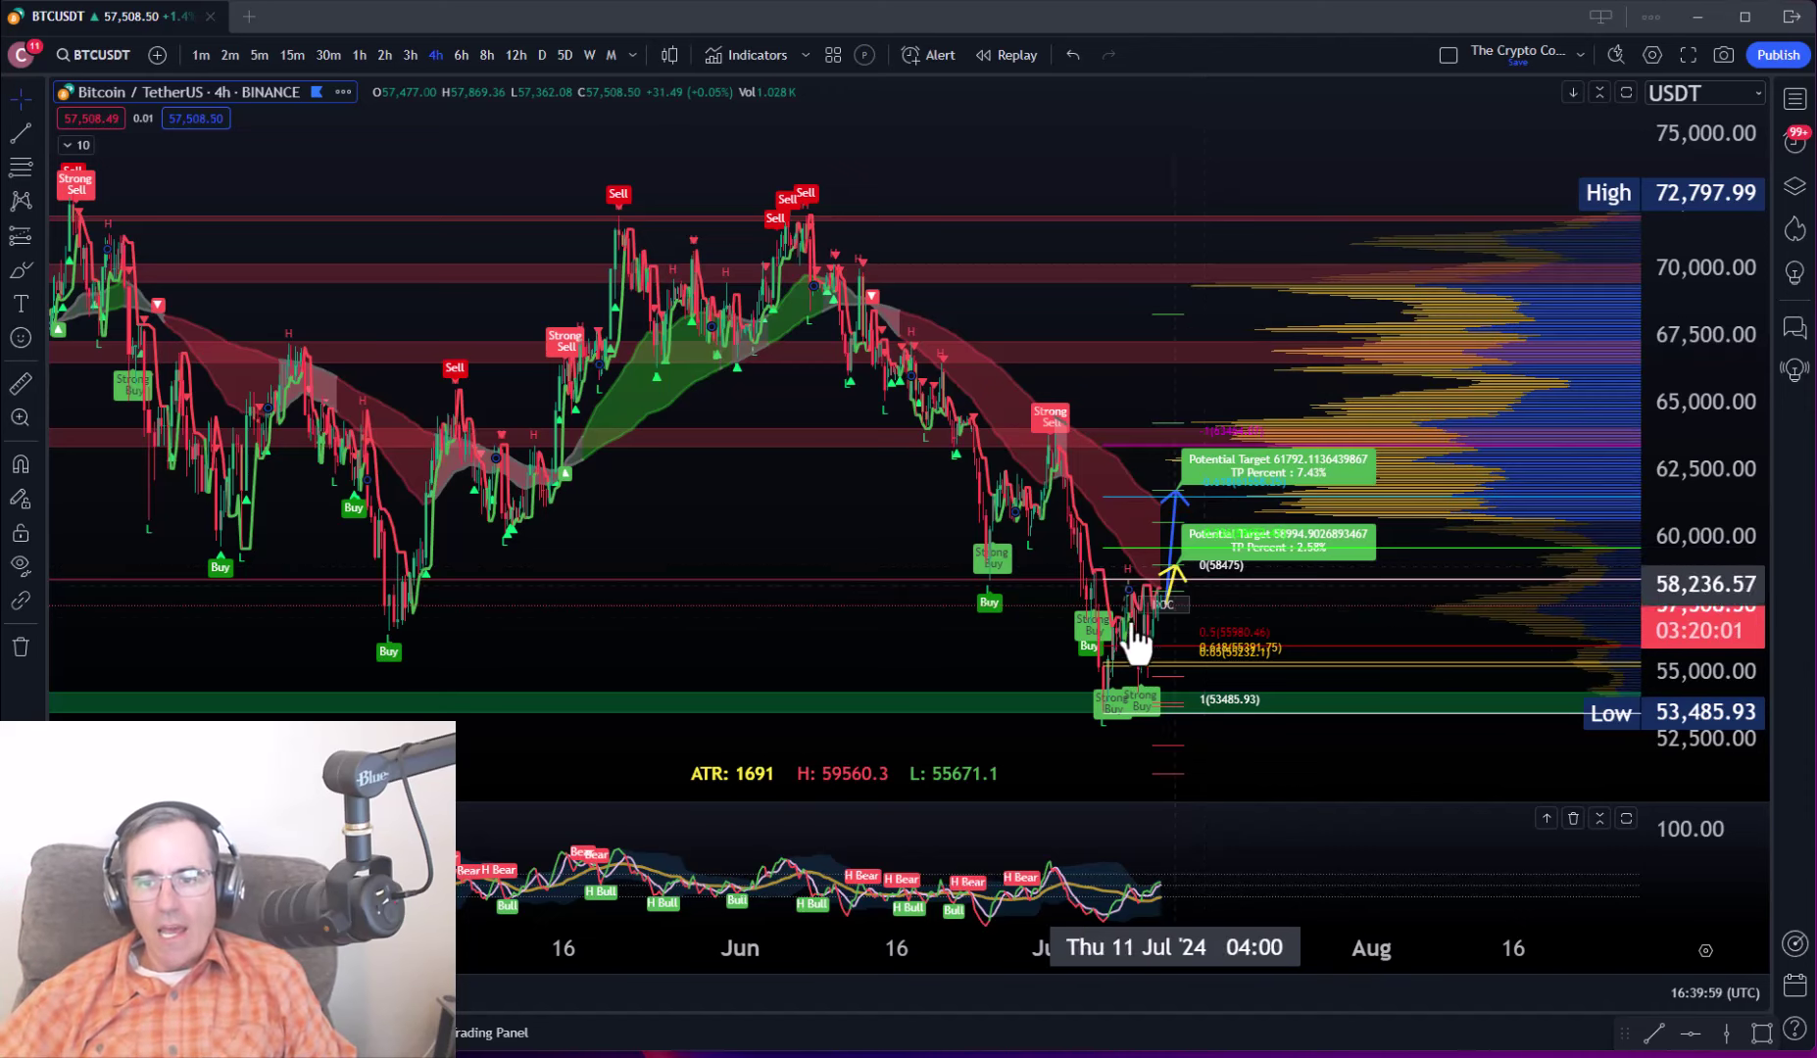
pyautogui.moveTo(881, 556); pyautogui.dragTo(712, 542)
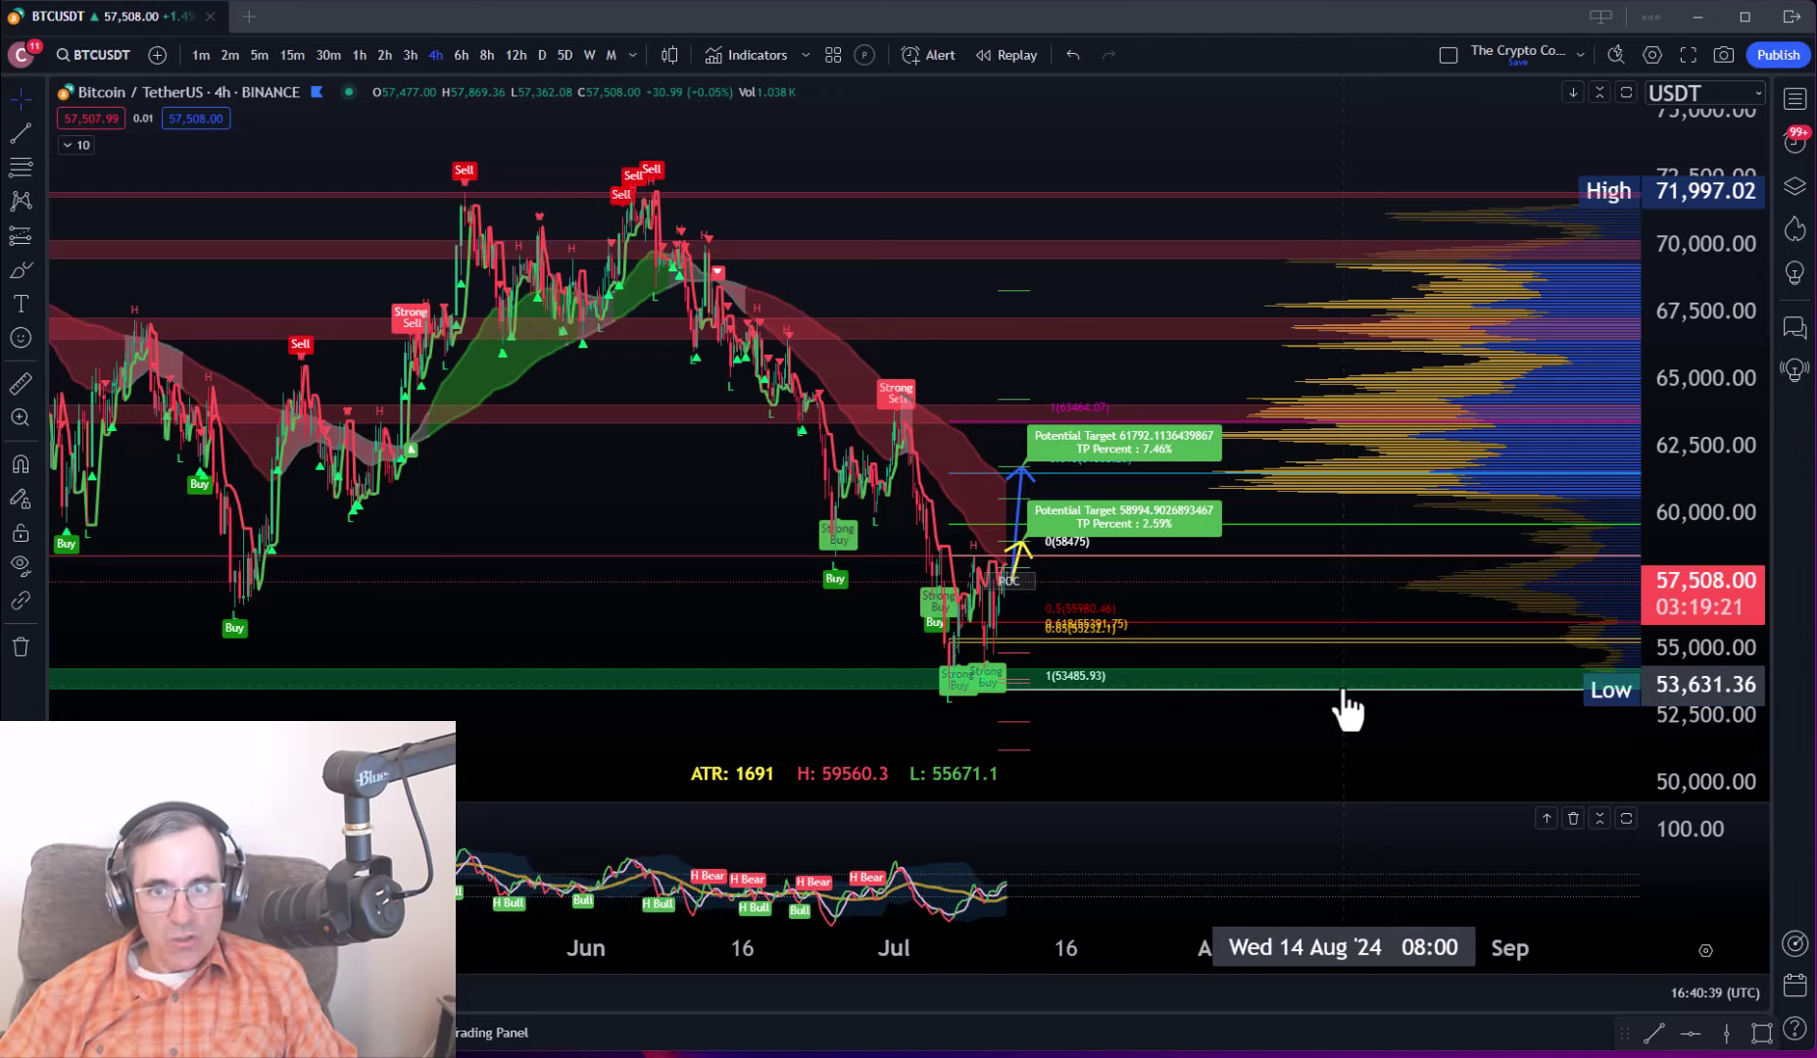
# Zoom out and rescale the Bitcoin price axis from about 76k–48k to 100k–30k.
pyautogui.scroll(-3, 1318, 677)
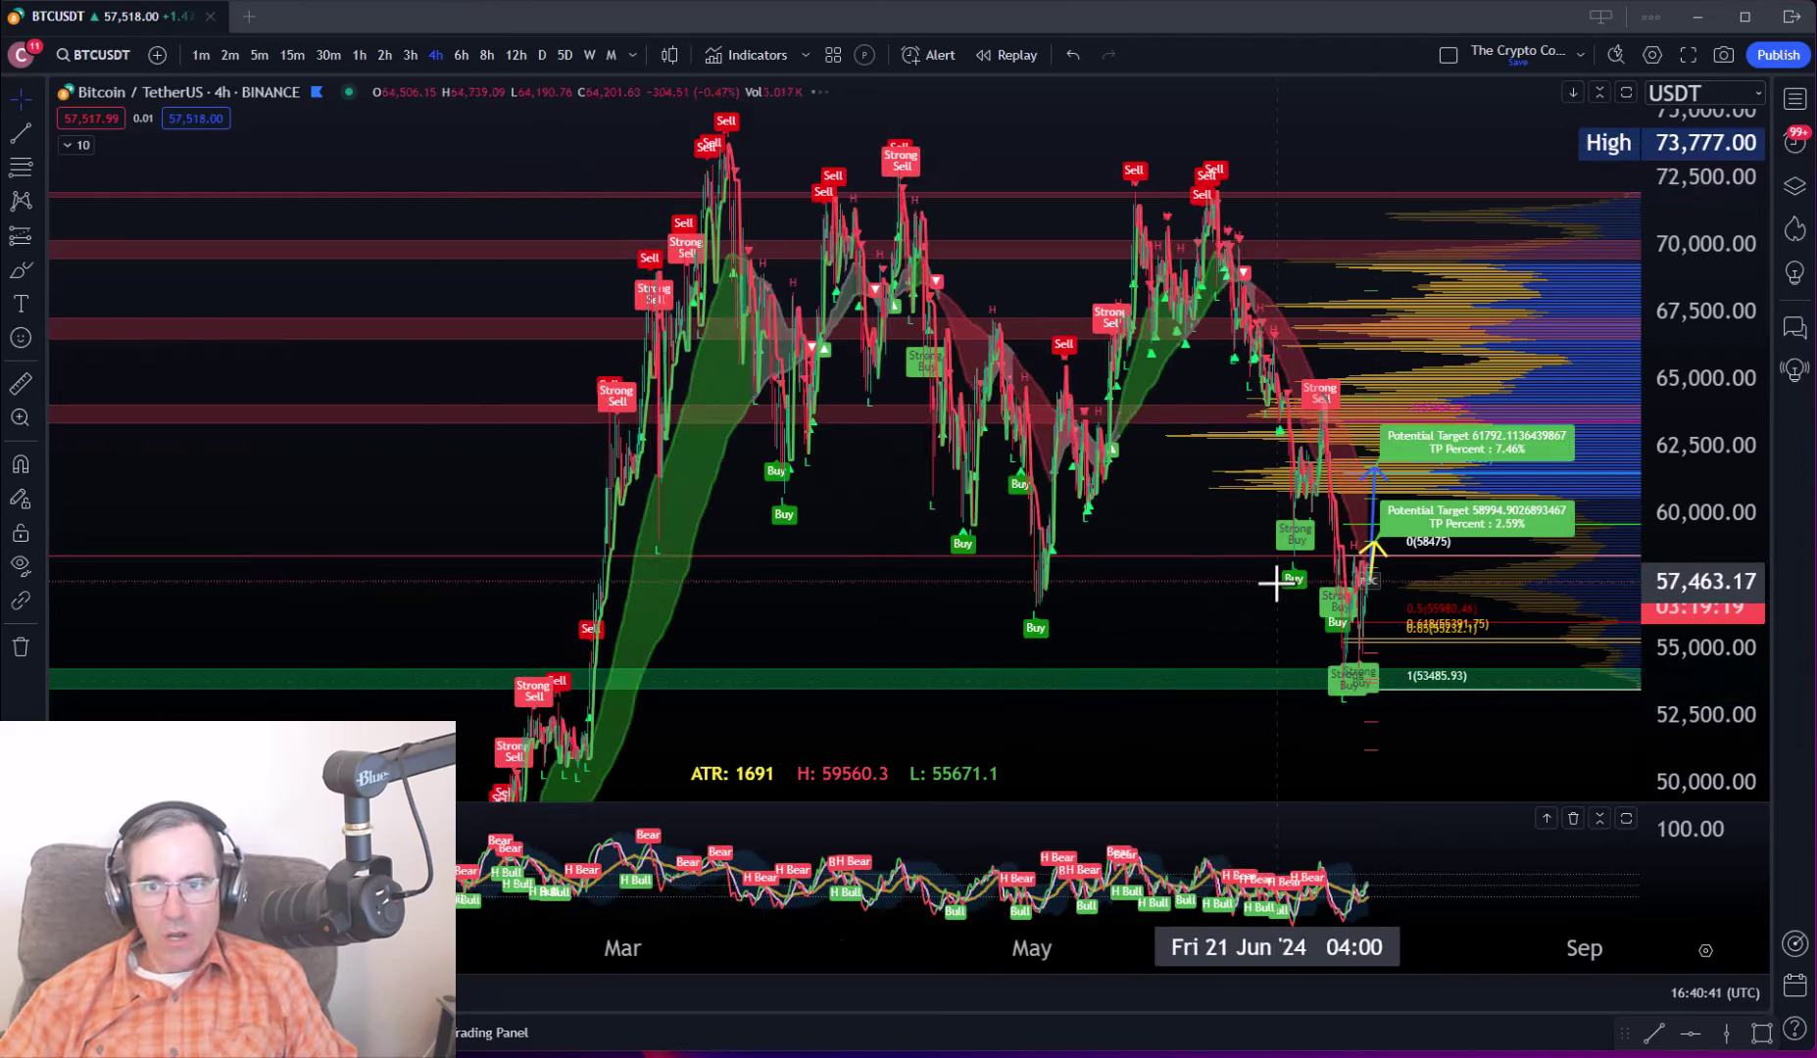
pyautogui.scroll(-2, 1024, 500)
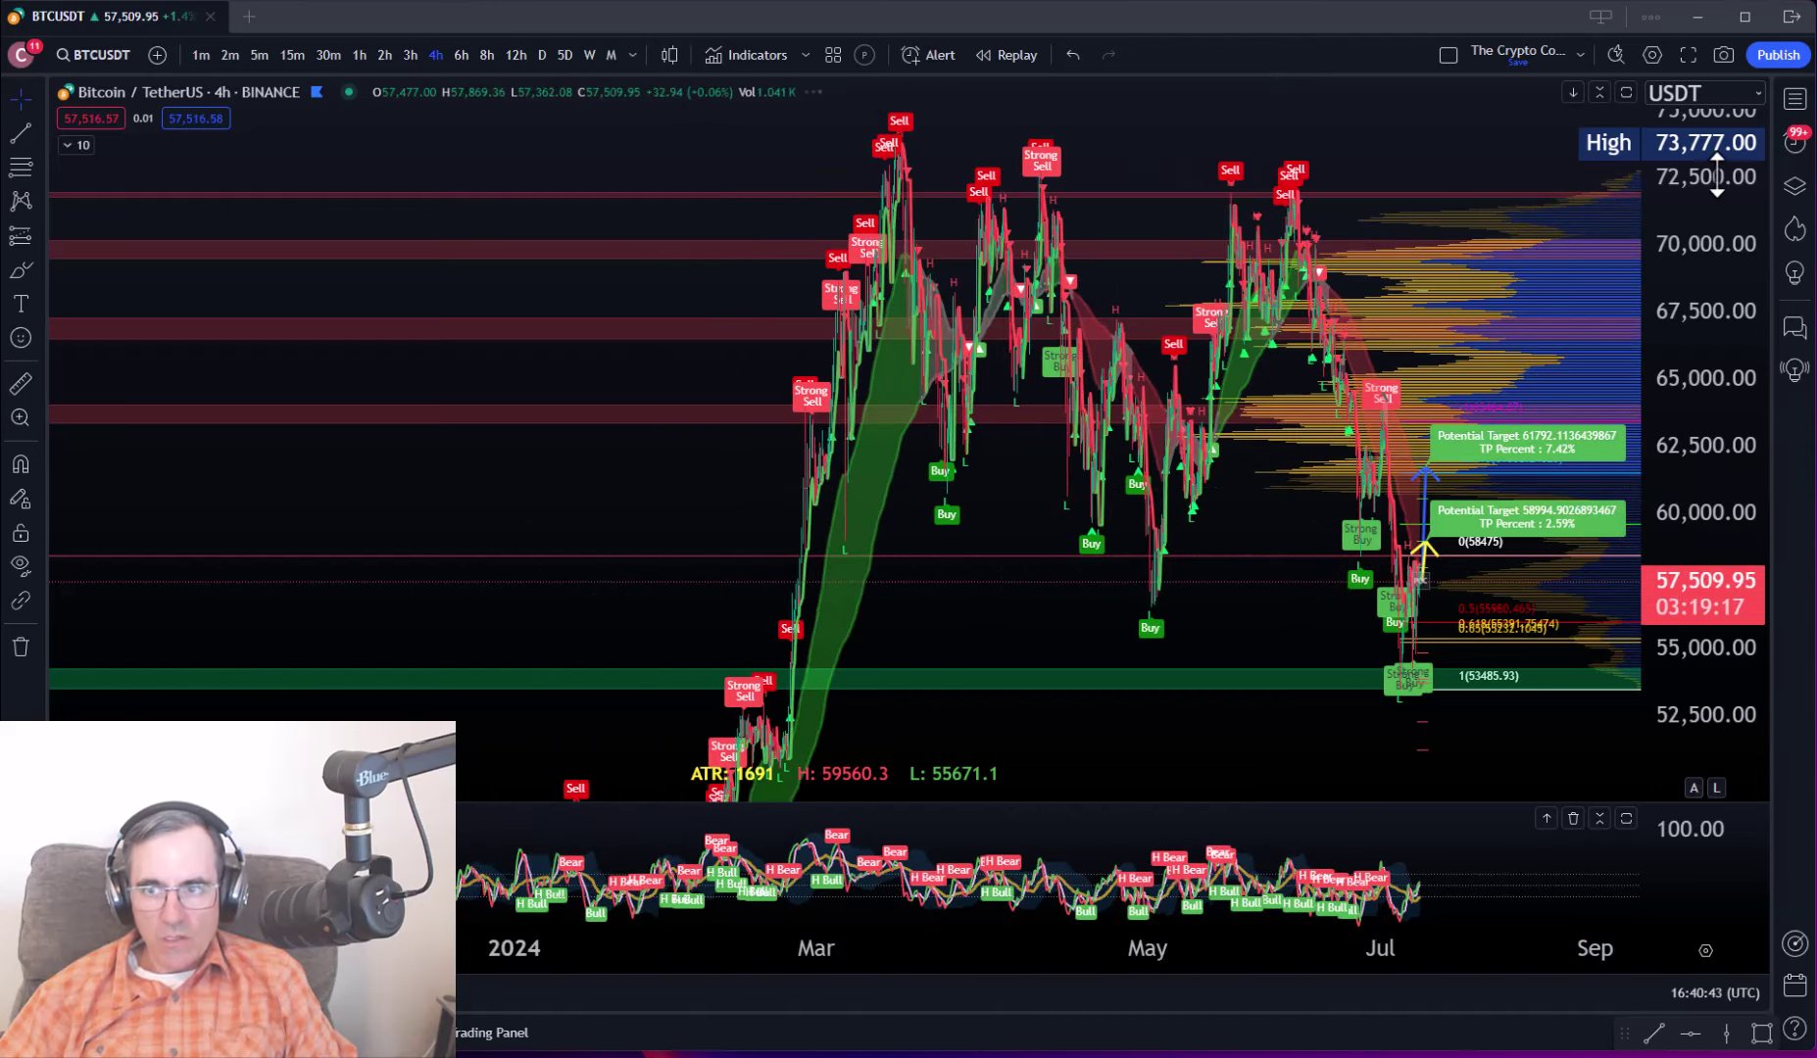
pyautogui.moveTo(1715, 177); pyautogui.dragTo(1704, 227)
pyautogui.scroll(1, 946, 570)
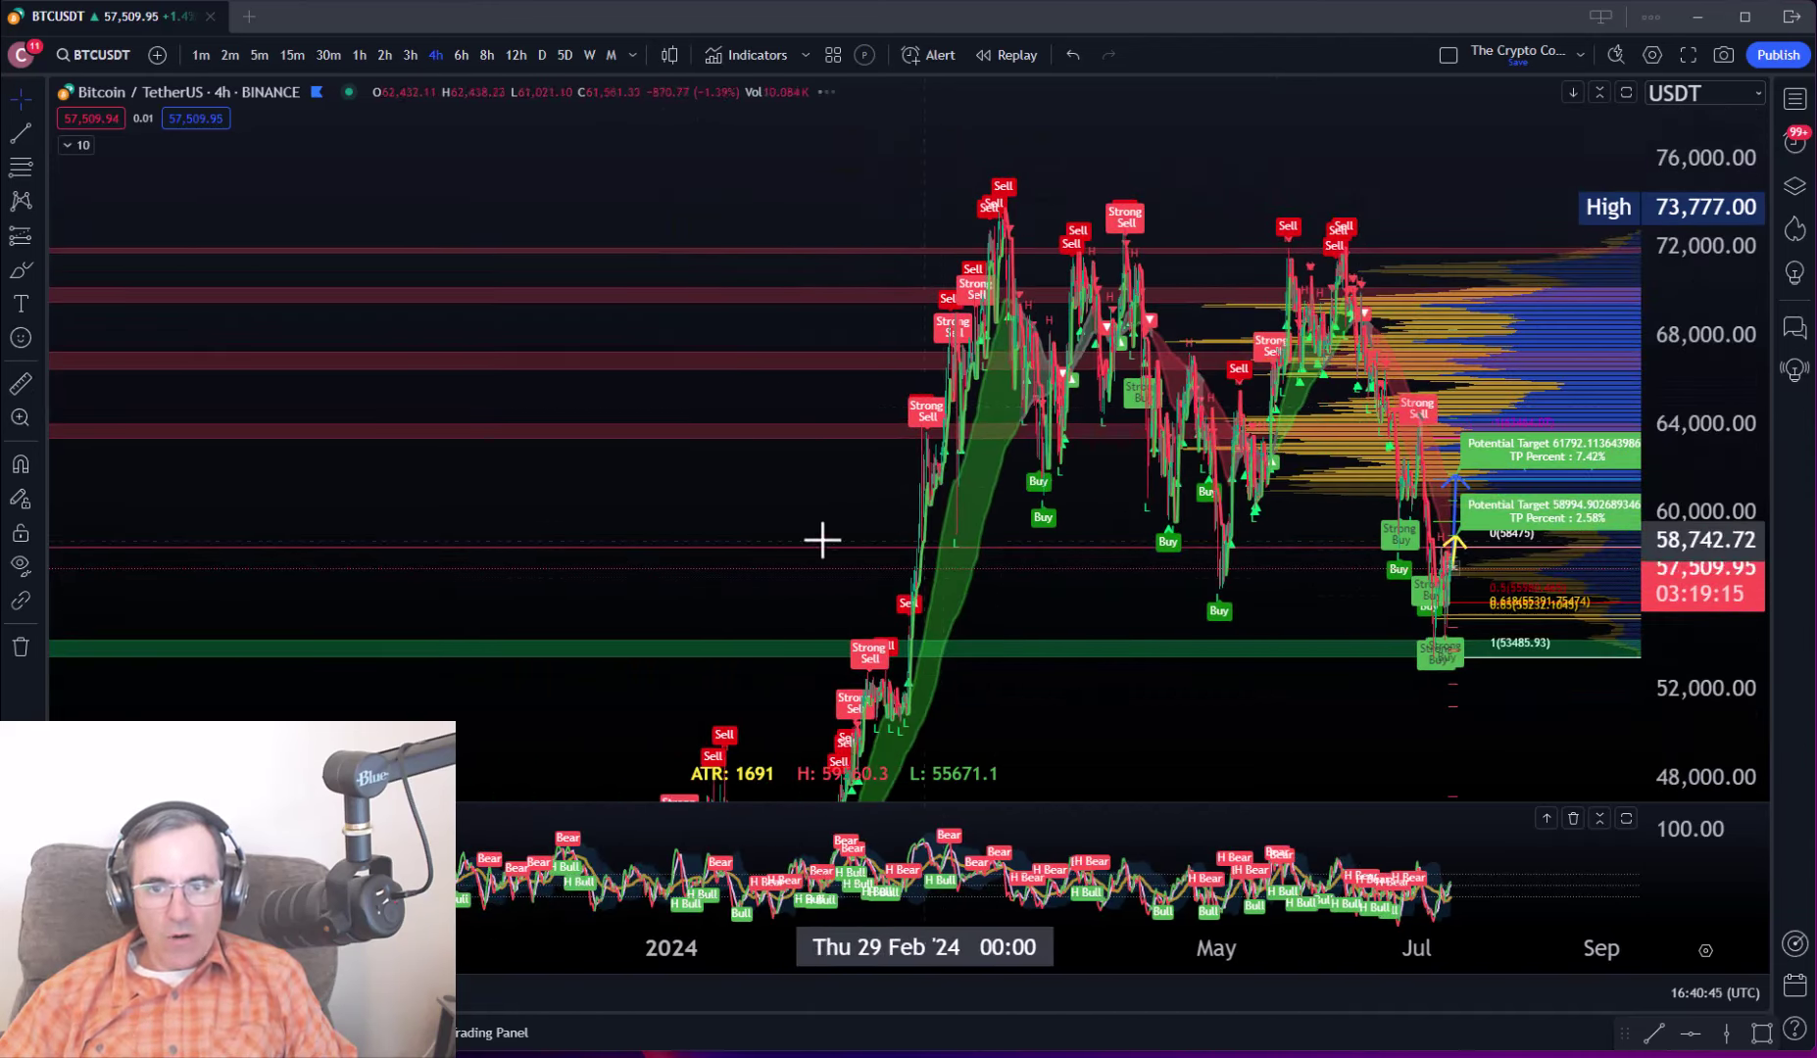
pyautogui.moveTo(752, 551); pyautogui.dragTo(579, 497)
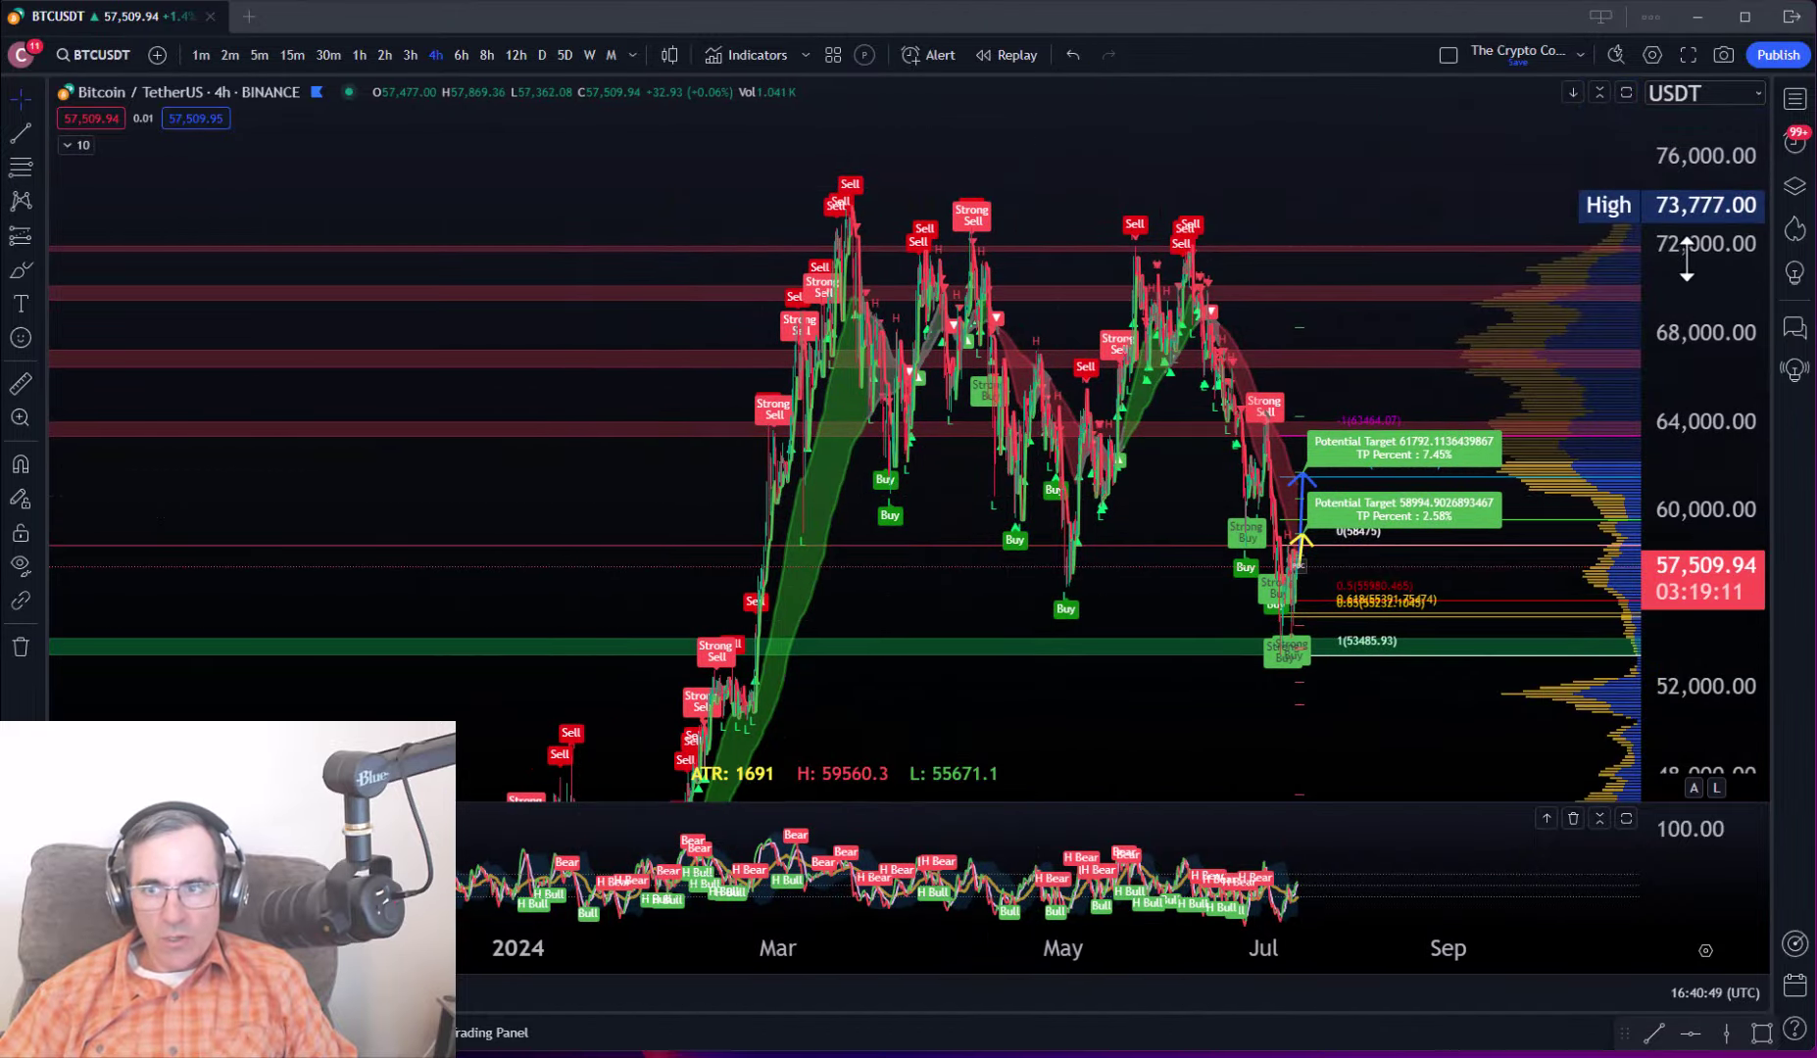
pyautogui.moveTo(1685, 264); pyautogui.dragTo(1666, 706)
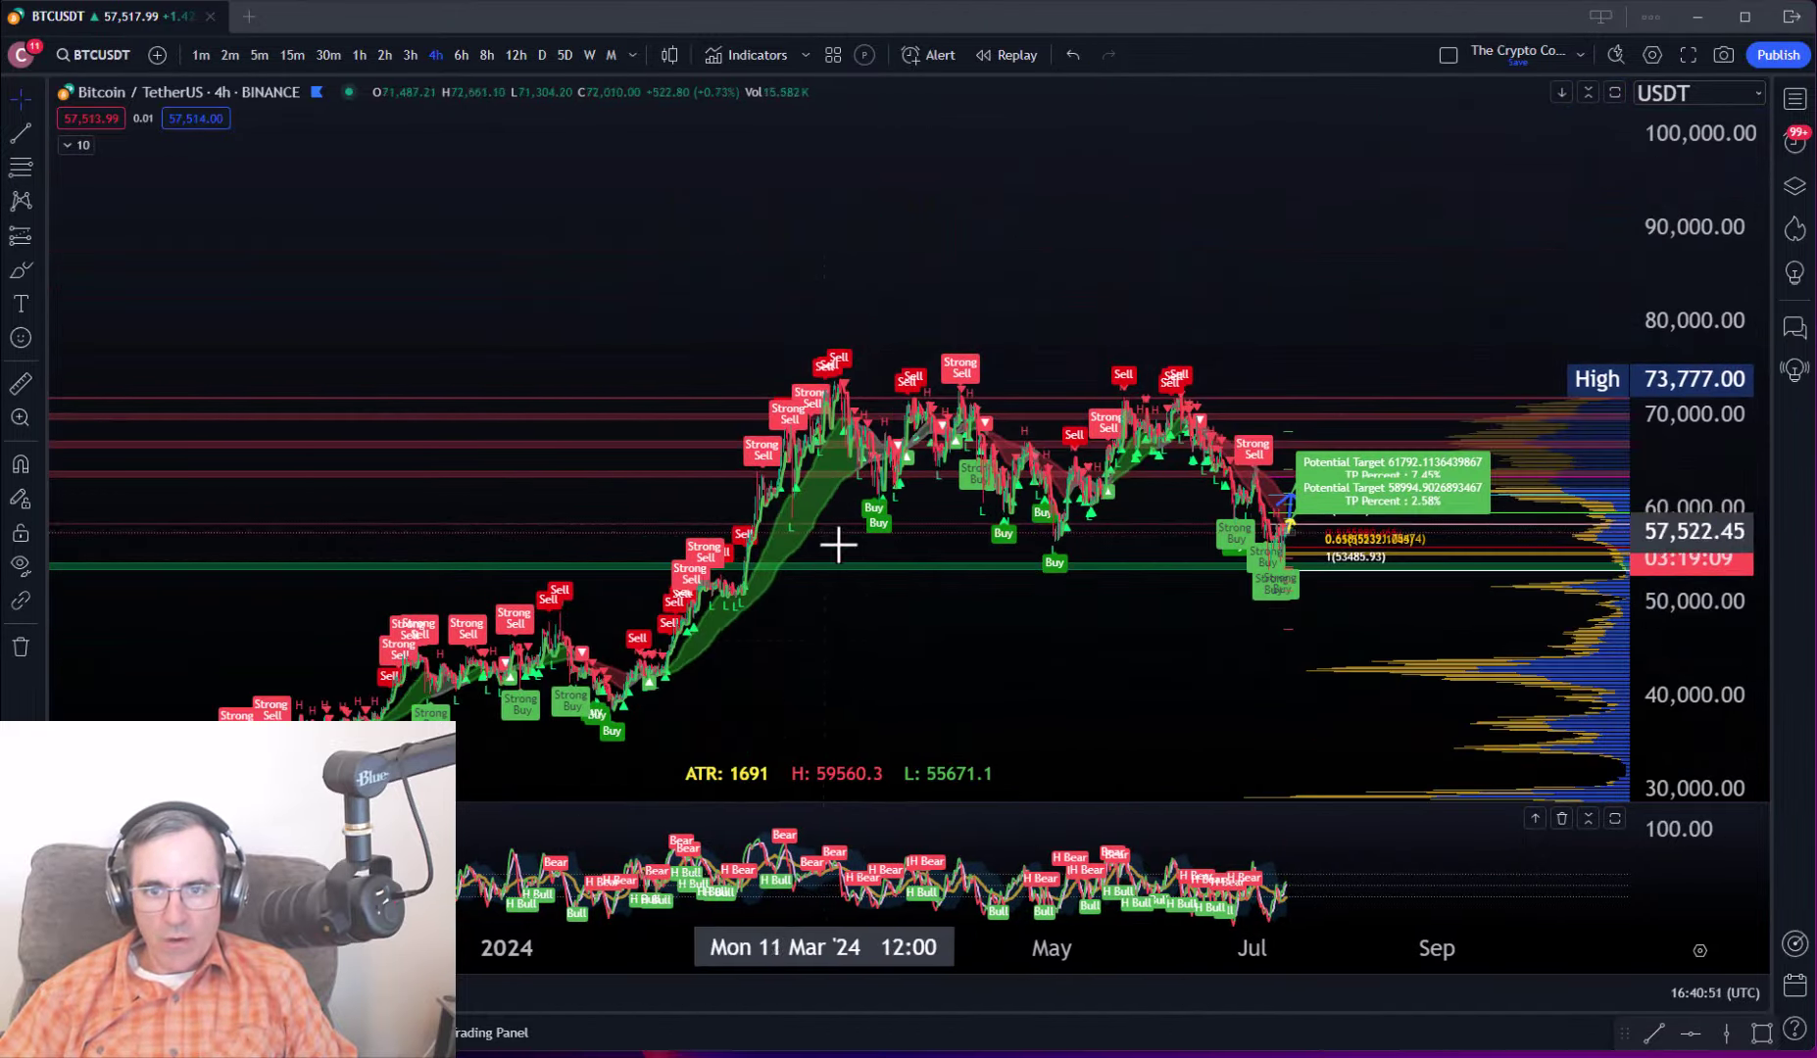
pyautogui.scroll(3, 868, 565)
pyautogui.scroll(-2, 933, 624)
pyautogui.scroll(-1, 953, 583)
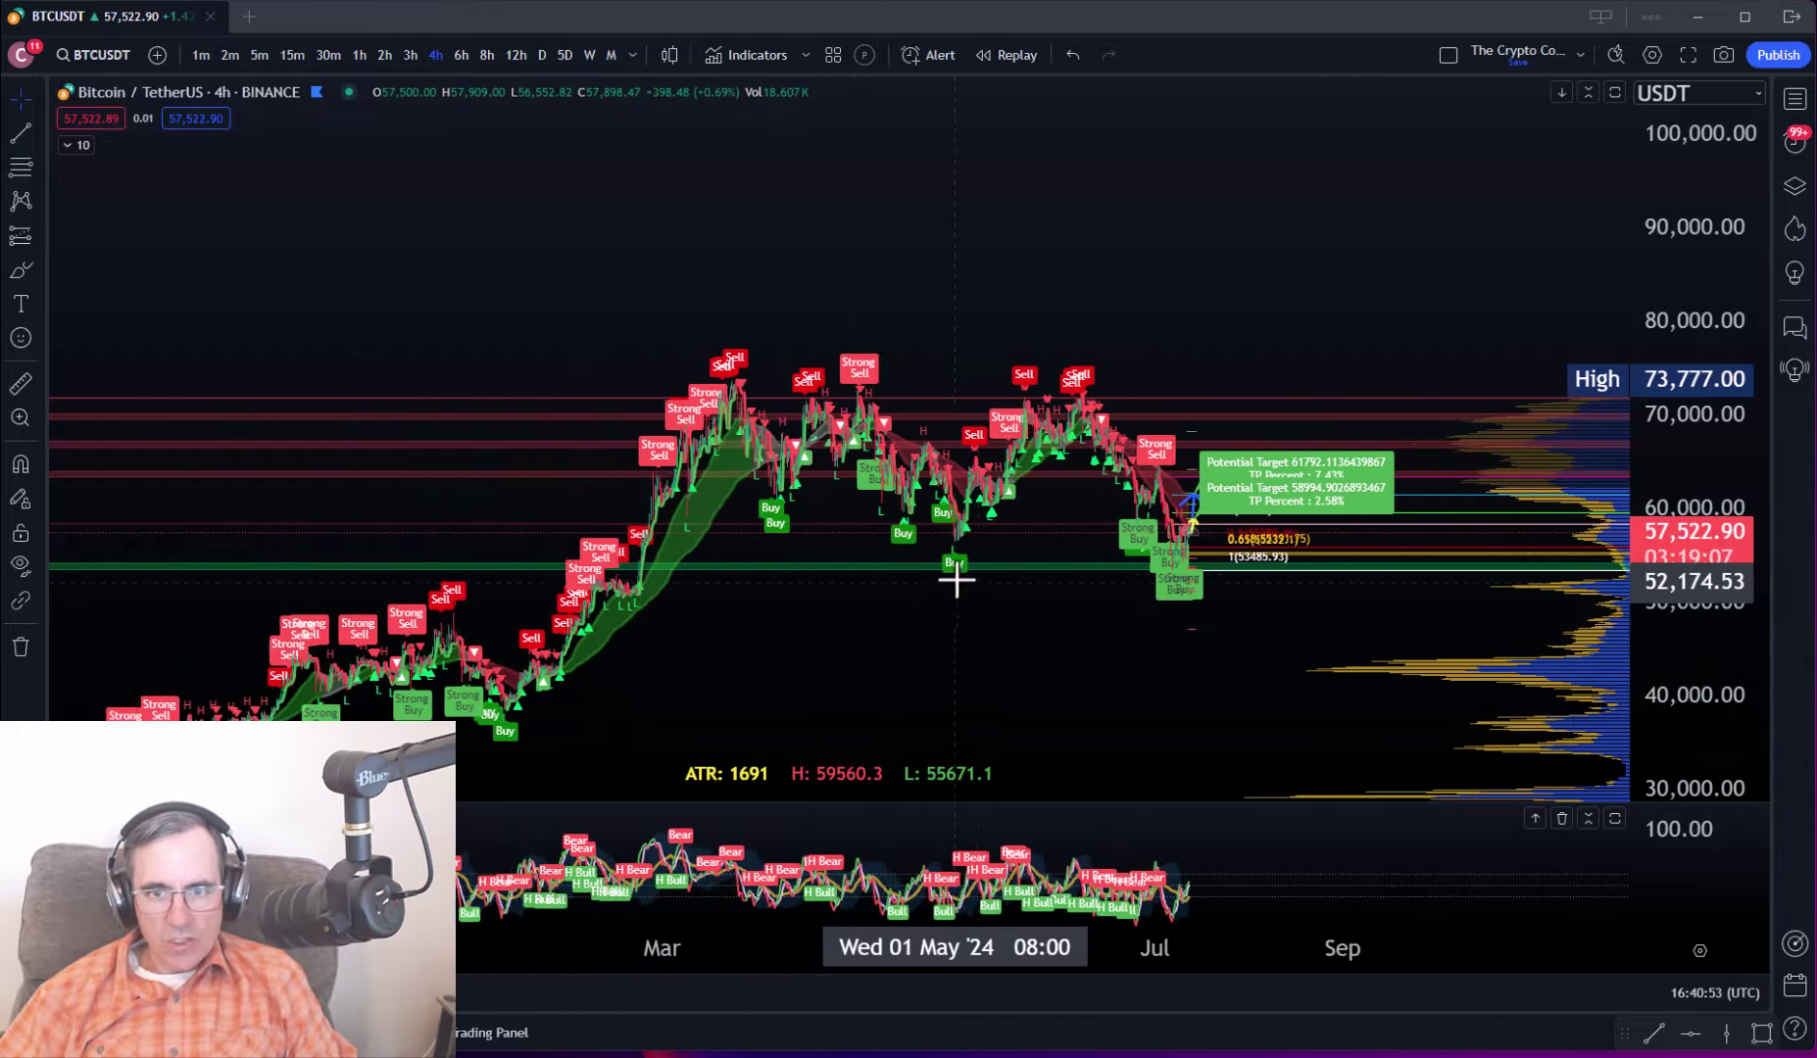
# Pan back through Bitcoin history past the 2021 69,000 peak to November 2020.
pyautogui.moveTo(981, 559); pyautogui.dragTo(1448, 524)
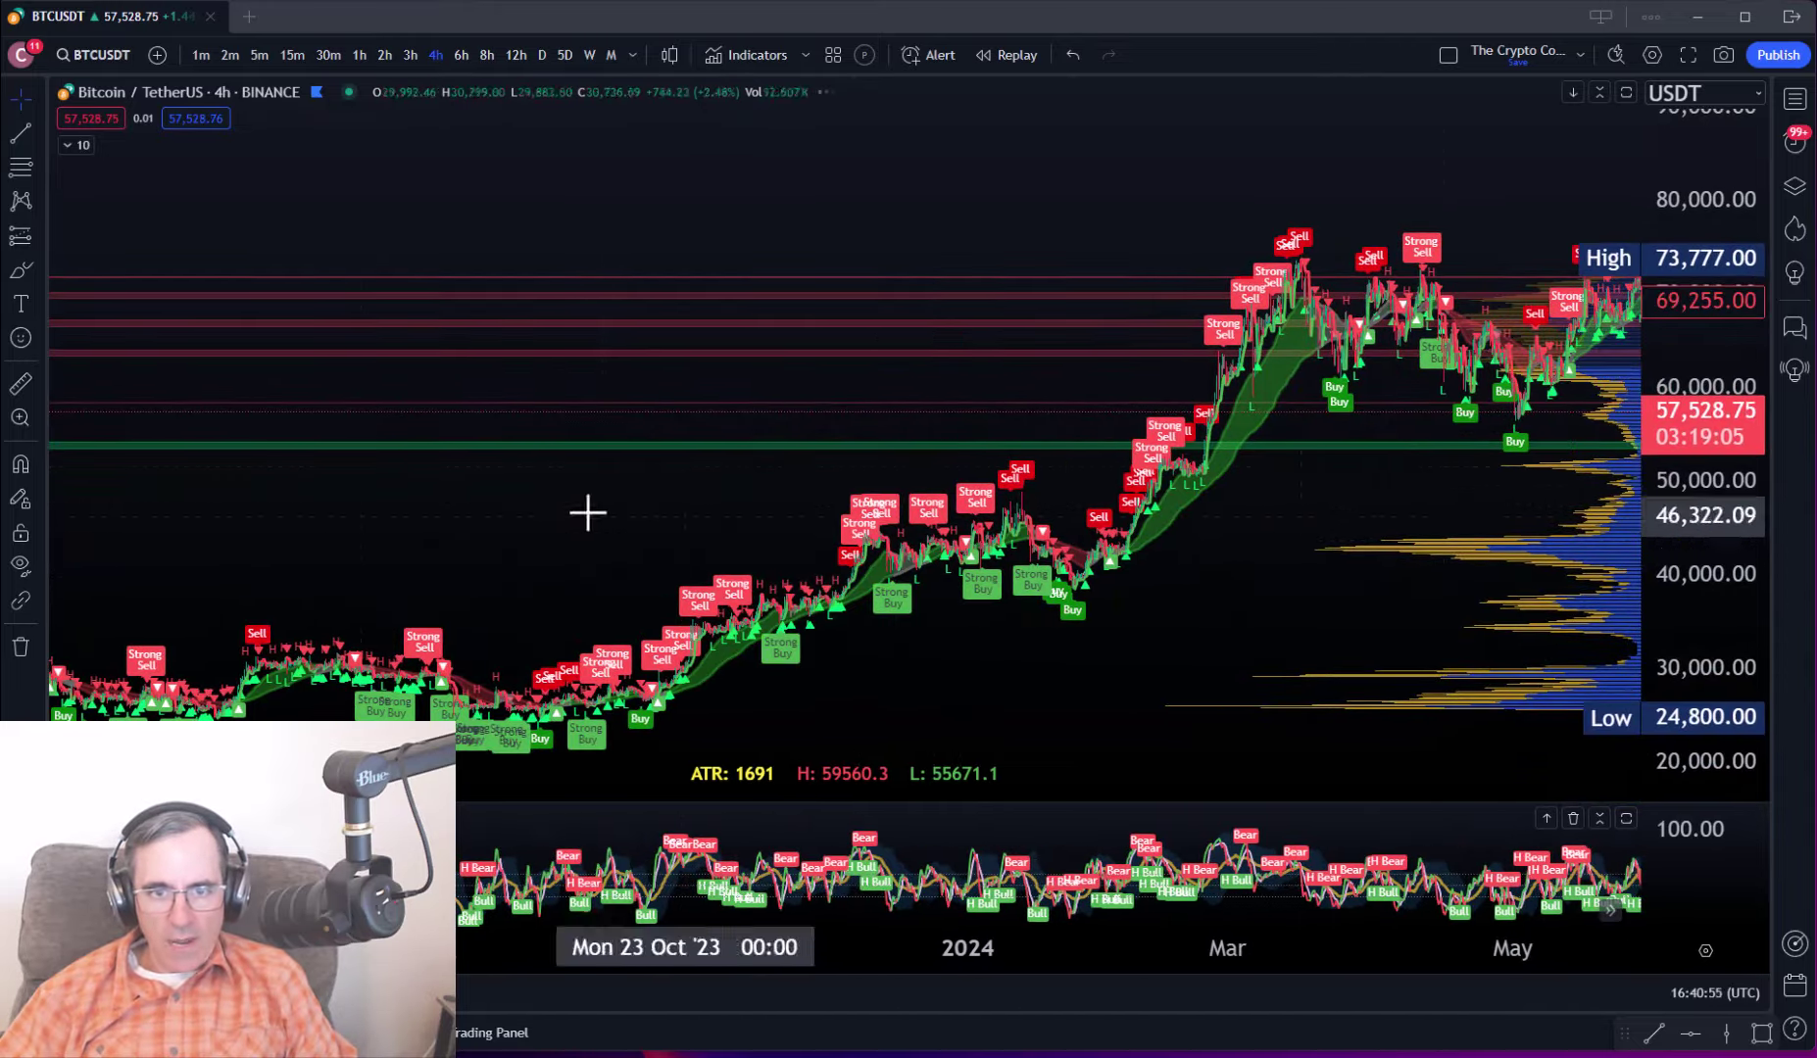
pyautogui.moveTo(503, 503); pyautogui.dragTo(1062, 556)
pyautogui.moveTo(393, 586); pyautogui.dragTo(1148, 507)
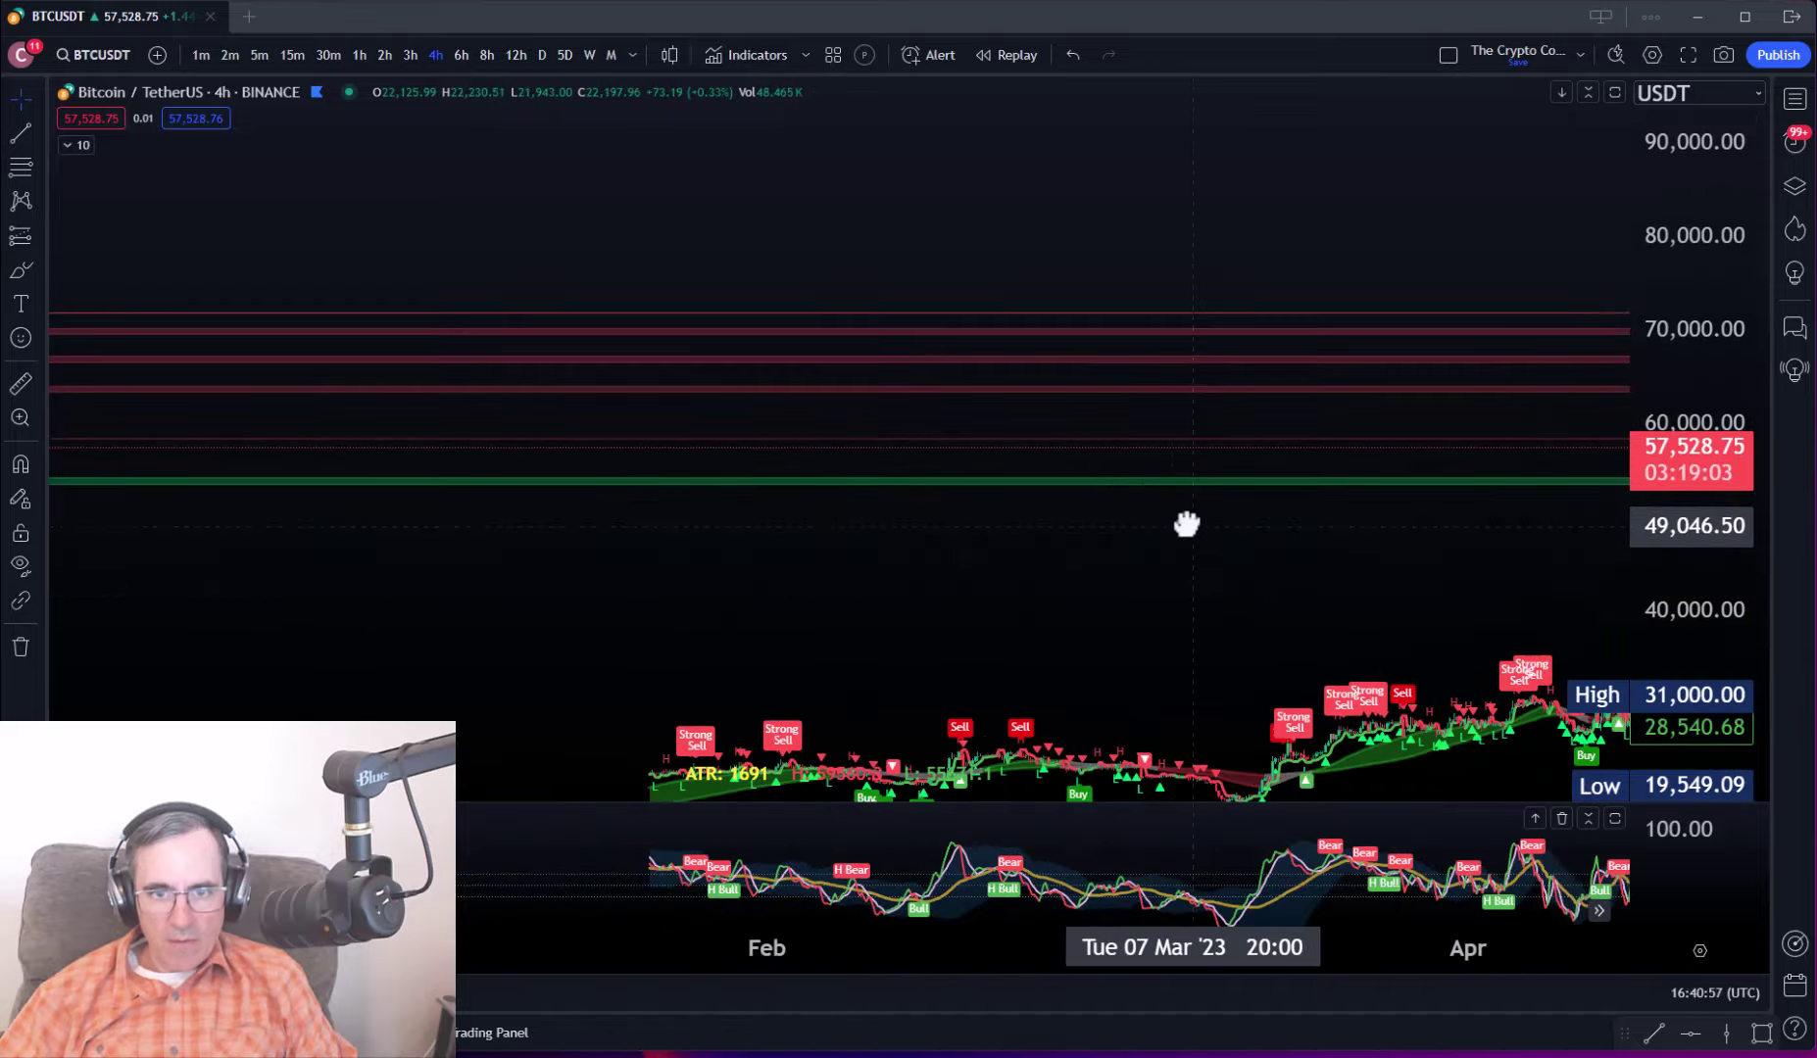
pyautogui.moveTo(609, 592); pyautogui.dragTo(1362, 578)
pyautogui.moveTo(454, 560); pyautogui.dragTo(1285, 609)
pyautogui.moveTo(519, 600); pyautogui.dragTo(1215, 548)
pyautogui.moveTo(674, 450); pyautogui.dragTo(1506, 490)
pyautogui.moveTo(516, 470); pyautogui.dragTo(701, 404)
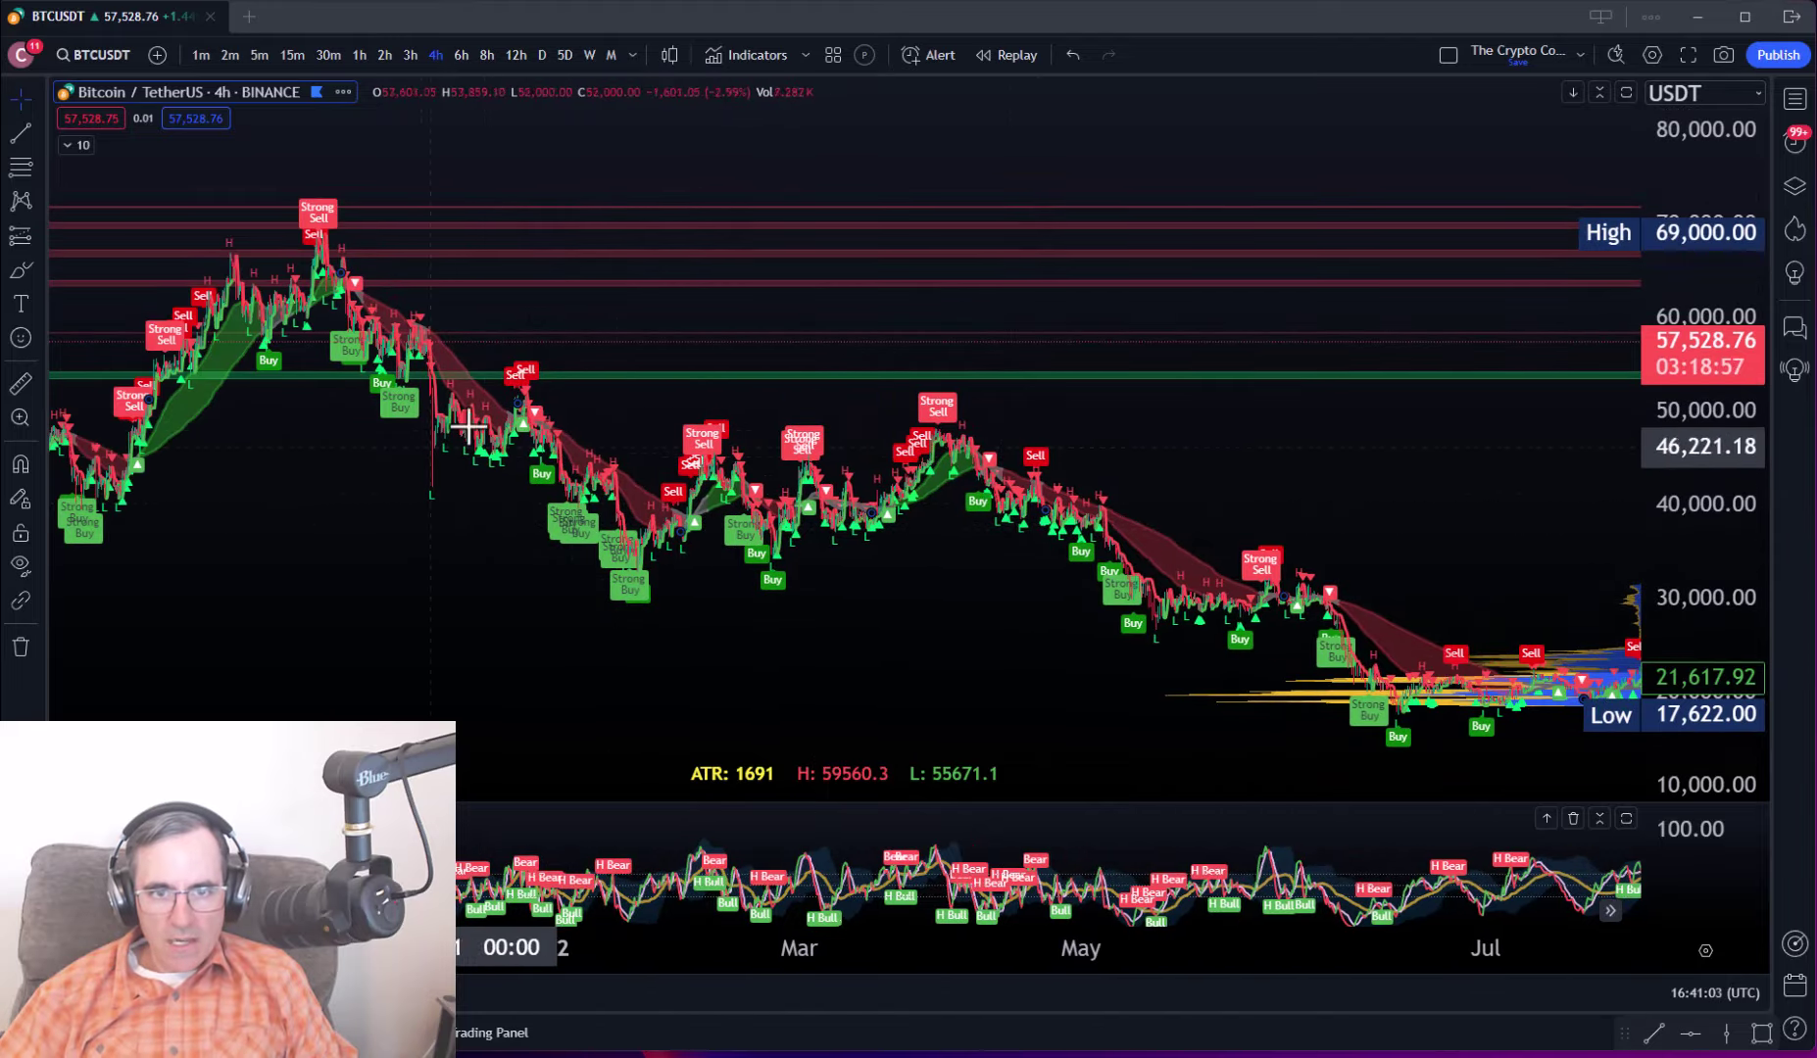
pyautogui.moveTo(470, 423); pyautogui.dragTo(812, 478)
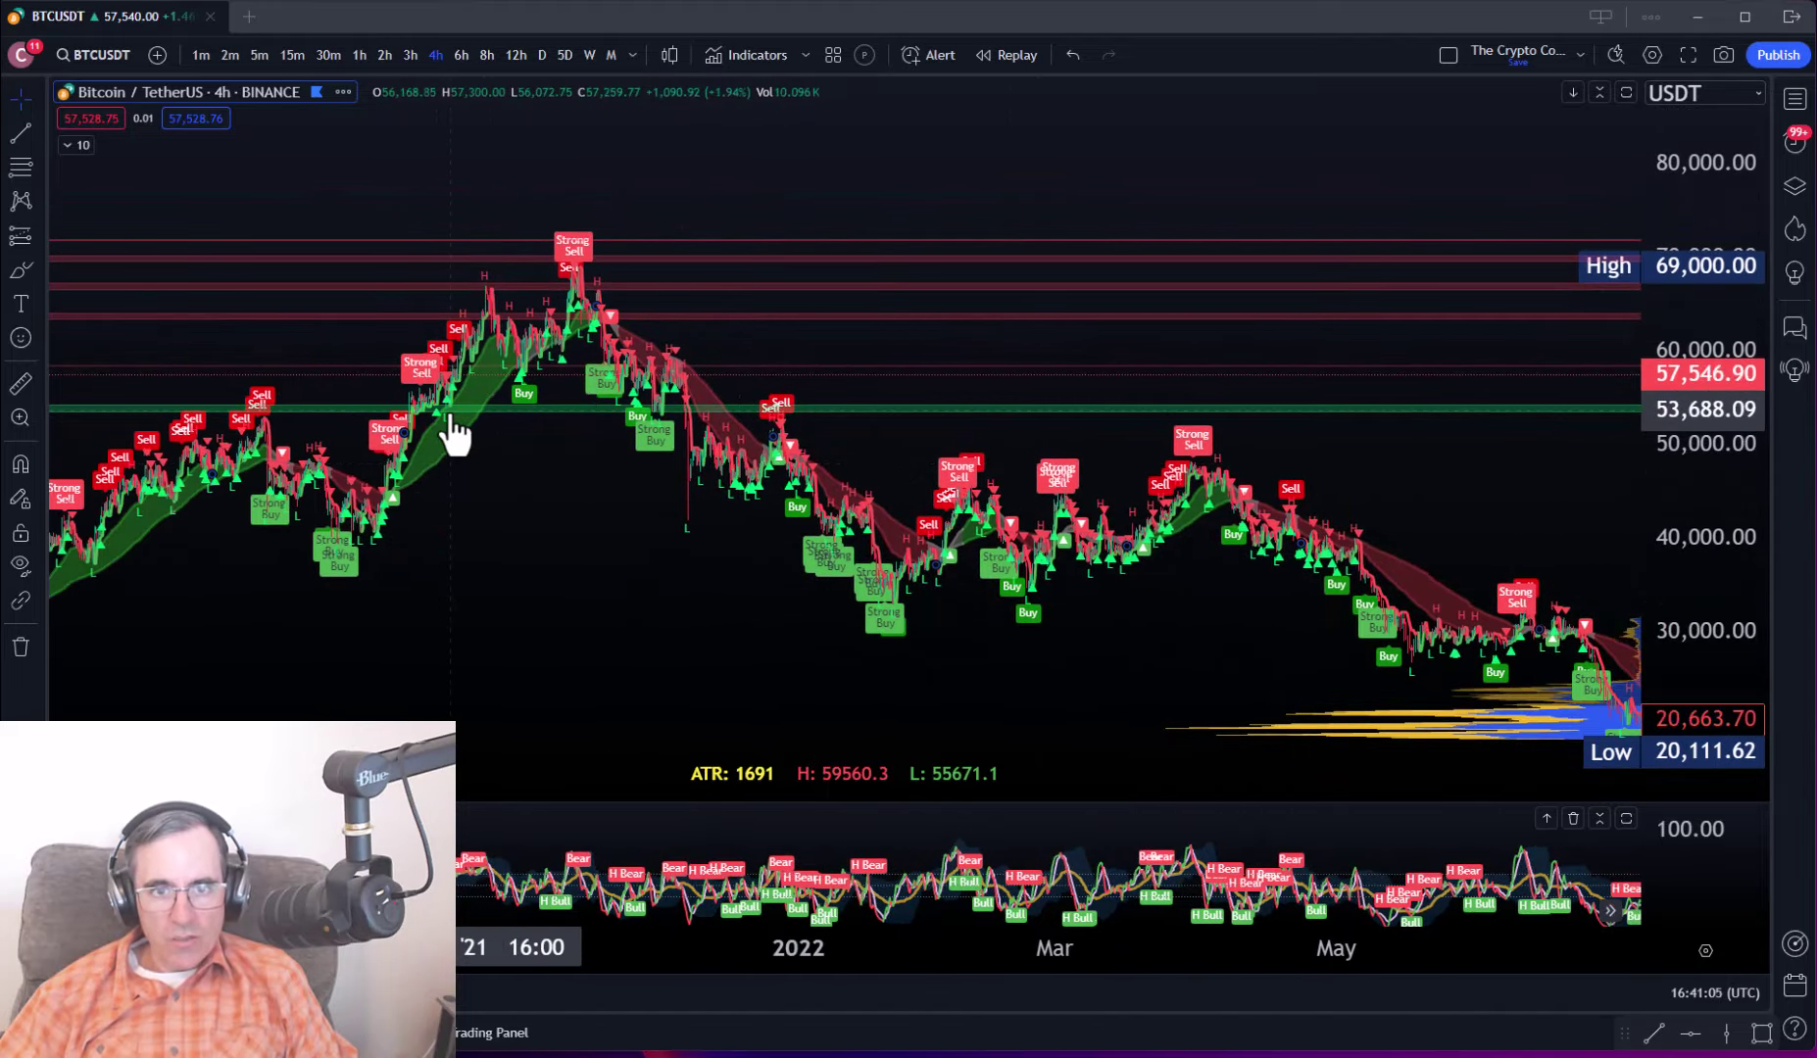
pyautogui.moveTo(497, 565); pyautogui.dragTo(833, 612)
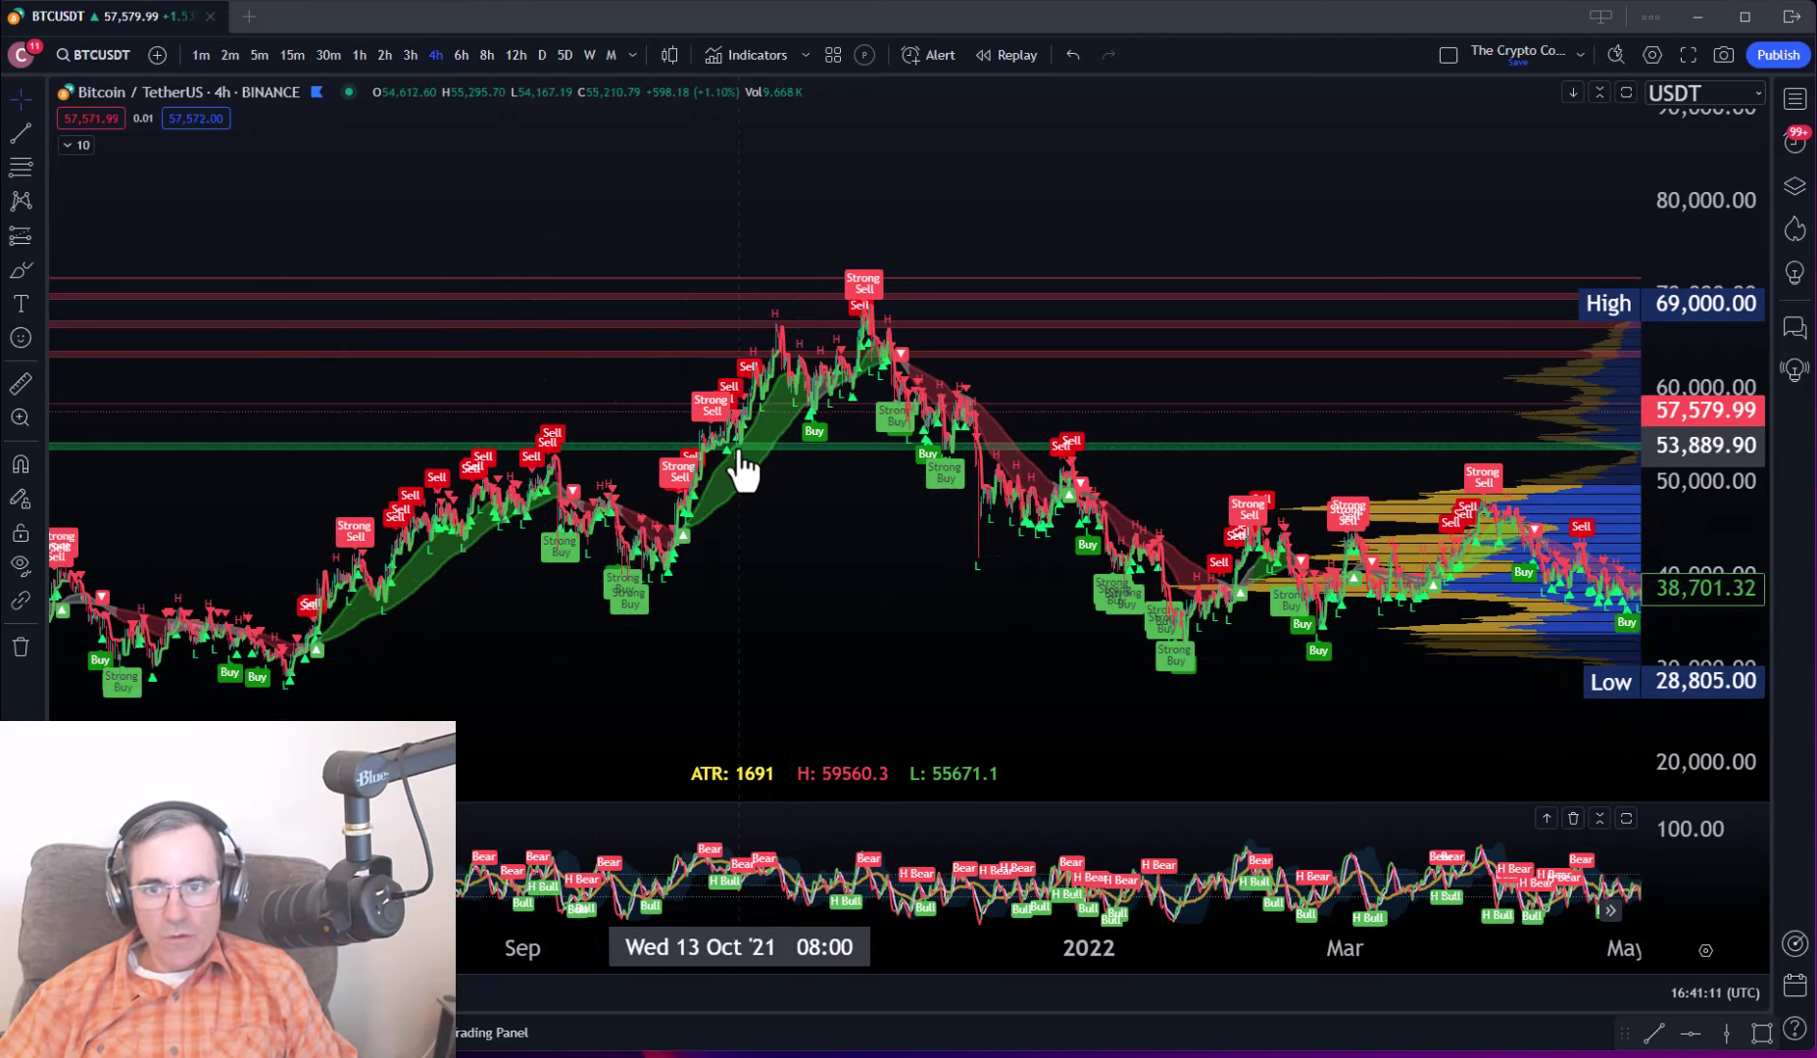
pyautogui.moveTo(957, 681); pyautogui.dragTo(544, 600)
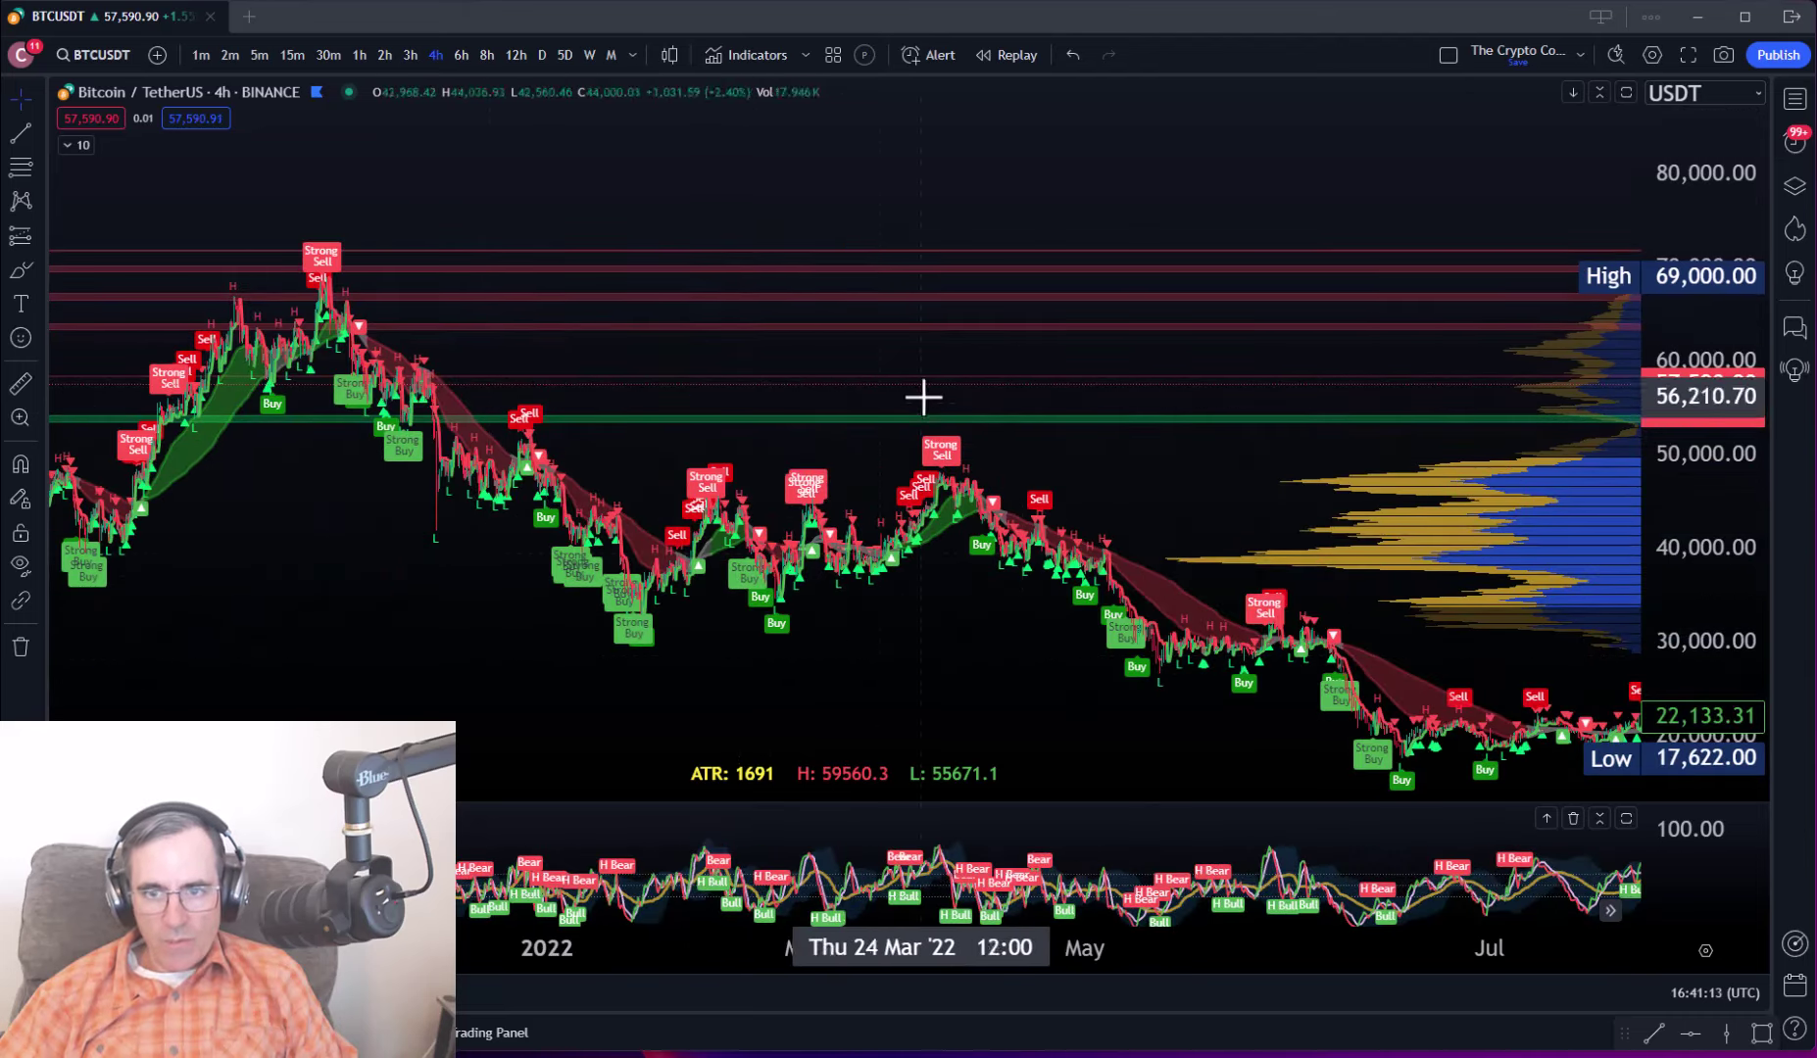
pyautogui.moveTo(117, 505); pyautogui.dragTo(755, 546)
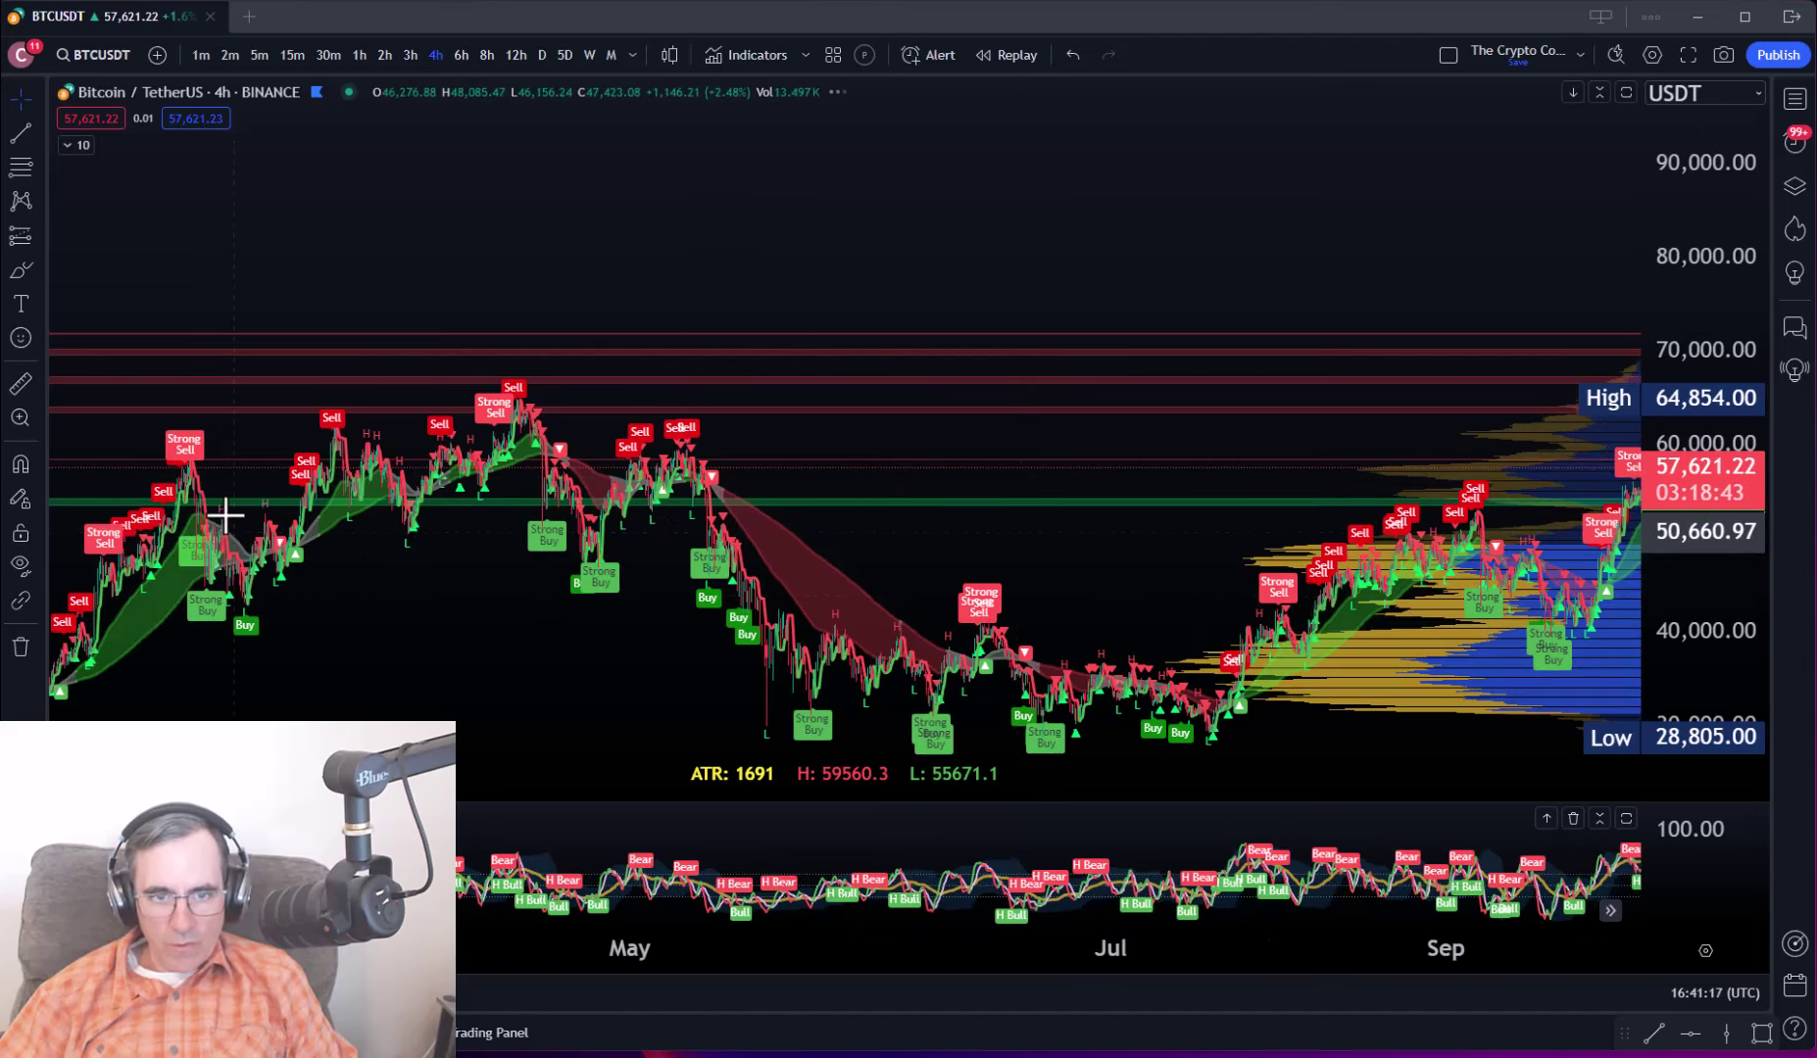
pyautogui.moveTo(341, 546); pyautogui.dragTo(264, 547)
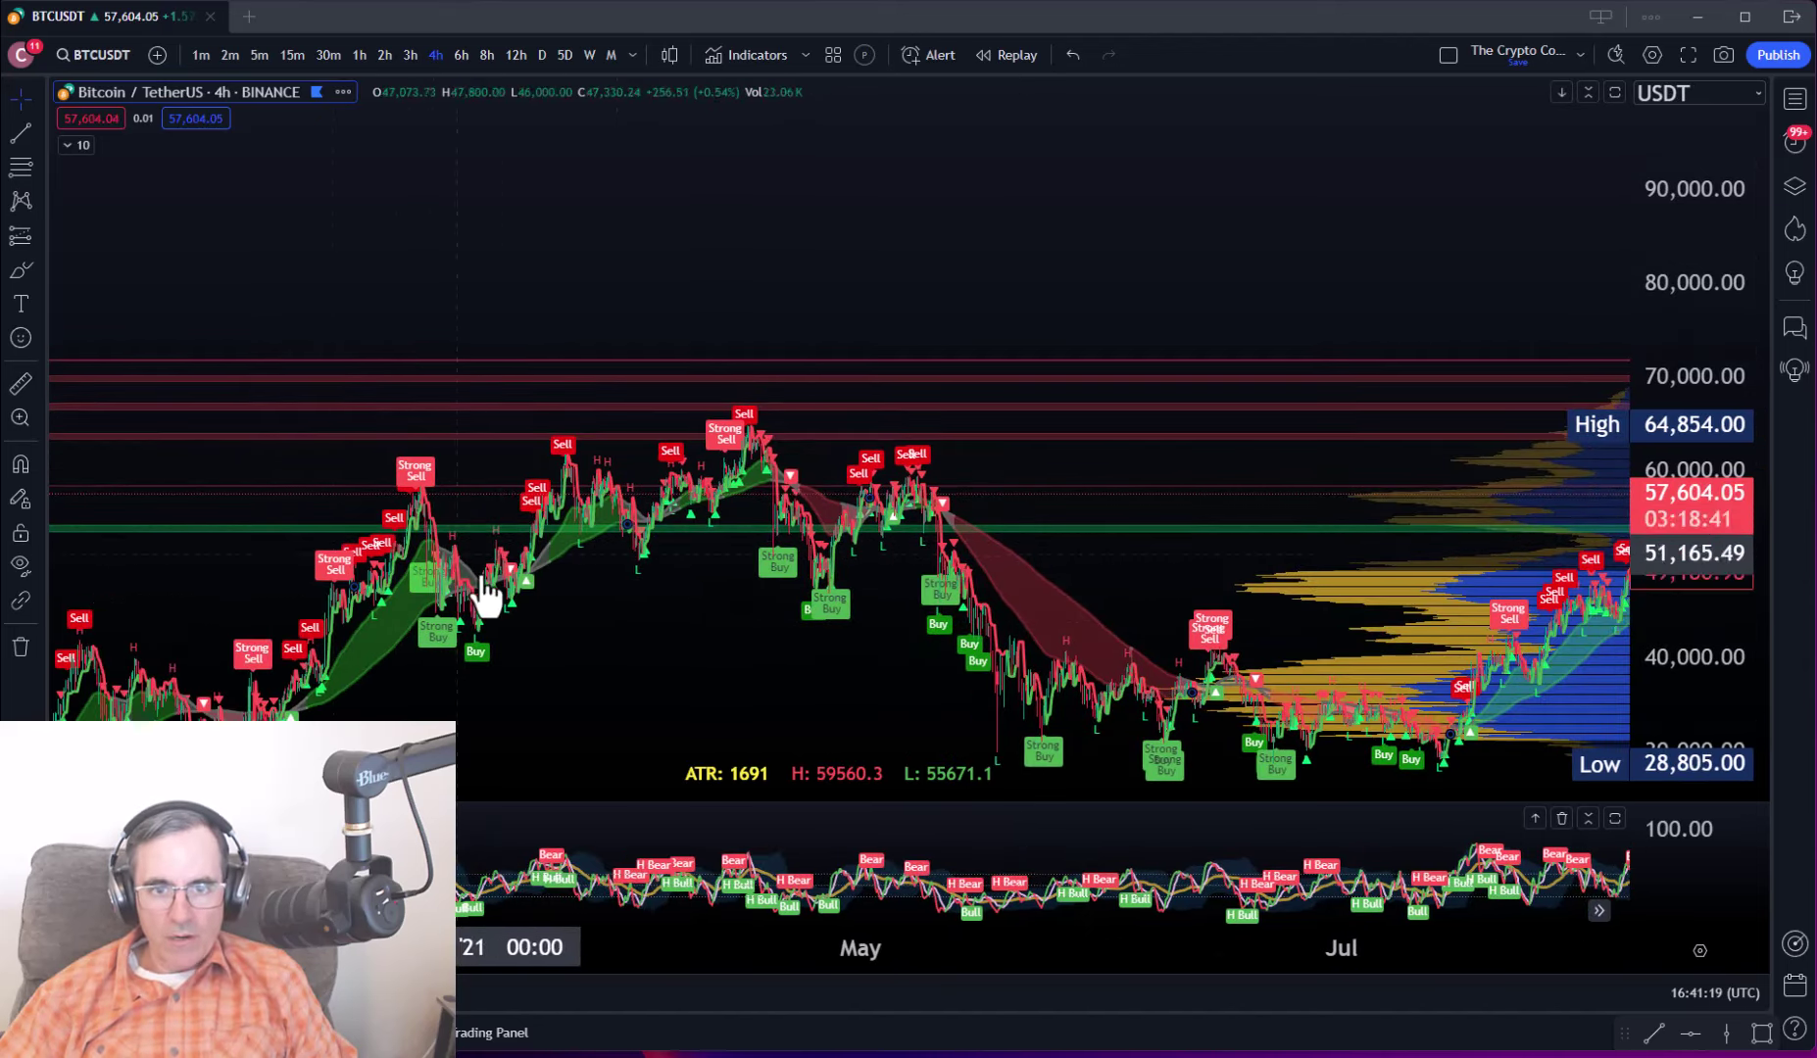
pyautogui.moveTo(378, 669); pyautogui.dragTo(1046, 580)
pyautogui.moveTo(480, 538); pyautogui.dragTo(709, 567)
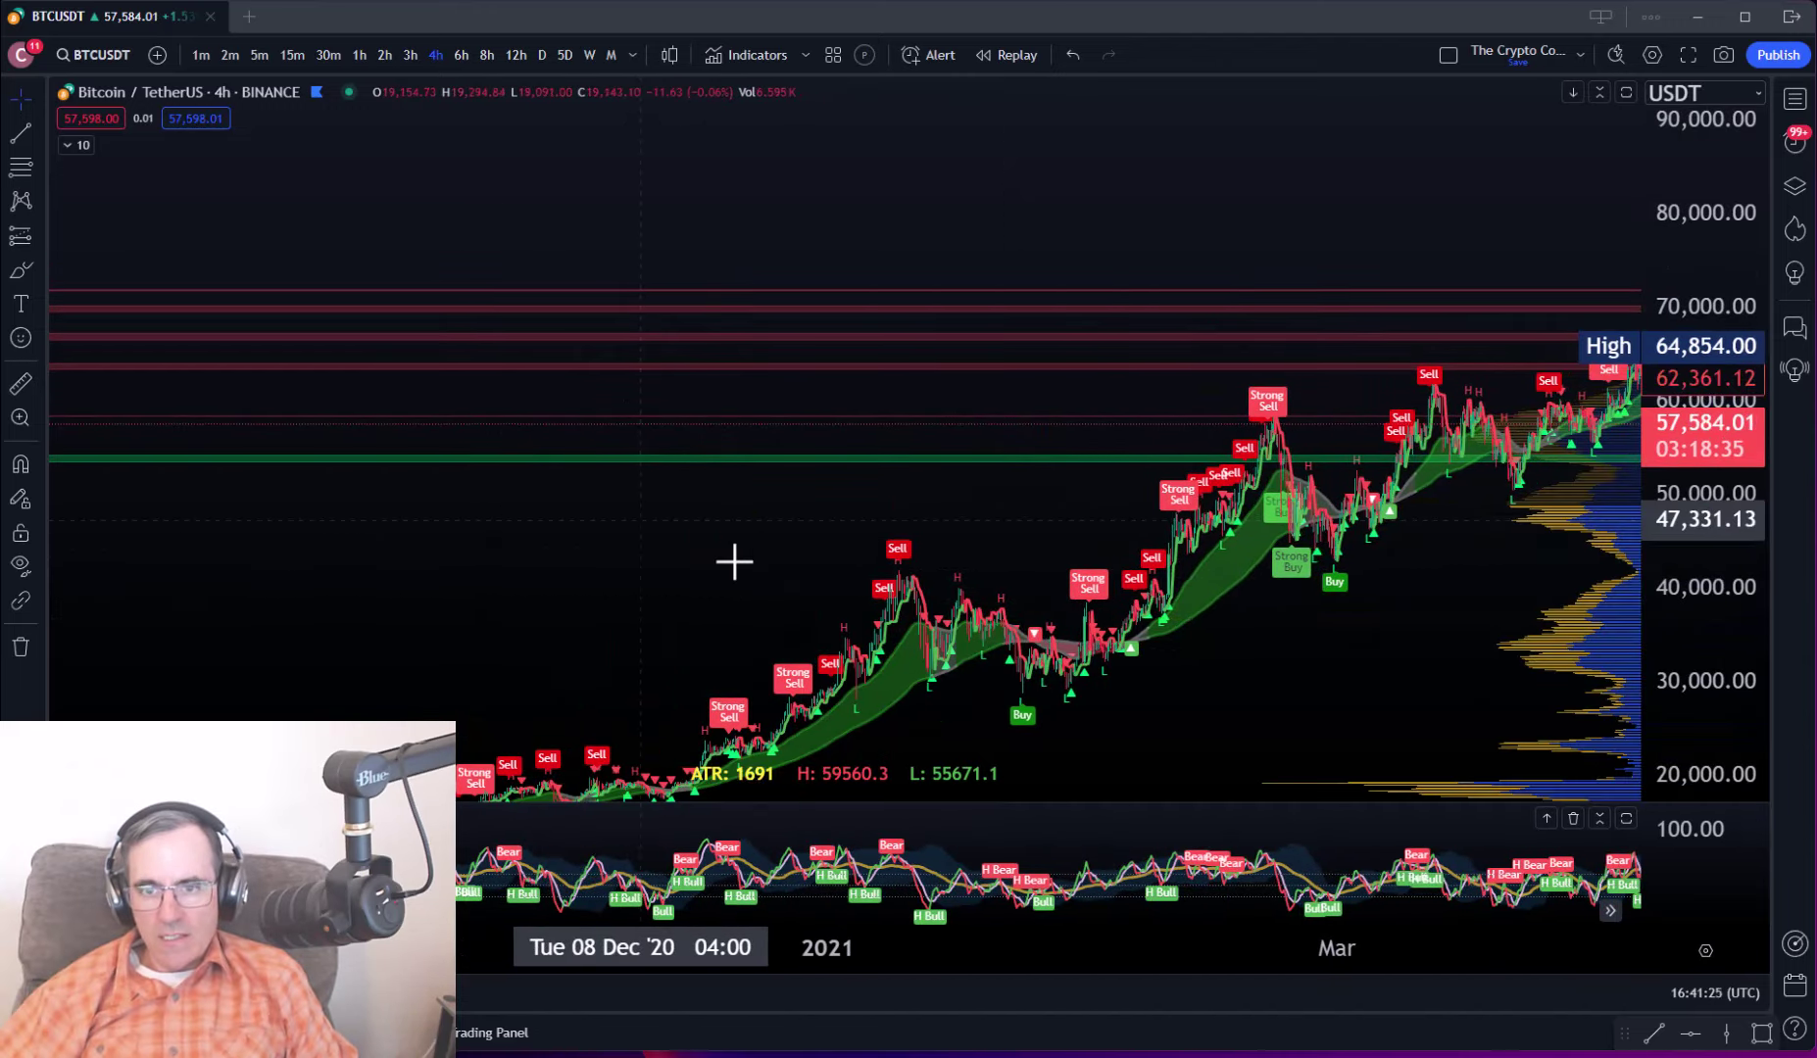
# Pan forward through 2021–2023 back to the April–September 2024 candles.
pyautogui.moveTo(863, 608); pyautogui.dragTo(33, 539)
pyautogui.moveTo(1303, 544); pyautogui.dragTo(59, 588)
pyautogui.moveTo(1095, 507); pyautogui.dragTo(361, 567)
pyautogui.moveTo(1369, 585); pyautogui.dragTo(343, 549)
pyautogui.moveTo(941, 467); pyautogui.dragTo(265, 549)
pyautogui.moveTo(1439, 560); pyautogui.dragTo(500, 530)
pyautogui.moveTo(1325, 509); pyautogui.dragTo(1155, 523)
pyautogui.scroll(-5, 1387, 495)
pyautogui.moveTo(1387, 495); pyautogui.dragTo(720, 588)
pyautogui.moveTo(1666, 494); pyautogui.dragTo(1225, 495)
pyautogui.moveTo(976, 596); pyautogui.dragTo(633, 596)
pyautogui.moveTo(1638, 583); pyautogui.dragTo(1392, 583)
# Narrow the price scale to about 44k–76k and frame March onward.
pyautogui.moveTo(1696, 510); pyautogui.dragTo(1696, 431)
pyautogui.moveTo(1079, 511); pyautogui.dragTo(1070, 685)
pyautogui.scroll(2, 1462, 689)
pyautogui.moveTo(787, 637); pyautogui.dragTo(896, 677)
pyautogui.moveTo(422, 628); pyautogui.dragTo(633, 661)
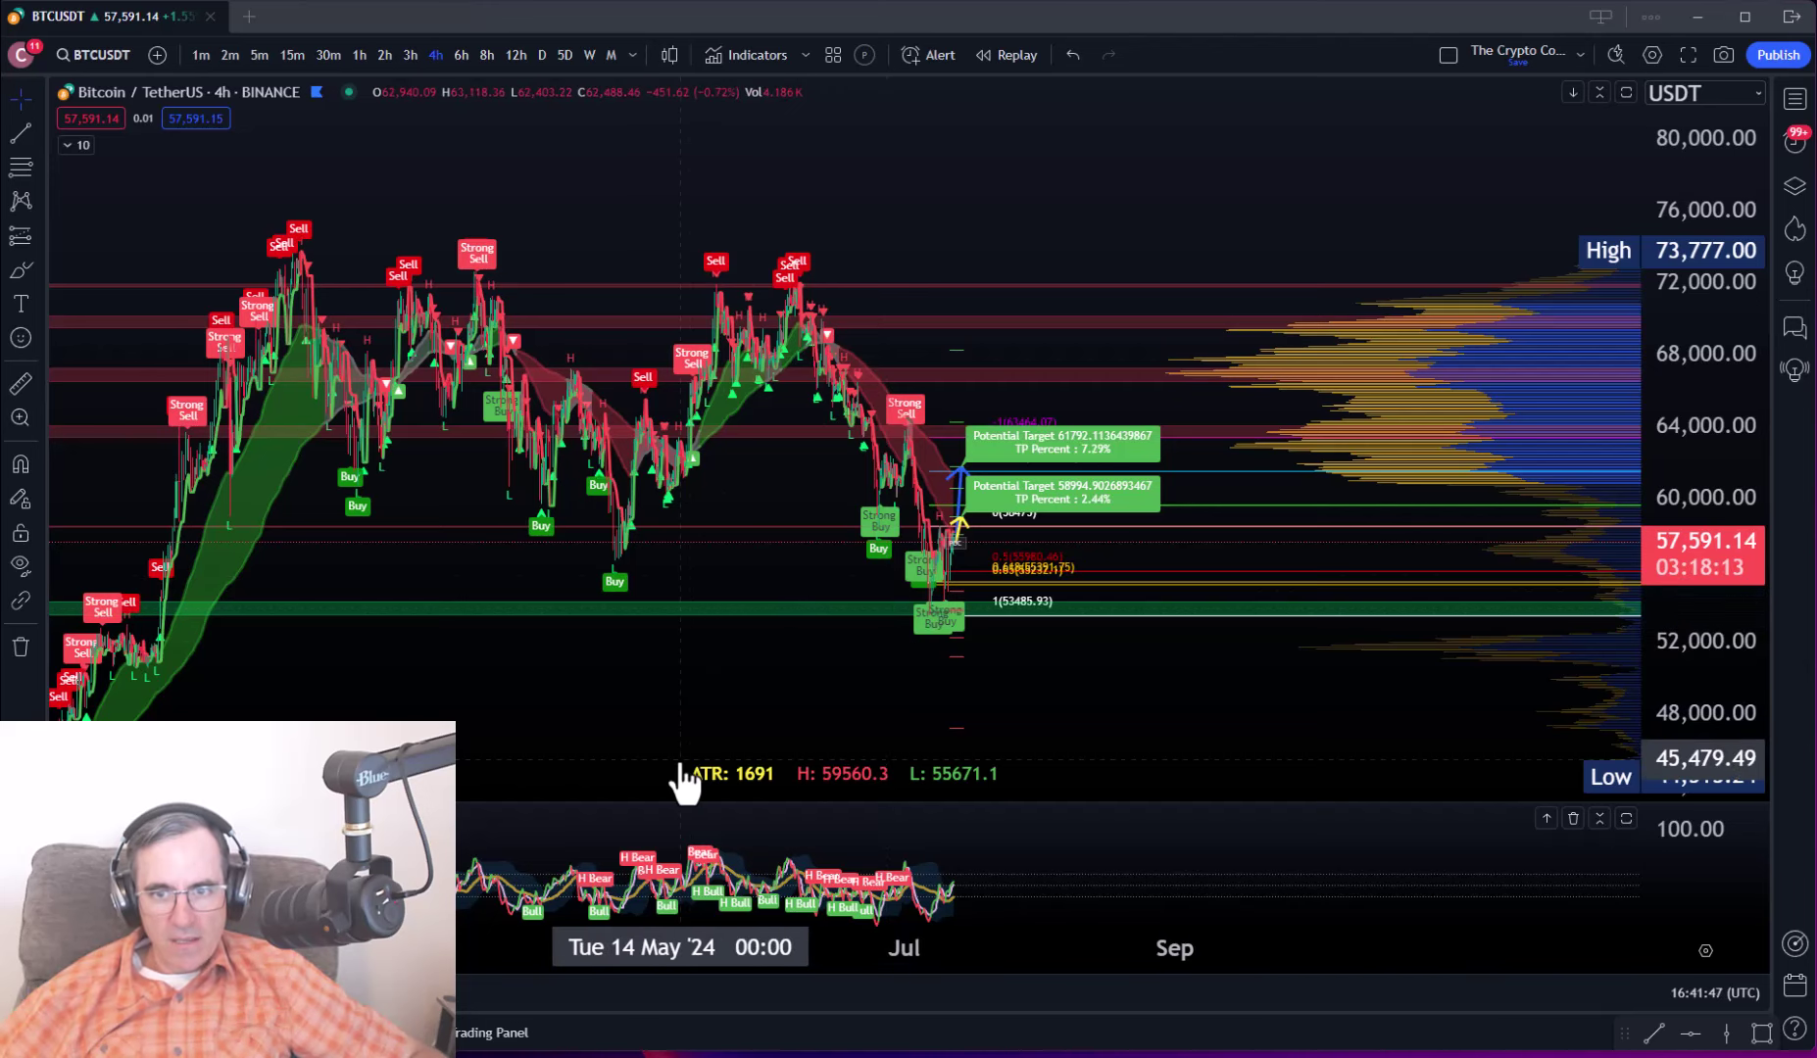
# Stretch the price scale and center the latest candles with zones, signals and 58994/61792 targets visible.
pyautogui.scroll(2, 680, 765)
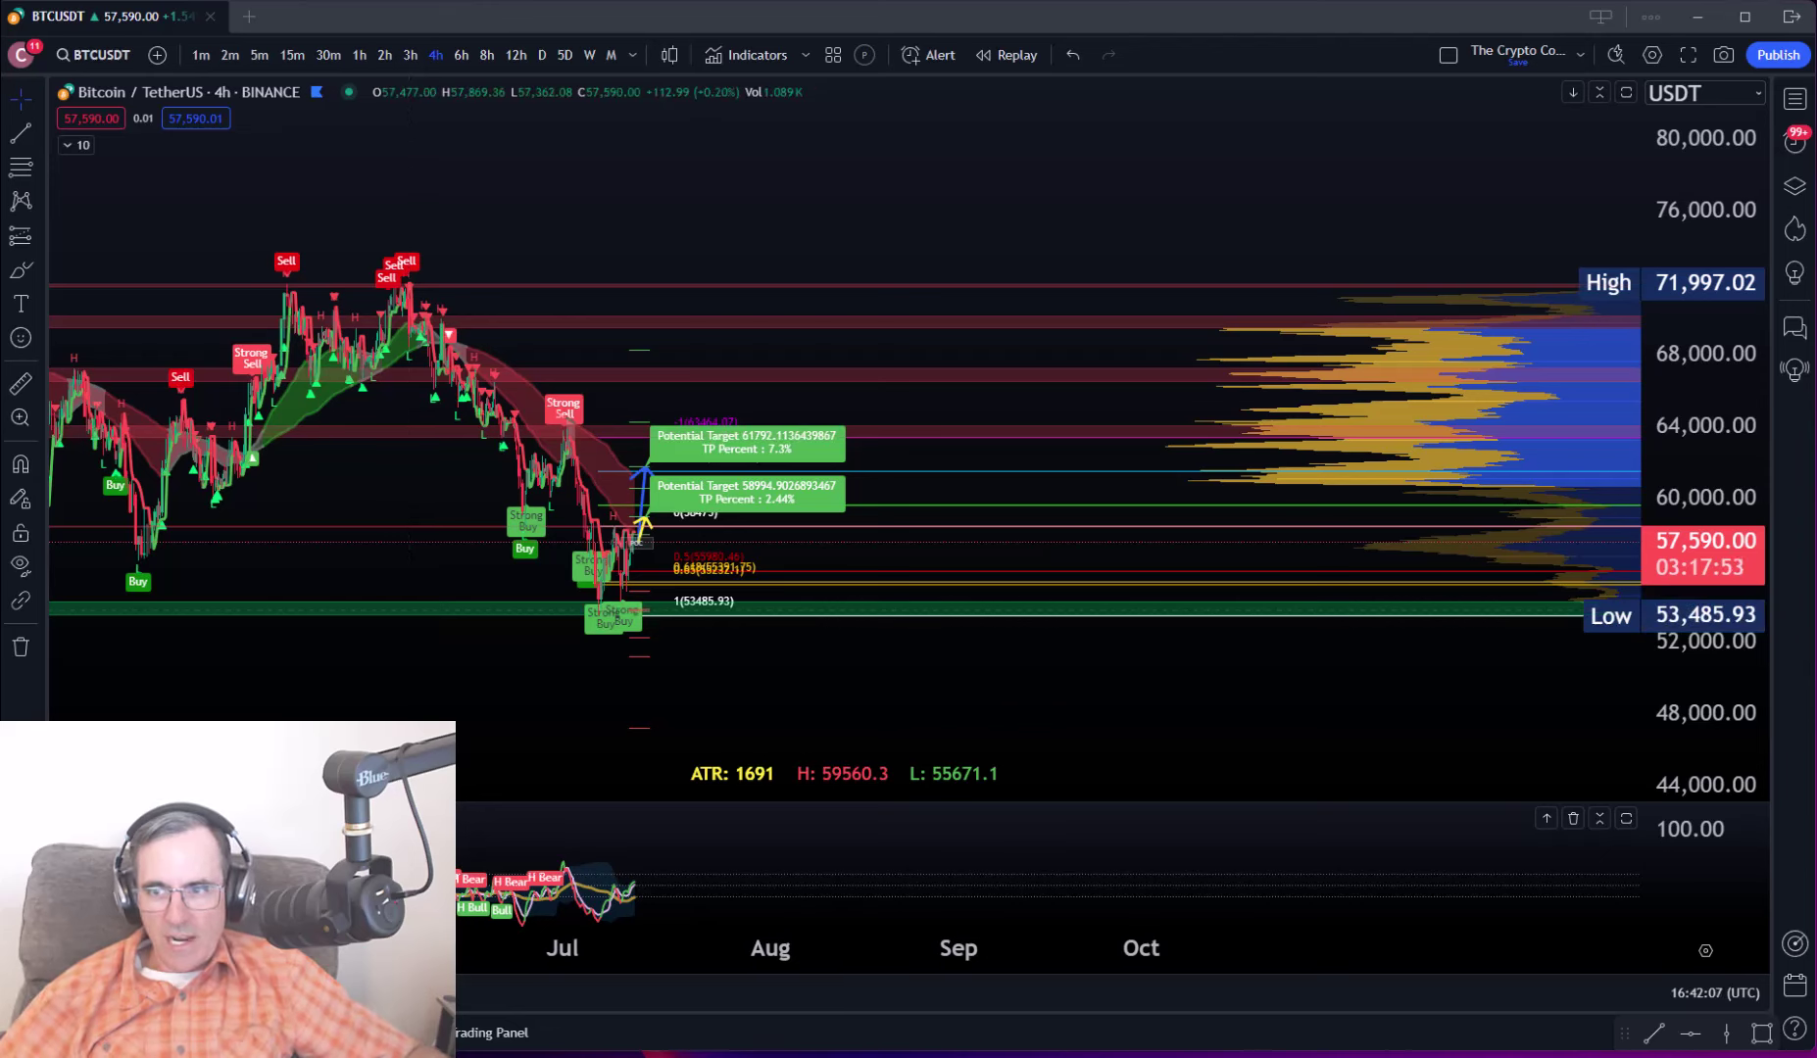
pyautogui.moveTo(1764, 539); pyautogui.dragTo(1725, 392)
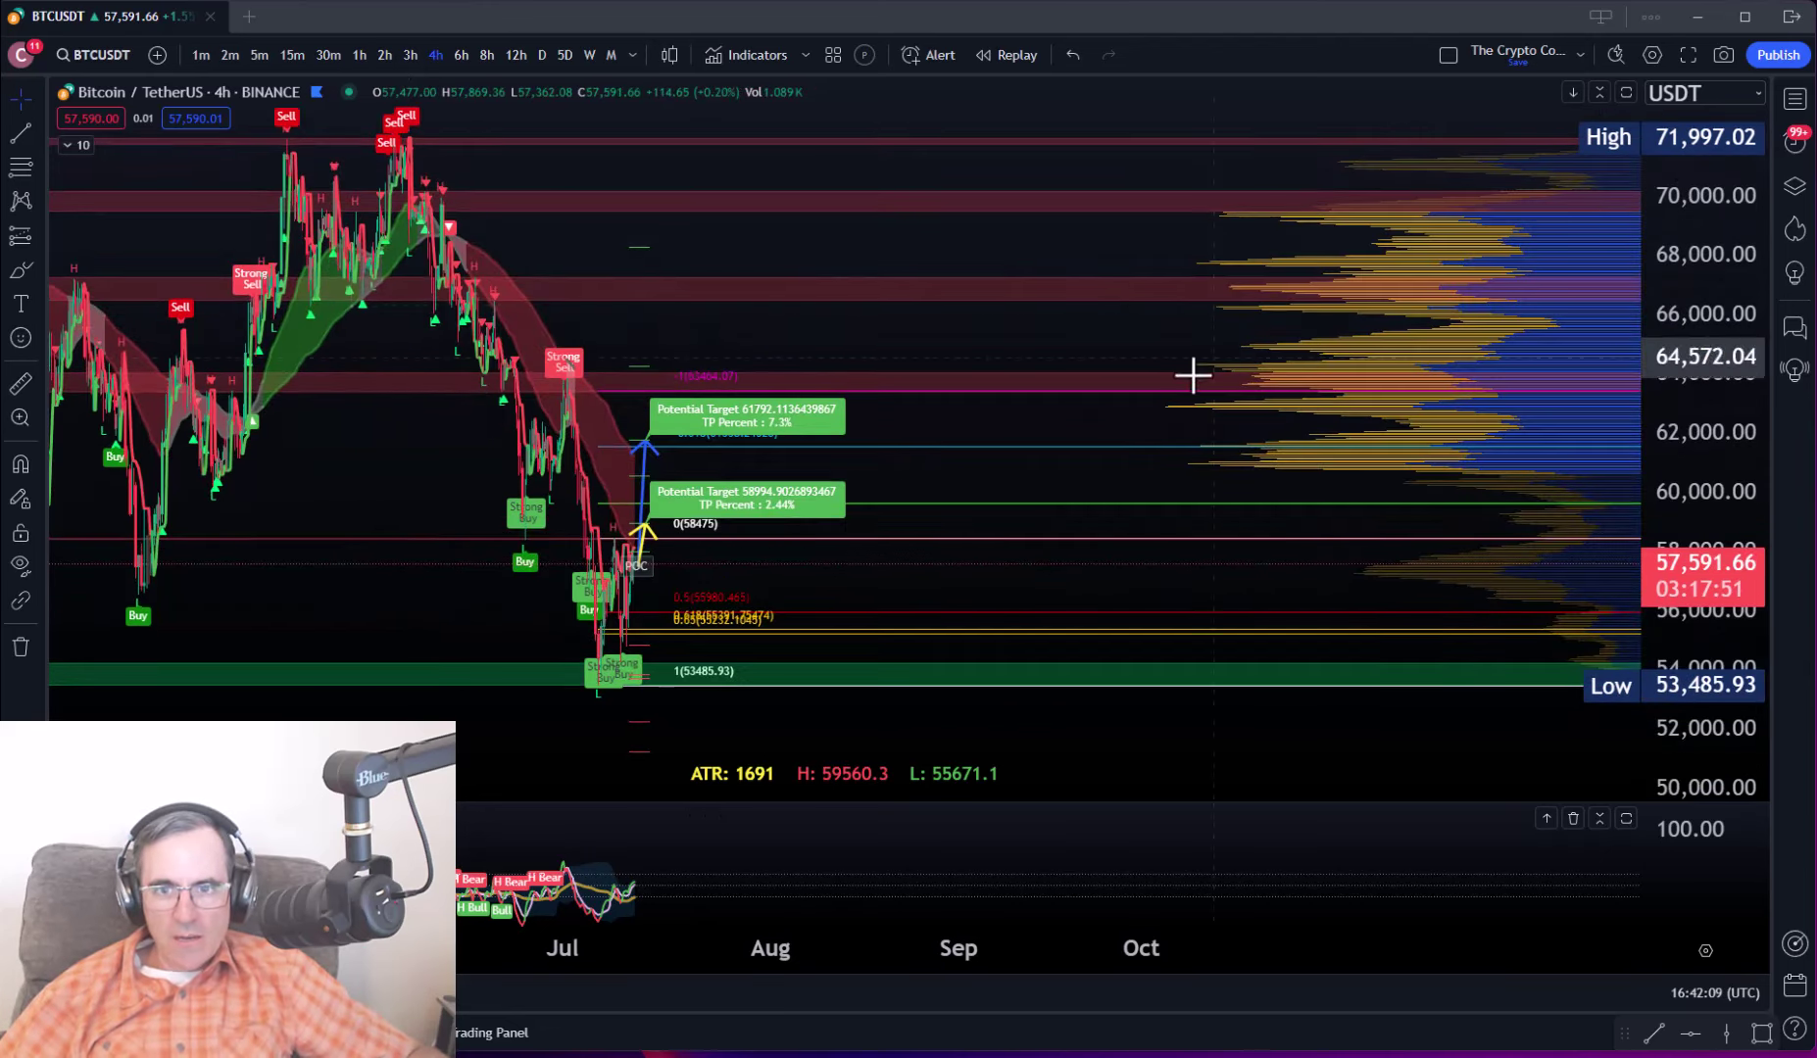
pyautogui.moveTo(1189, 385); pyautogui.dragTo(1075, 507)
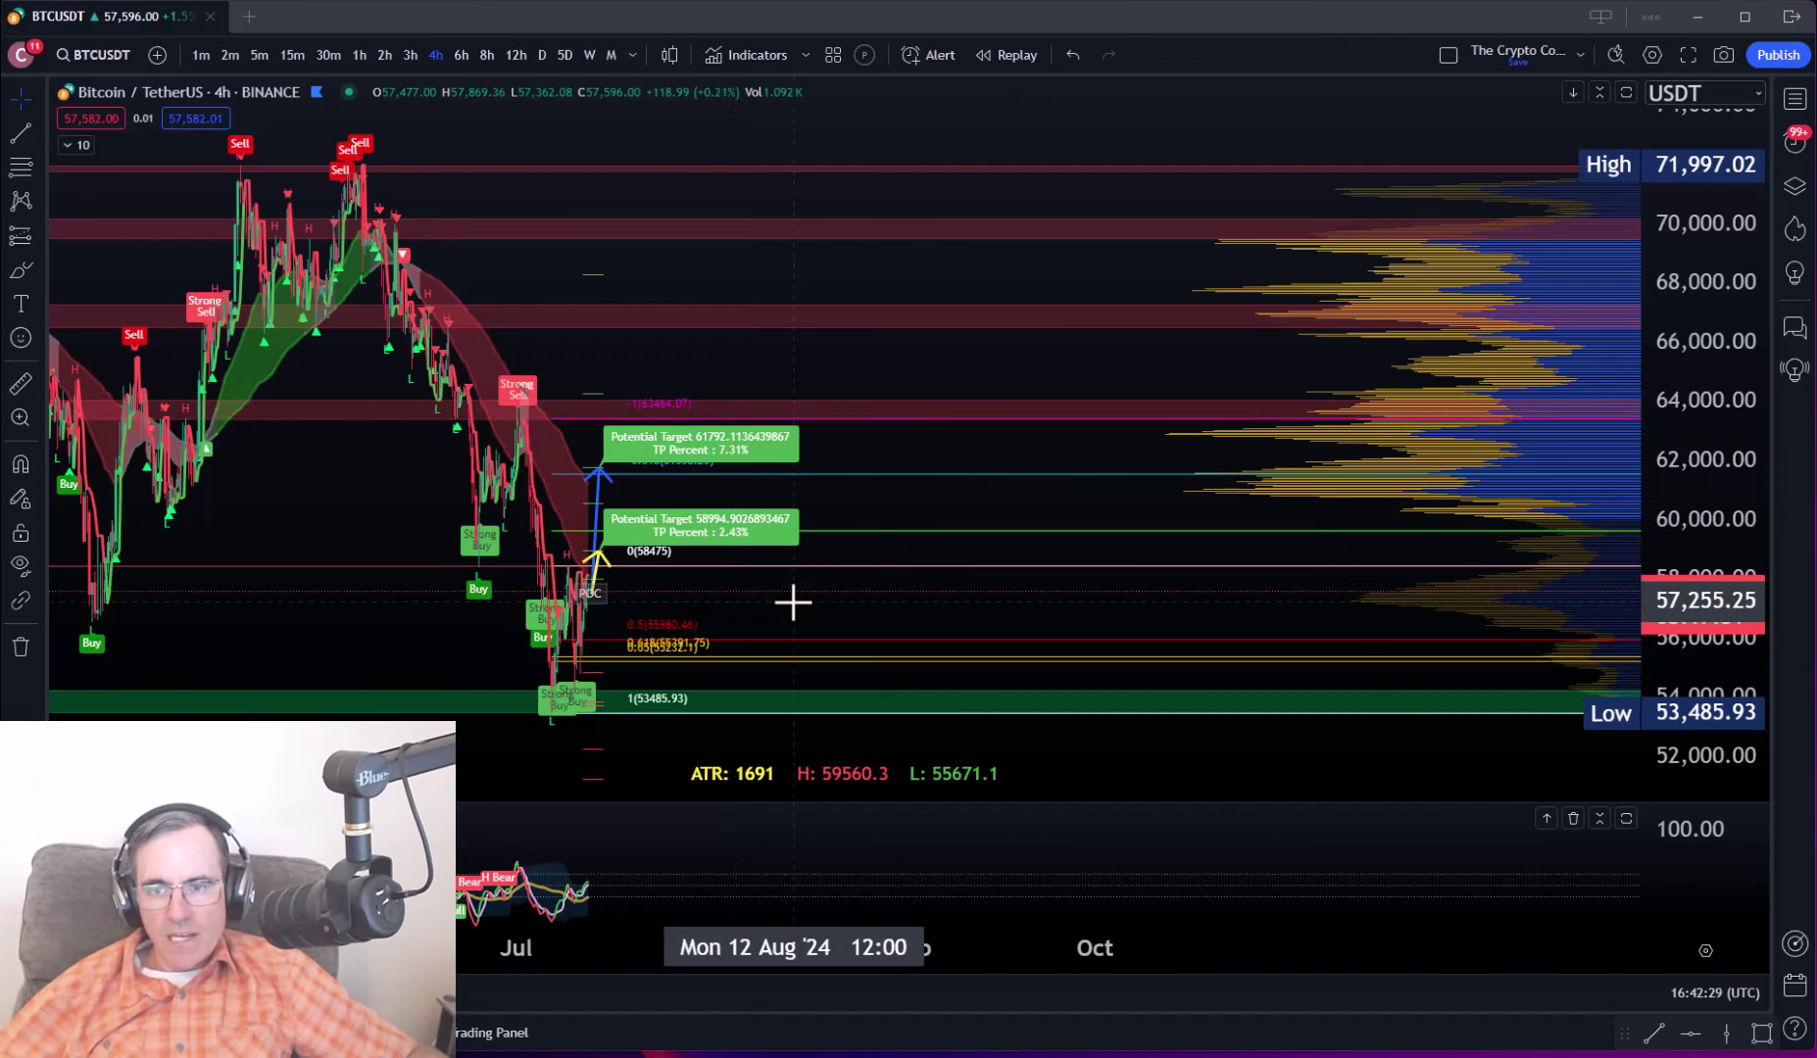
pyautogui.moveTo(790, 599); pyautogui.dragTo(980, 532)
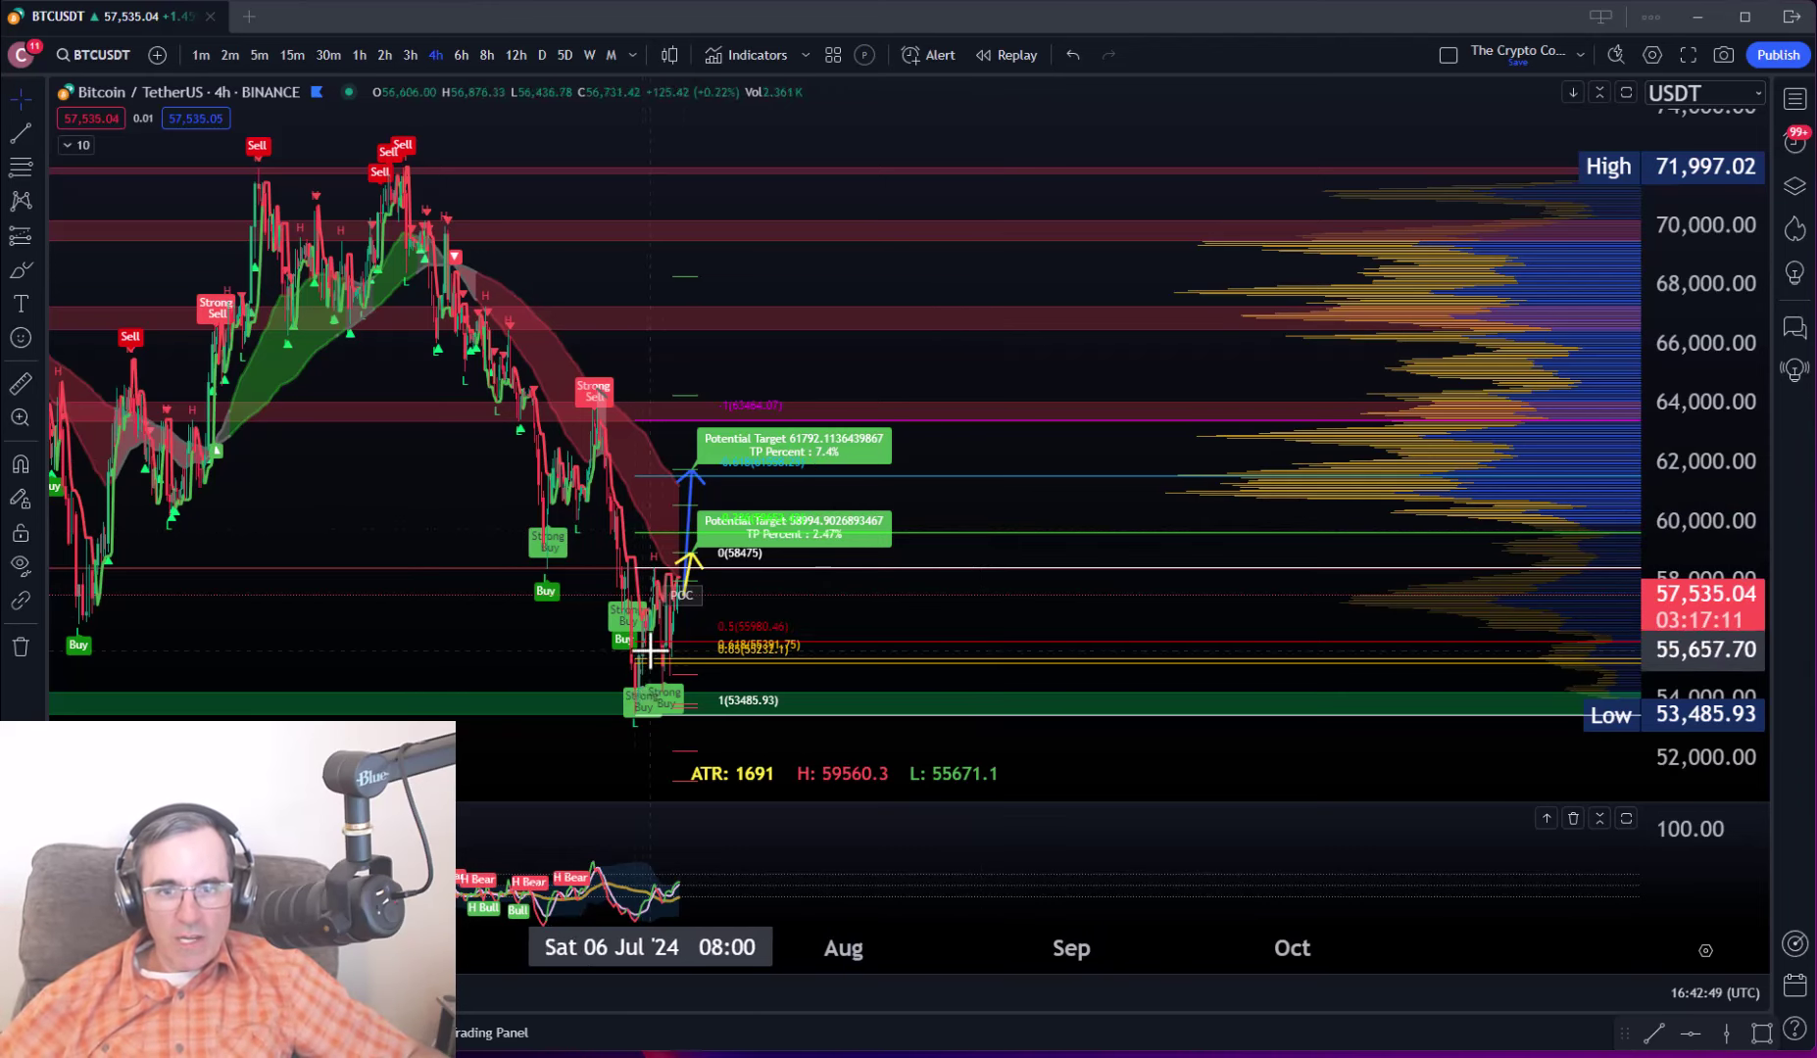
# Zoom in and center the recent June–July candles and the target boxes.
pyautogui.scroll(1, 660, 734)
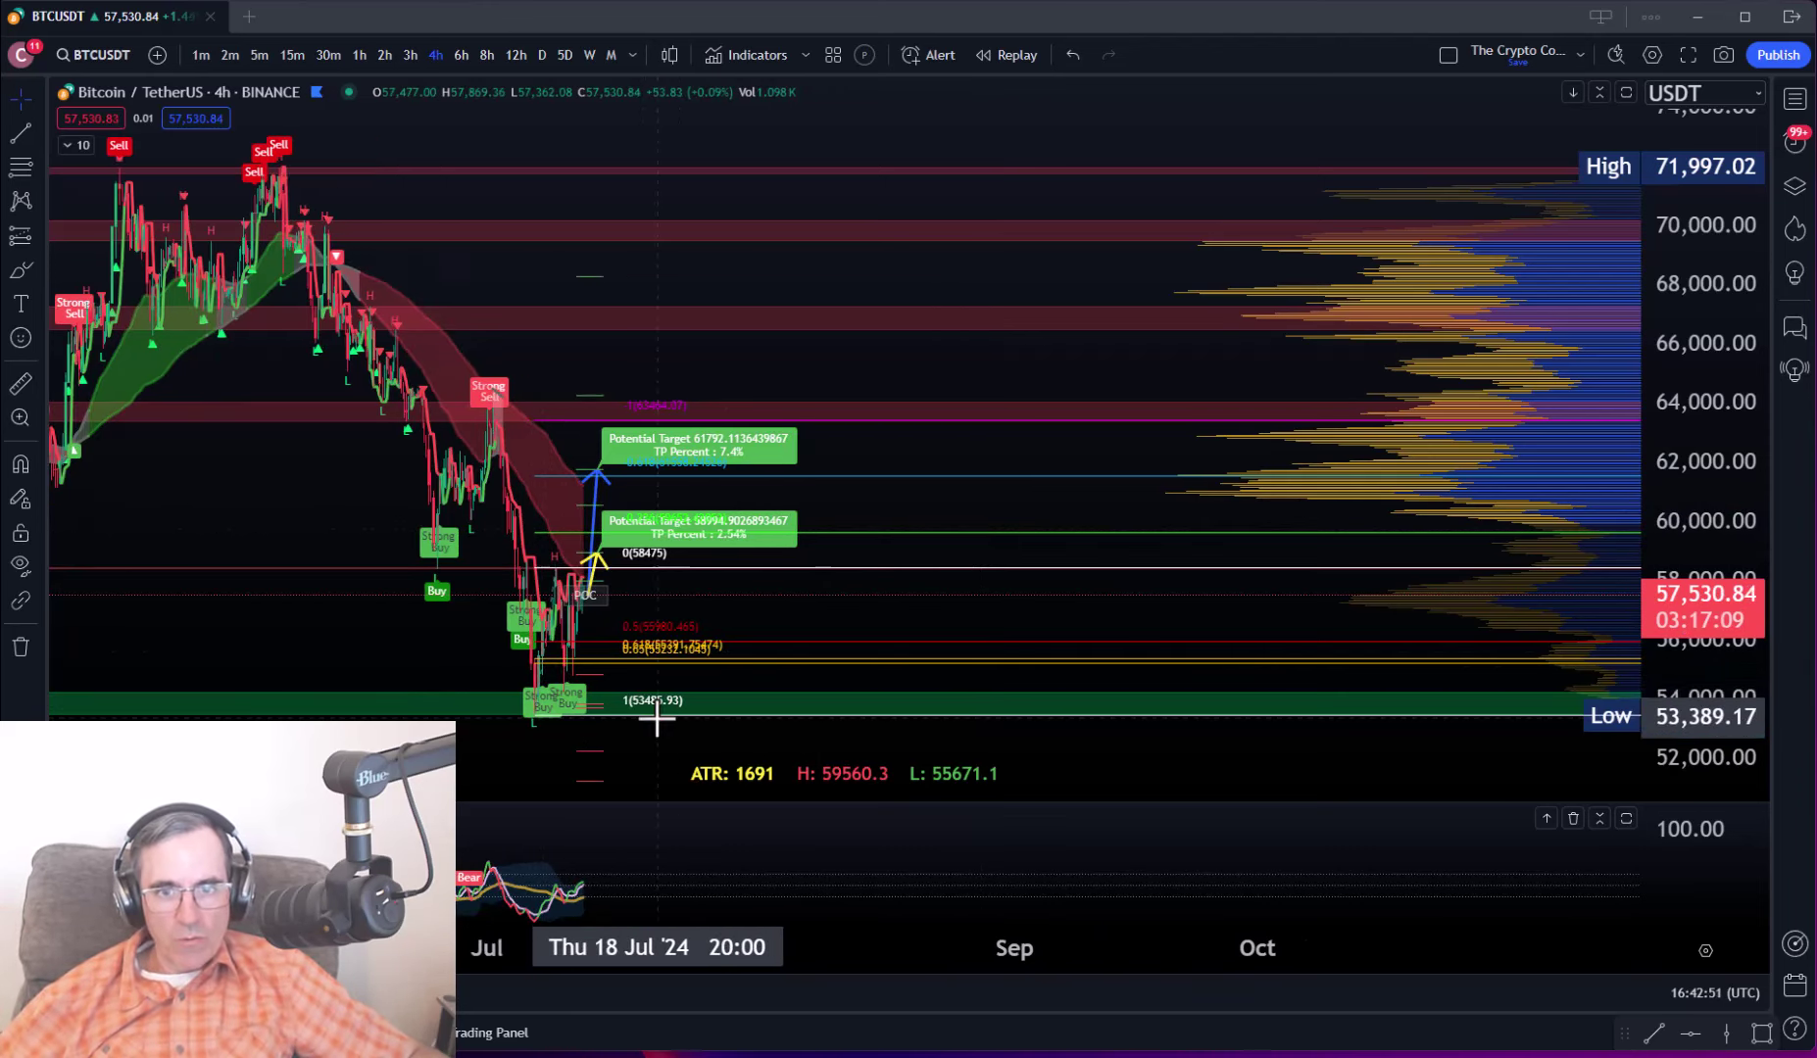
pyautogui.moveTo(657, 741)
pyautogui.mouseDown()
pyautogui.moveTo(600, 677)
pyautogui.moveTo(758, 635)
pyautogui.moveTo(510, 600)
pyautogui.mouseUp()
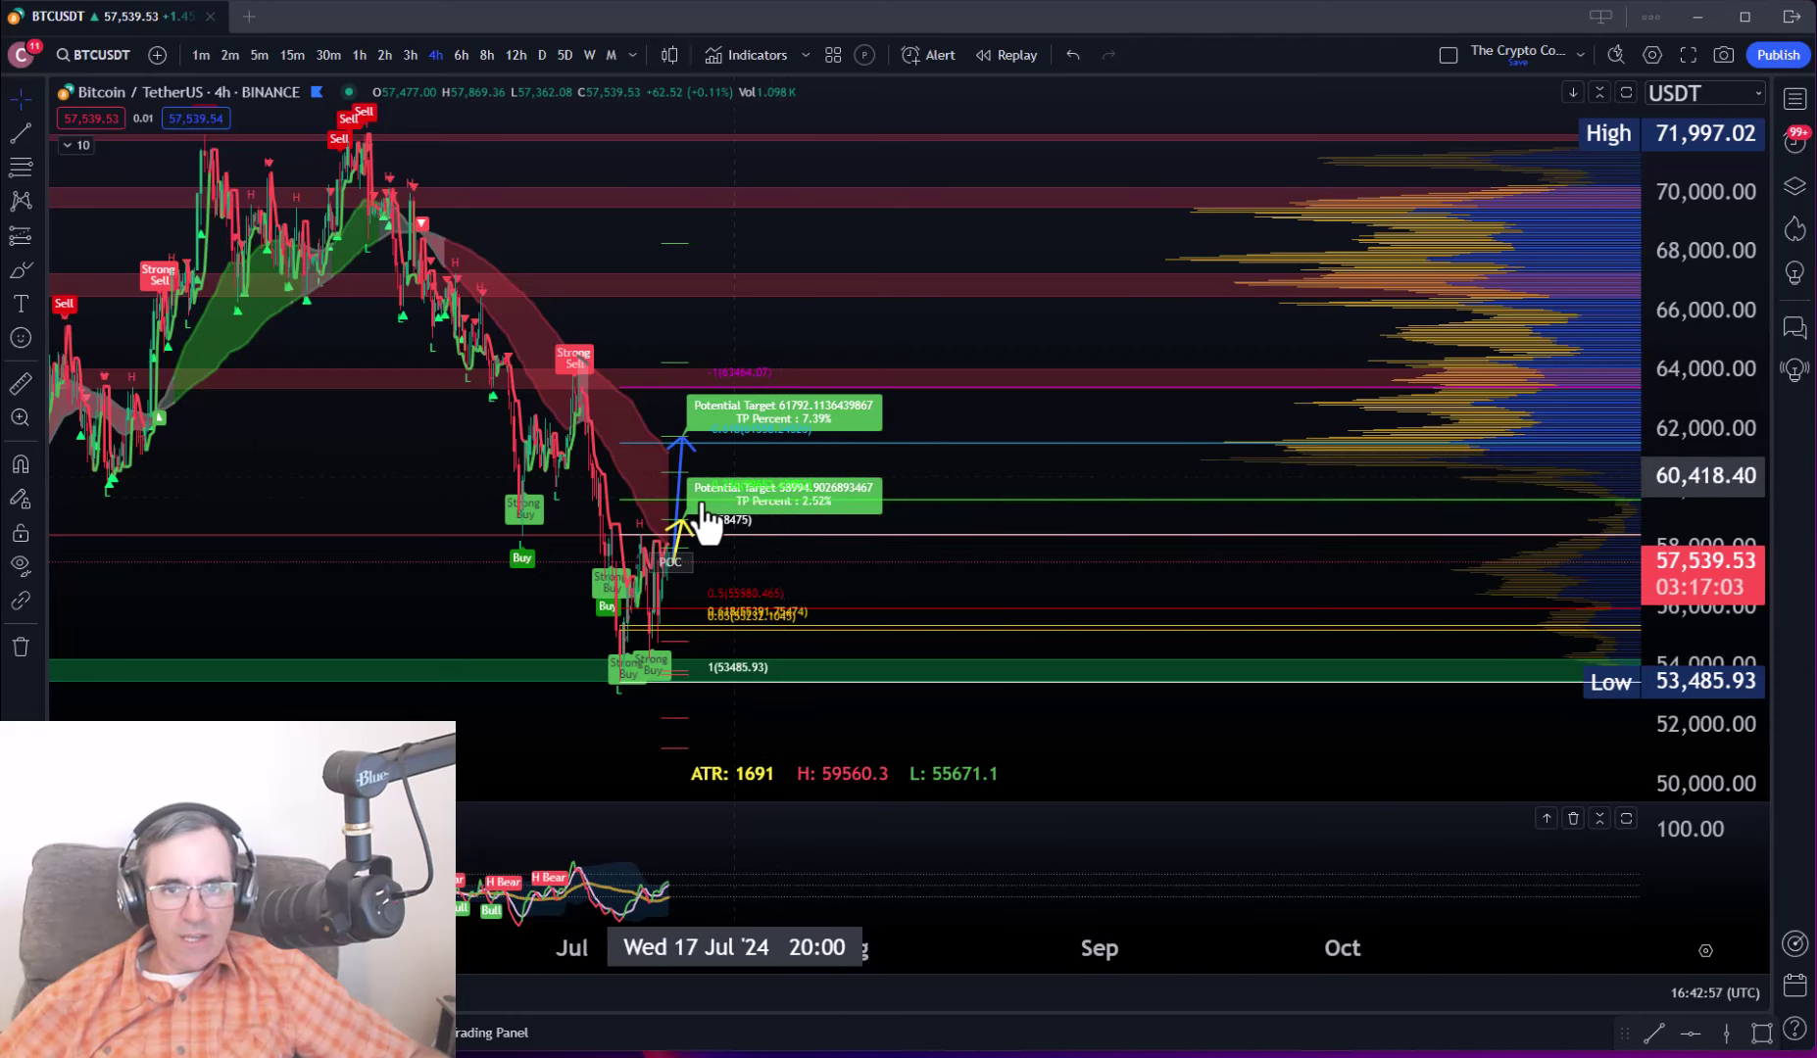
pyautogui.scroll(2, 827, 498)
pyautogui.moveTo(855, 516); pyautogui.dragTo(1204, 571)
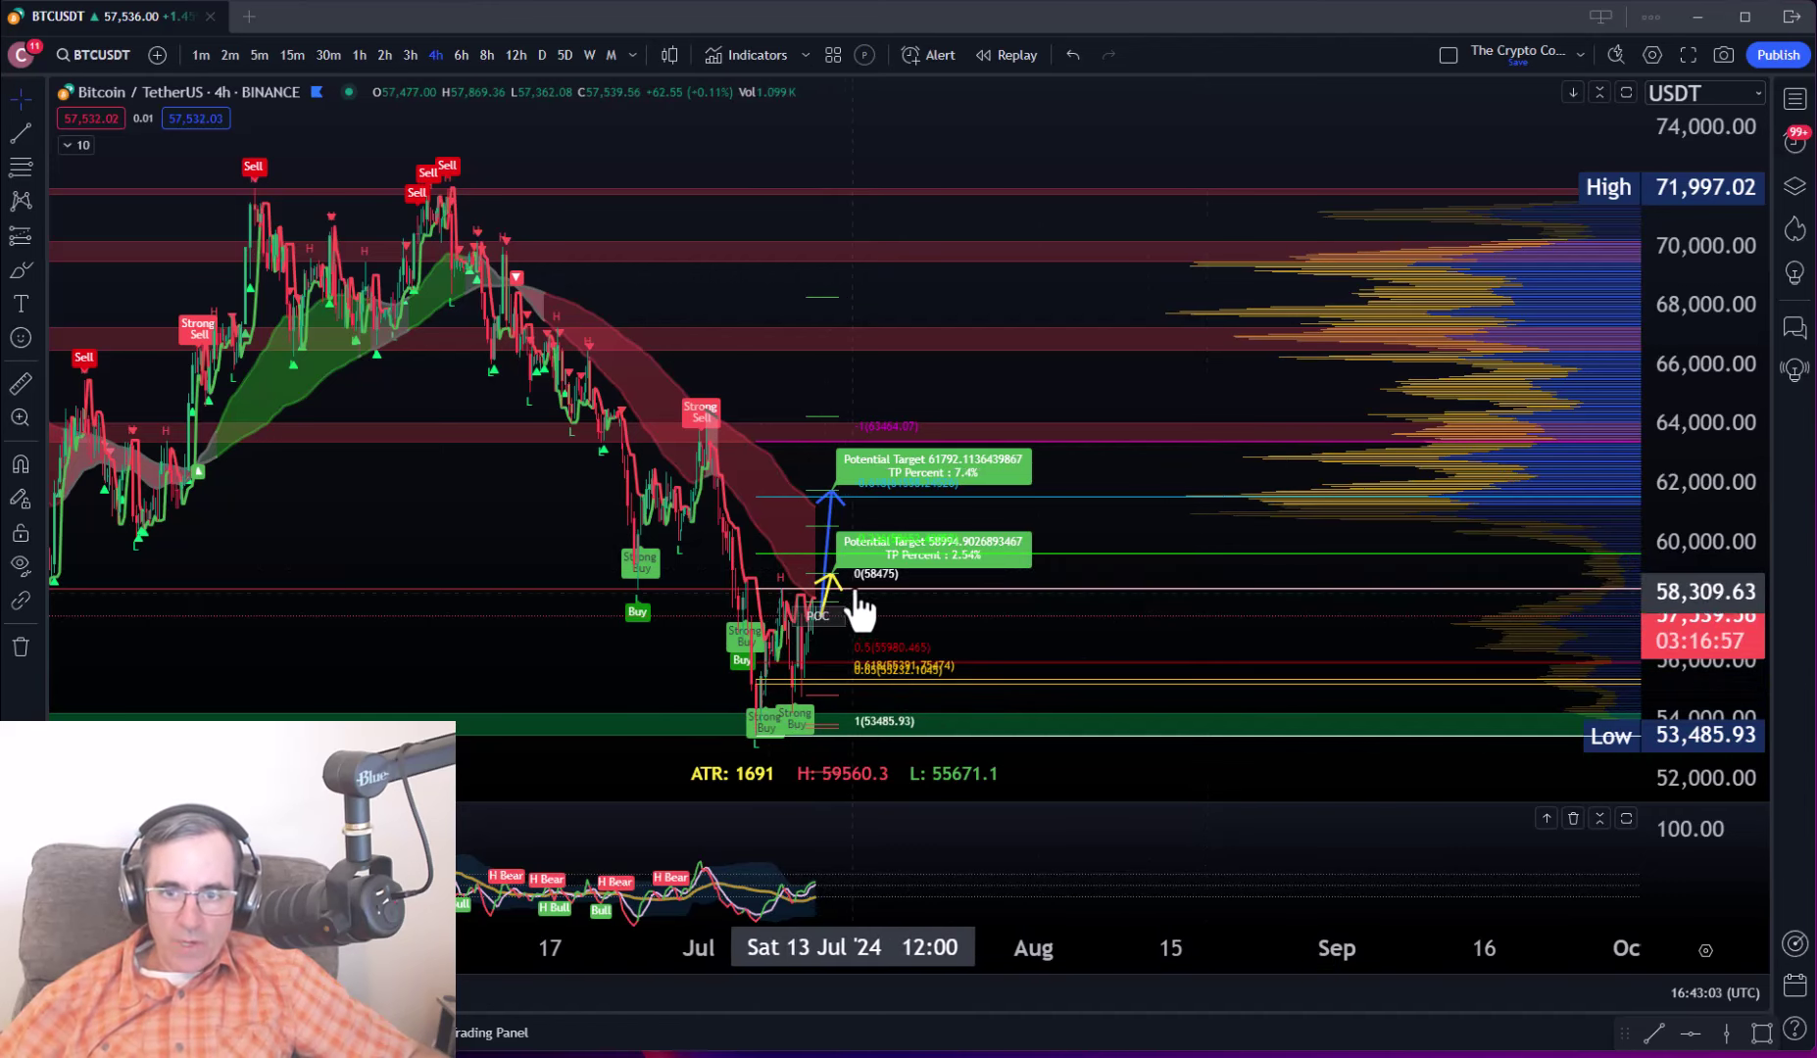
pyautogui.scroll(2, 827, 600)
# Adjust the price range to show the upper resistance zones, High, and the 53,485.93 low below support.
pyautogui.moveTo(1705, 714); pyautogui.dragTo(1436, 196)
pyautogui.moveTo(1712, 269); pyautogui.dragTo(1737, 431)
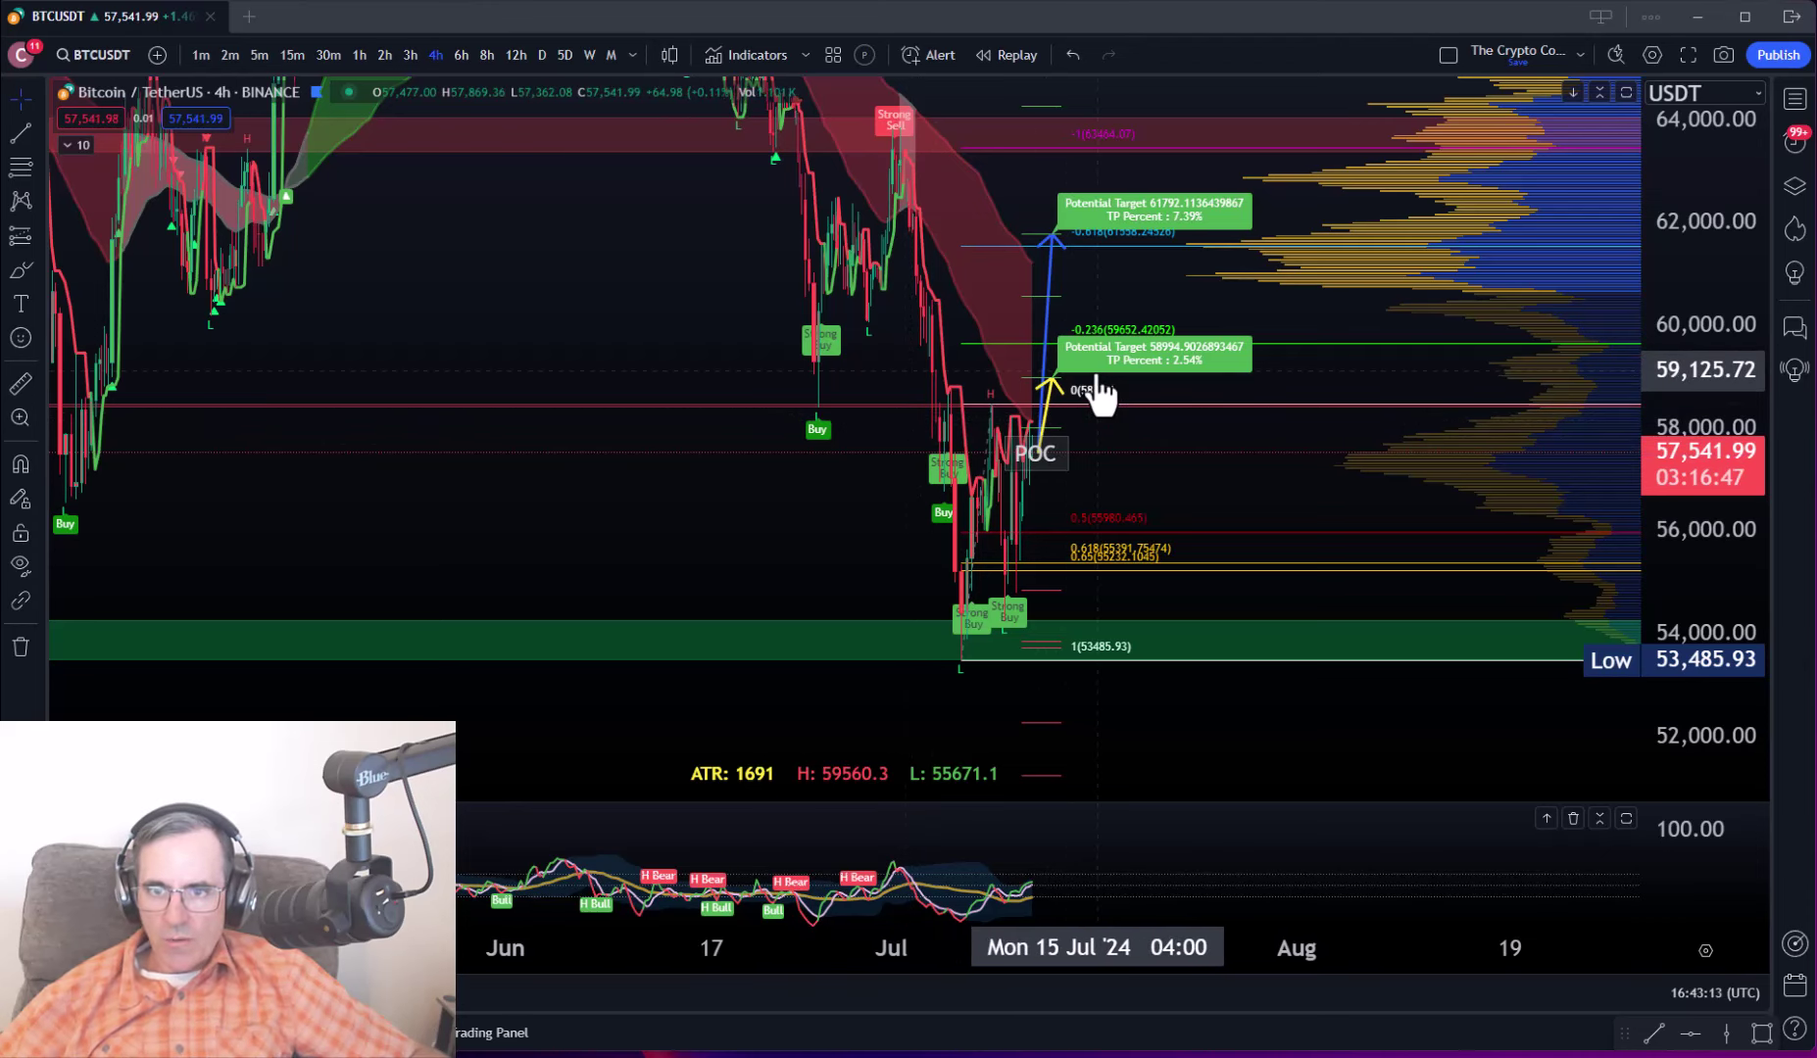
pyautogui.moveTo(1164, 182)
pyautogui.mouseDown()
pyautogui.moveTo(1083, 315)
pyautogui.moveTo(1048, 480)
pyautogui.mouseUp()
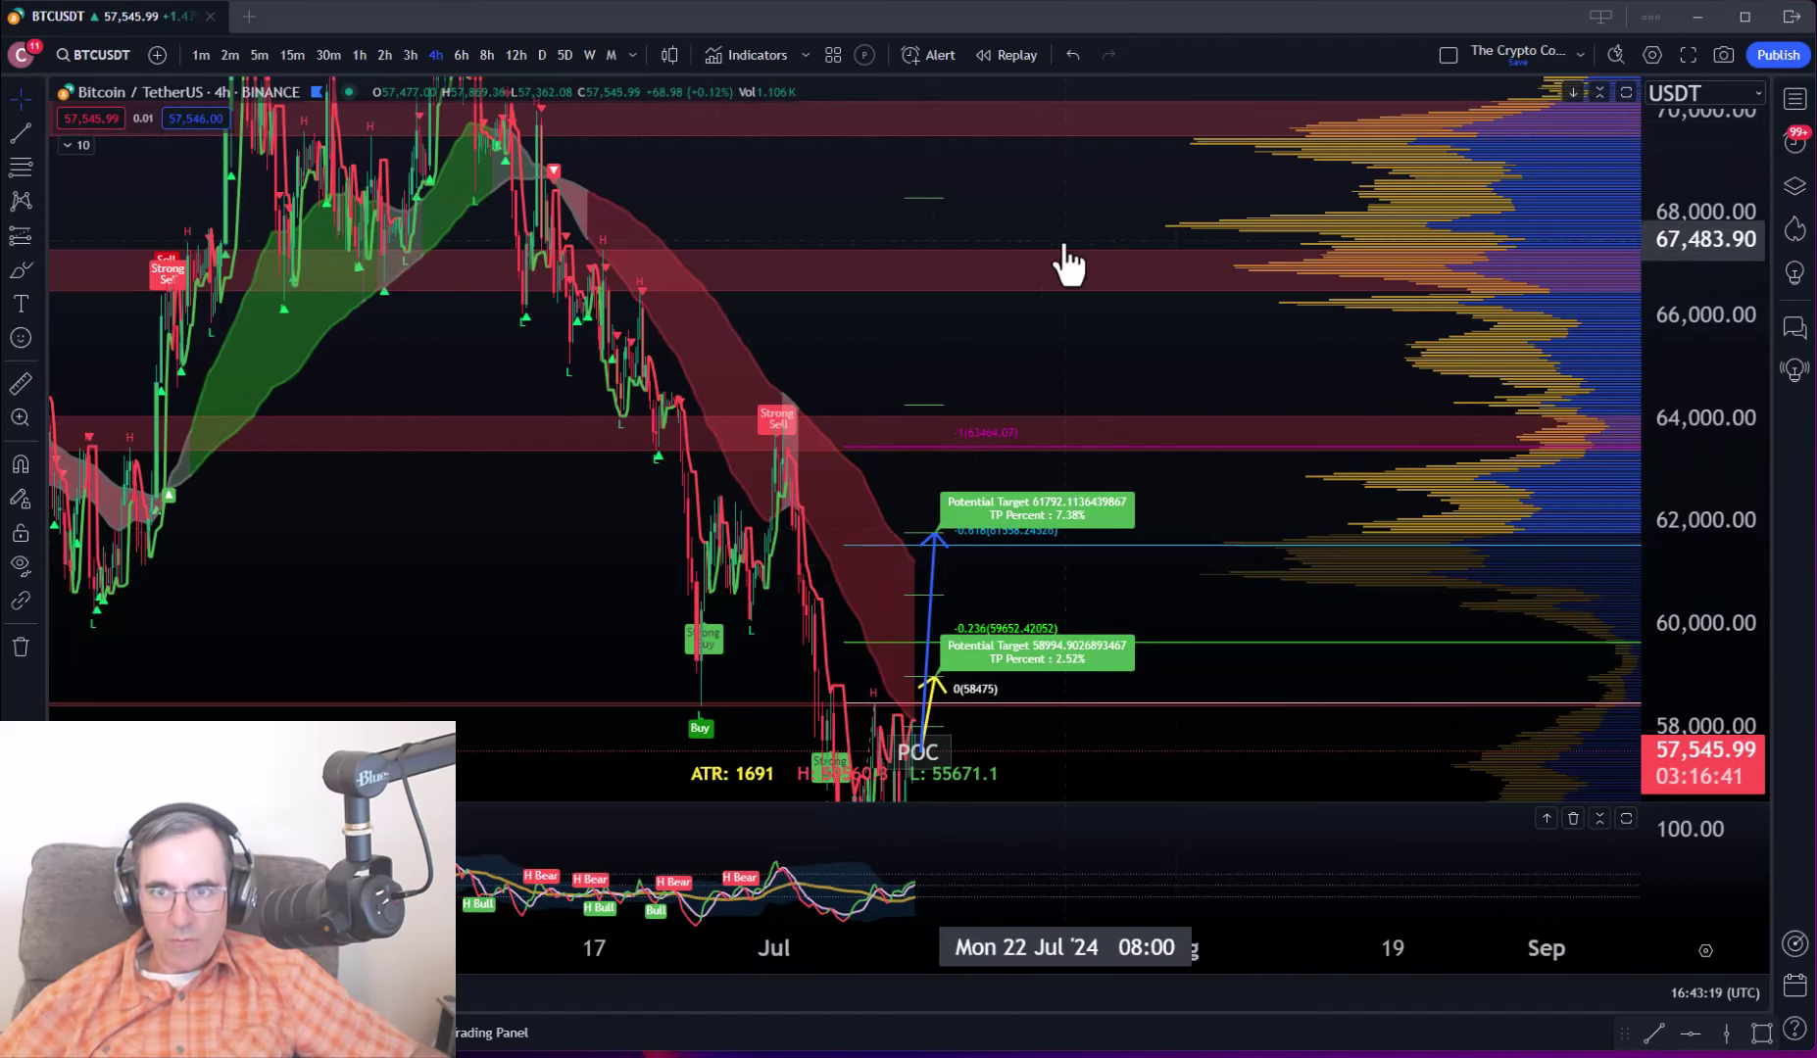
pyautogui.moveTo(992, 409); pyautogui.dragTo(921, 270)
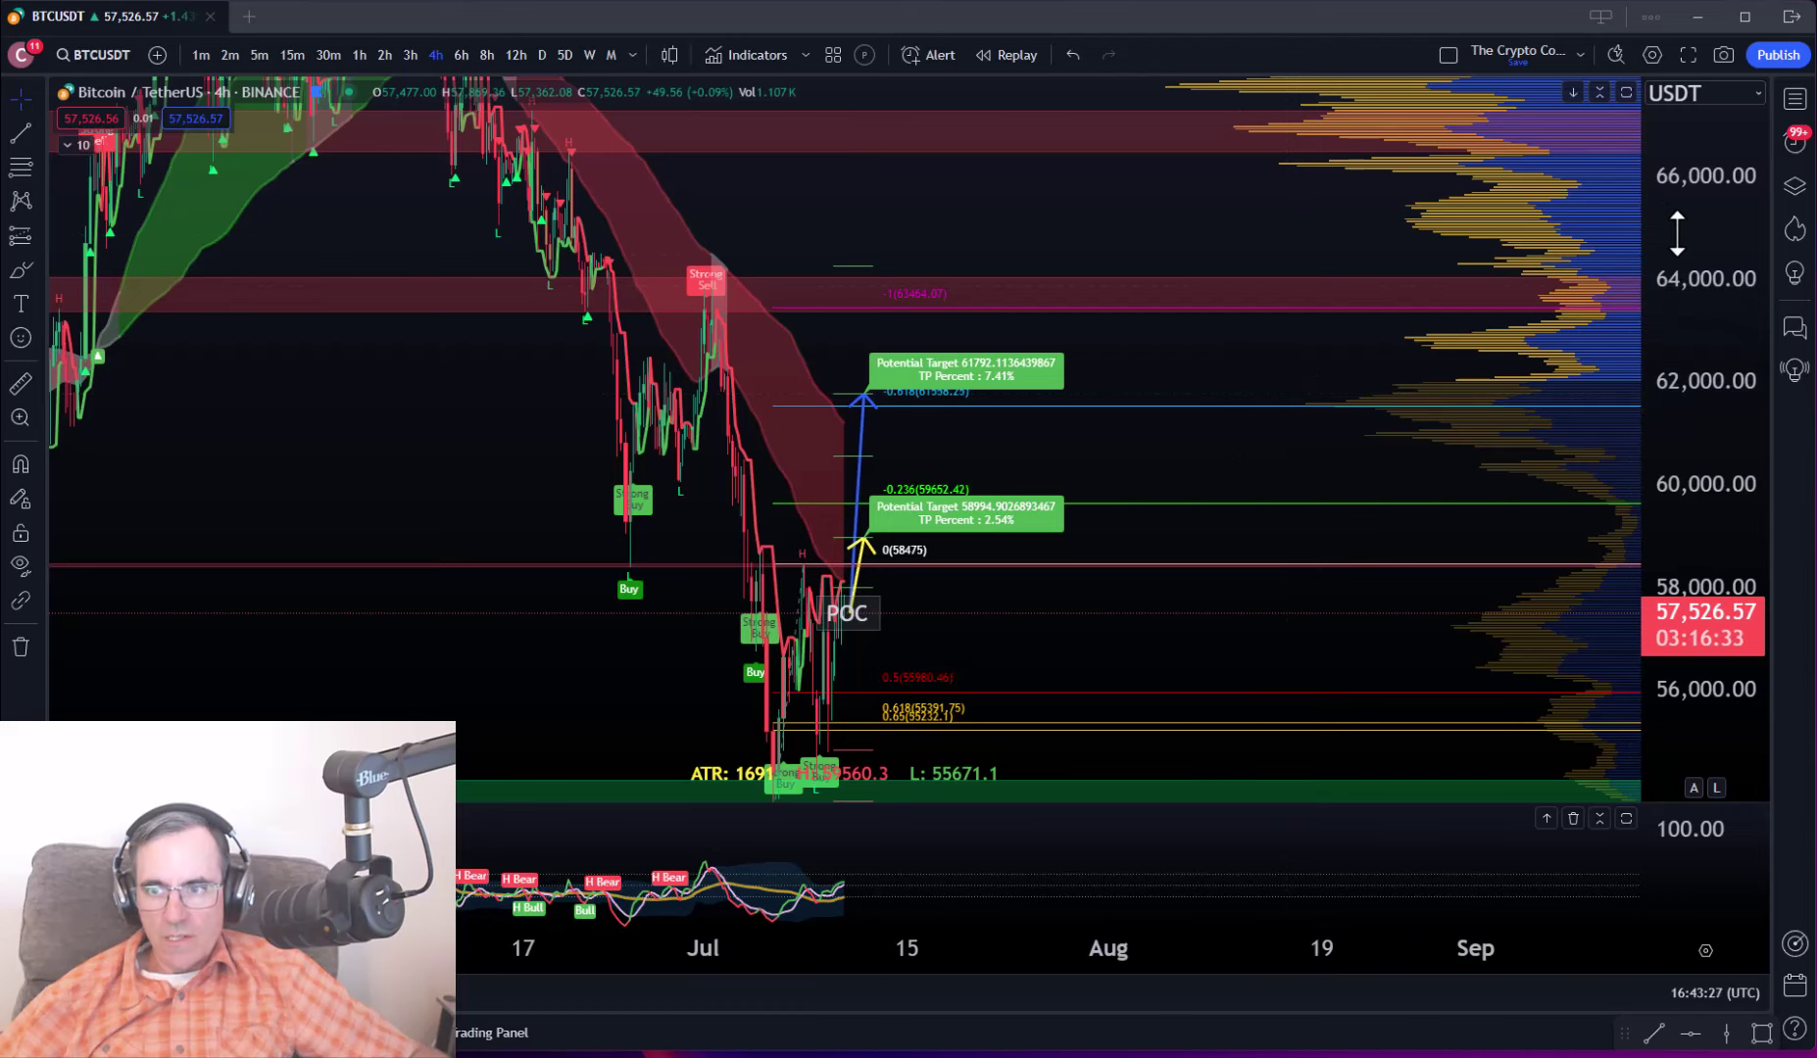
pyautogui.moveTo(1675, 231); pyautogui.dragTo(1668, 508)
pyautogui.moveTo(1159, 531); pyautogui.dragTo(1083, 490)
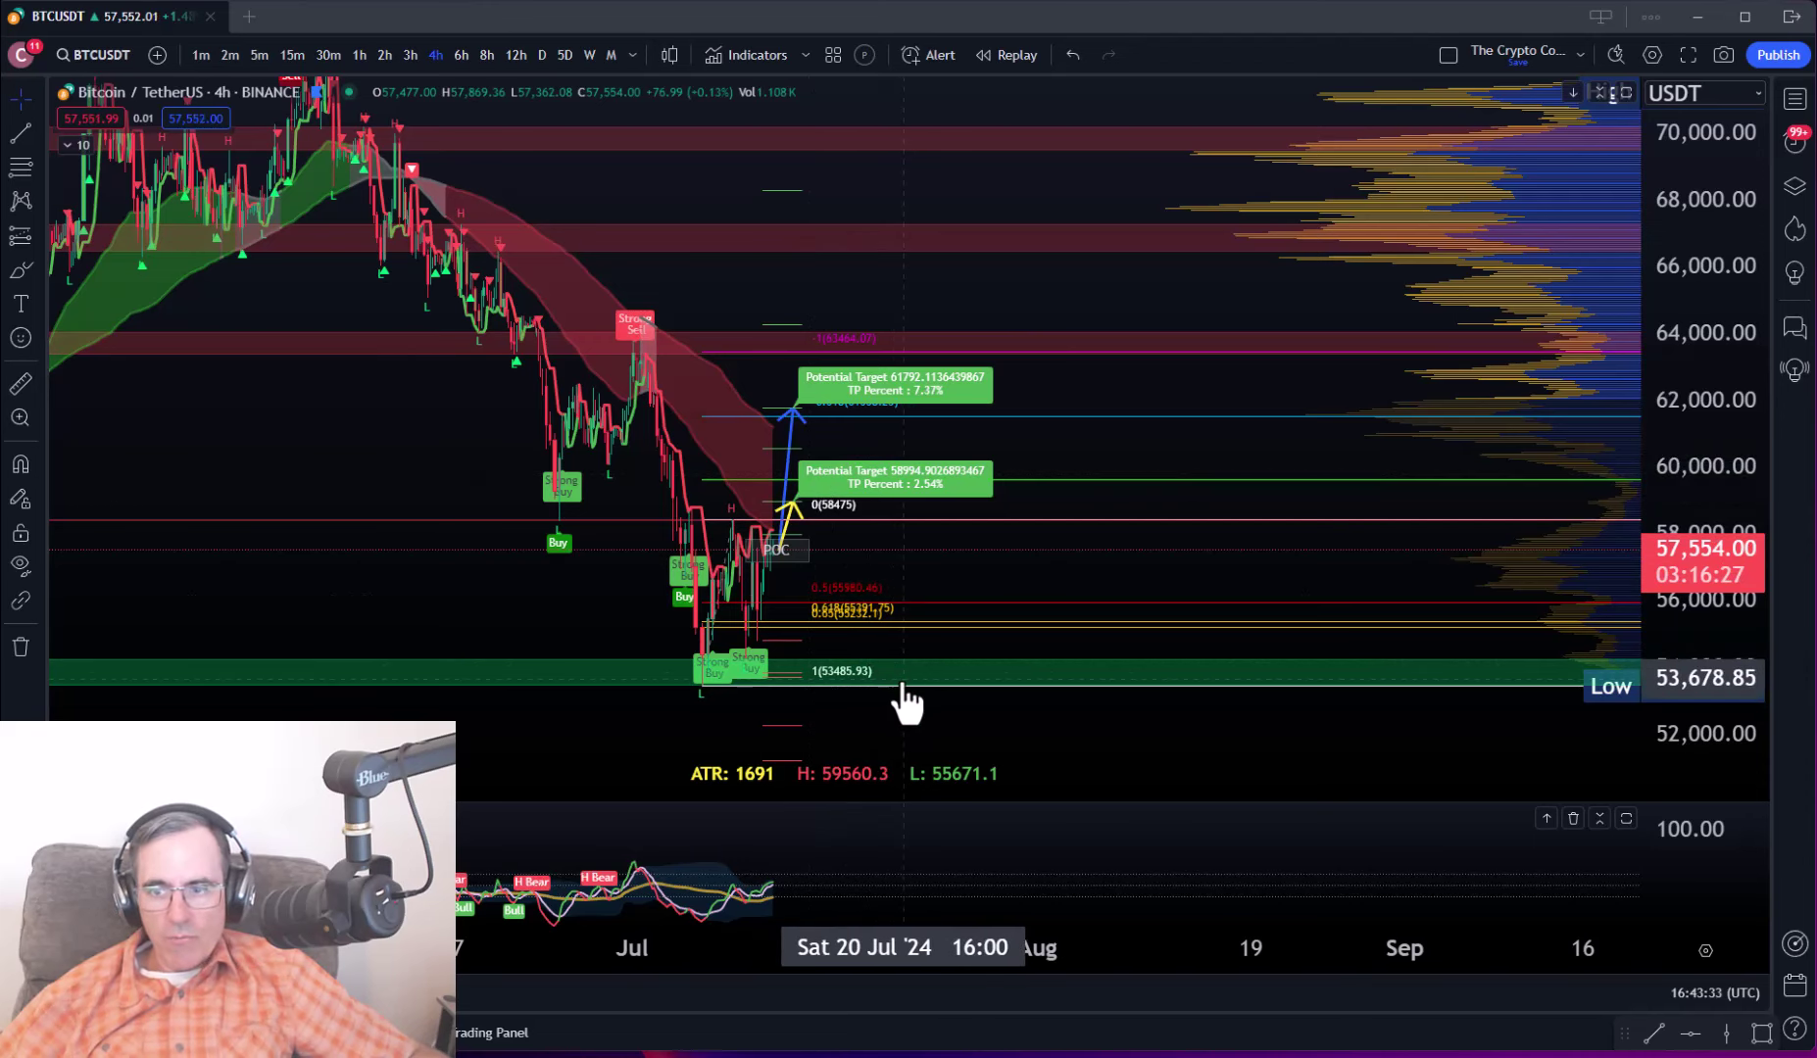
pyautogui.moveTo(966, 588); pyautogui.dragTo(970, 441)
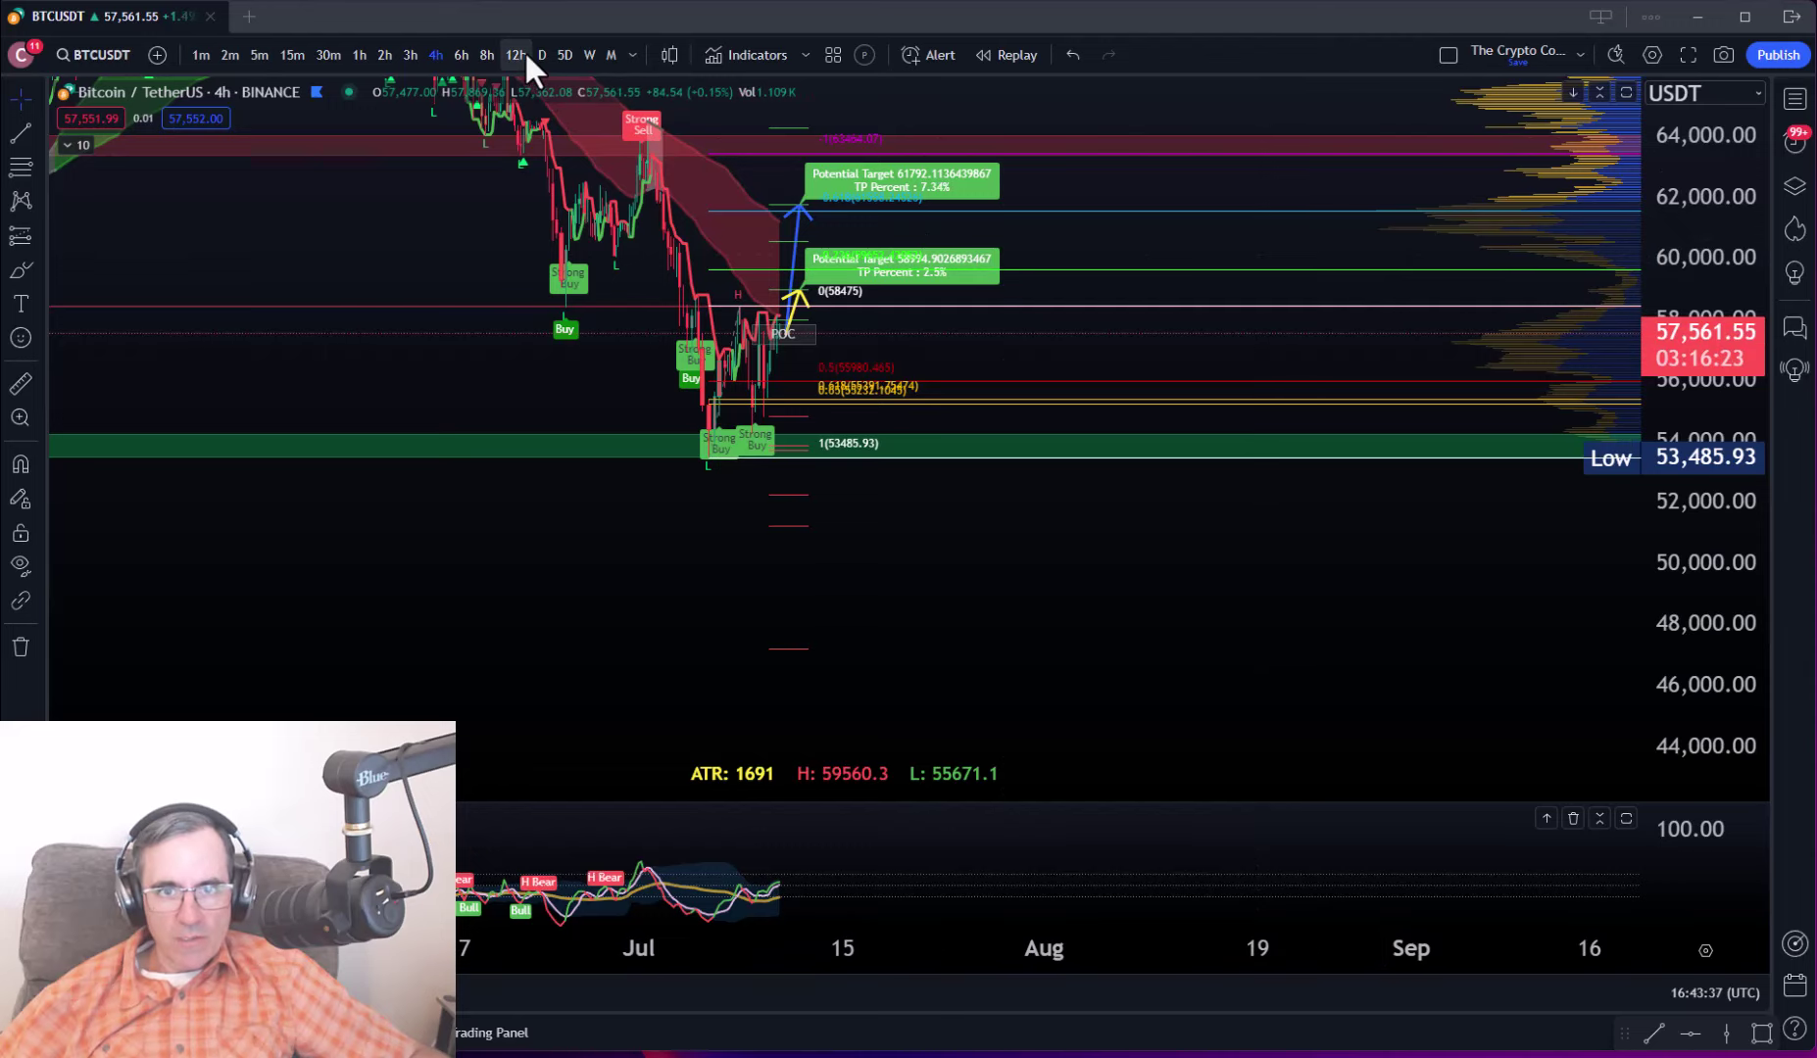
# Switch to 12-hour candles and bring the Low and the 73,777 High into view.
pyautogui.click(518, 53)
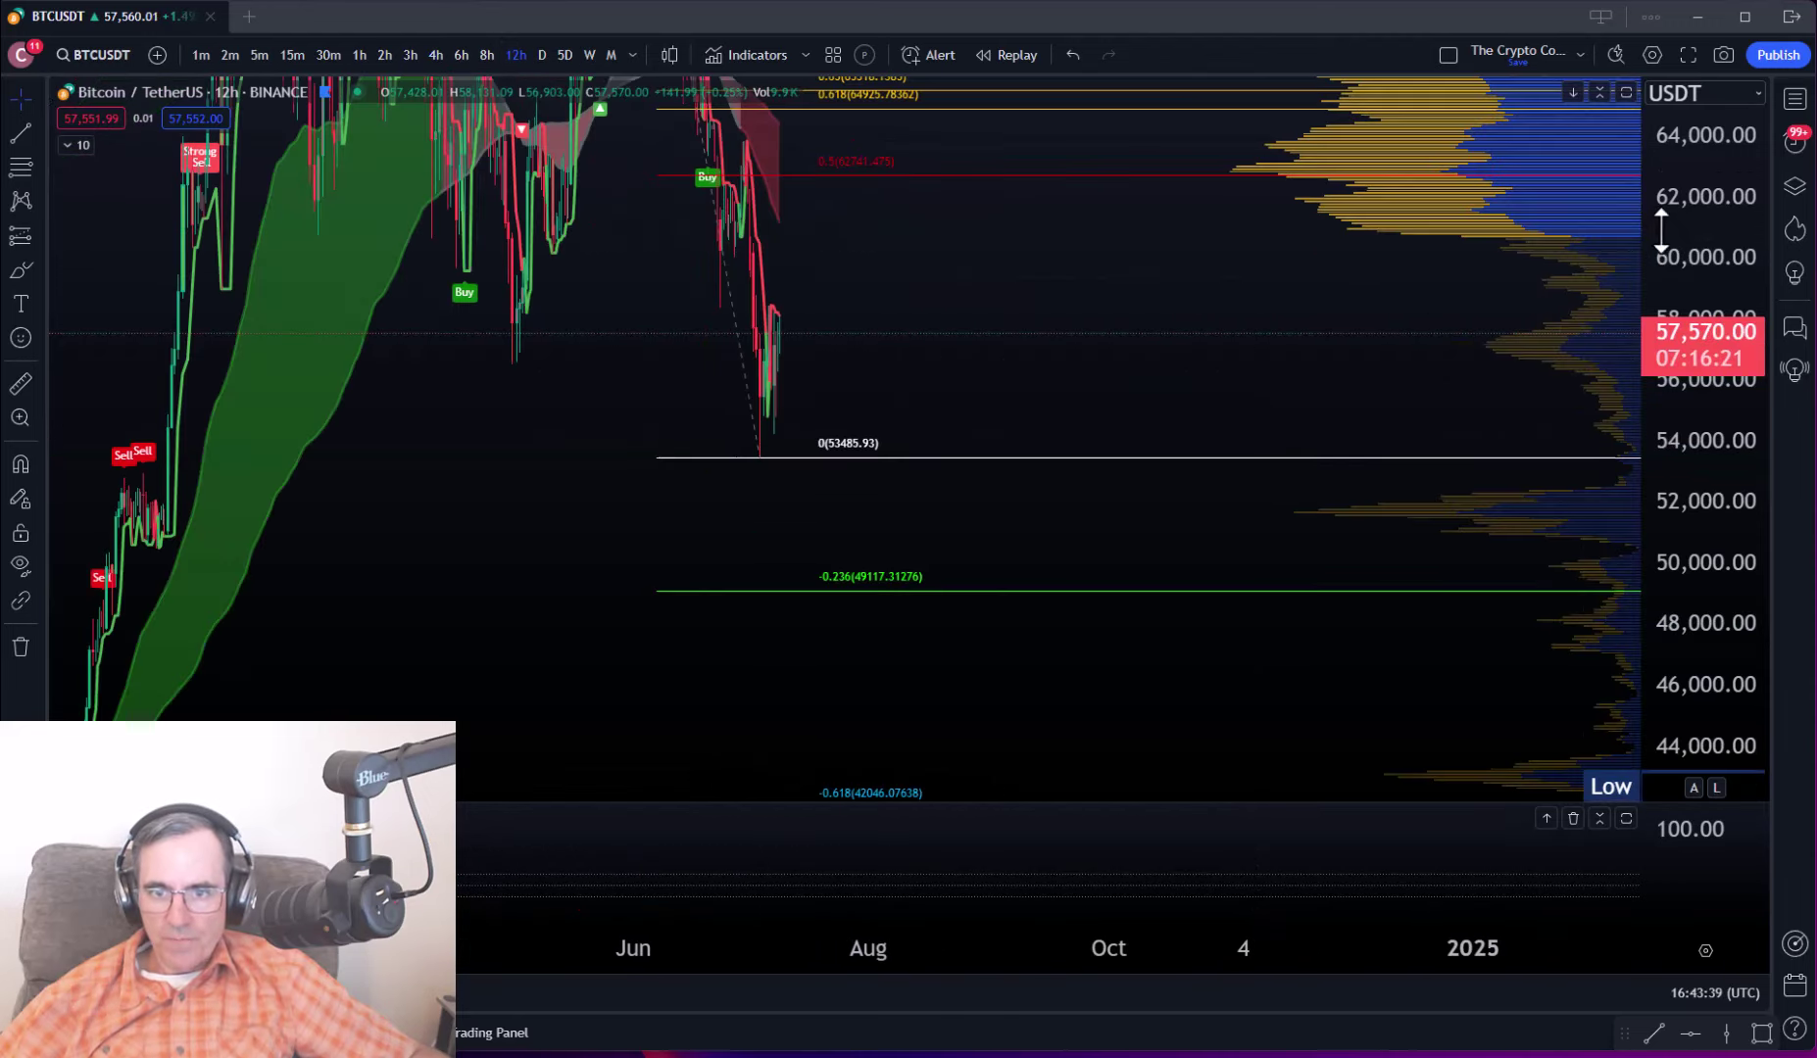
pyautogui.moveTo(1661, 240); pyautogui.dragTo(1656, 519)
pyautogui.moveTo(1310, 510); pyautogui.dragTo(1261, 677)
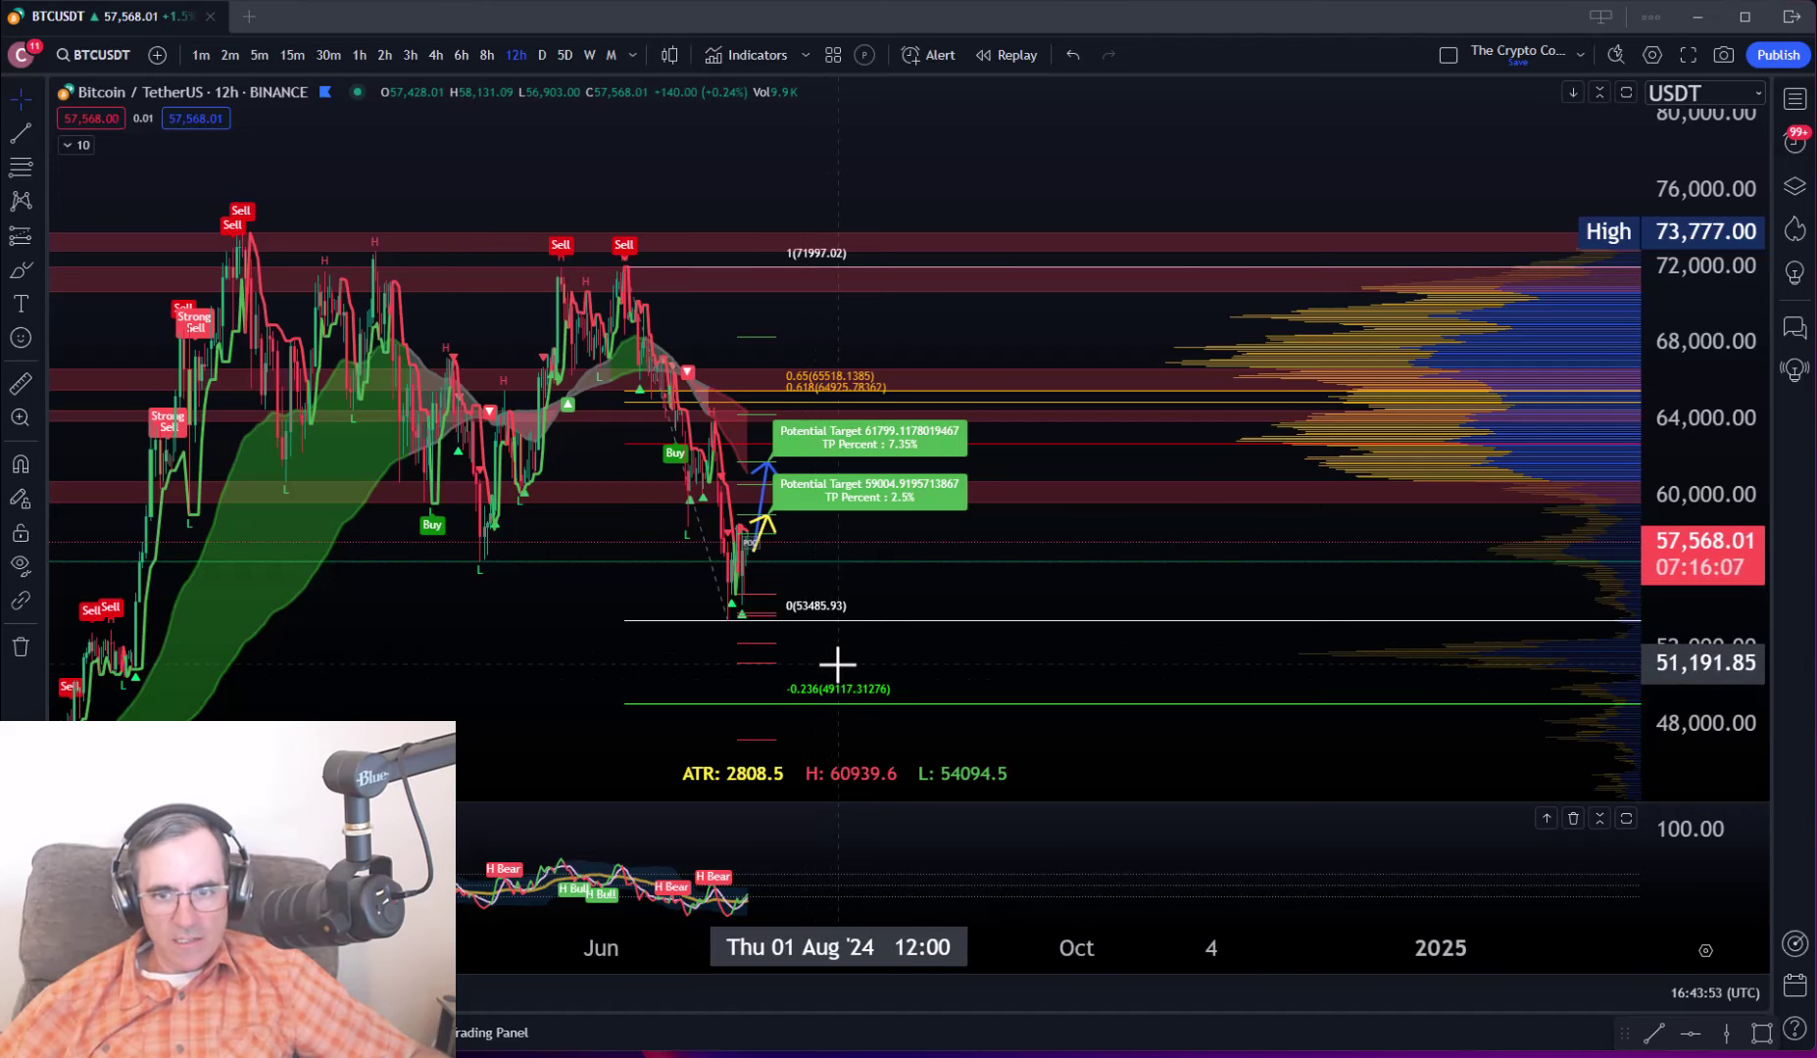
pyautogui.moveTo(1104, 637); pyautogui.dragTo(1099, 572)
pyautogui.moveTo(945, 609); pyautogui.dragTo(964, 726)
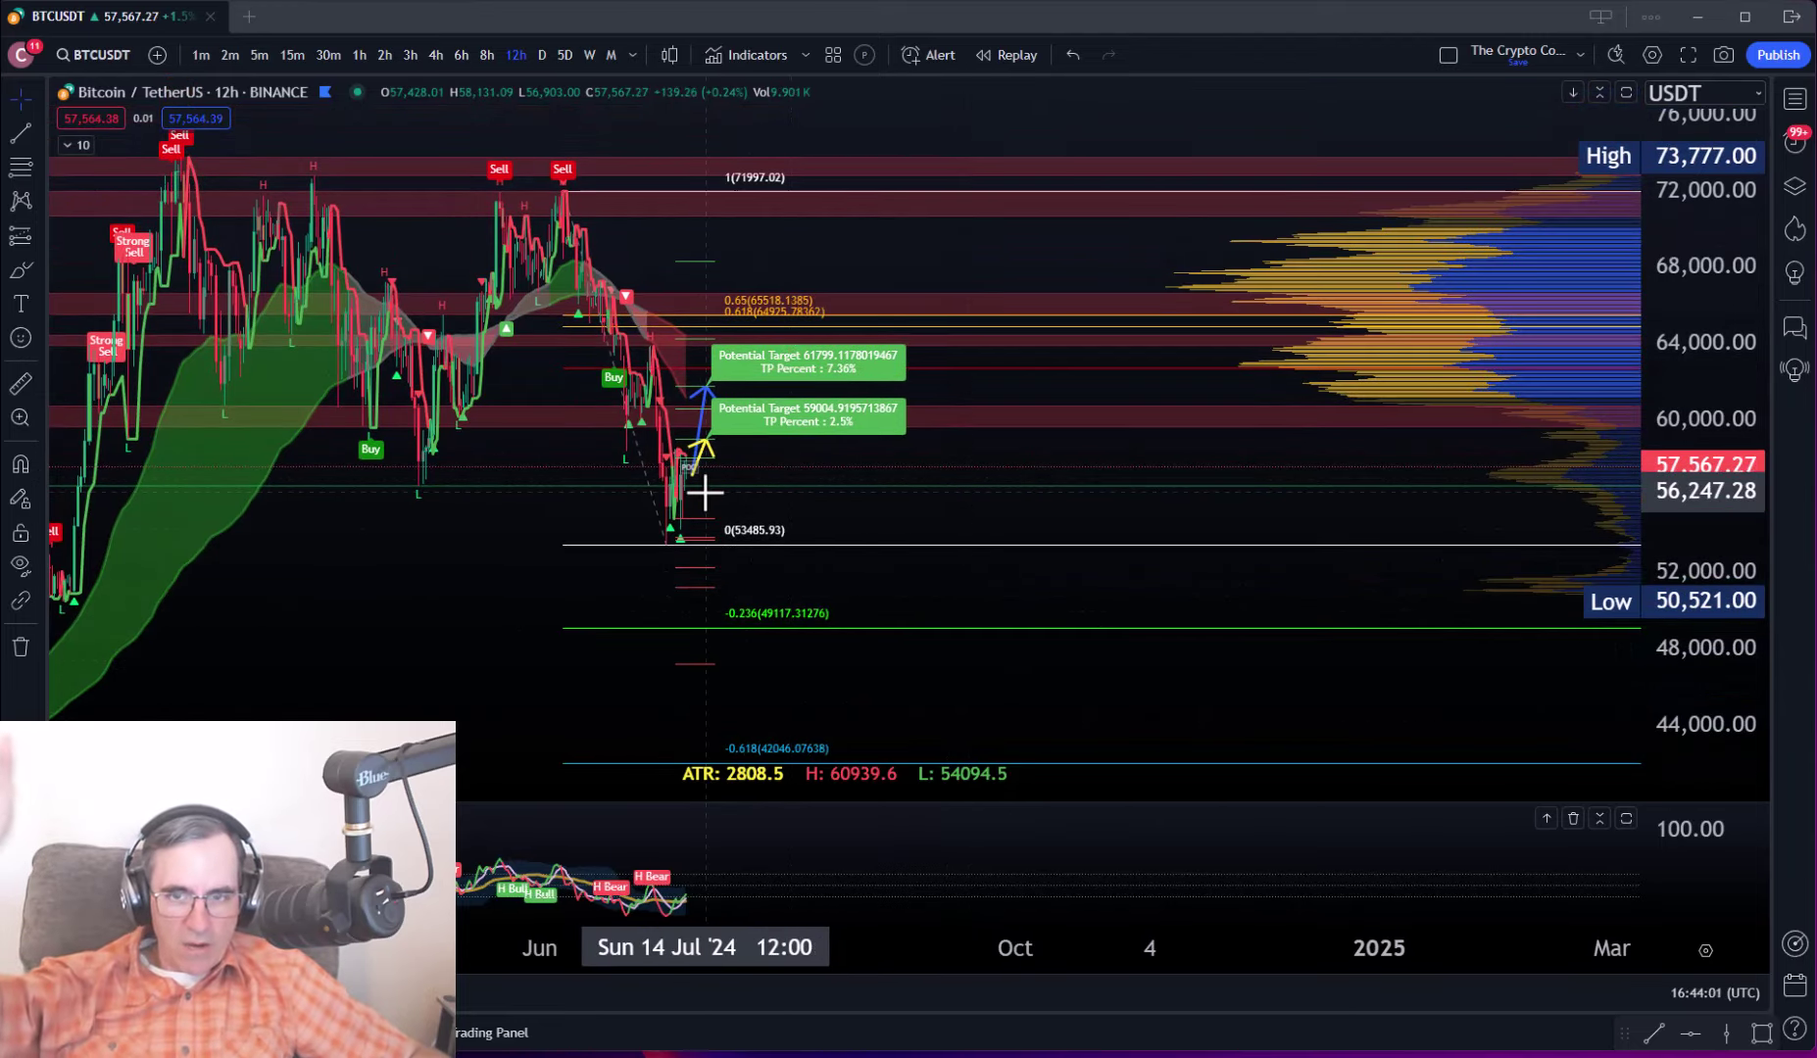
# Fit prices to the 76,000–48,000 range and frame the recent swing and targets.
pyautogui.moveTo(1675, 296); pyautogui.dragTo(1670, 250)
pyautogui.moveTo(1014, 461); pyautogui.dragTo(1145, 525)
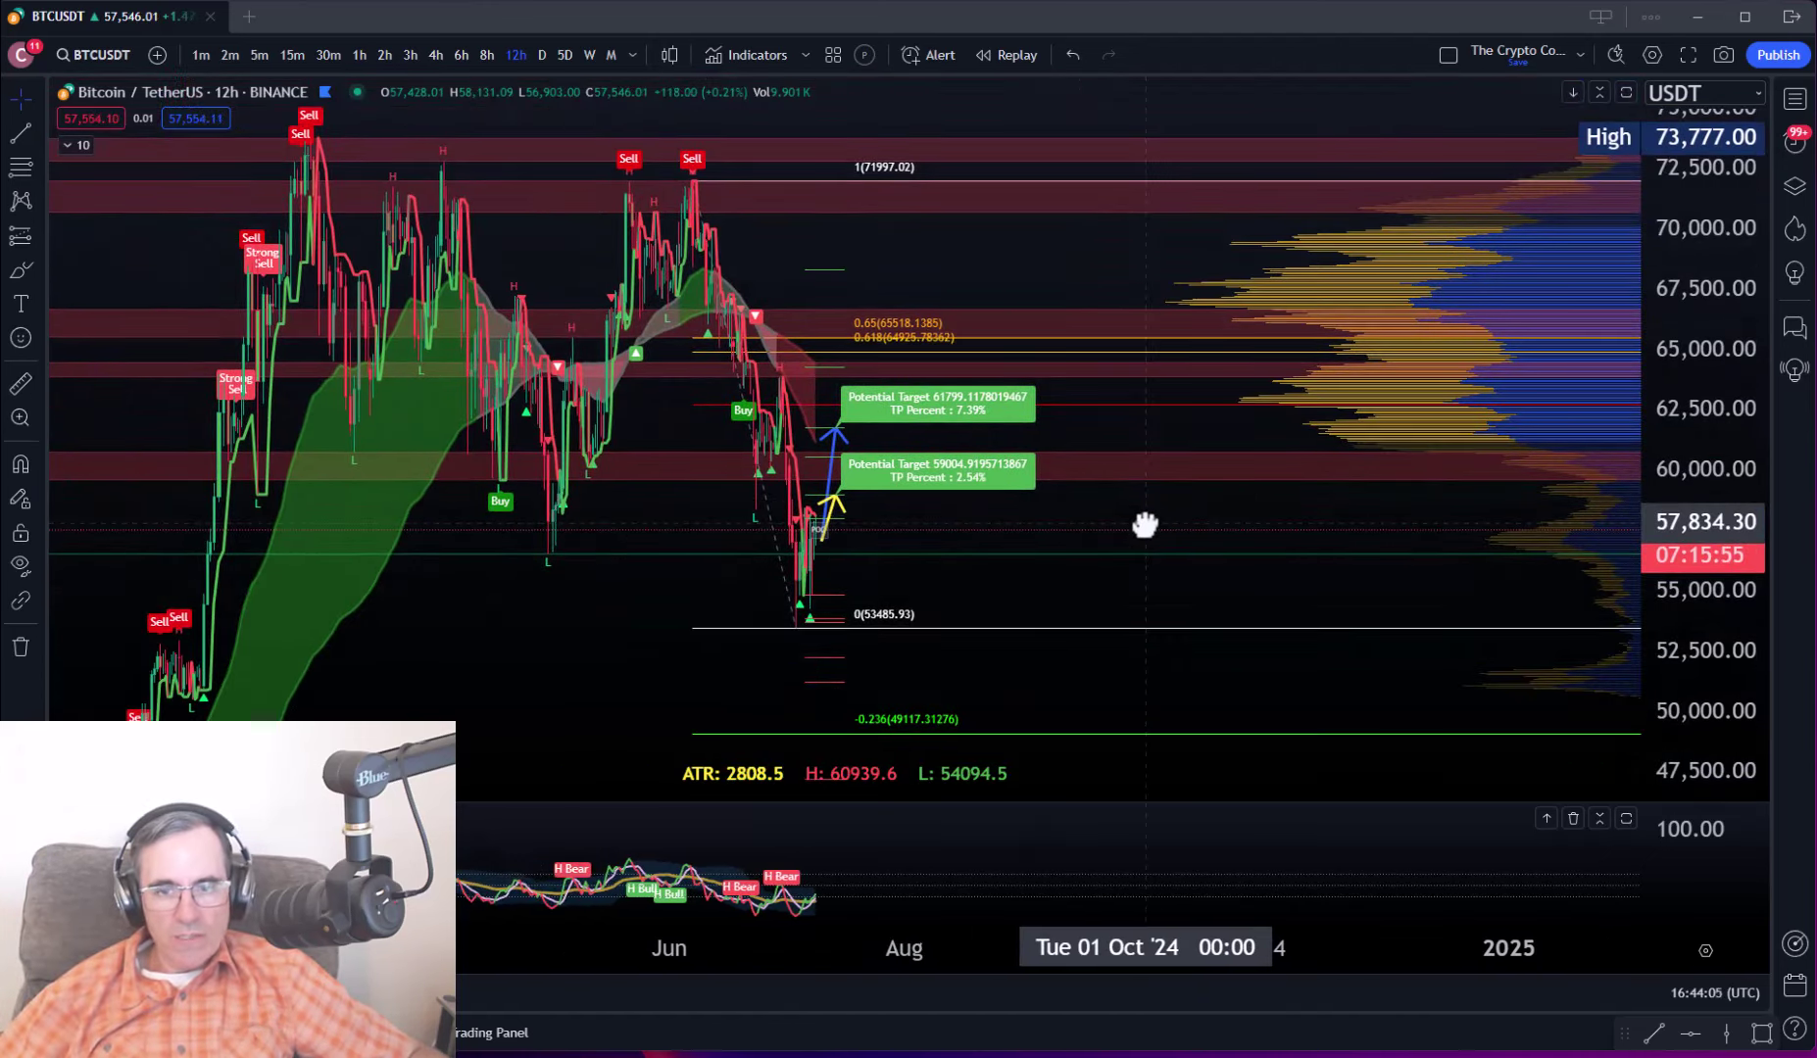
pyautogui.moveTo(1639, 243); pyautogui.dragTo(1671, 341)
pyautogui.moveTo(1105, 642); pyautogui.dragTo(1166, 623)
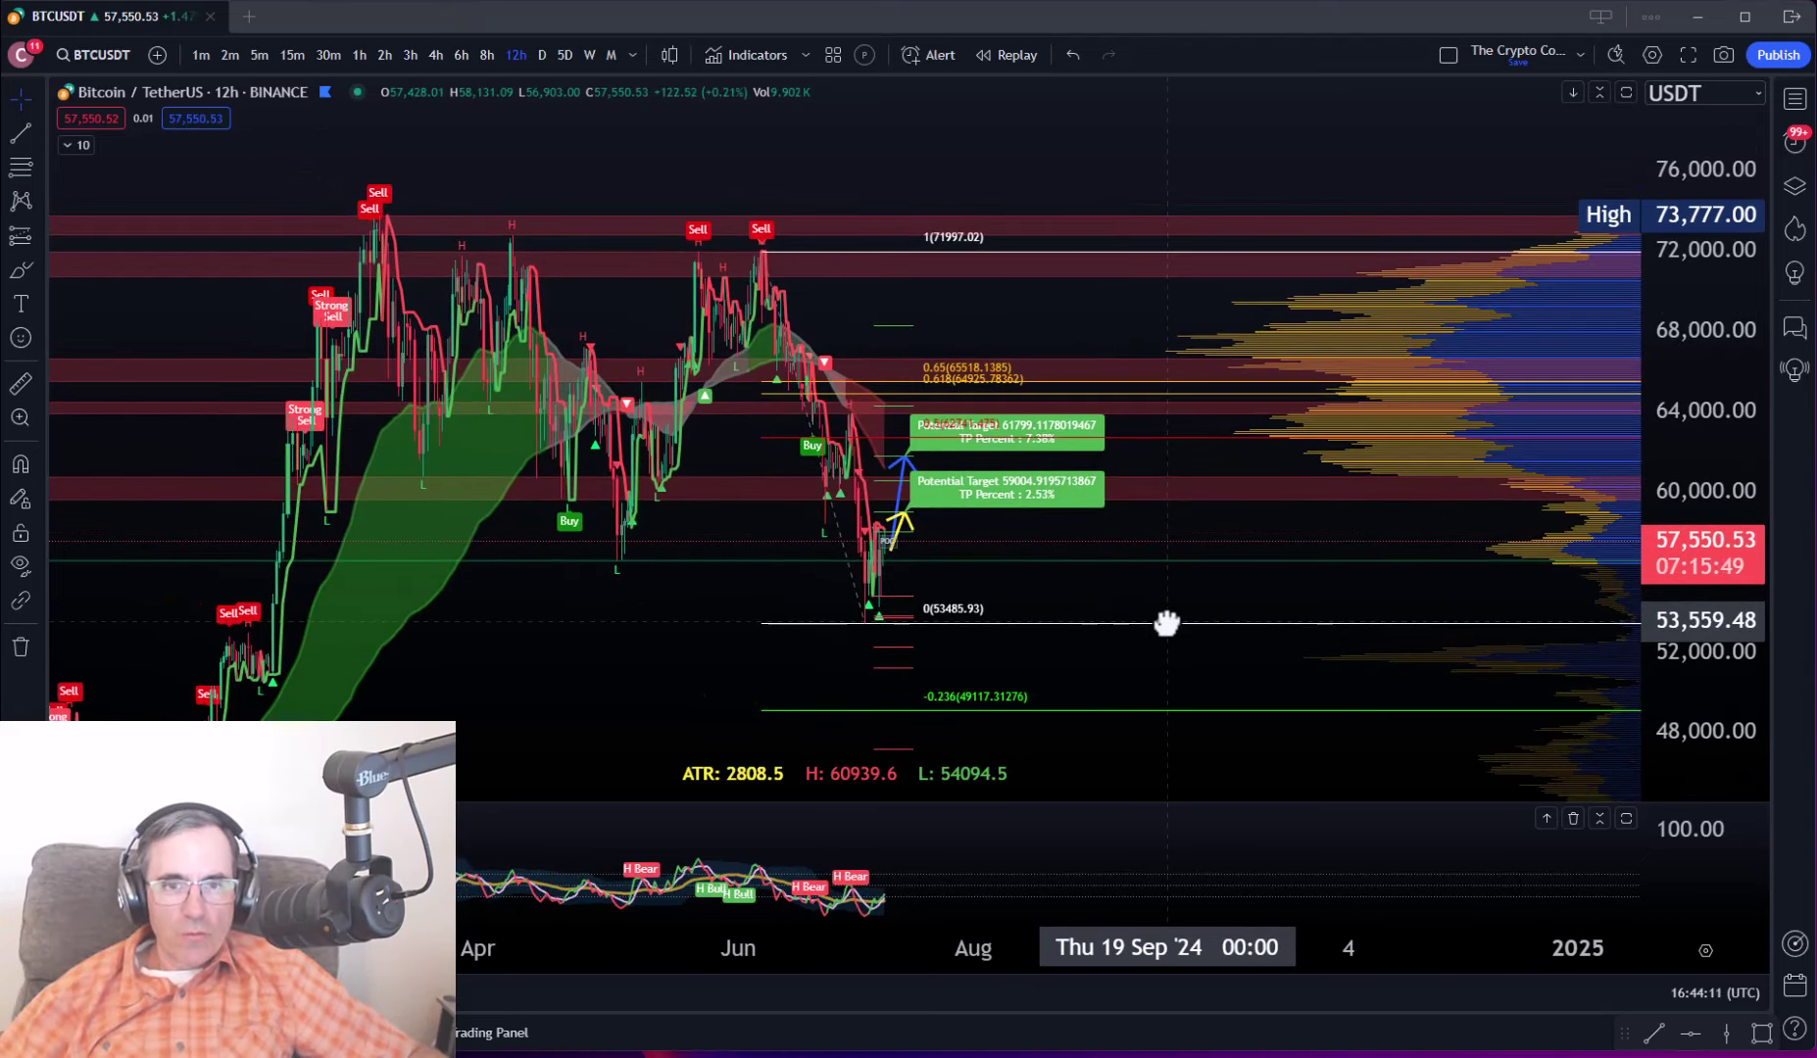
# Return to 4-hour candles, stretch the price axis and zoom out to April–July with the 71,997 High.
pyautogui.click(435, 55)
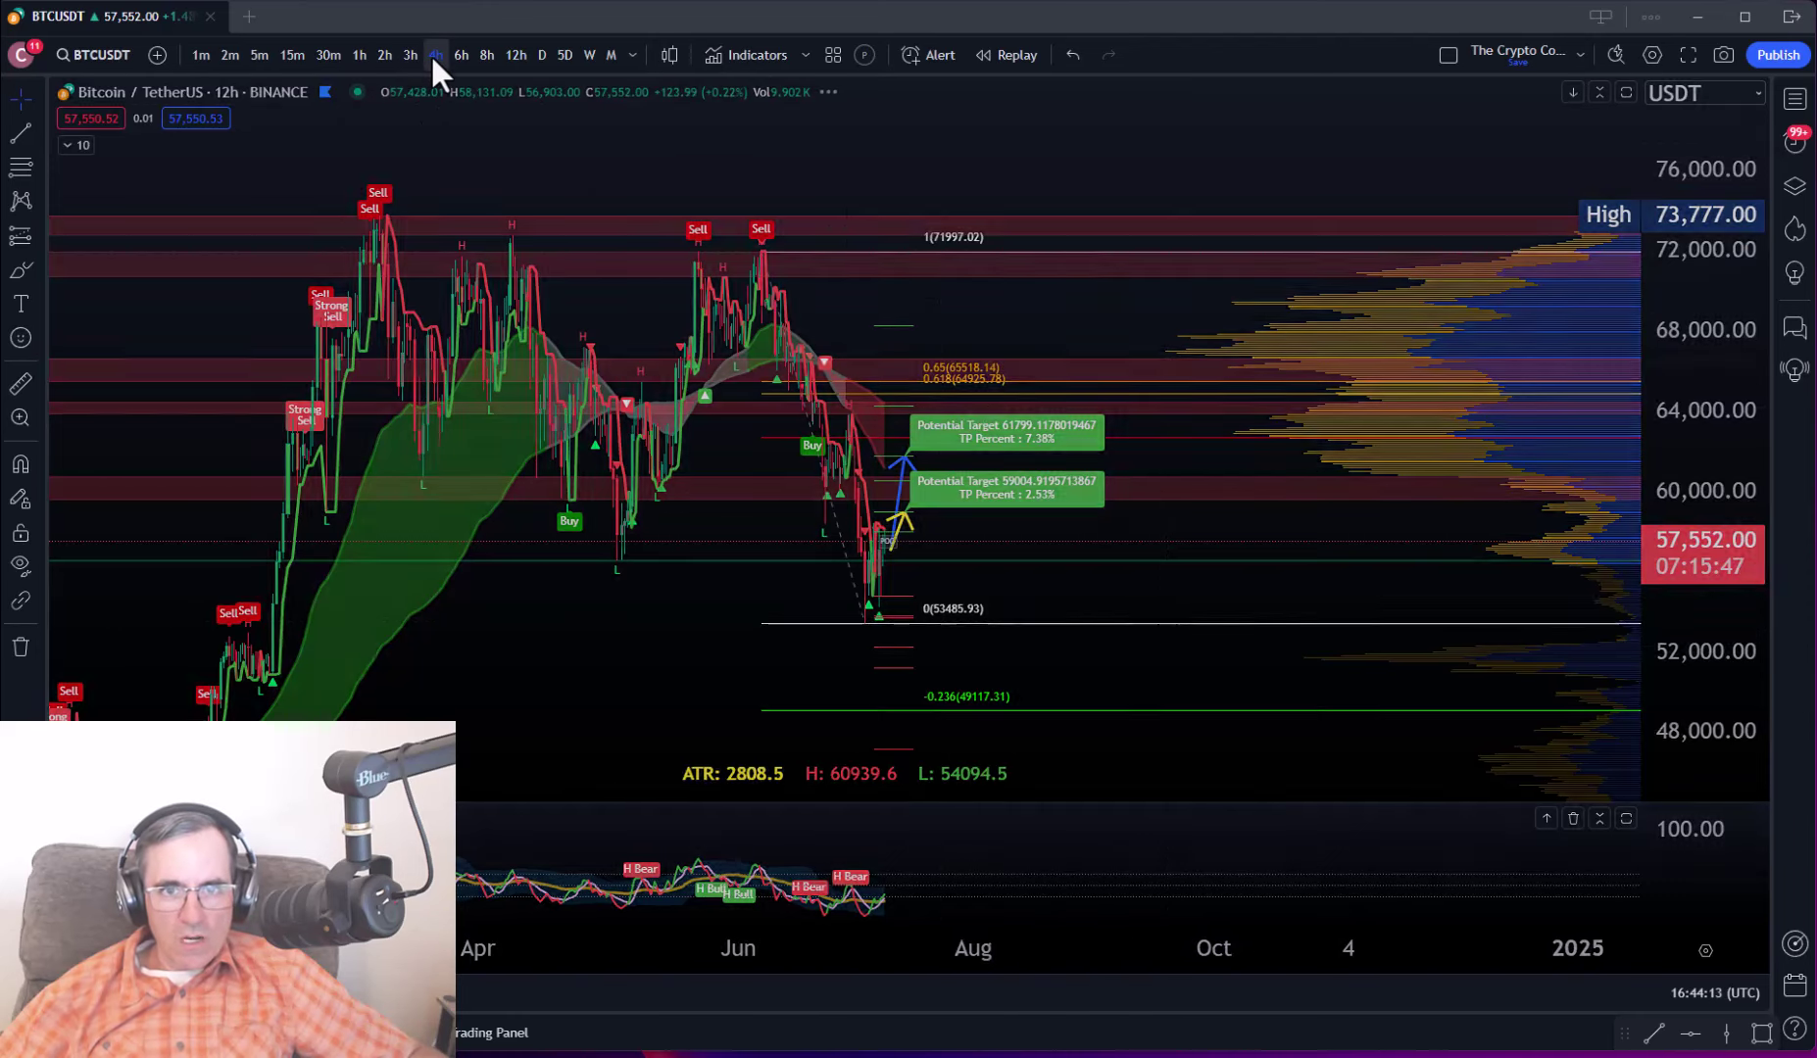
pyautogui.moveTo(1721, 588); pyautogui.dragTo(791, 469)
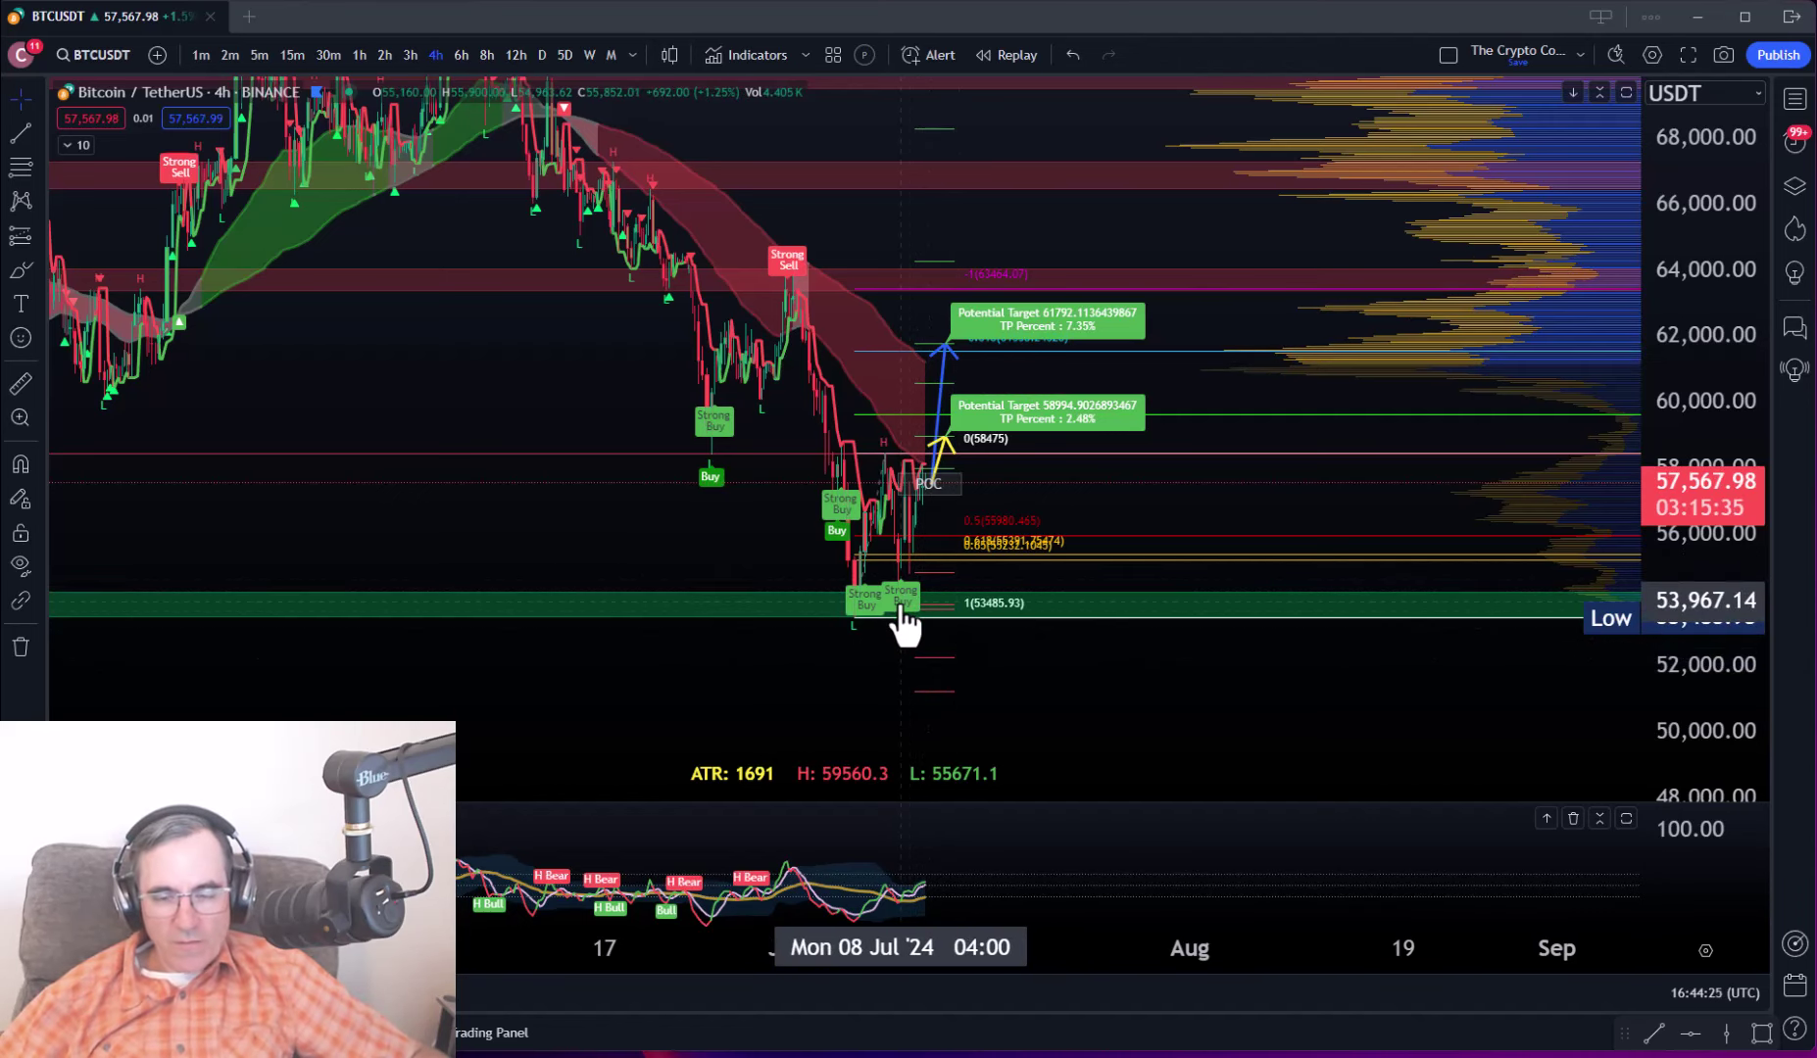
pyautogui.moveTo(1043, 592); pyautogui.dragTo(954, 674)
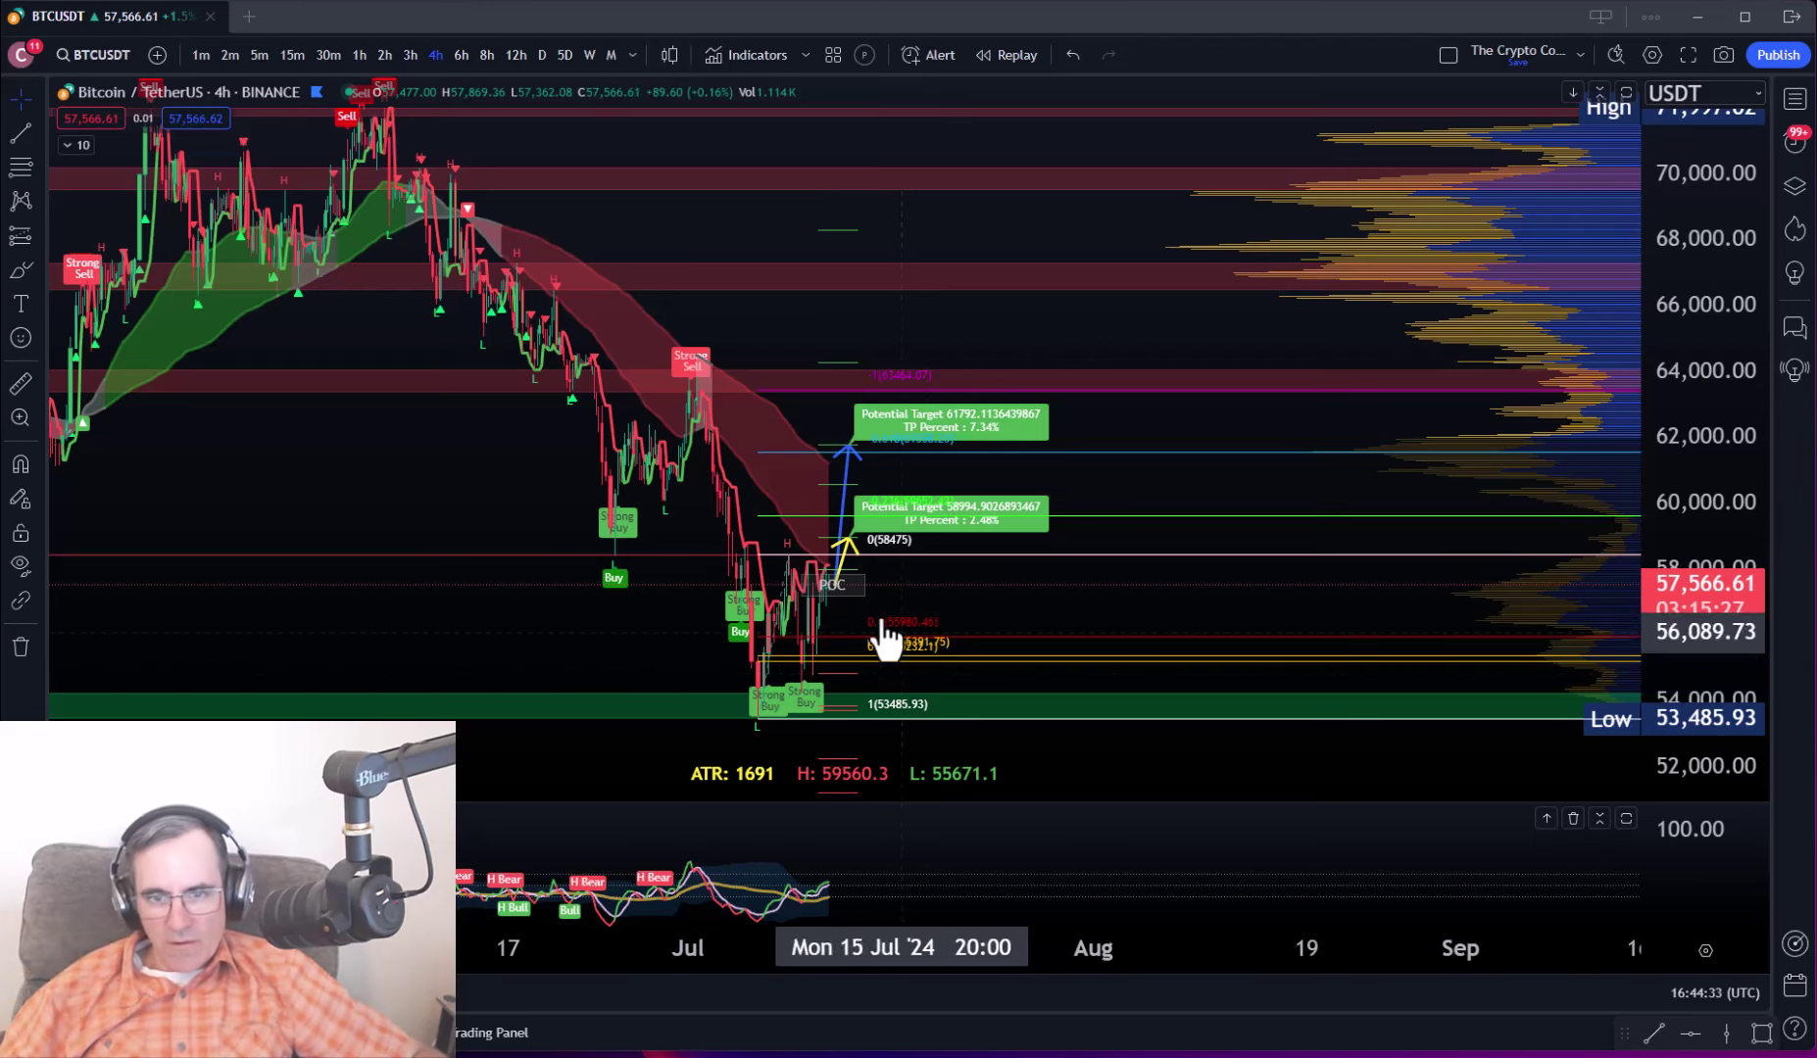
pyautogui.moveTo(629, 637); pyautogui.dragTo(1141, 646)
pyautogui.scroll(-3, 883, 620)
# Pan the 4-hour chart across April–September, ending on the latest bars, High level and upside targets.
pyautogui.scroll(-2, 1140, 646)
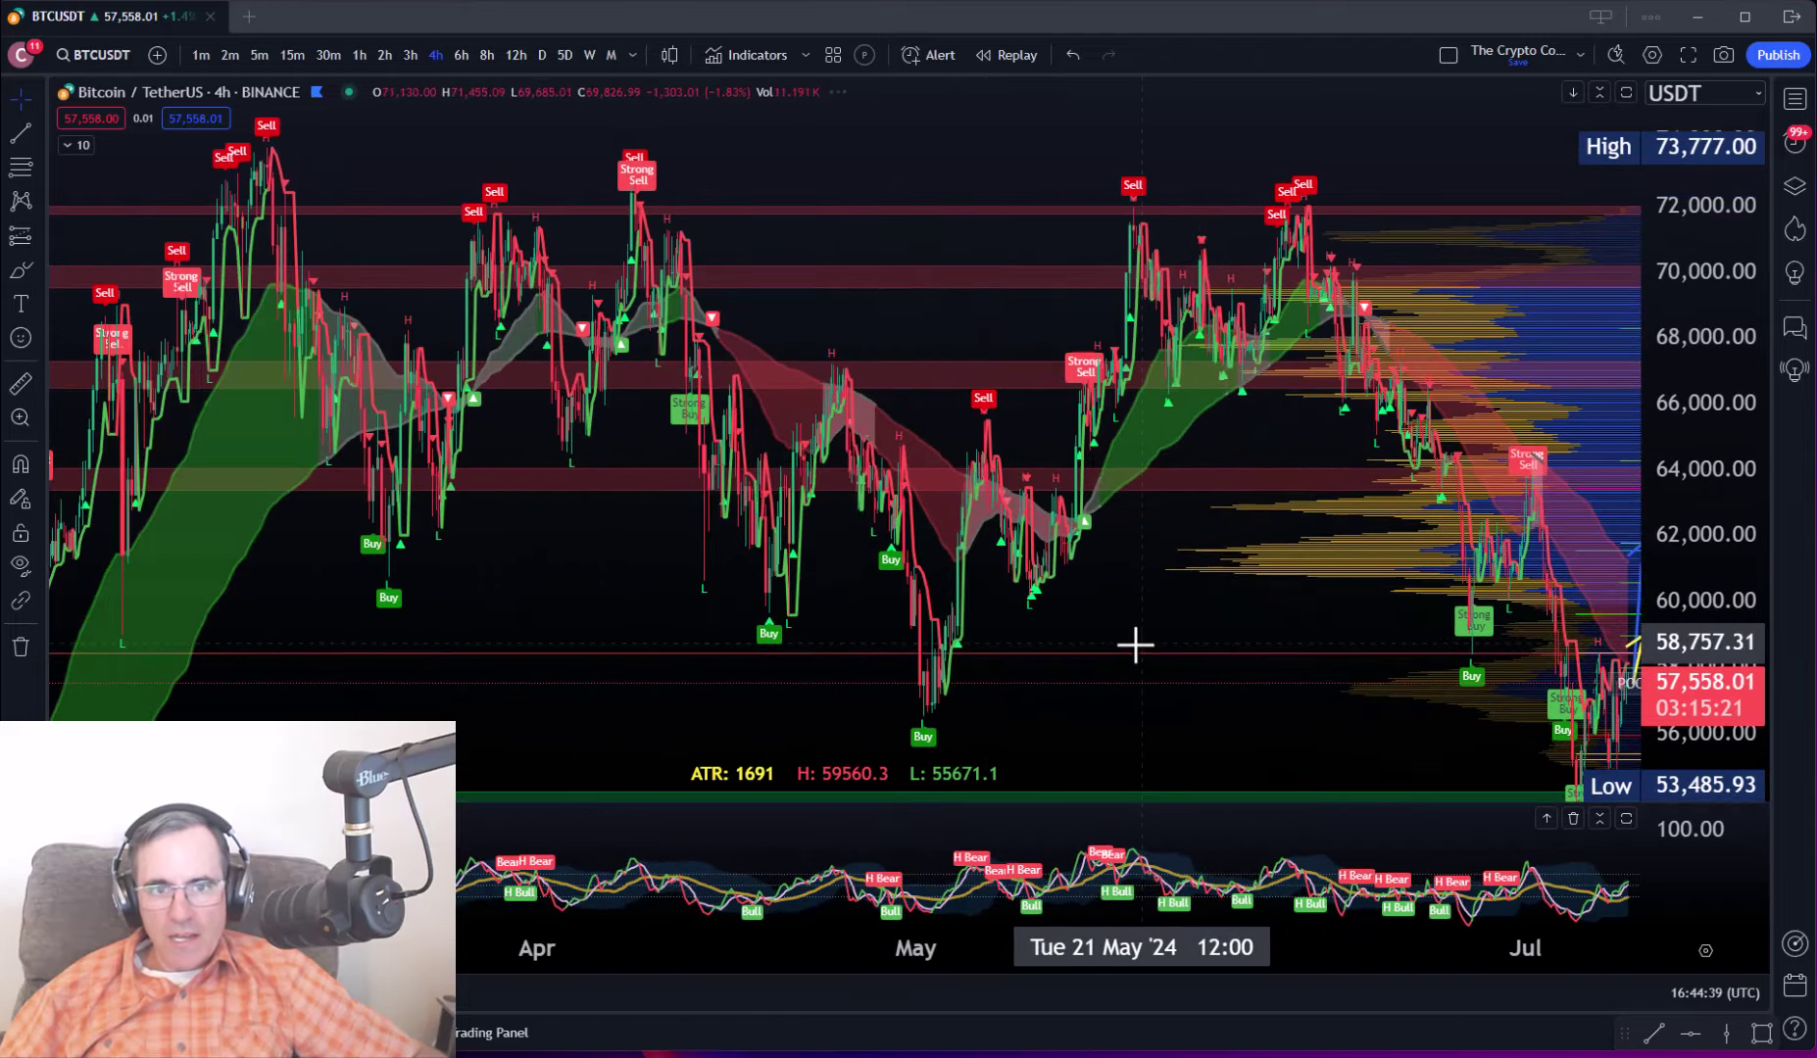
pyautogui.moveTo(620, 567); pyautogui.dragTo(707, 593)
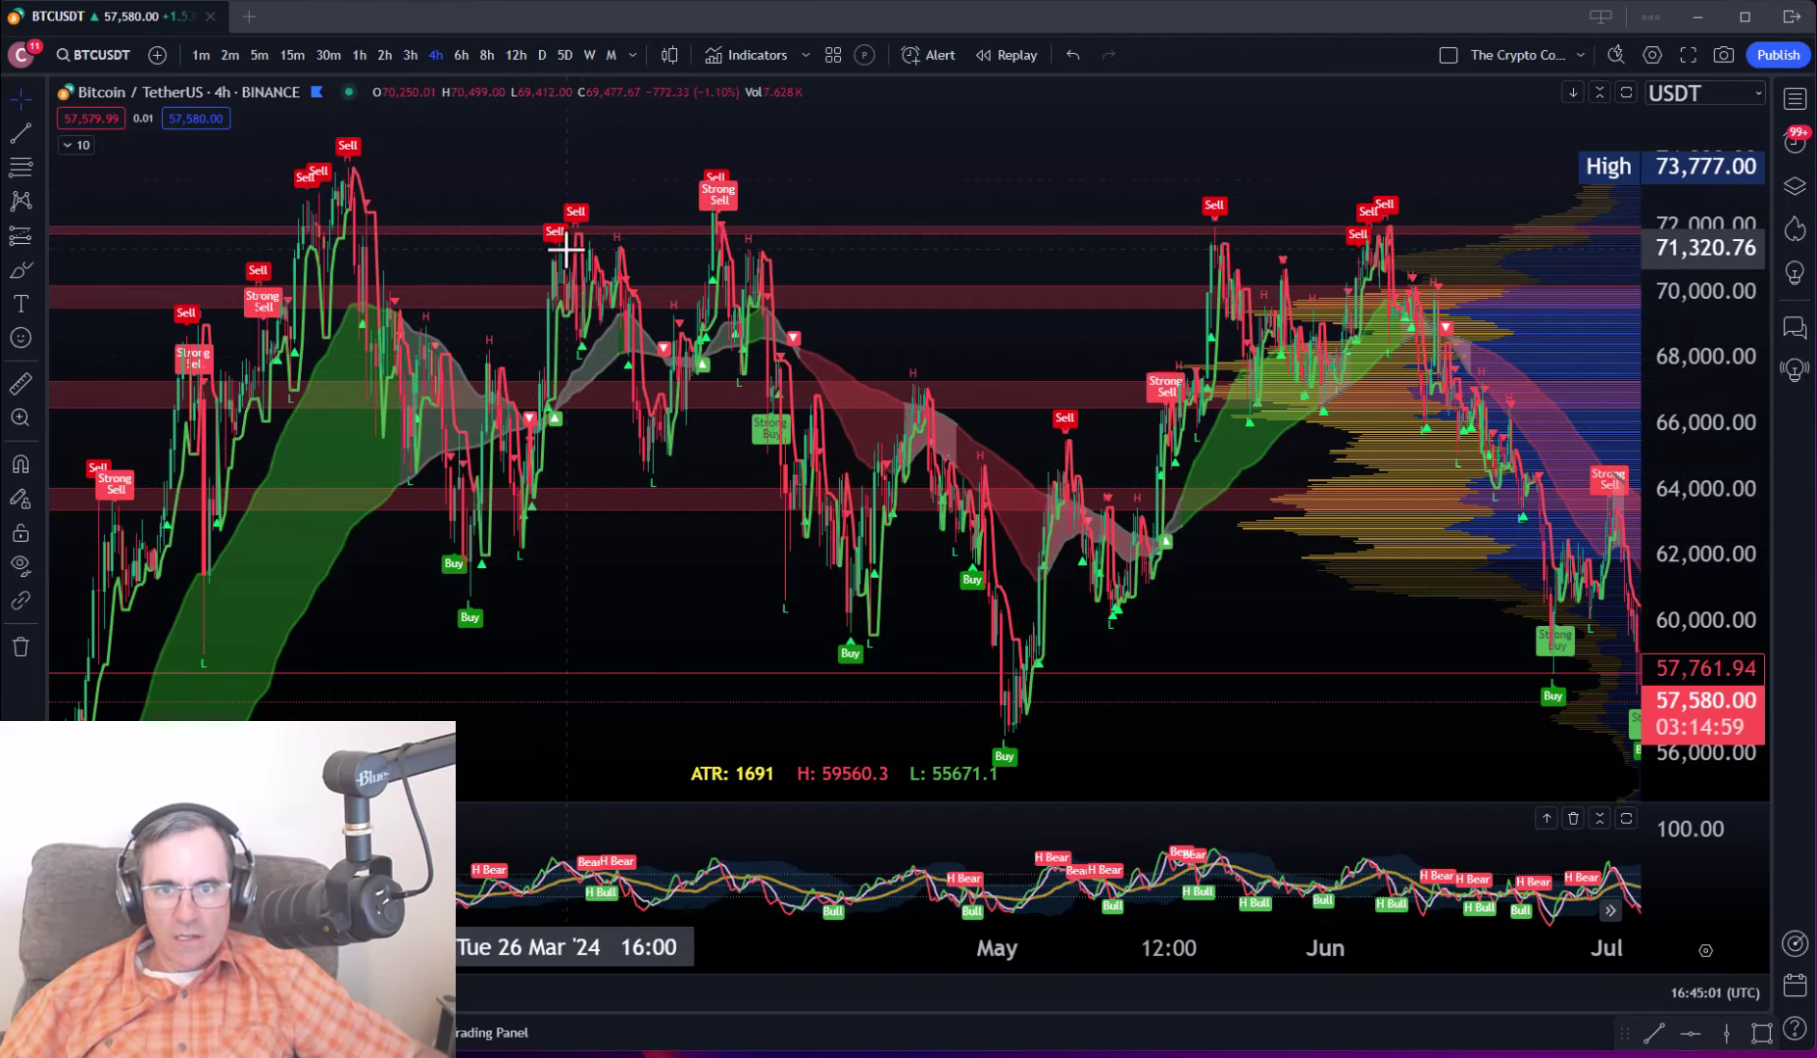
pyautogui.moveTo(819, 232); pyautogui.dragTo(567, 256)
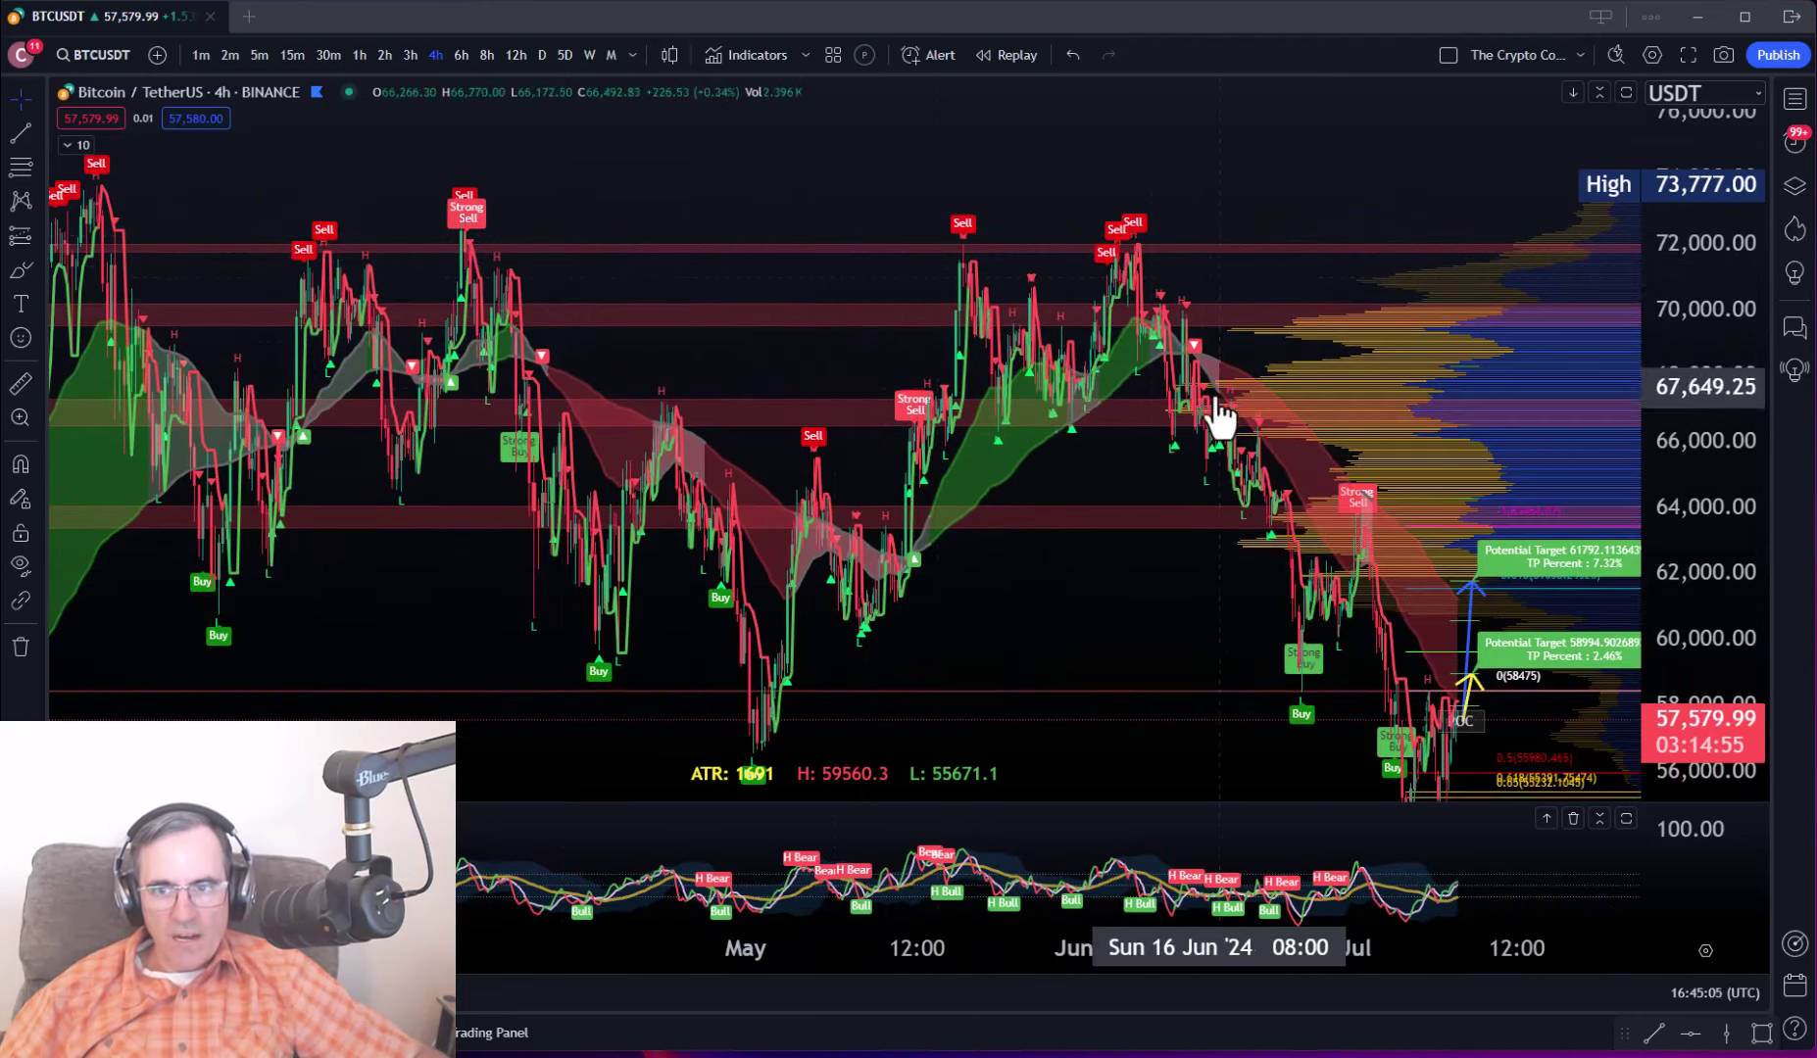
pyautogui.moveTo(1209, 393); pyautogui.dragTo(925, 243)
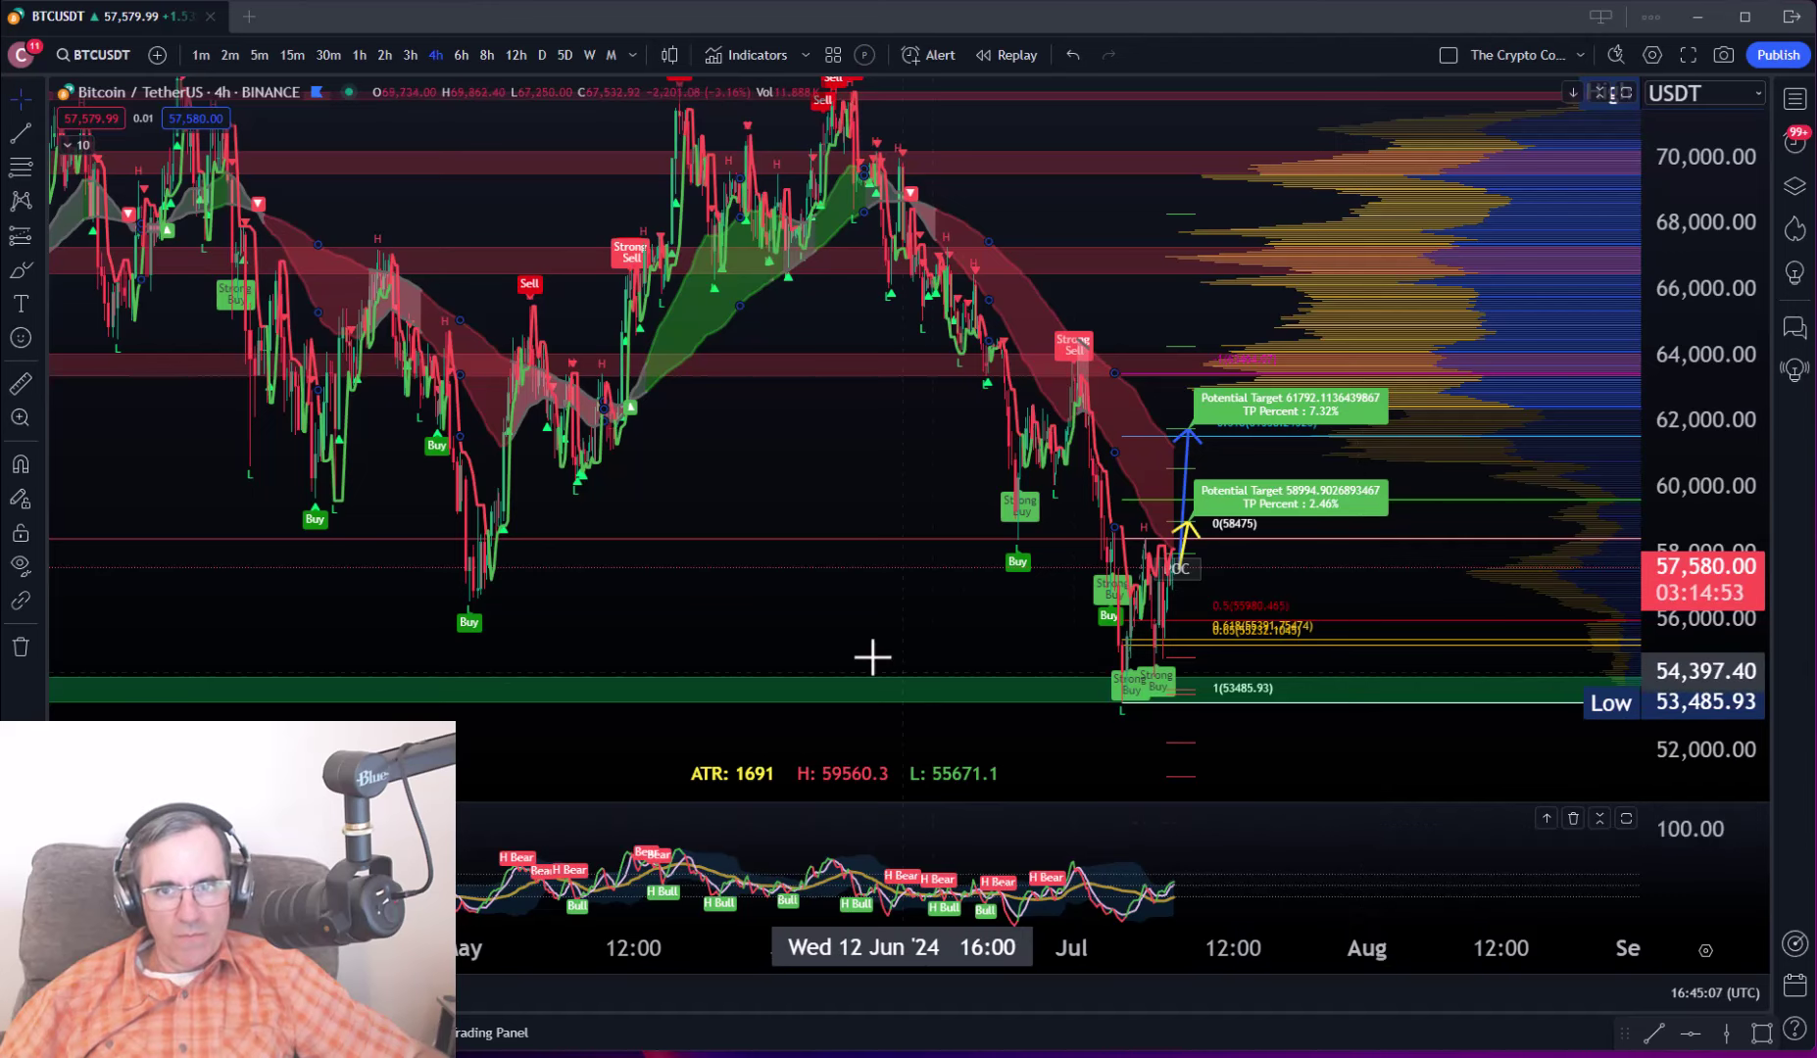
pyautogui.moveTo(779, 603); pyautogui.dragTo(1101, 658)
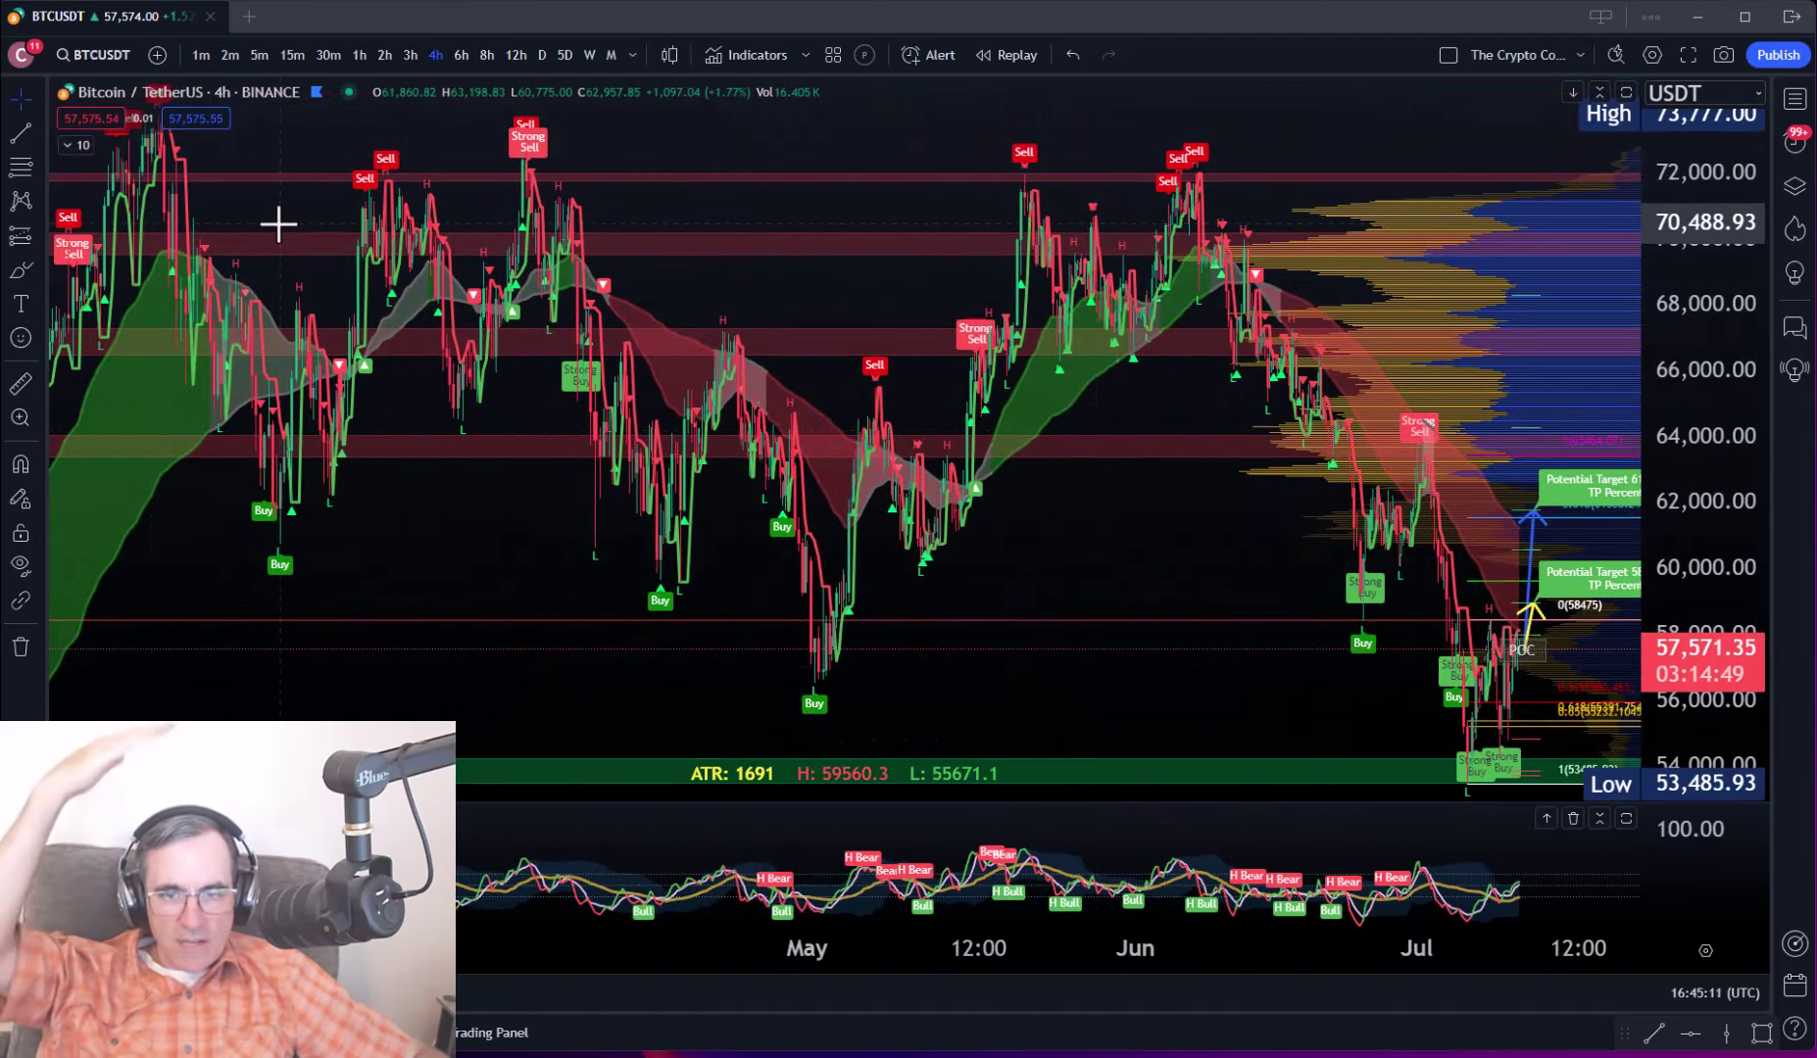
pyautogui.moveTo(698, 224); pyautogui.dragTo(617, 369)
pyautogui.moveTo(973, 563); pyautogui.dragTo(880, 580)
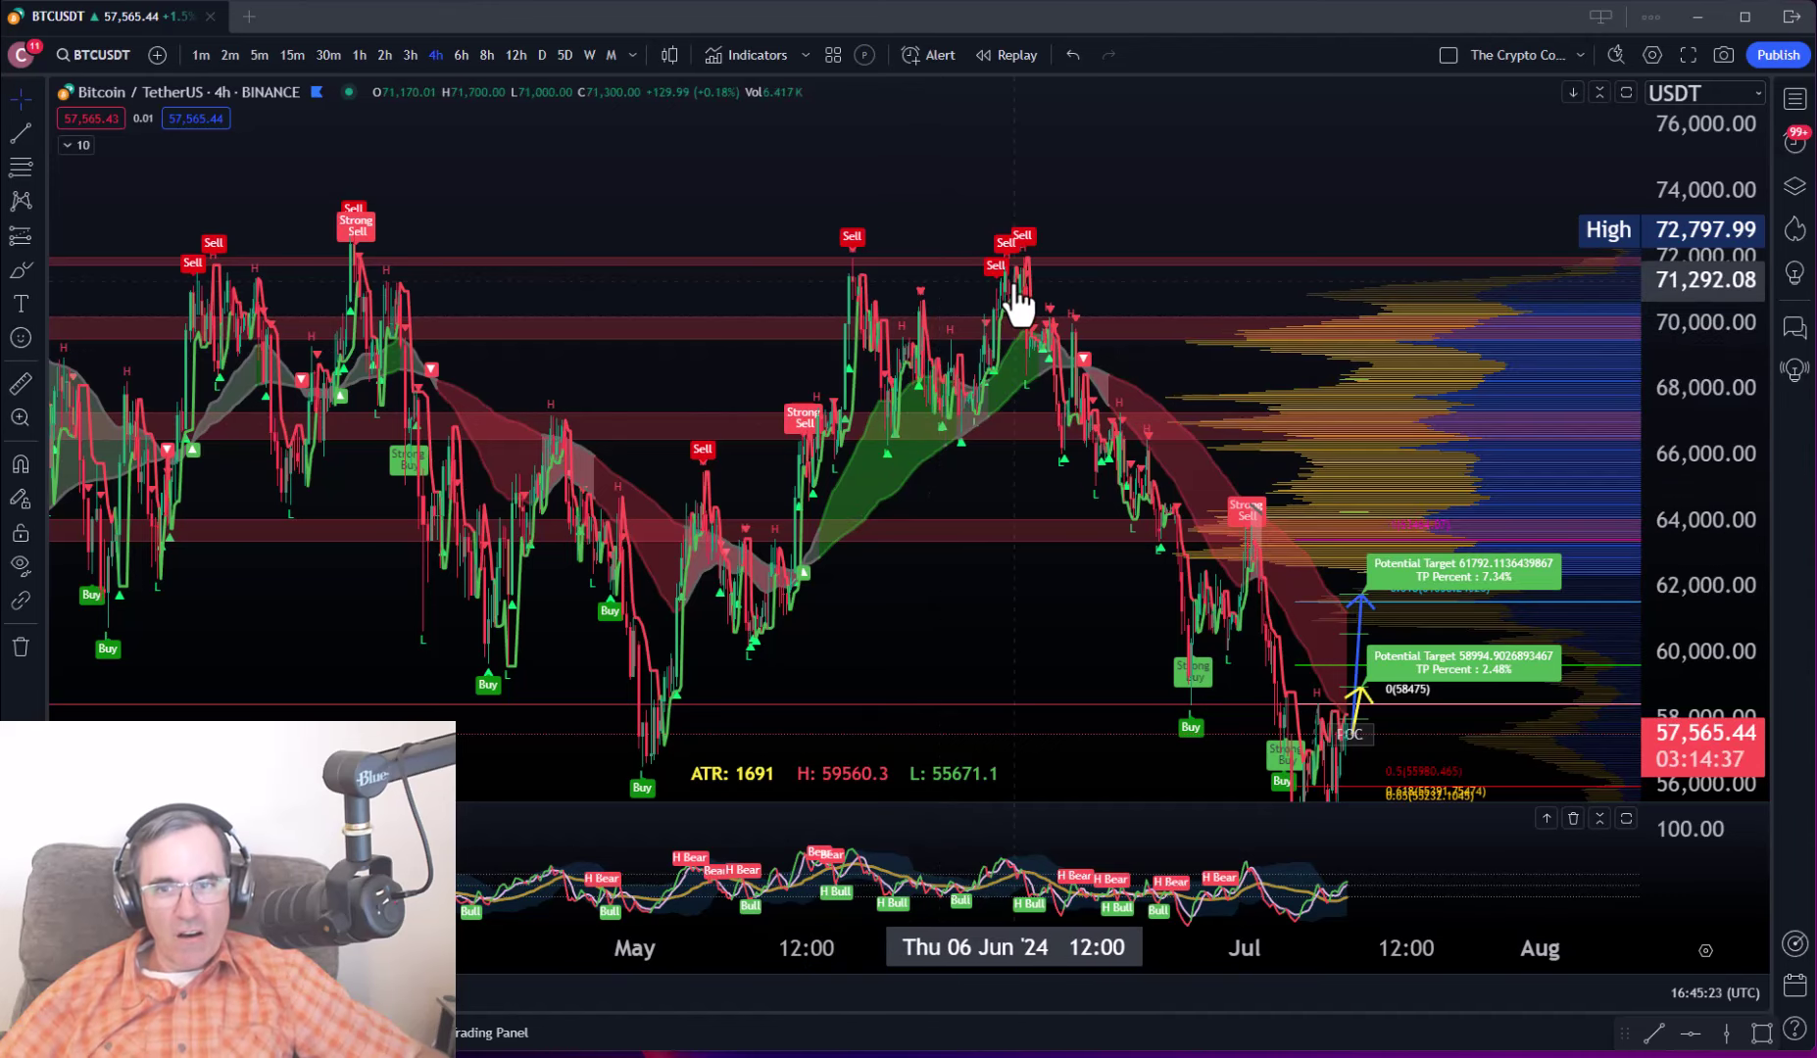
pyautogui.moveTo(1005, 374); pyautogui.dragTo(760, 396)
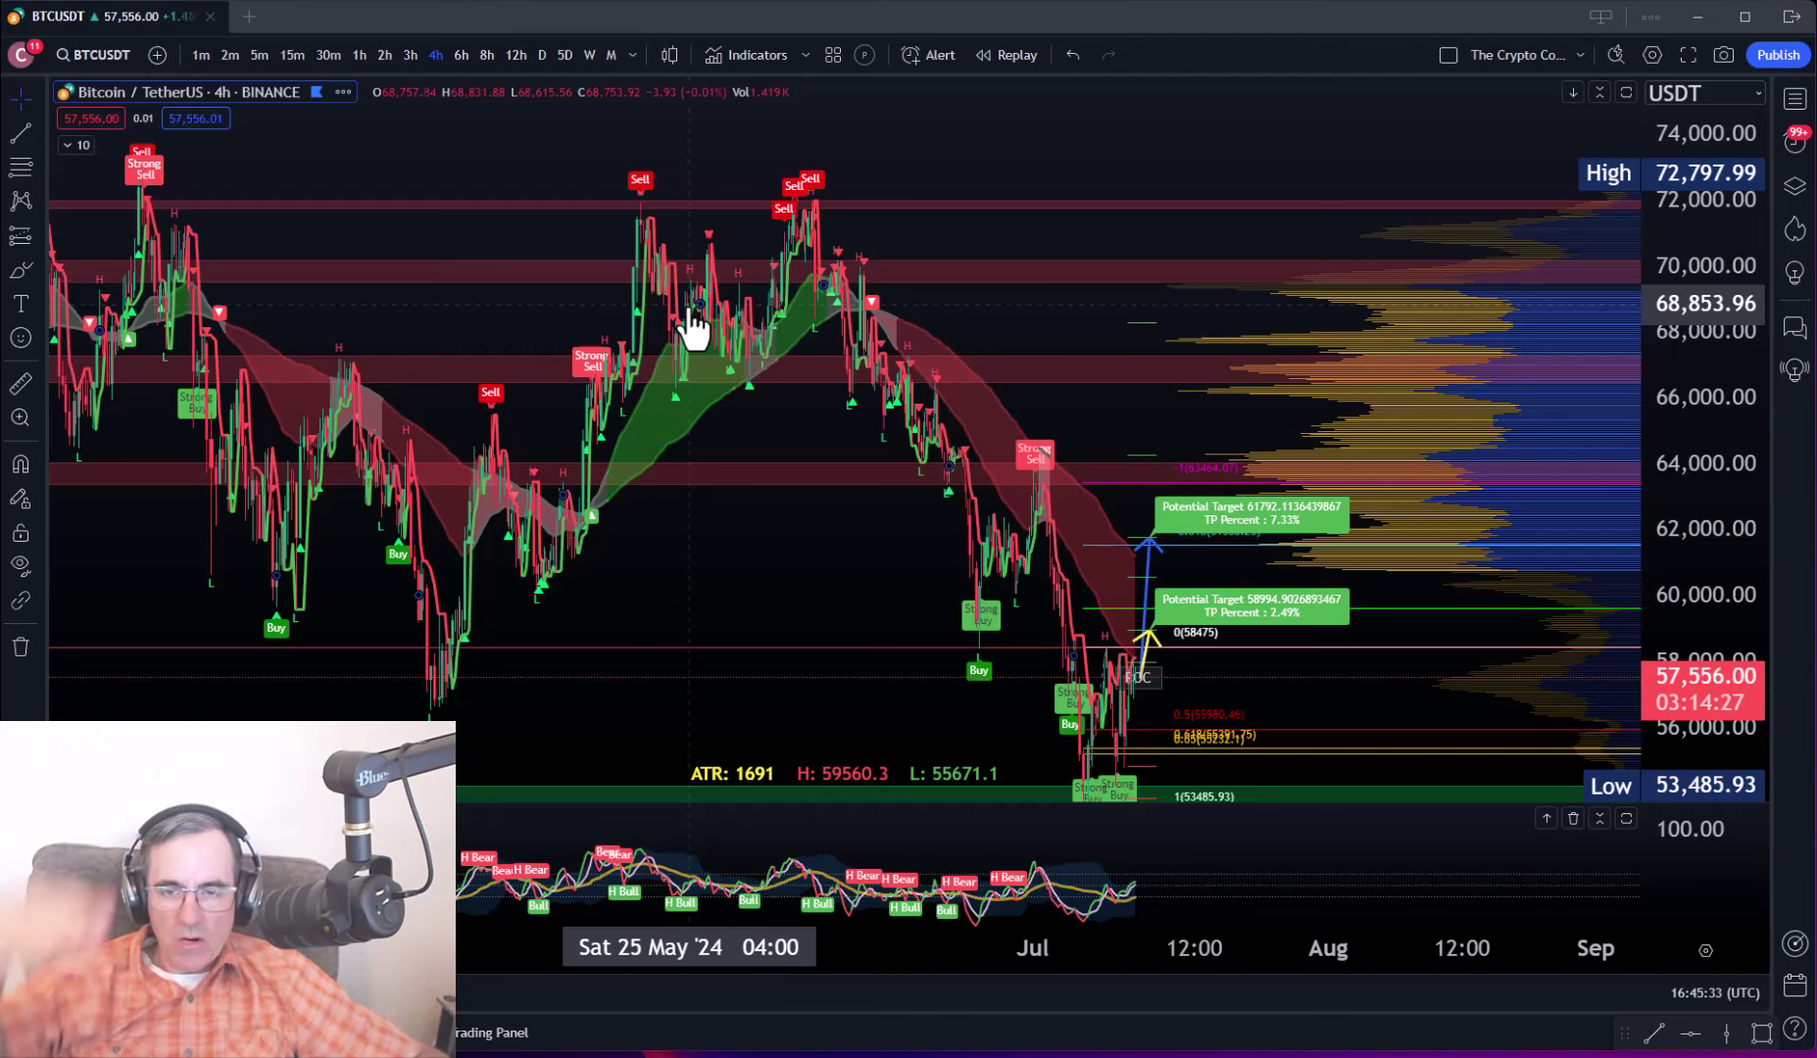
pyautogui.moveTo(770, 499); pyautogui.dragTo(519, 365)
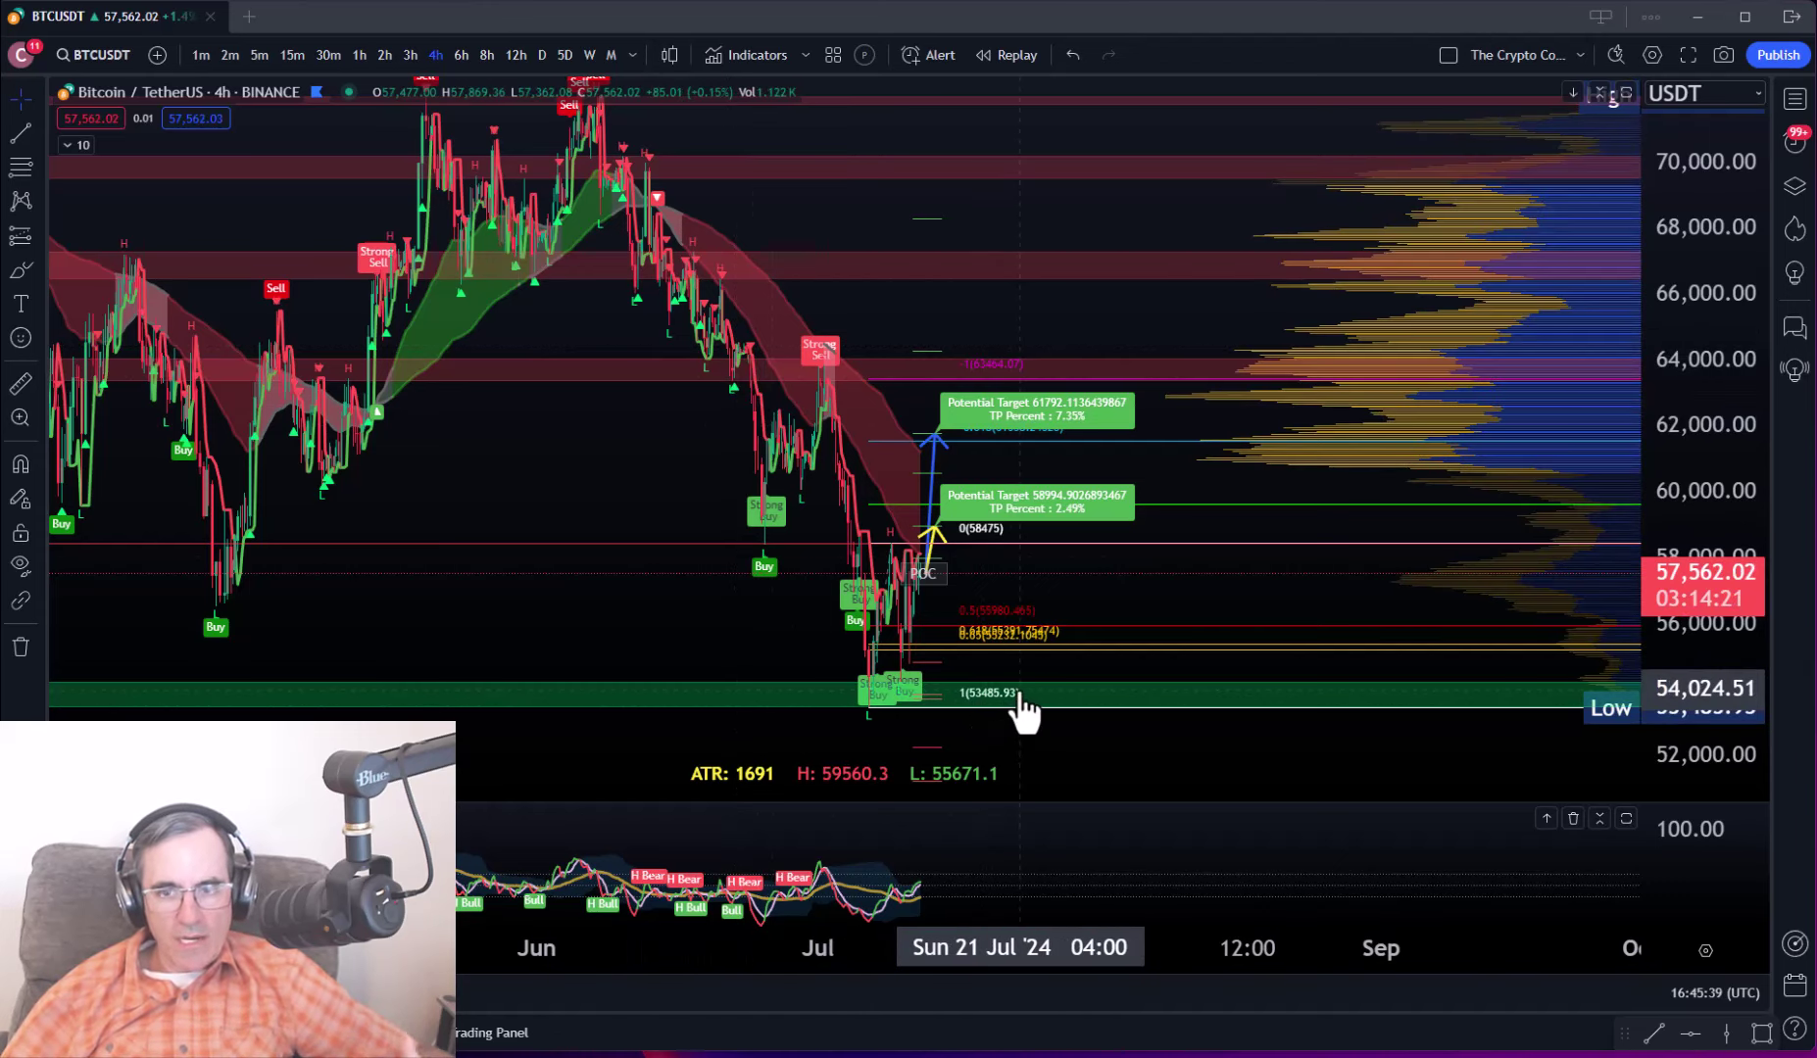
pyautogui.moveTo(1027, 706); pyautogui.dragTo(755, 609)
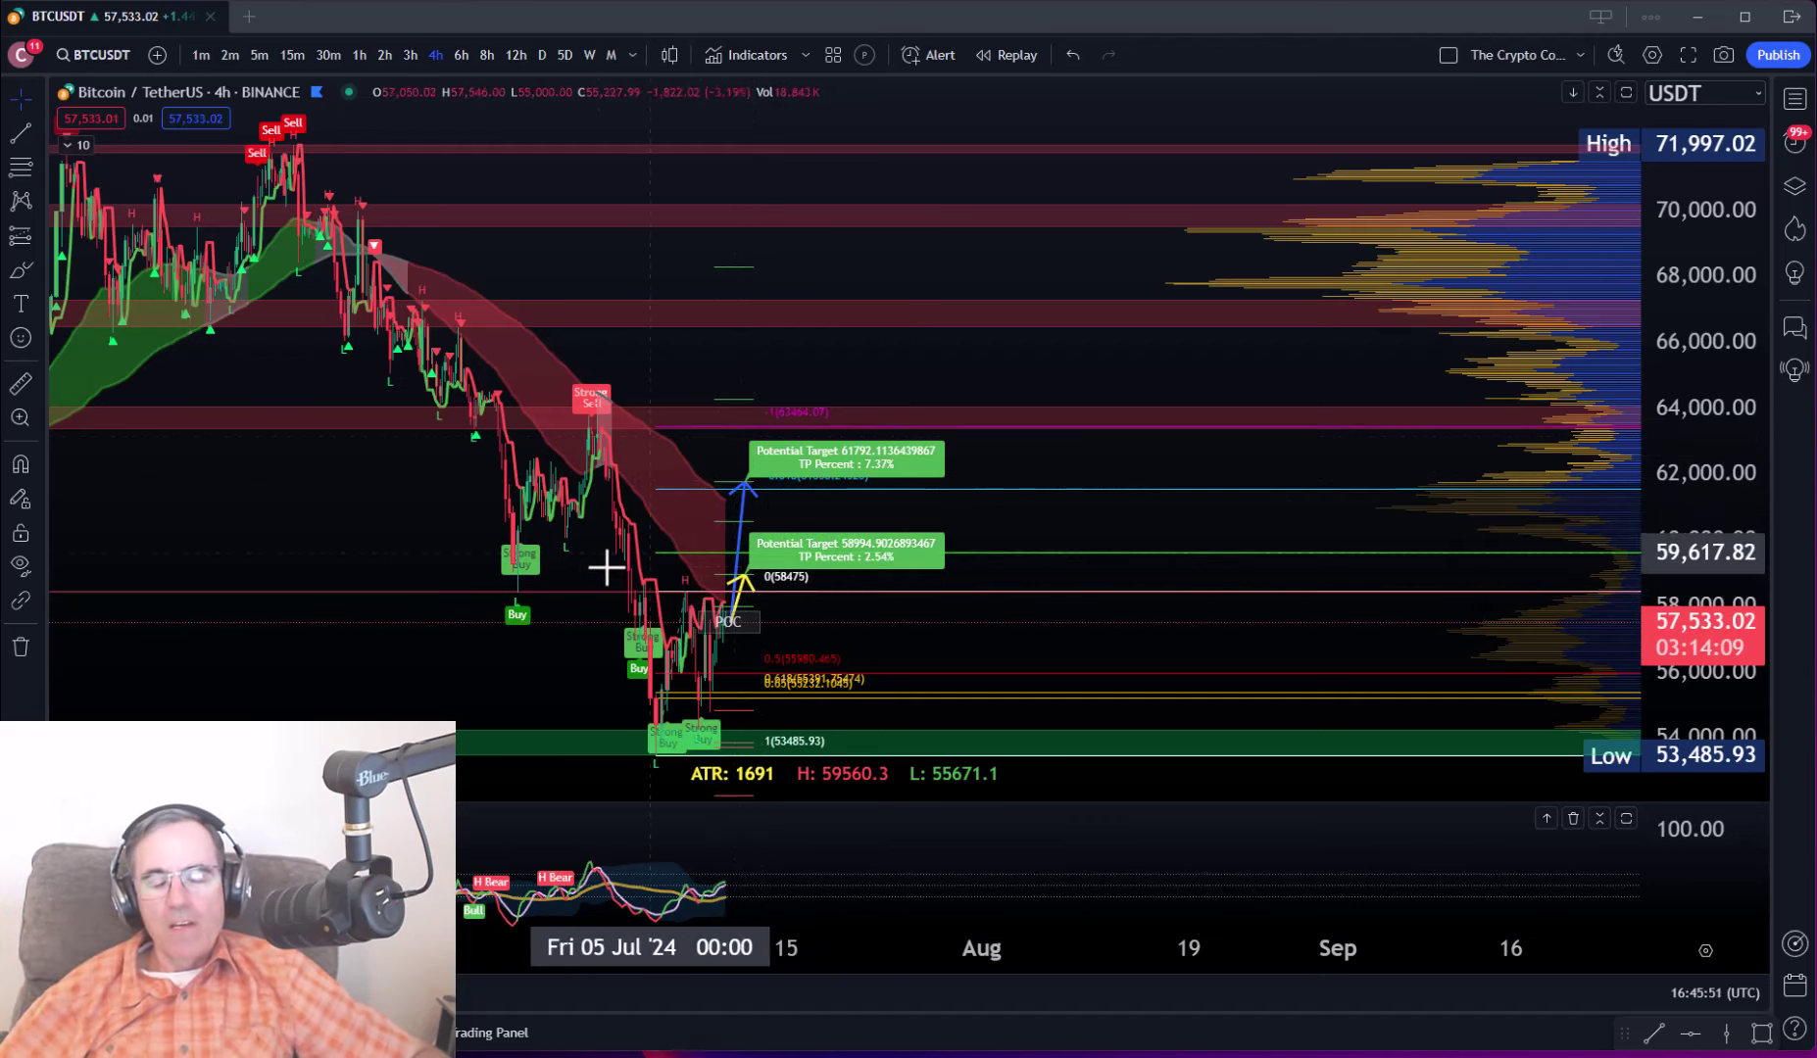
pyautogui.moveTo(304, 565); pyautogui.dragTo(703, 585)
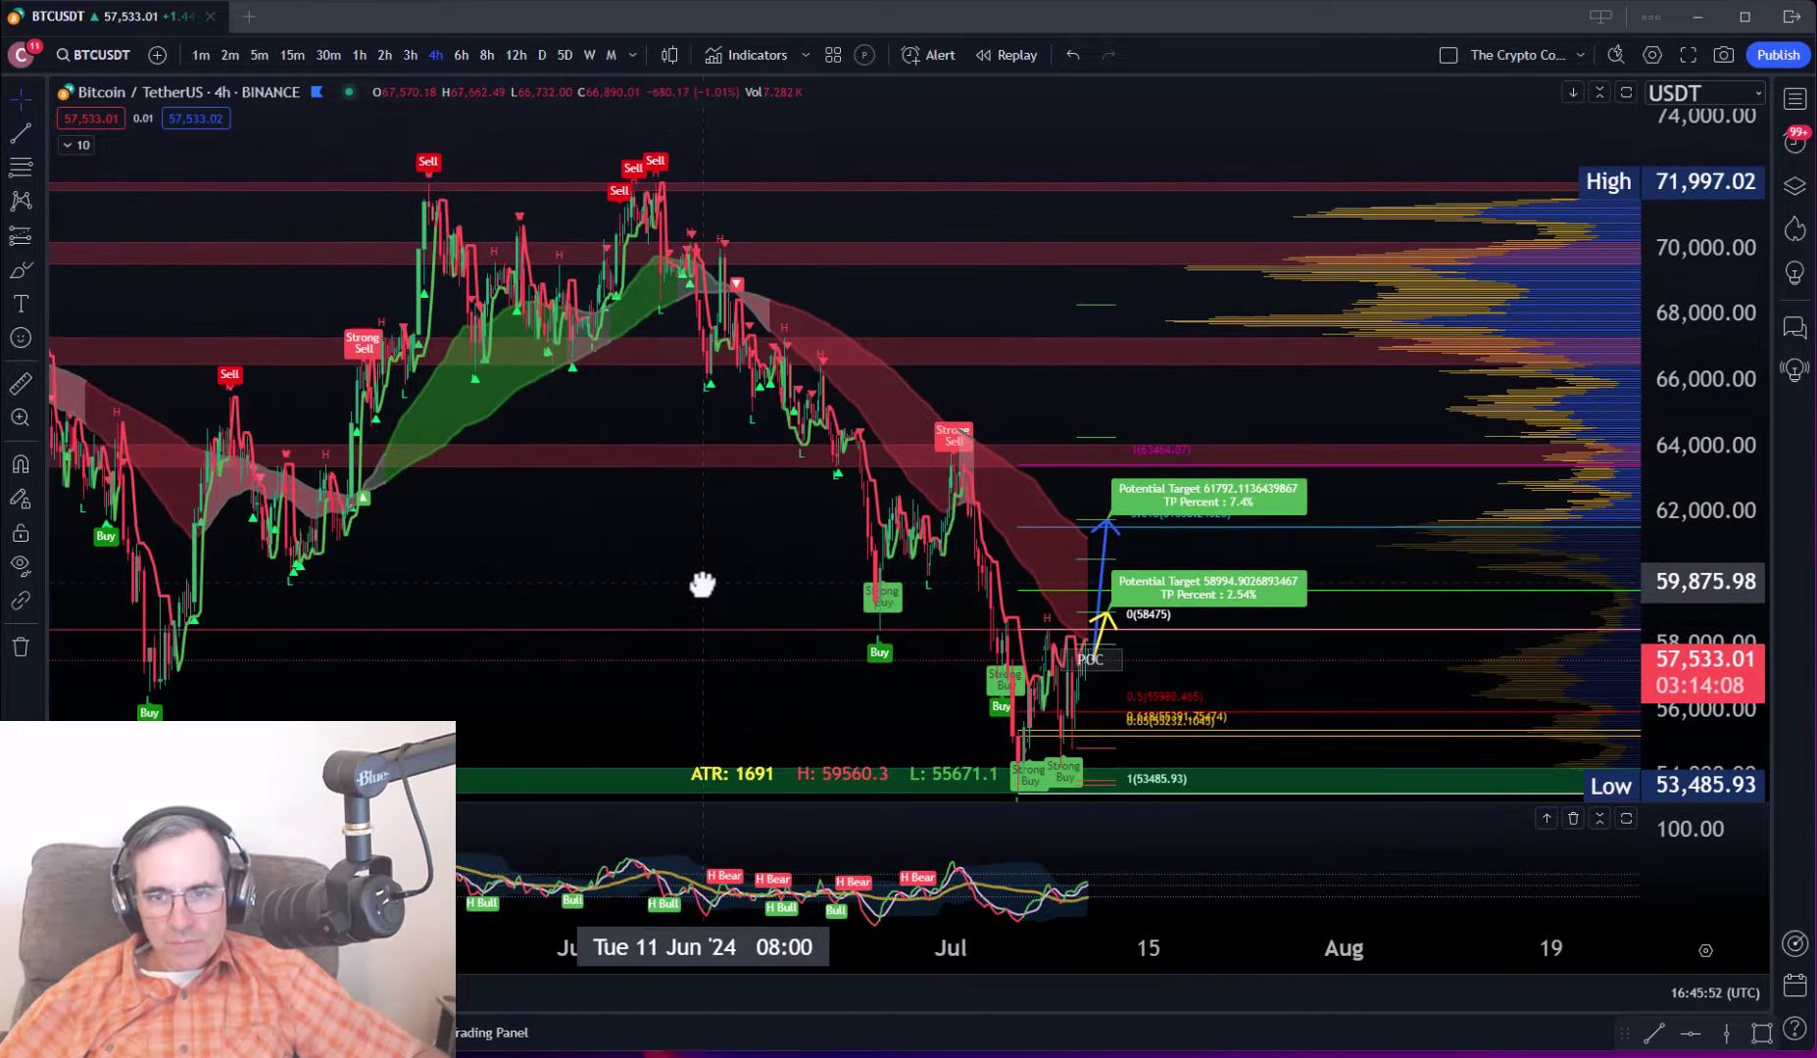
# Switch to daily candles and frame Bitcoin history from early 2023 through 2025.
pyautogui.click(542, 55)
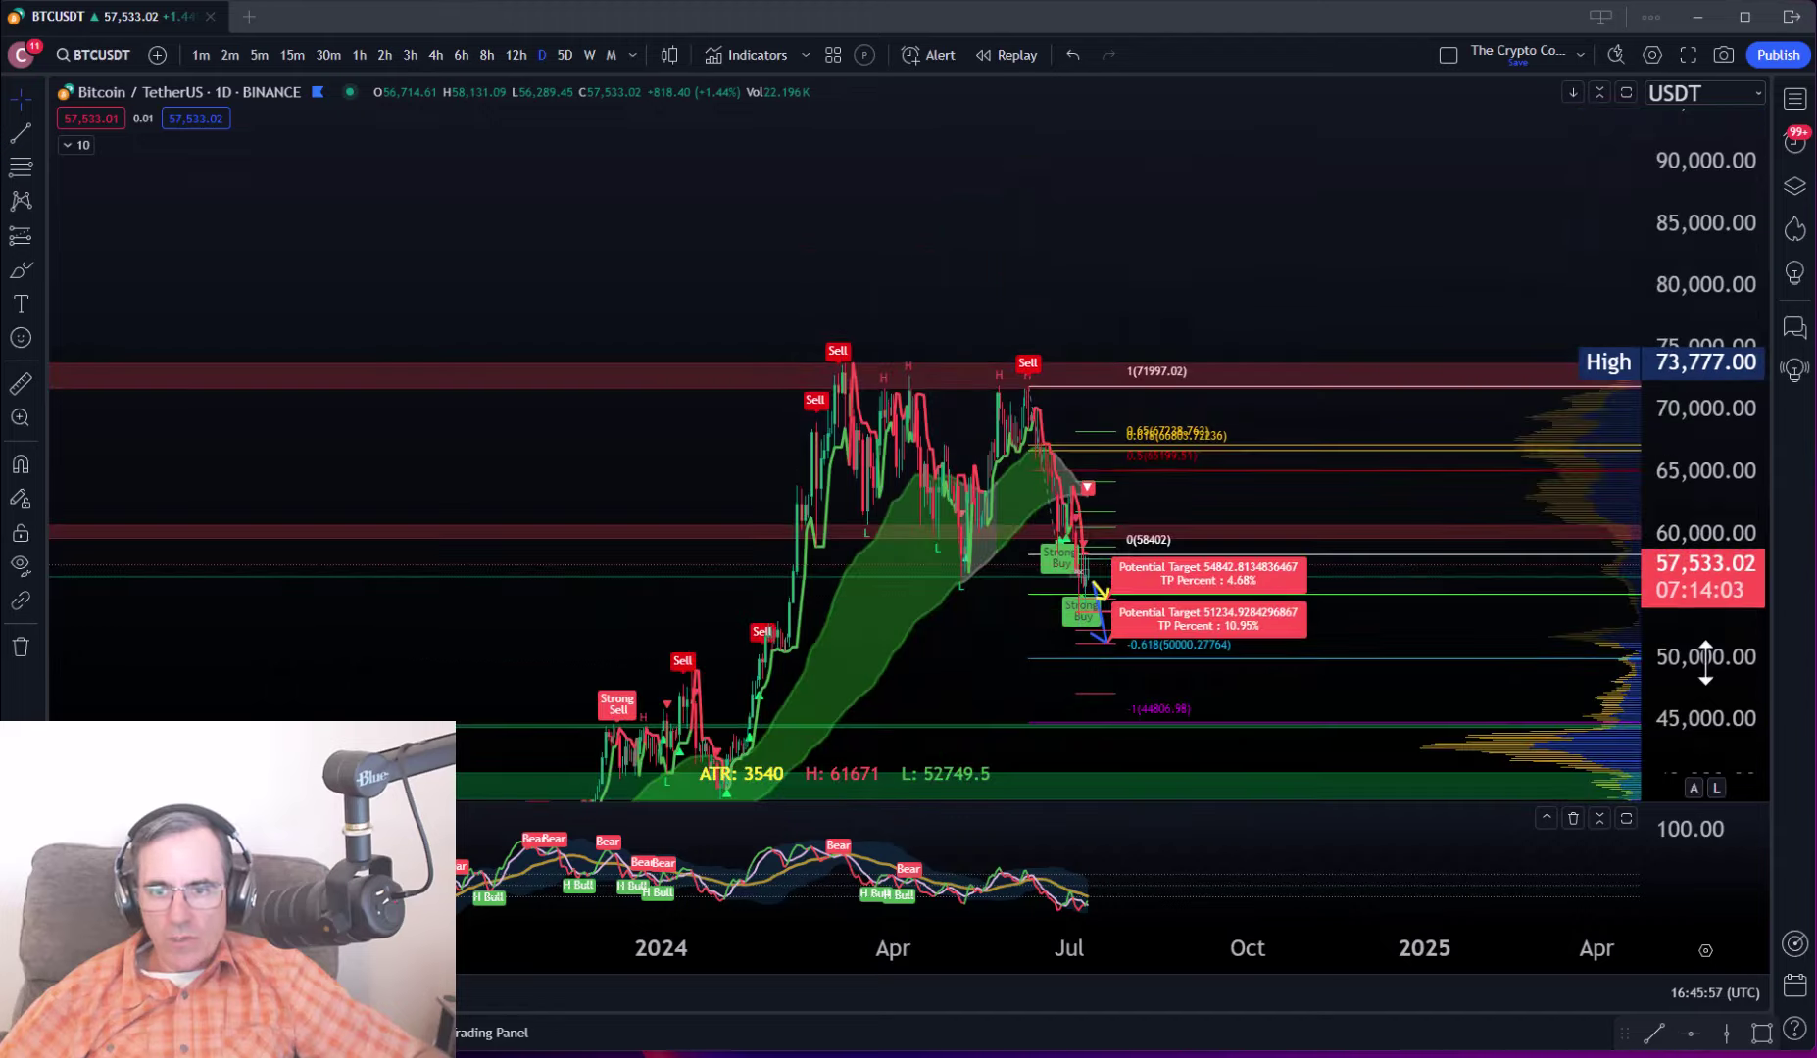
pyautogui.scroll(2, 1127, 667)
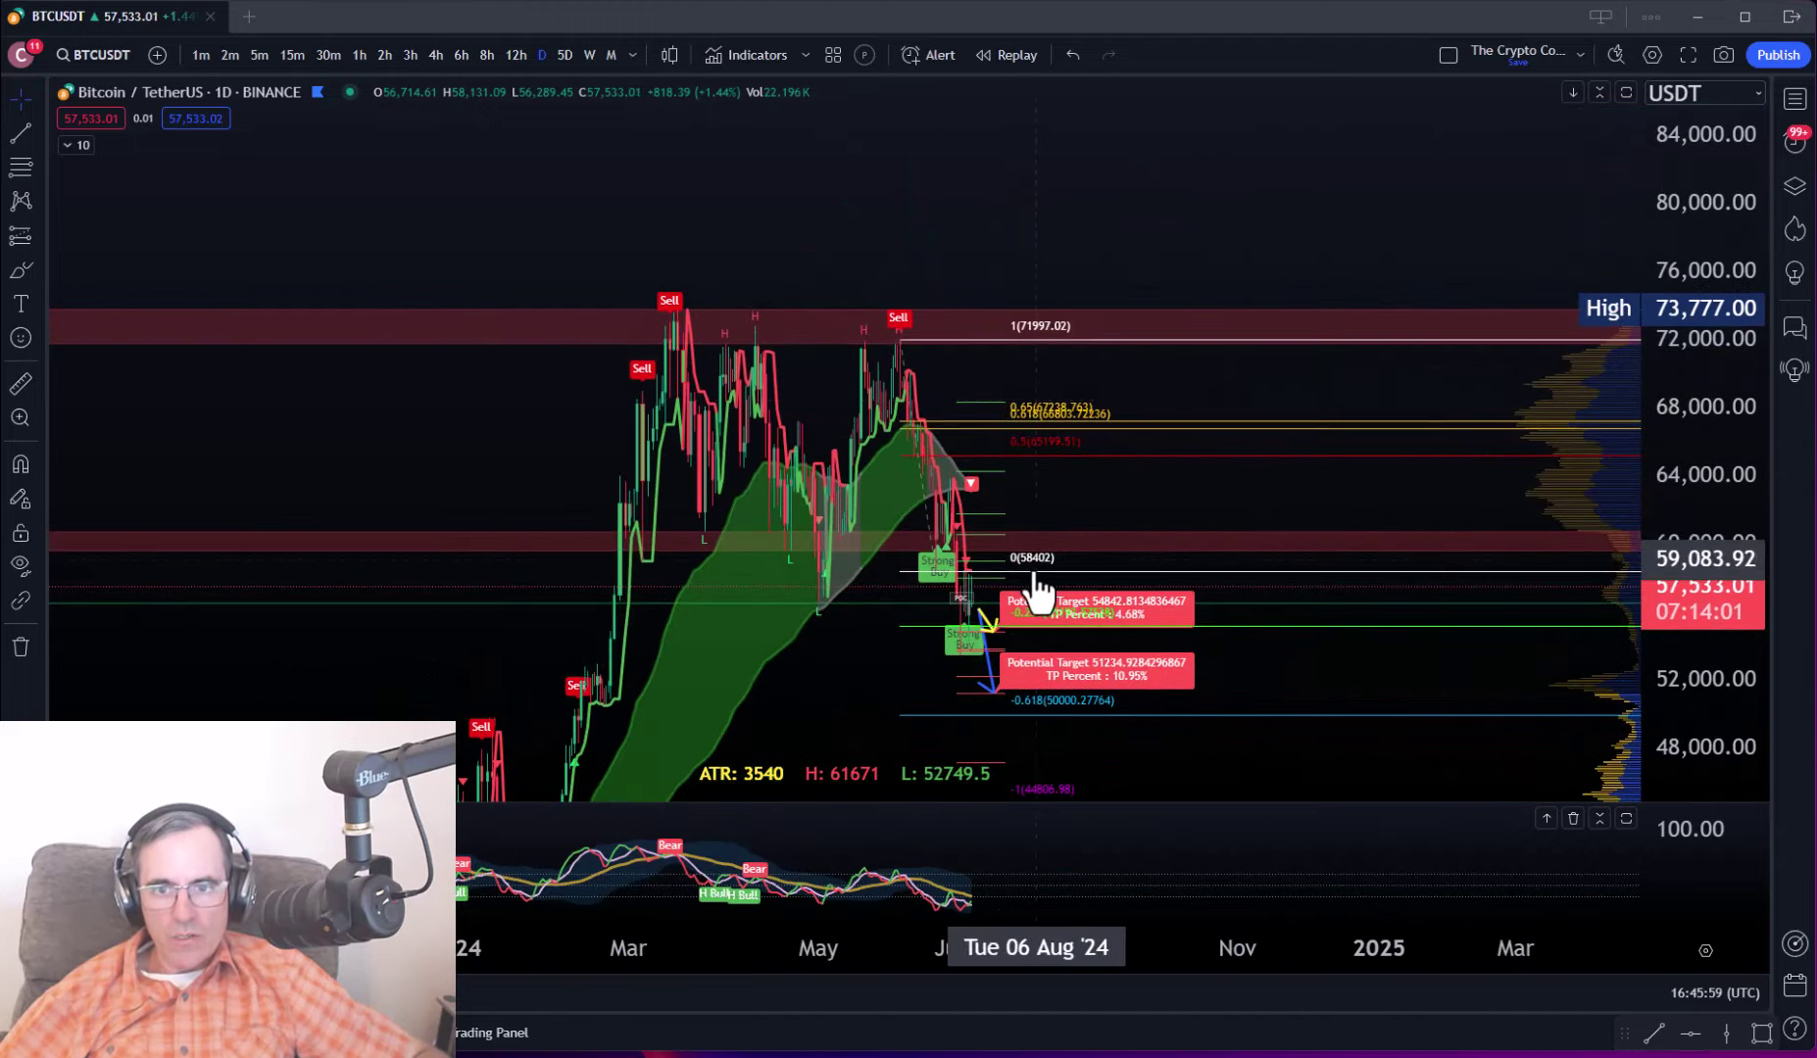
pyautogui.moveTo(806, 604); pyautogui.dragTo(1132, 260)
pyautogui.moveTo(917, 515); pyautogui.dragTo(1243, 385)
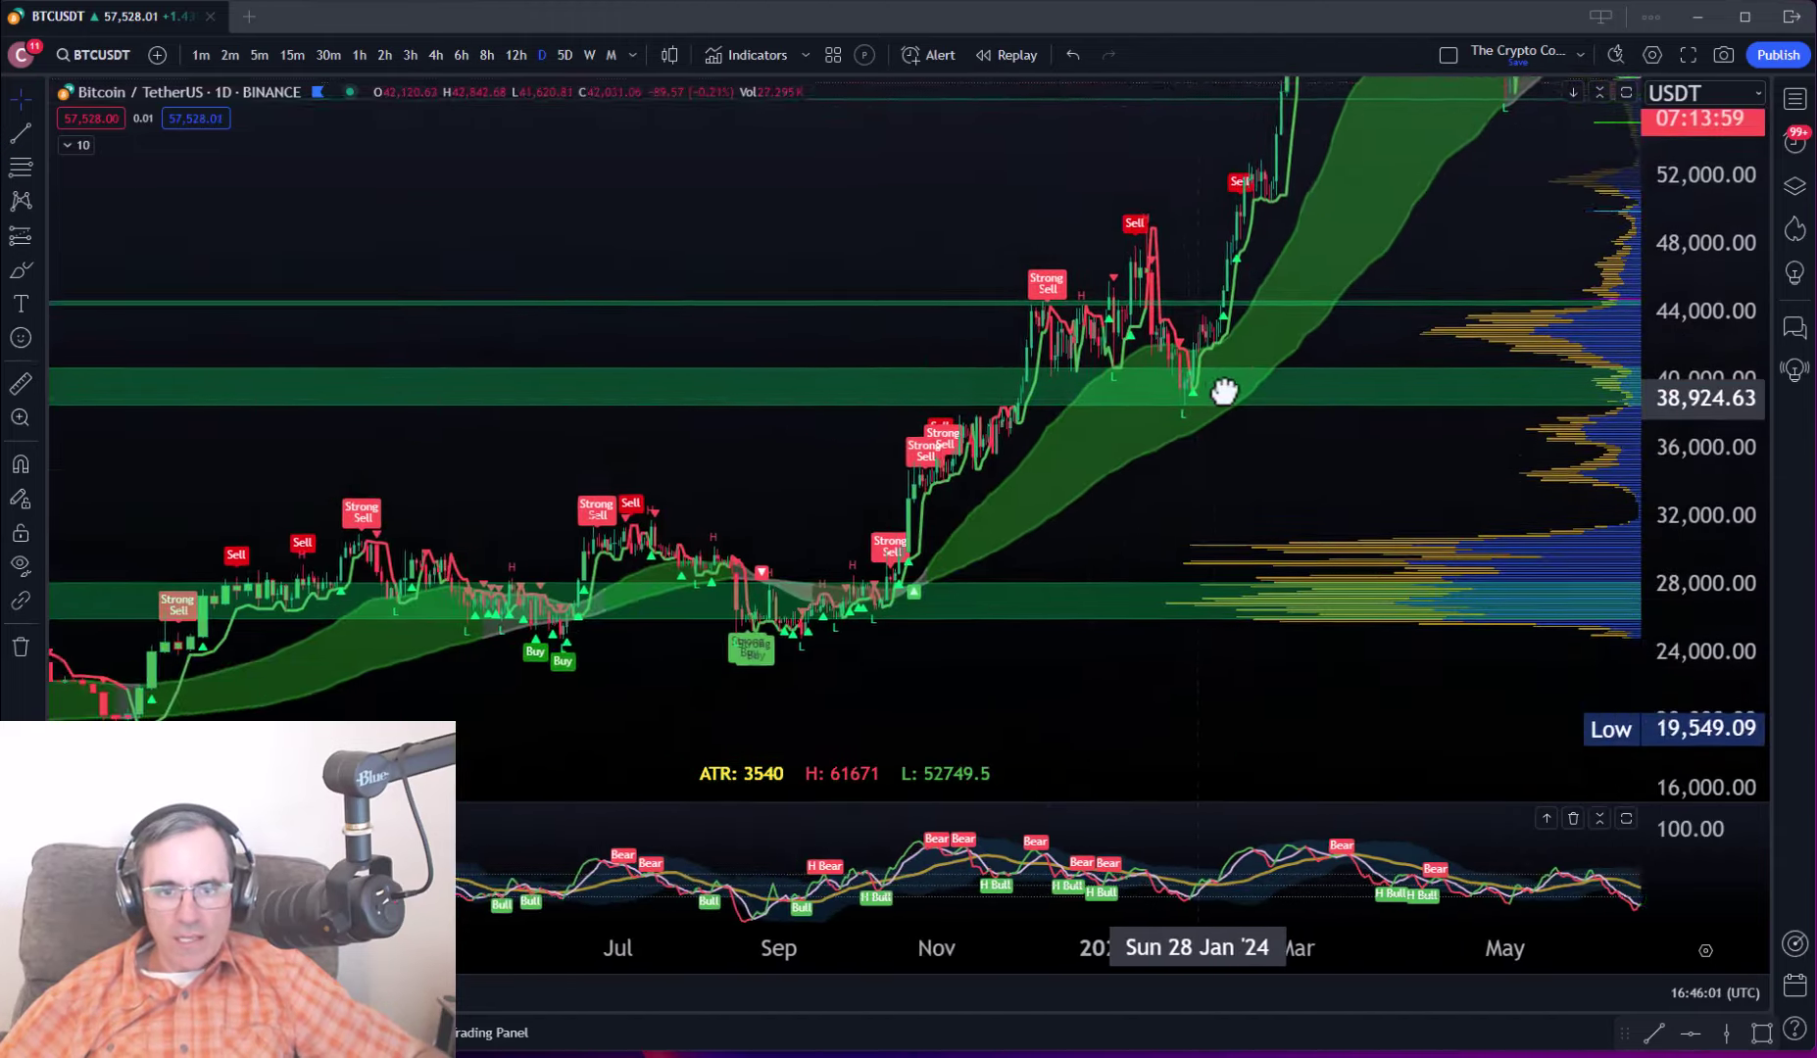
pyautogui.moveTo(458, 625); pyautogui.dragTo(1038, 487)
pyautogui.moveTo(720, 529)
pyautogui.mouseDown()
pyautogui.moveTo(1015, 612)
pyautogui.moveTo(863, 670)
pyautogui.mouseUp()
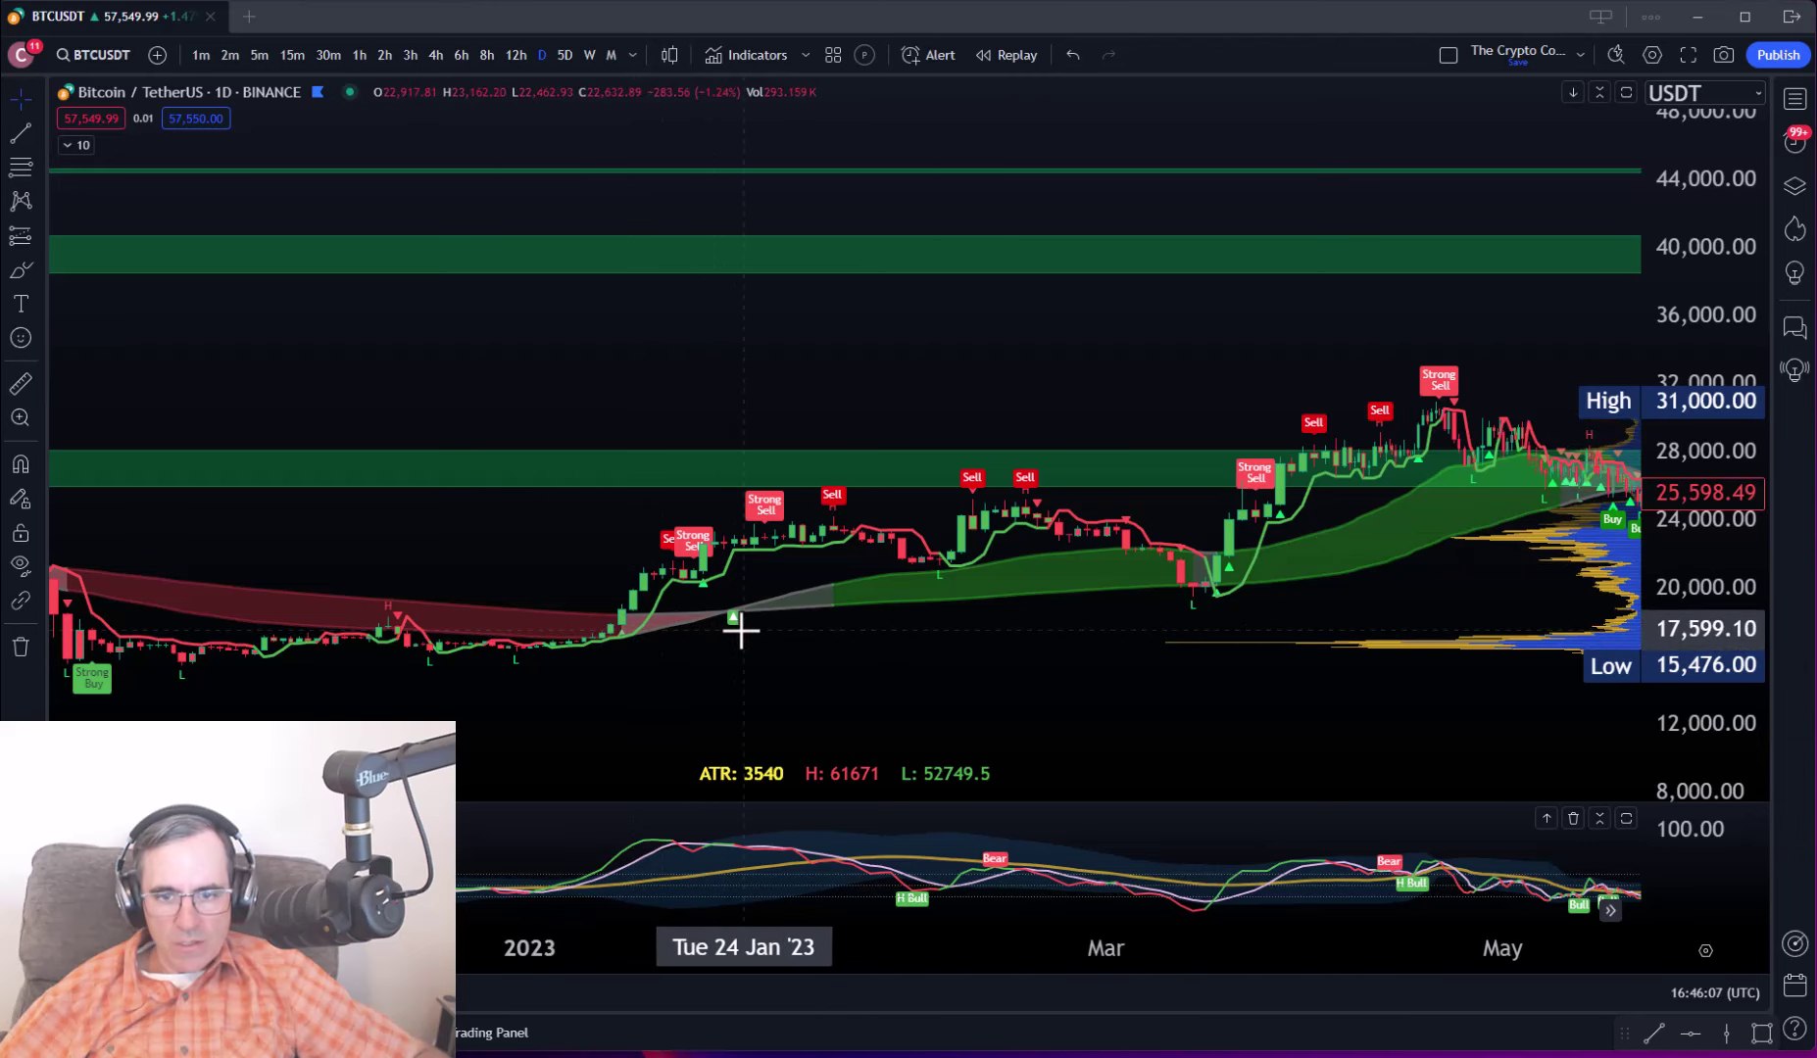
pyautogui.hscroll(-5, 740, 629)
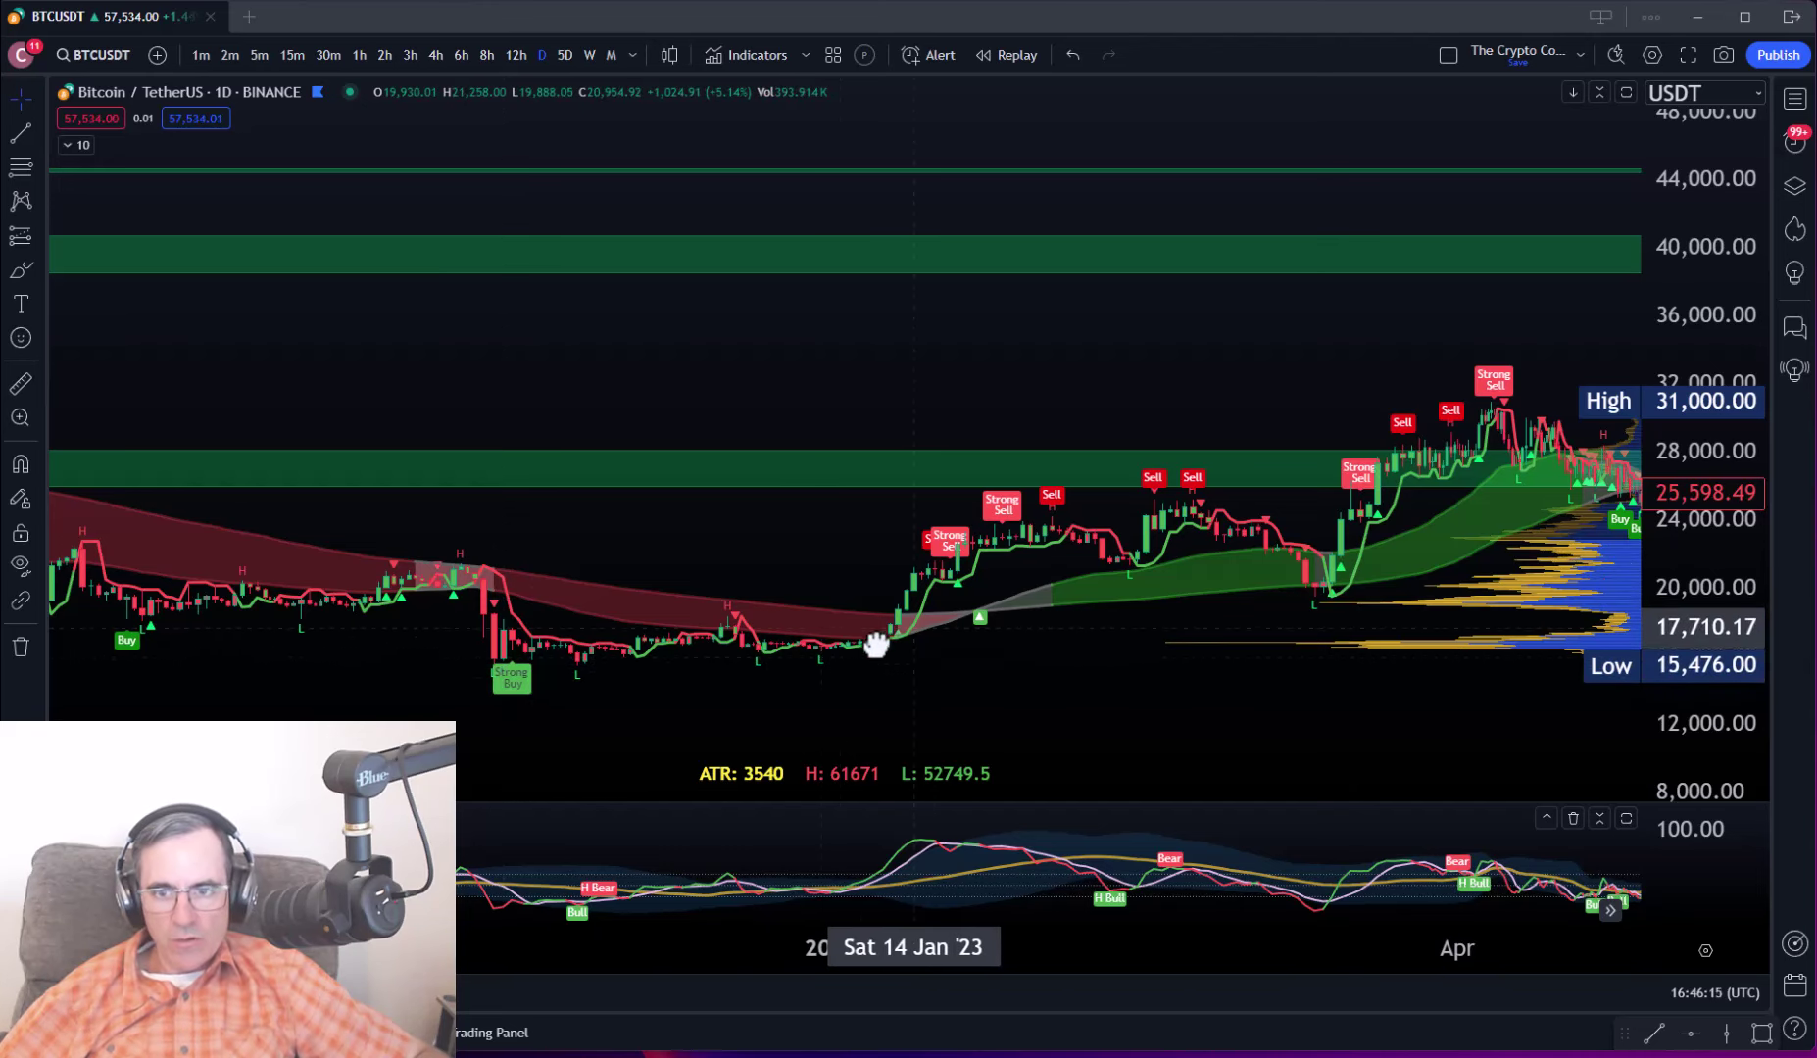
pyautogui.scroll(-6, 296, 673)
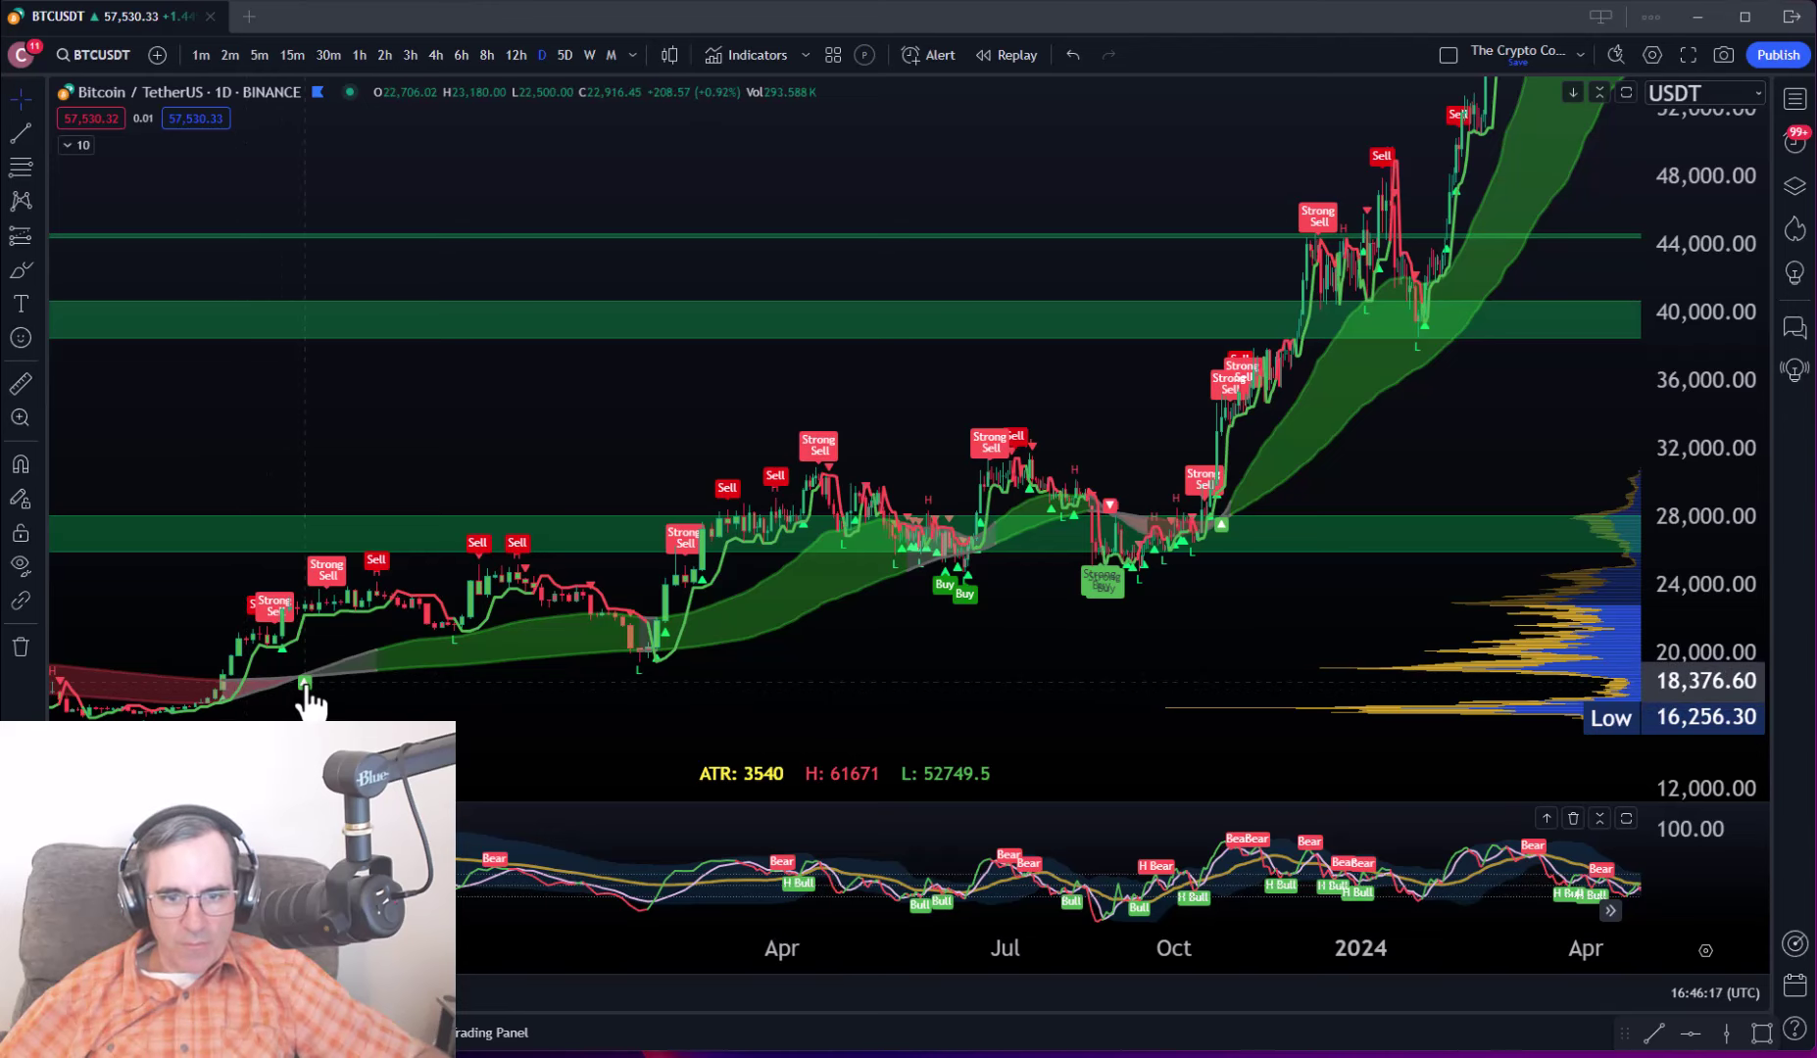
pyautogui.scroll(-3, 919, 571)
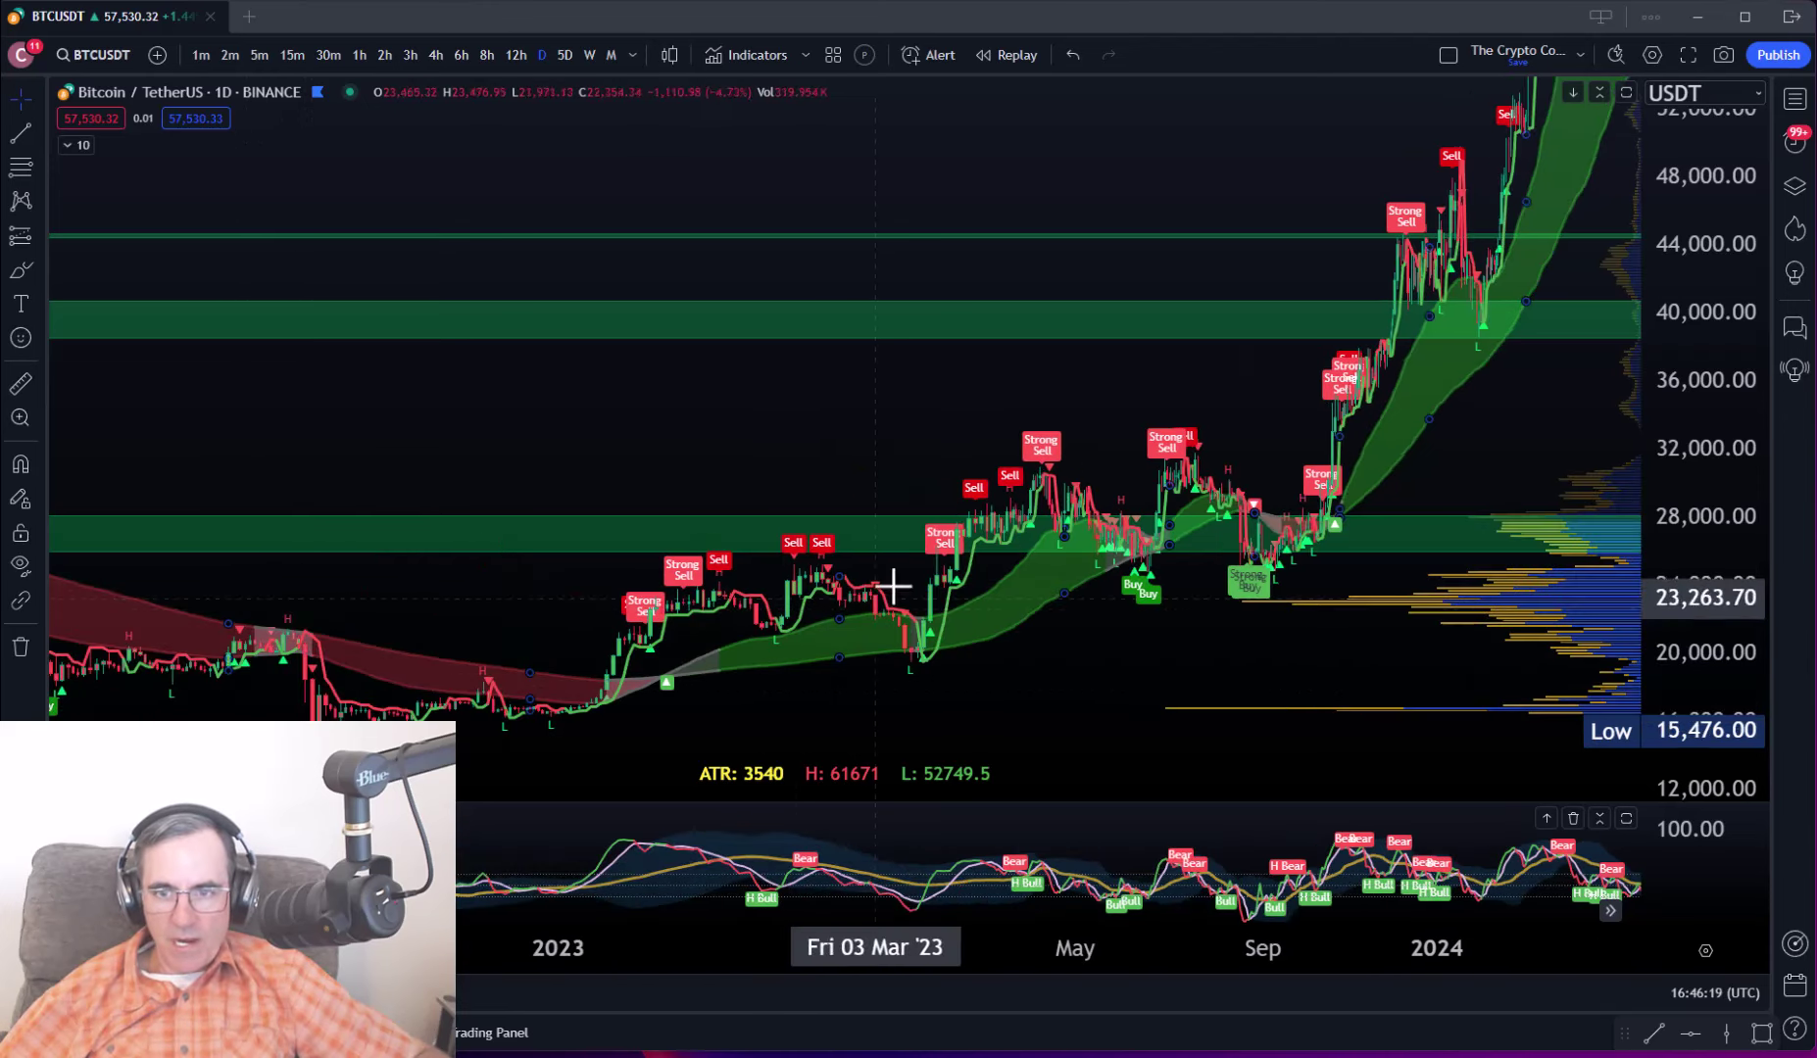
pyautogui.moveTo(1722, 226); pyautogui.dragTo(1722, 284)
pyautogui.scroll(-3, 1419, 406)
pyautogui.moveTo(1419, 405); pyautogui.dragTo(858, 476)
# Measure the roughly 243% rally from the 2023 low to the 2024 high, then dismiss it.
pyautogui.click(20, 384)
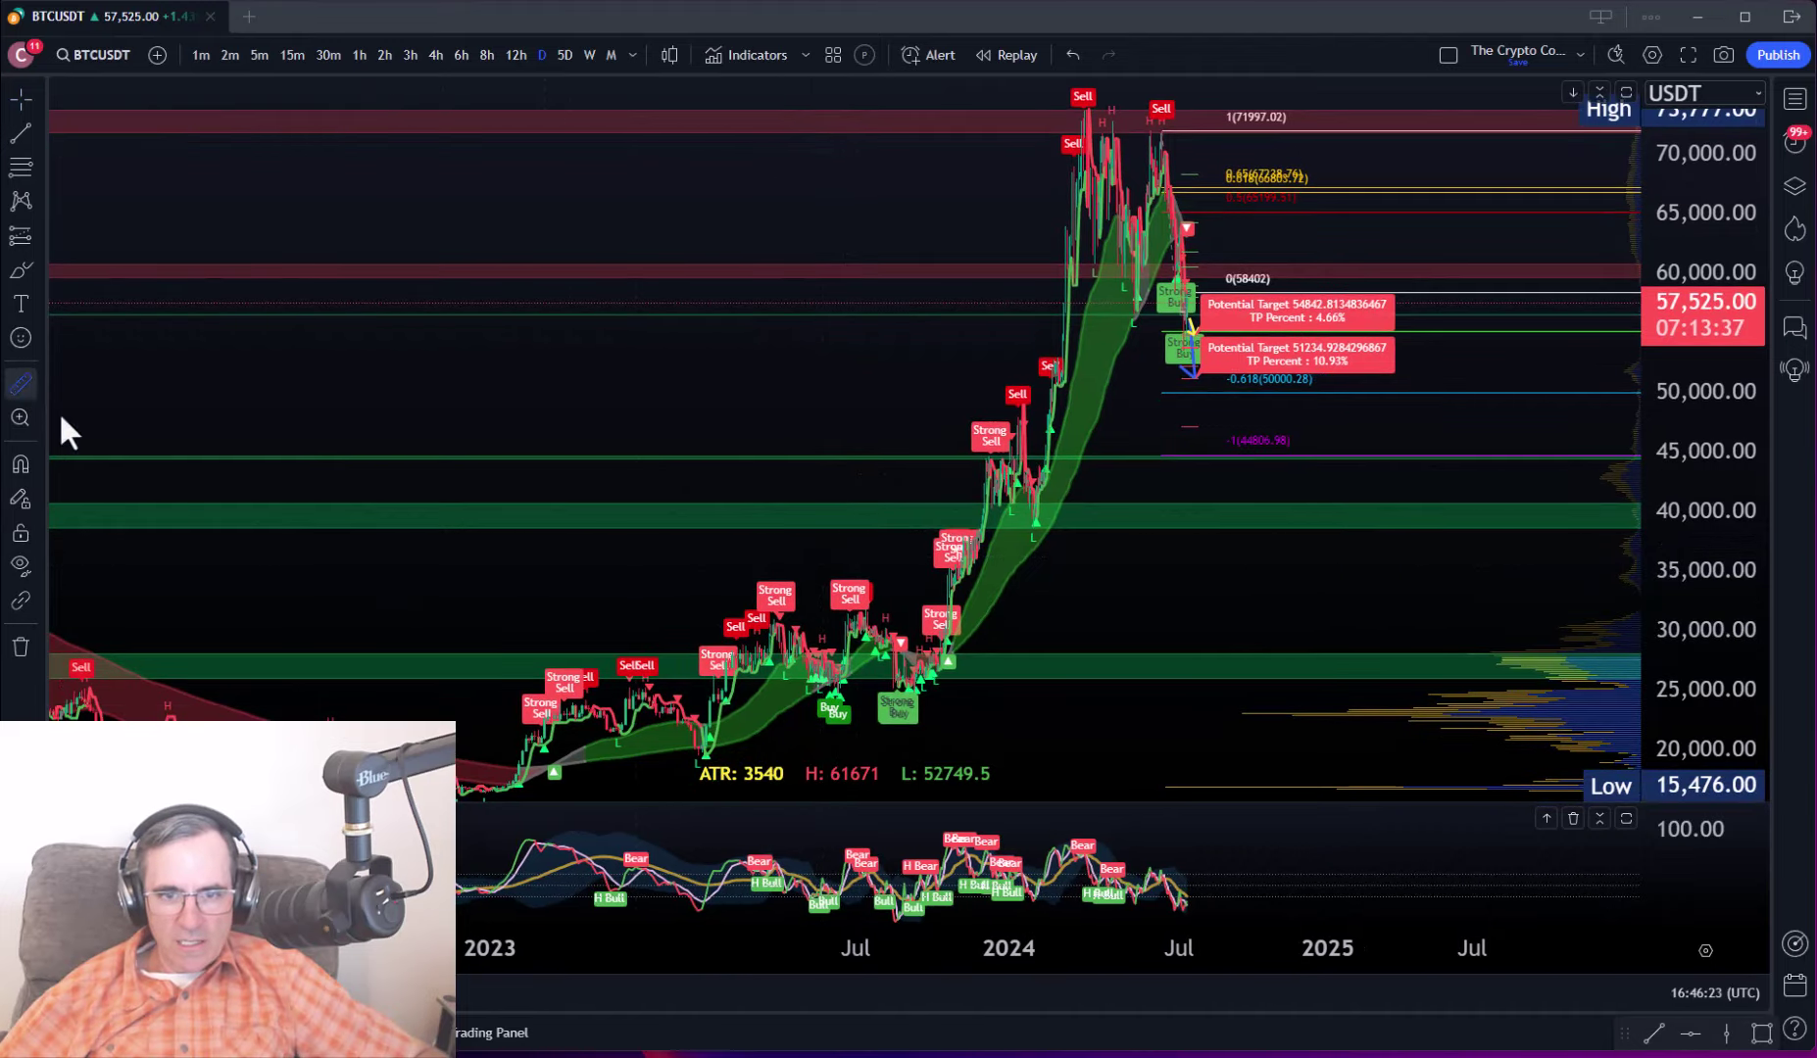
pyautogui.click(550, 732)
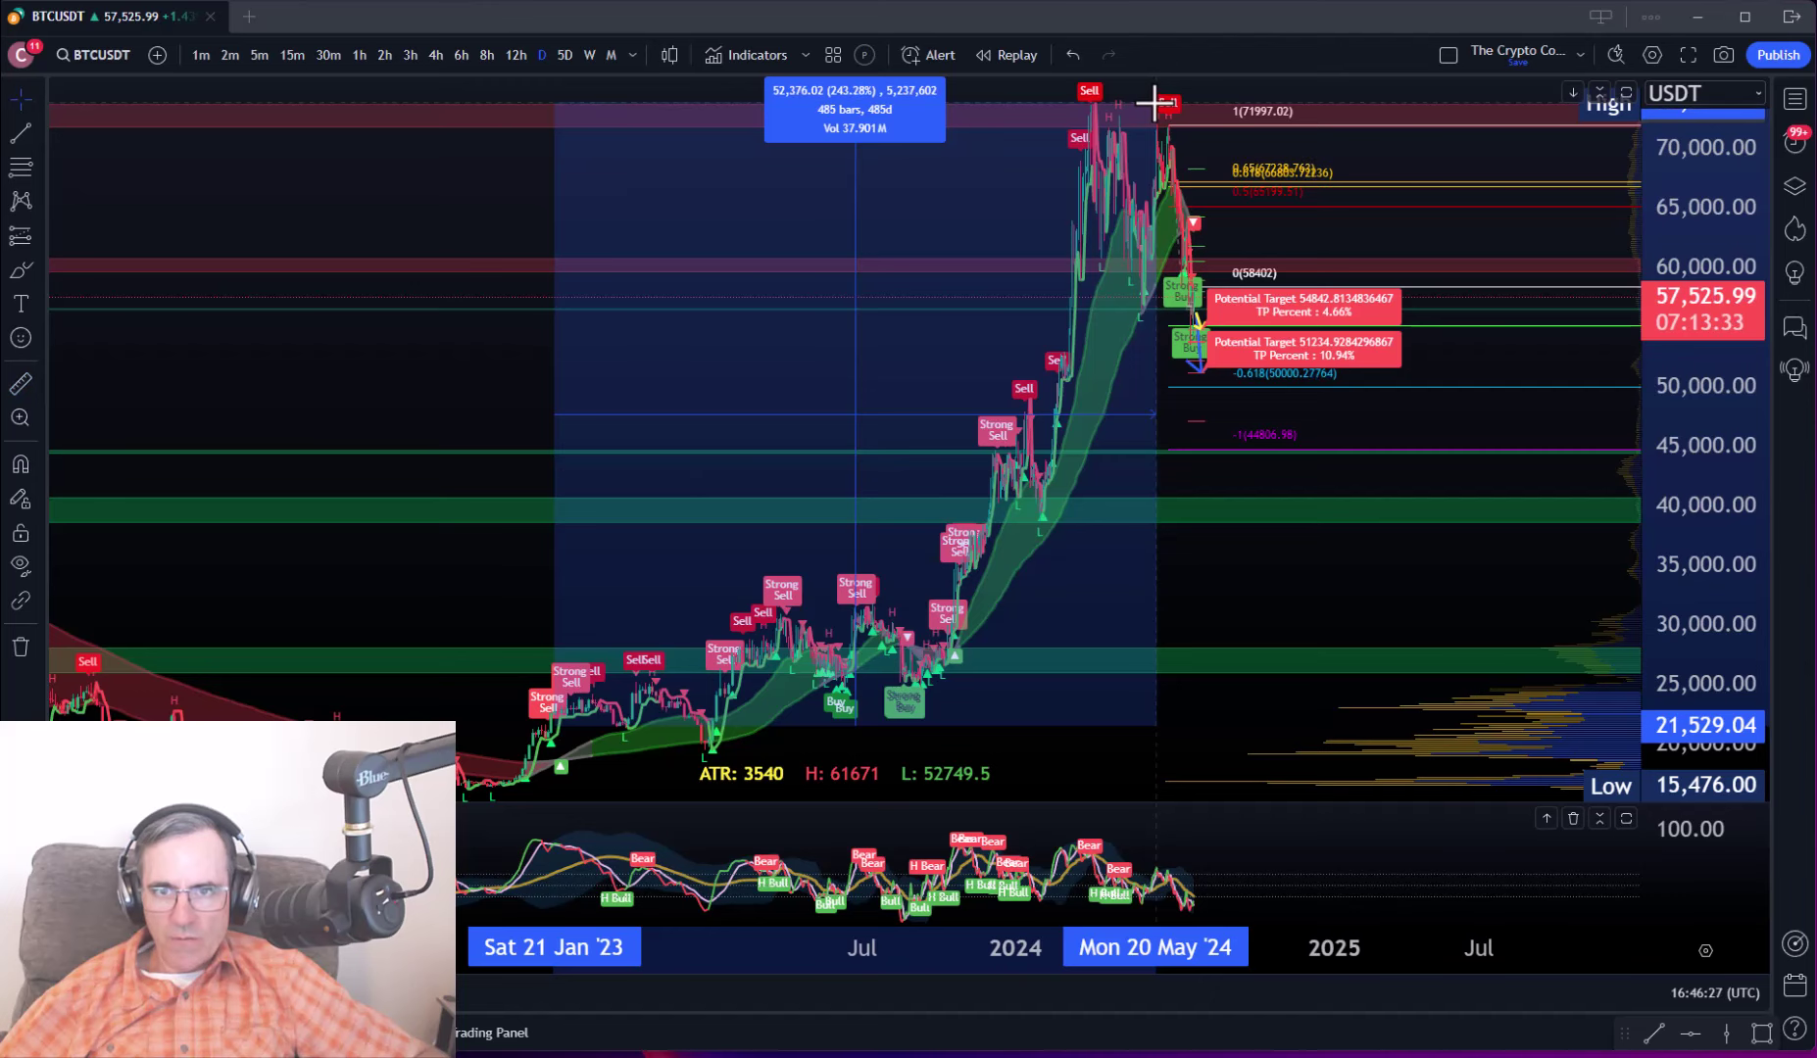
pyautogui.click(1330, 588)
pyautogui.scroll(2, 1236, 635)
pyautogui.scroll(5, 1235, 635)
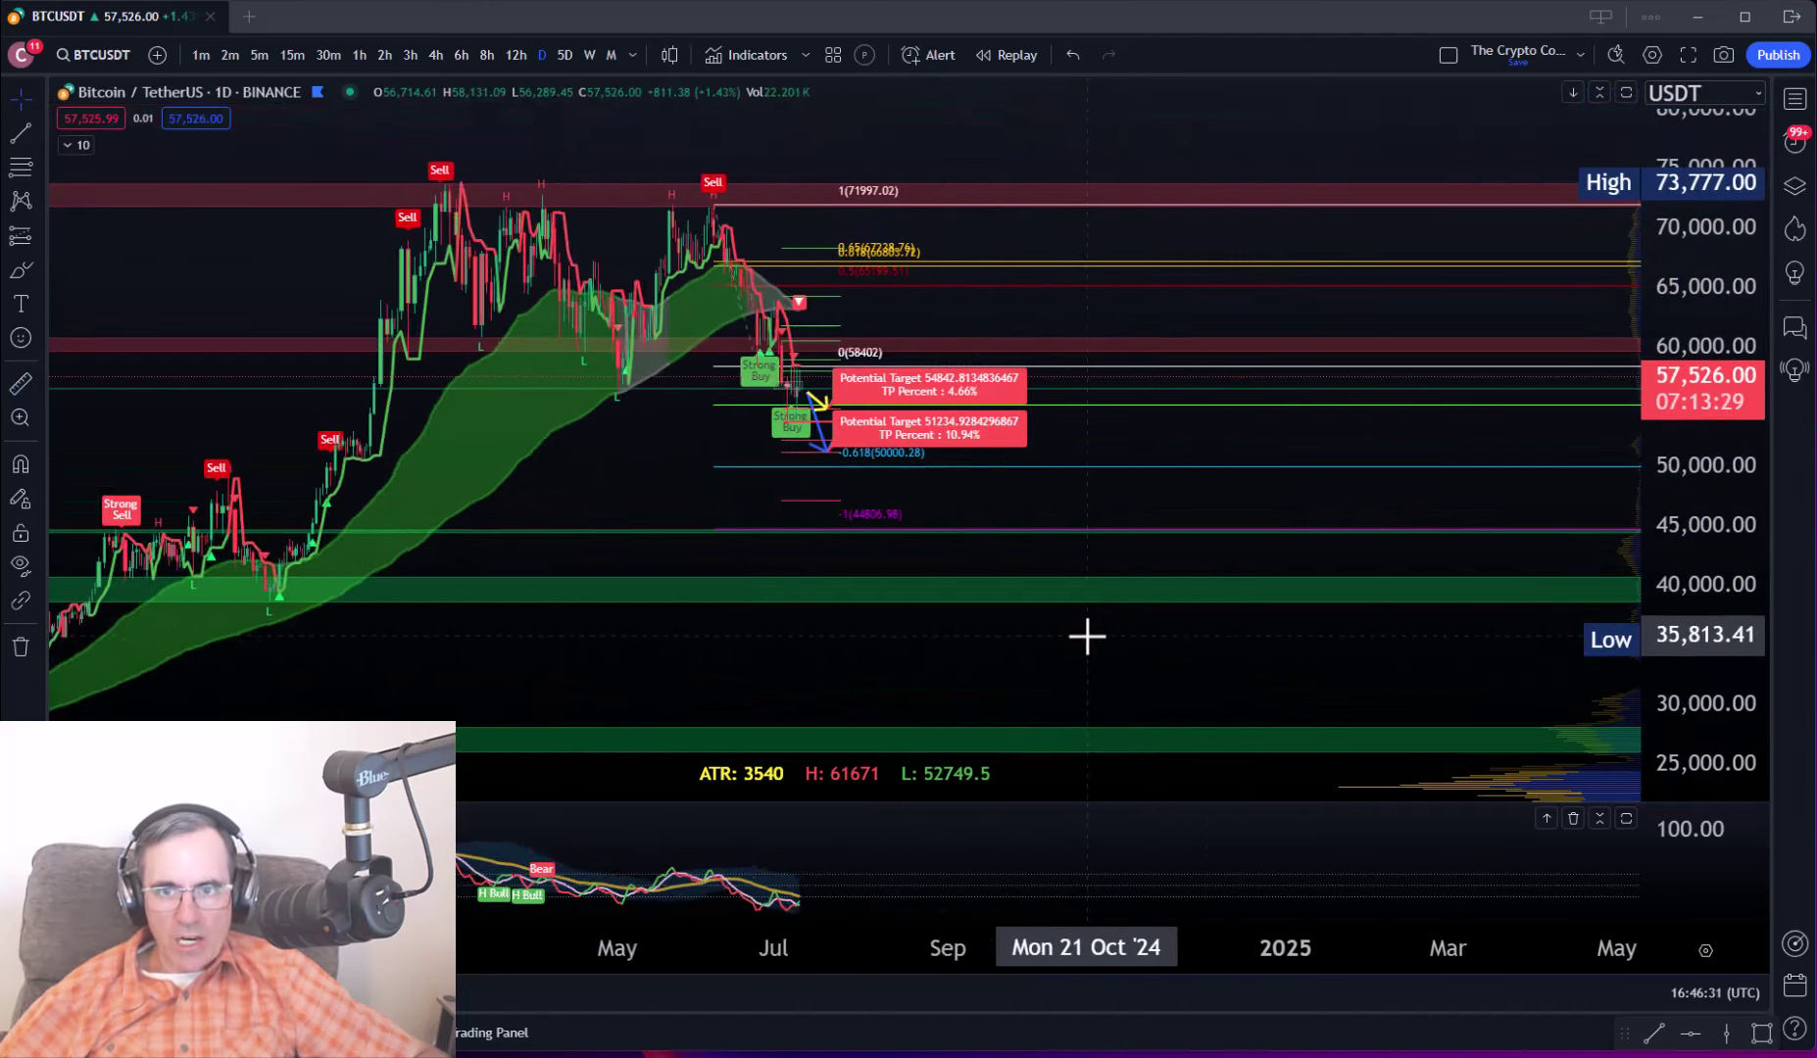
pyautogui.moveTo(1087, 636); pyautogui.dragTo(1216, 604)
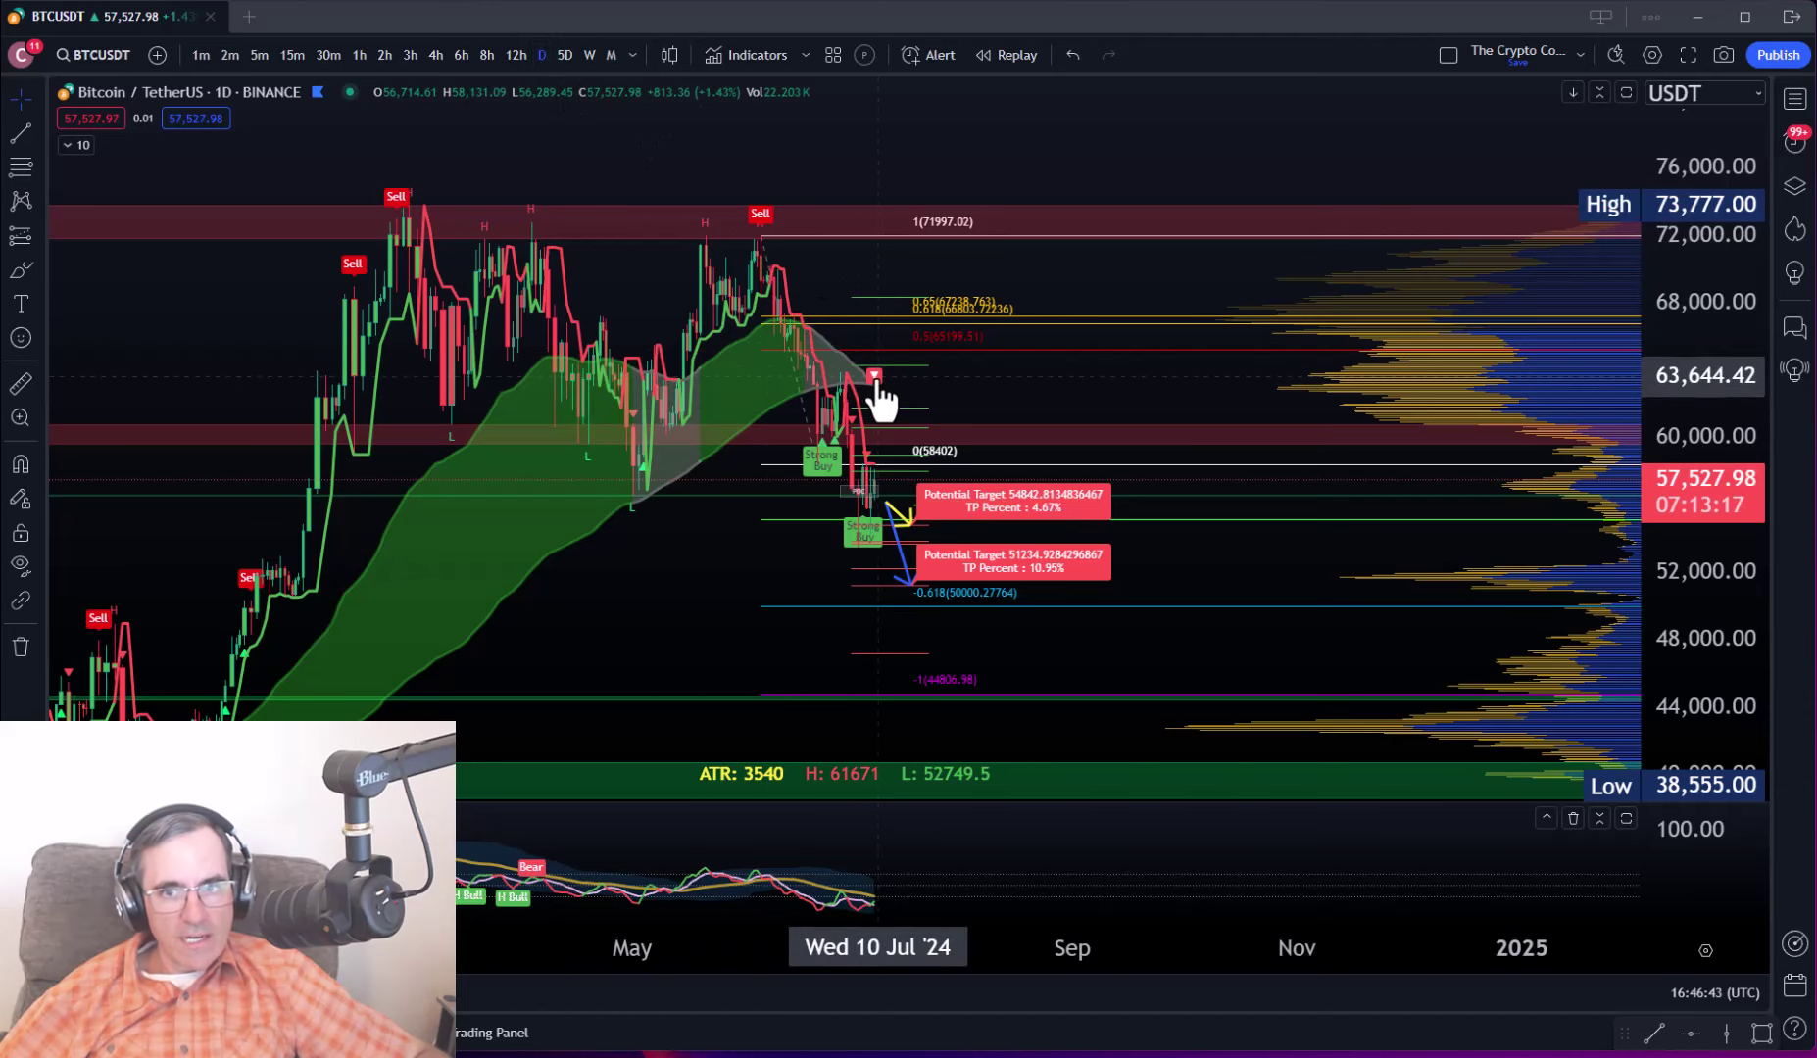
pyautogui.moveTo(1657, 406); pyautogui.dragTo(1672, 265)
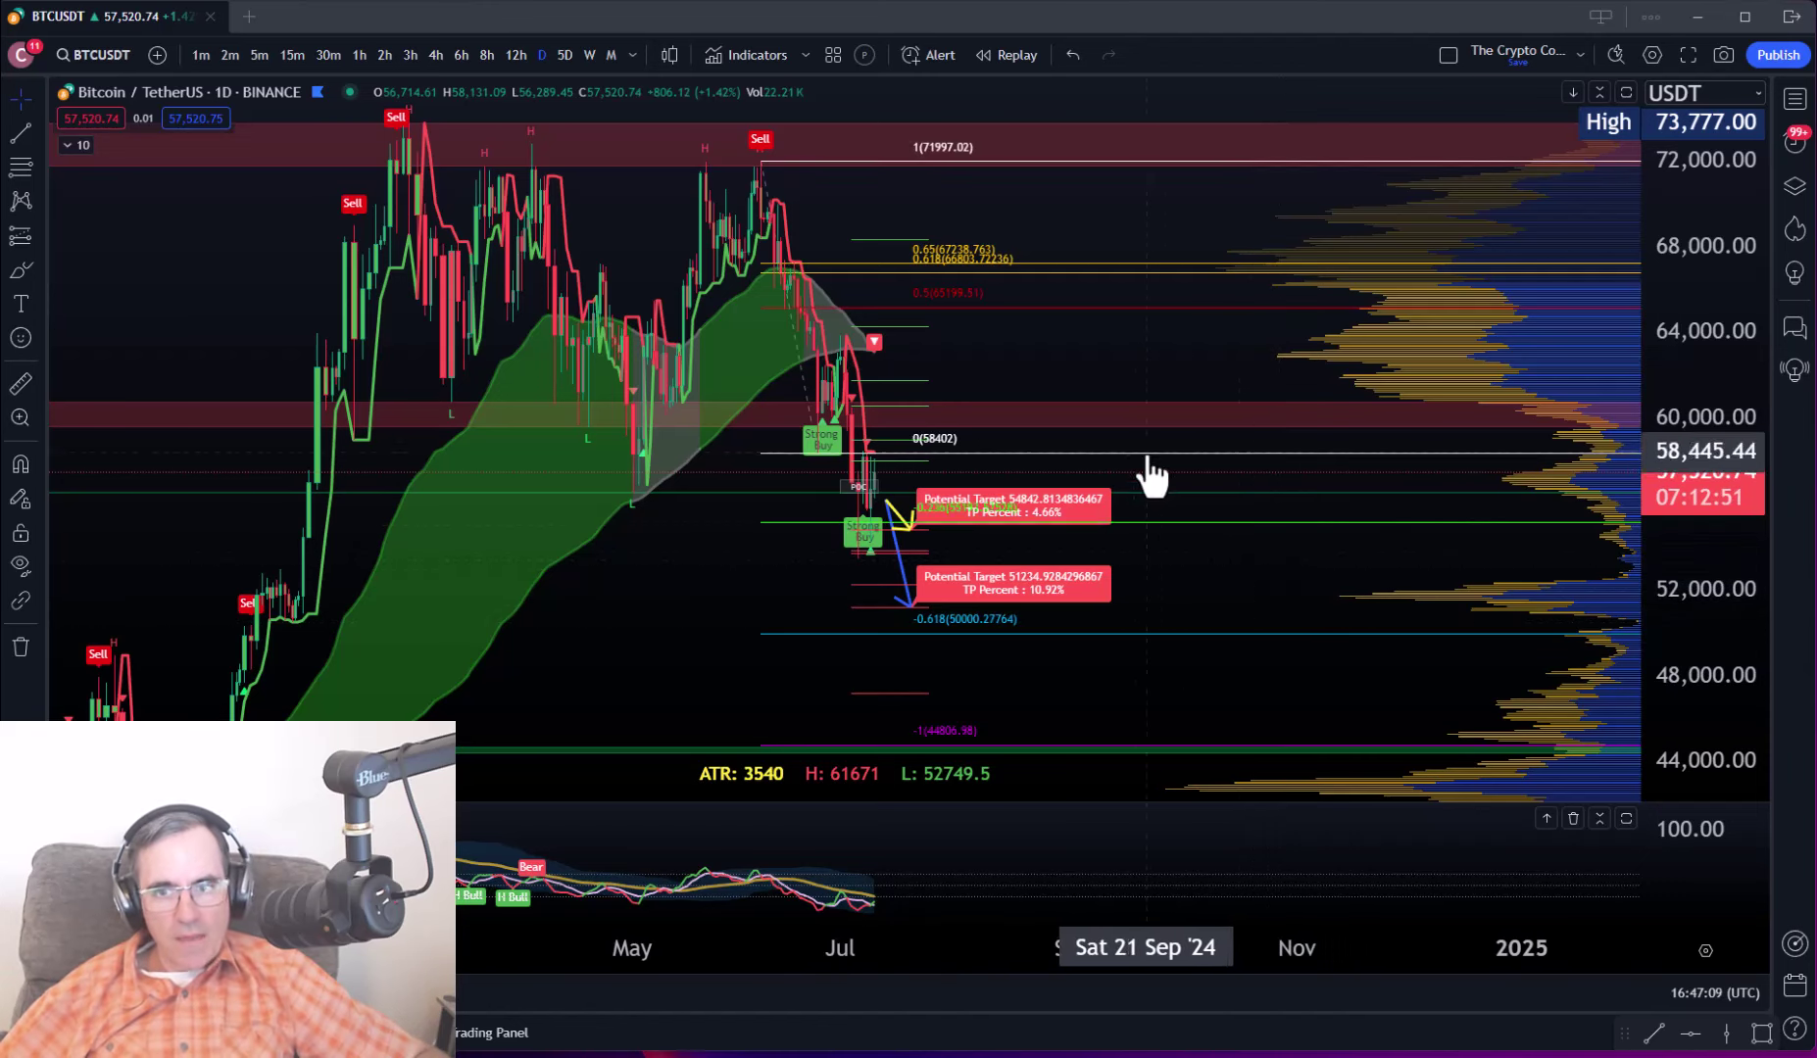
pyautogui.moveTo(1220, 231); pyautogui.dragTo(949, 367)
pyautogui.scroll(-3, 1069, 343)
pyautogui.moveTo(1030, 418); pyautogui.dragTo(1034, 285)
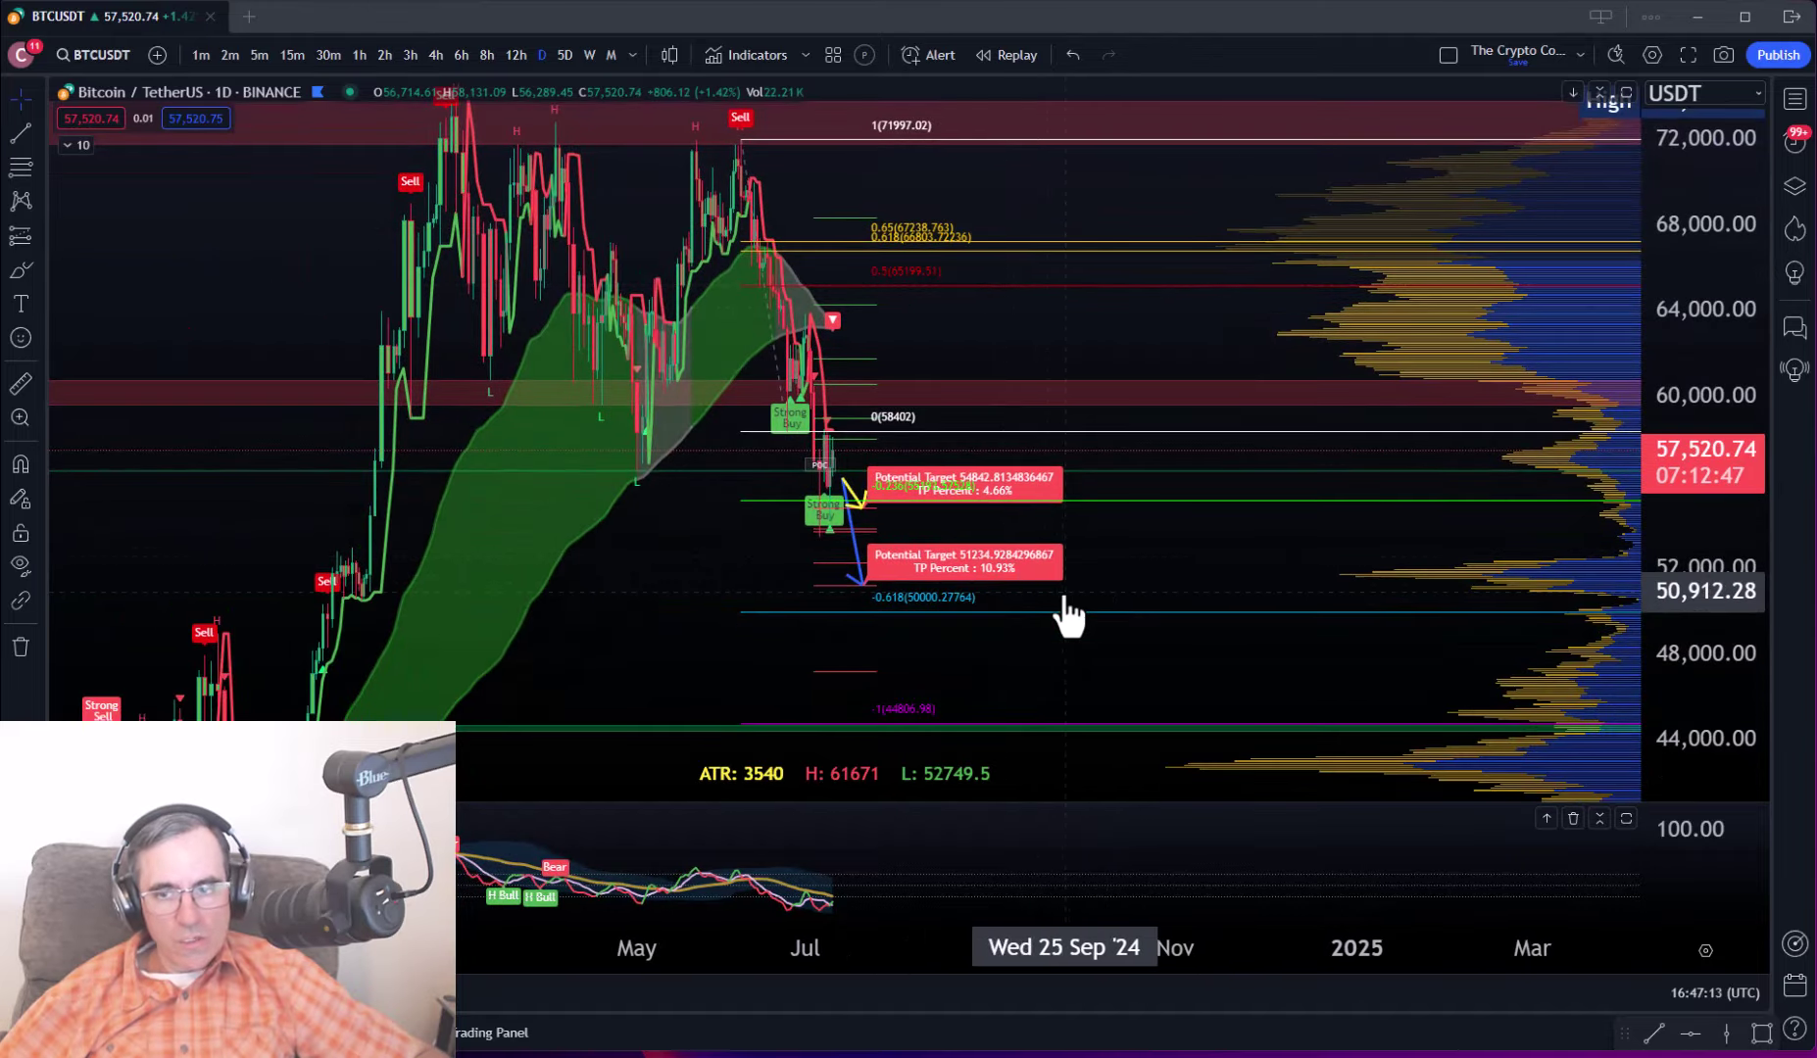
pyautogui.moveTo(1066, 616); pyautogui.dragTo(1014, 520)
pyautogui.moveTo(1148, 534); pyautogui.dragTo(1087, 549)
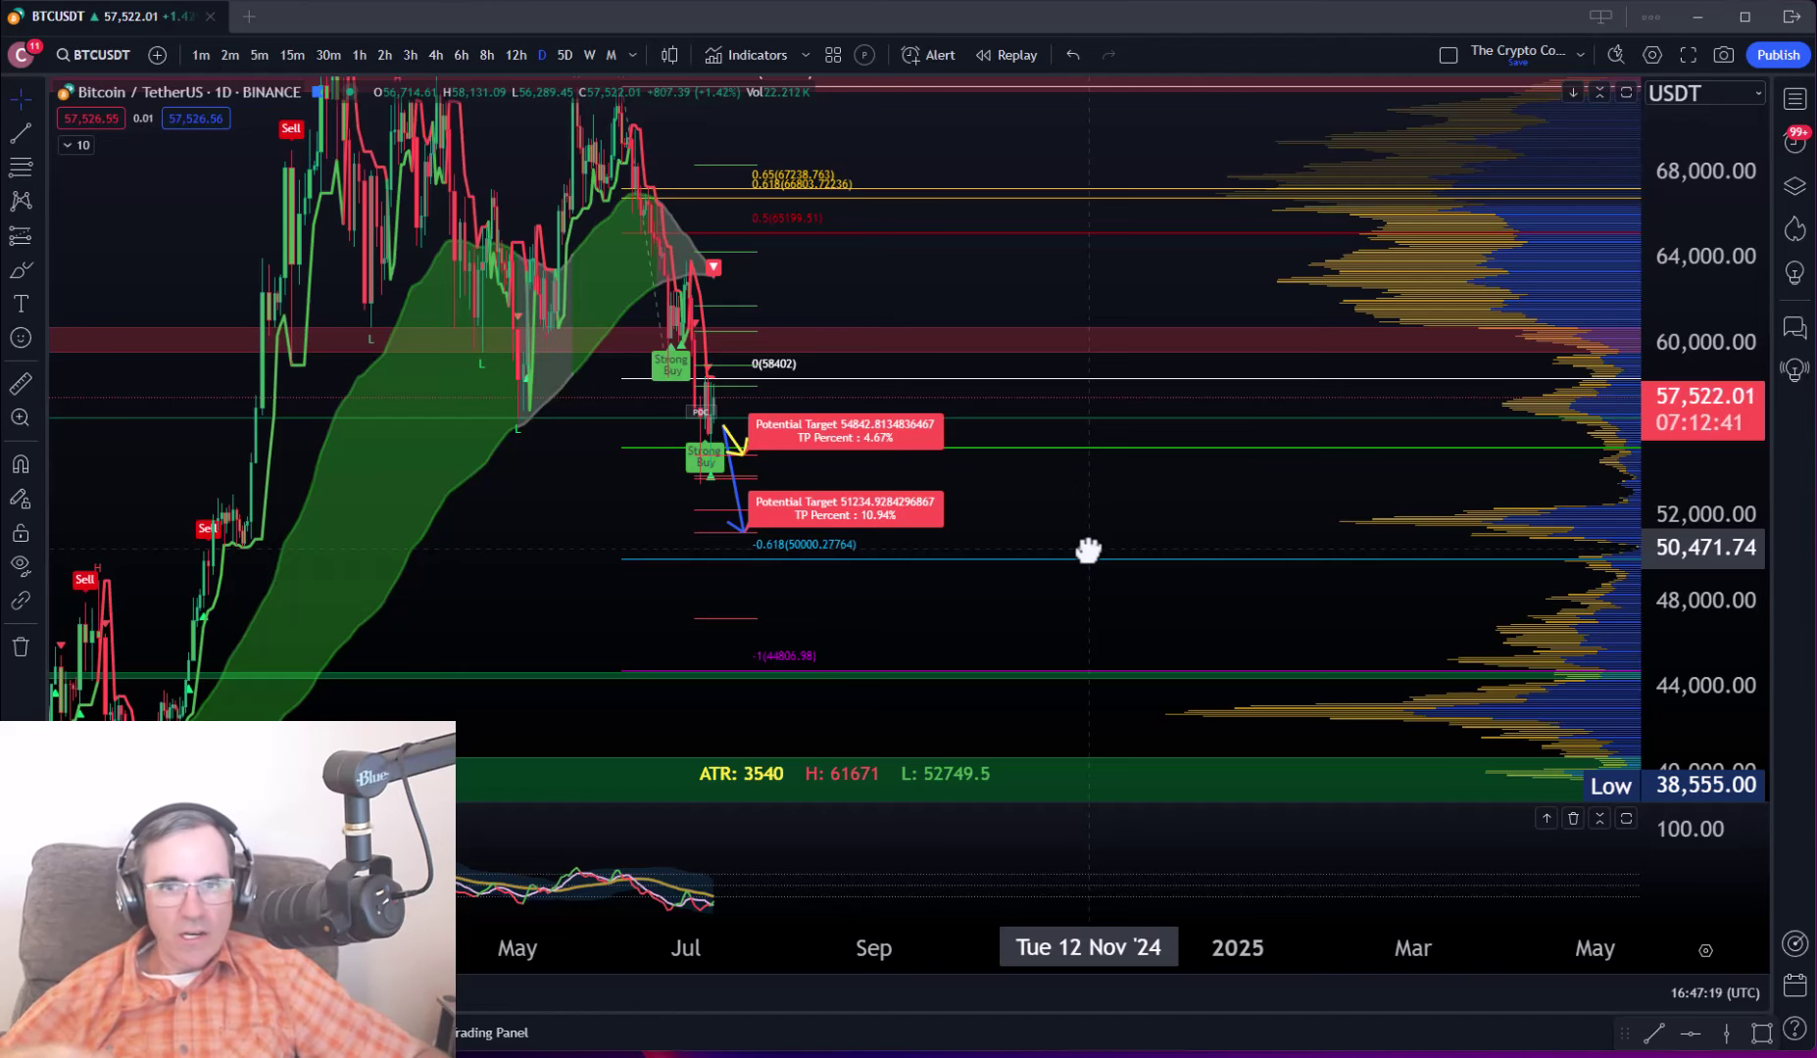
pyautogui.moveTo(1706, 227); pyautogui.dragTo(1690, 361)
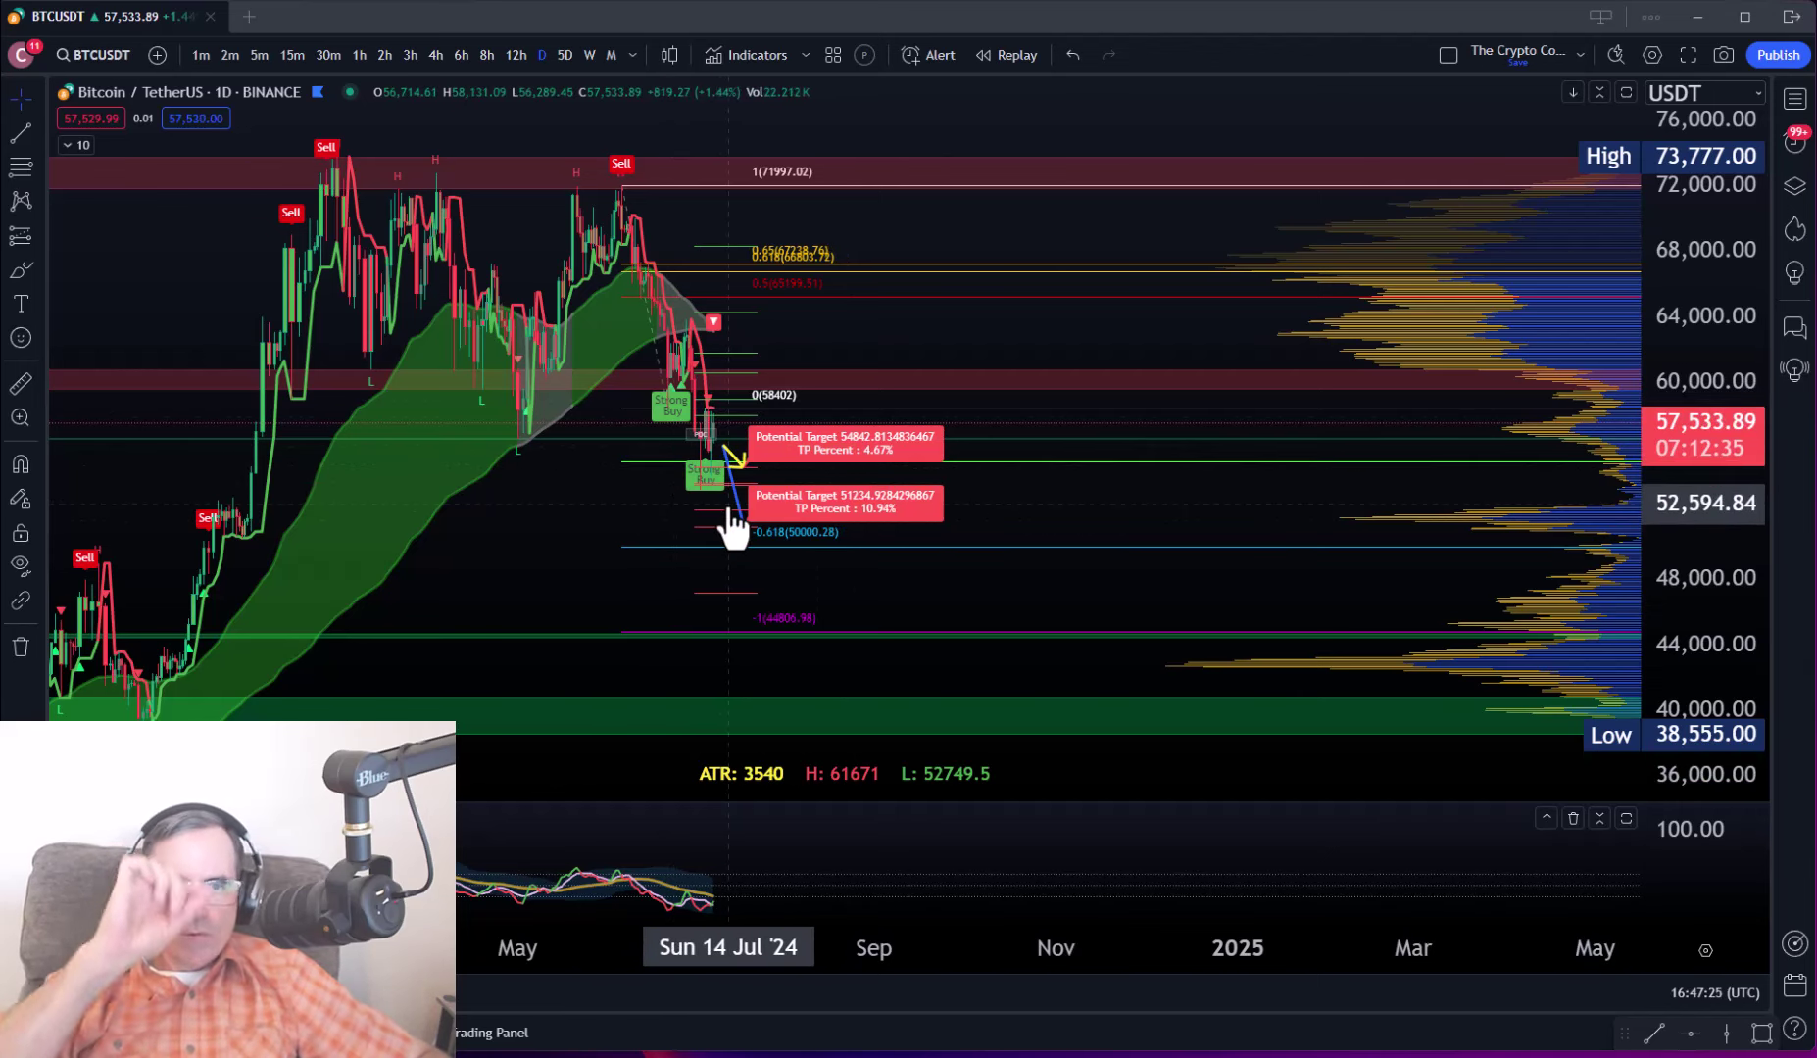
pyautogui.scroll(2, 1376, 672)
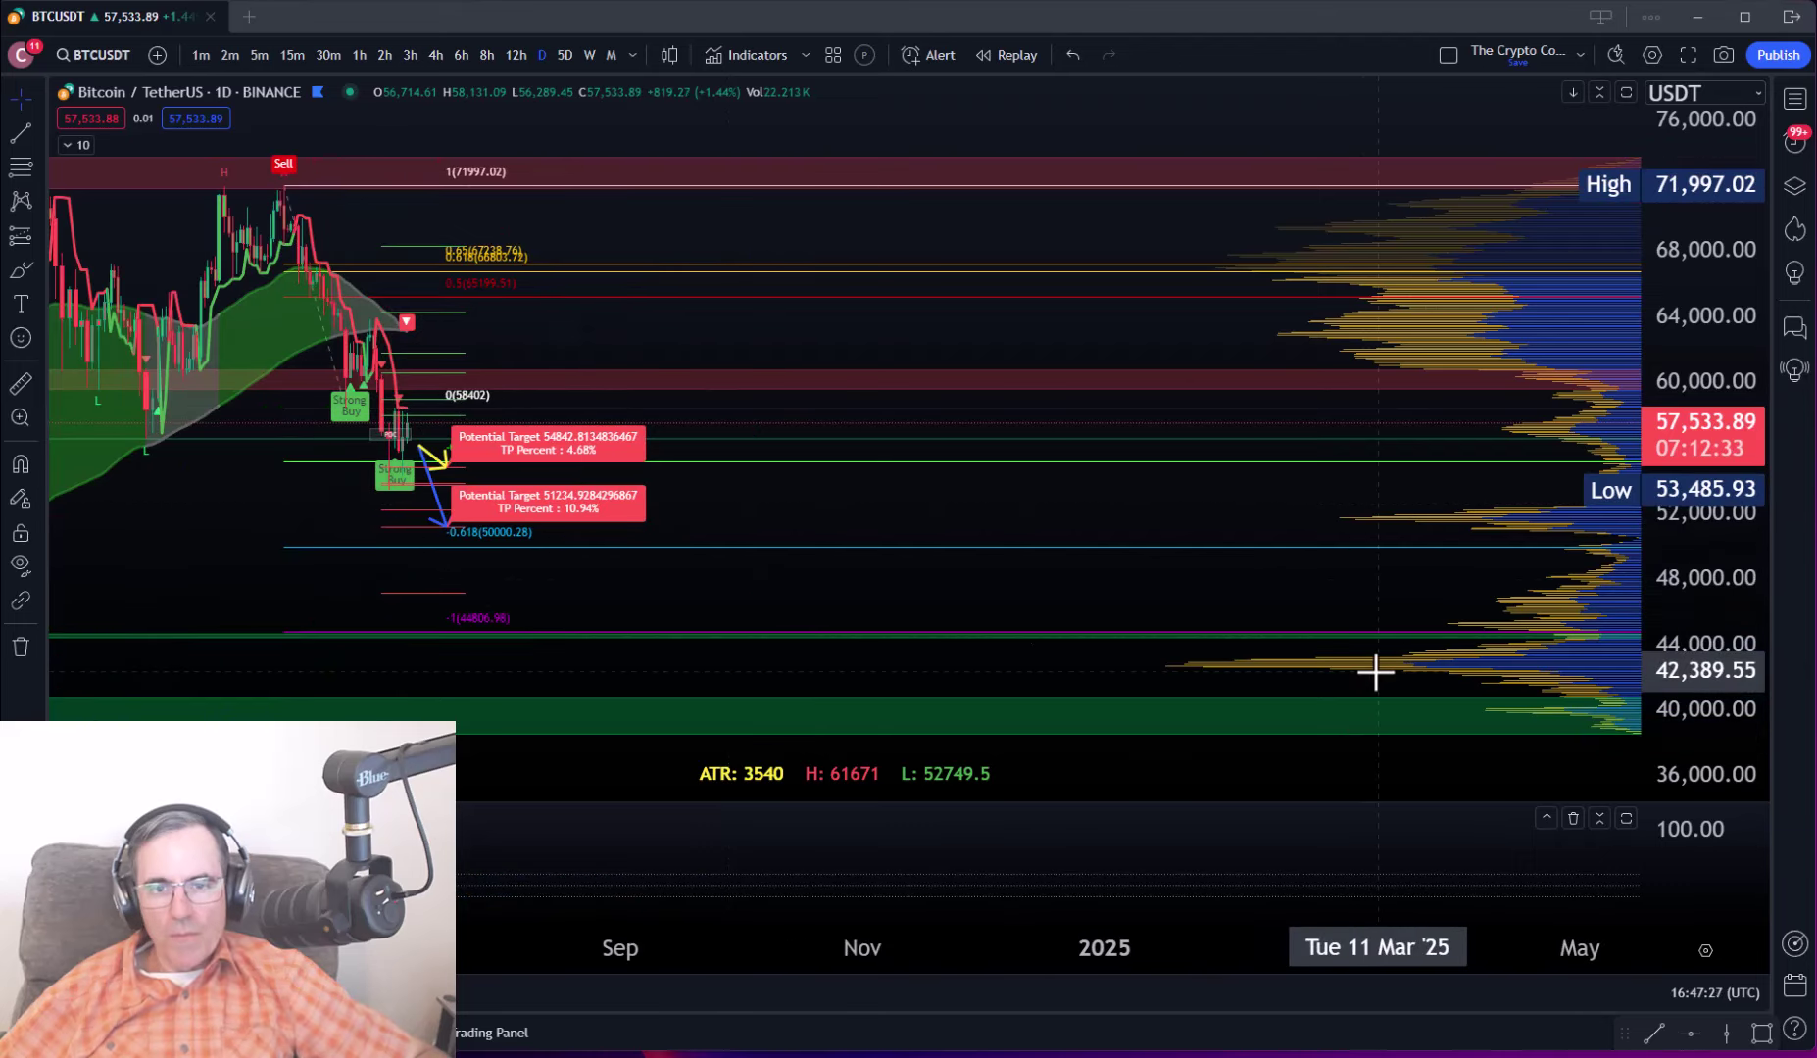
pyautogui.moveTo(779, 795); pyautogui.dragTo(931, 779)
pyautogui.scroll(-3, 740, 465)
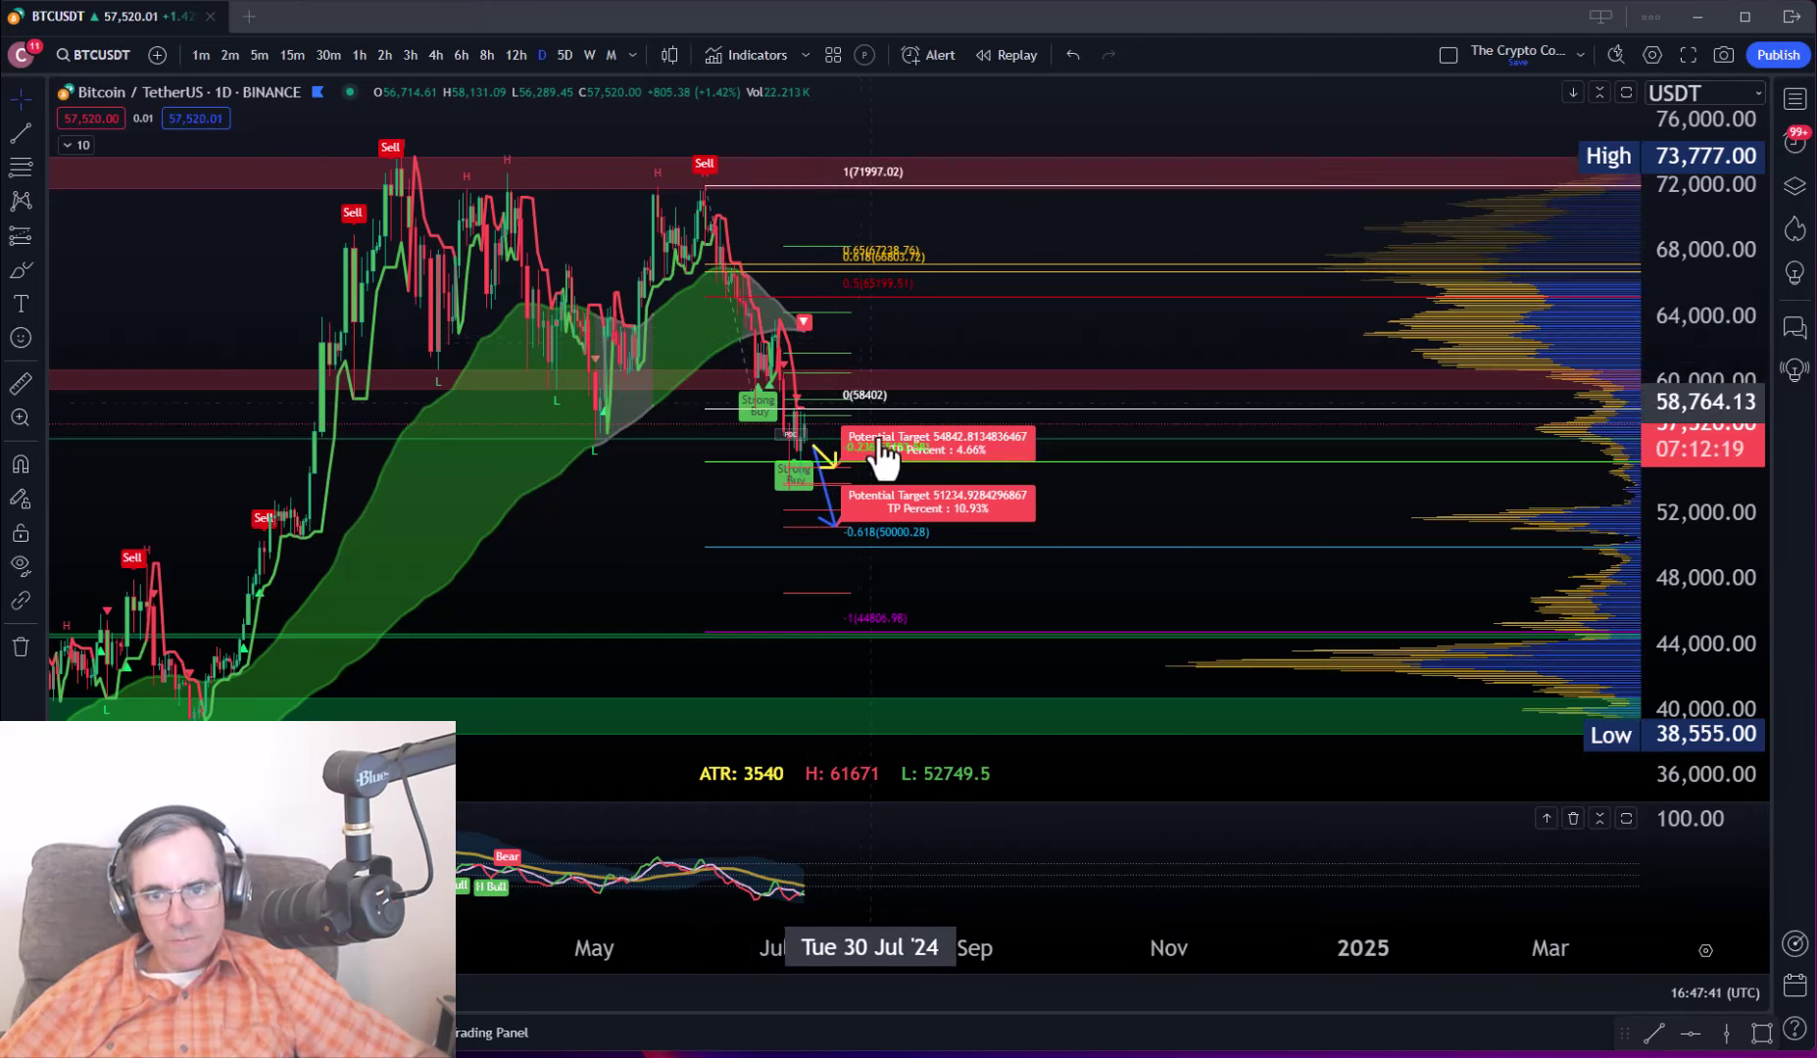
pyautogui.moveTo(596, 592); pyautogui.dragTo(1180, 351)
pyautogui.moveTo(678, 637); pyautogui.dragTo(827, 697)
pyautogui.moveTo(1641, 613); pyautogui.dragTo(1643, 548)
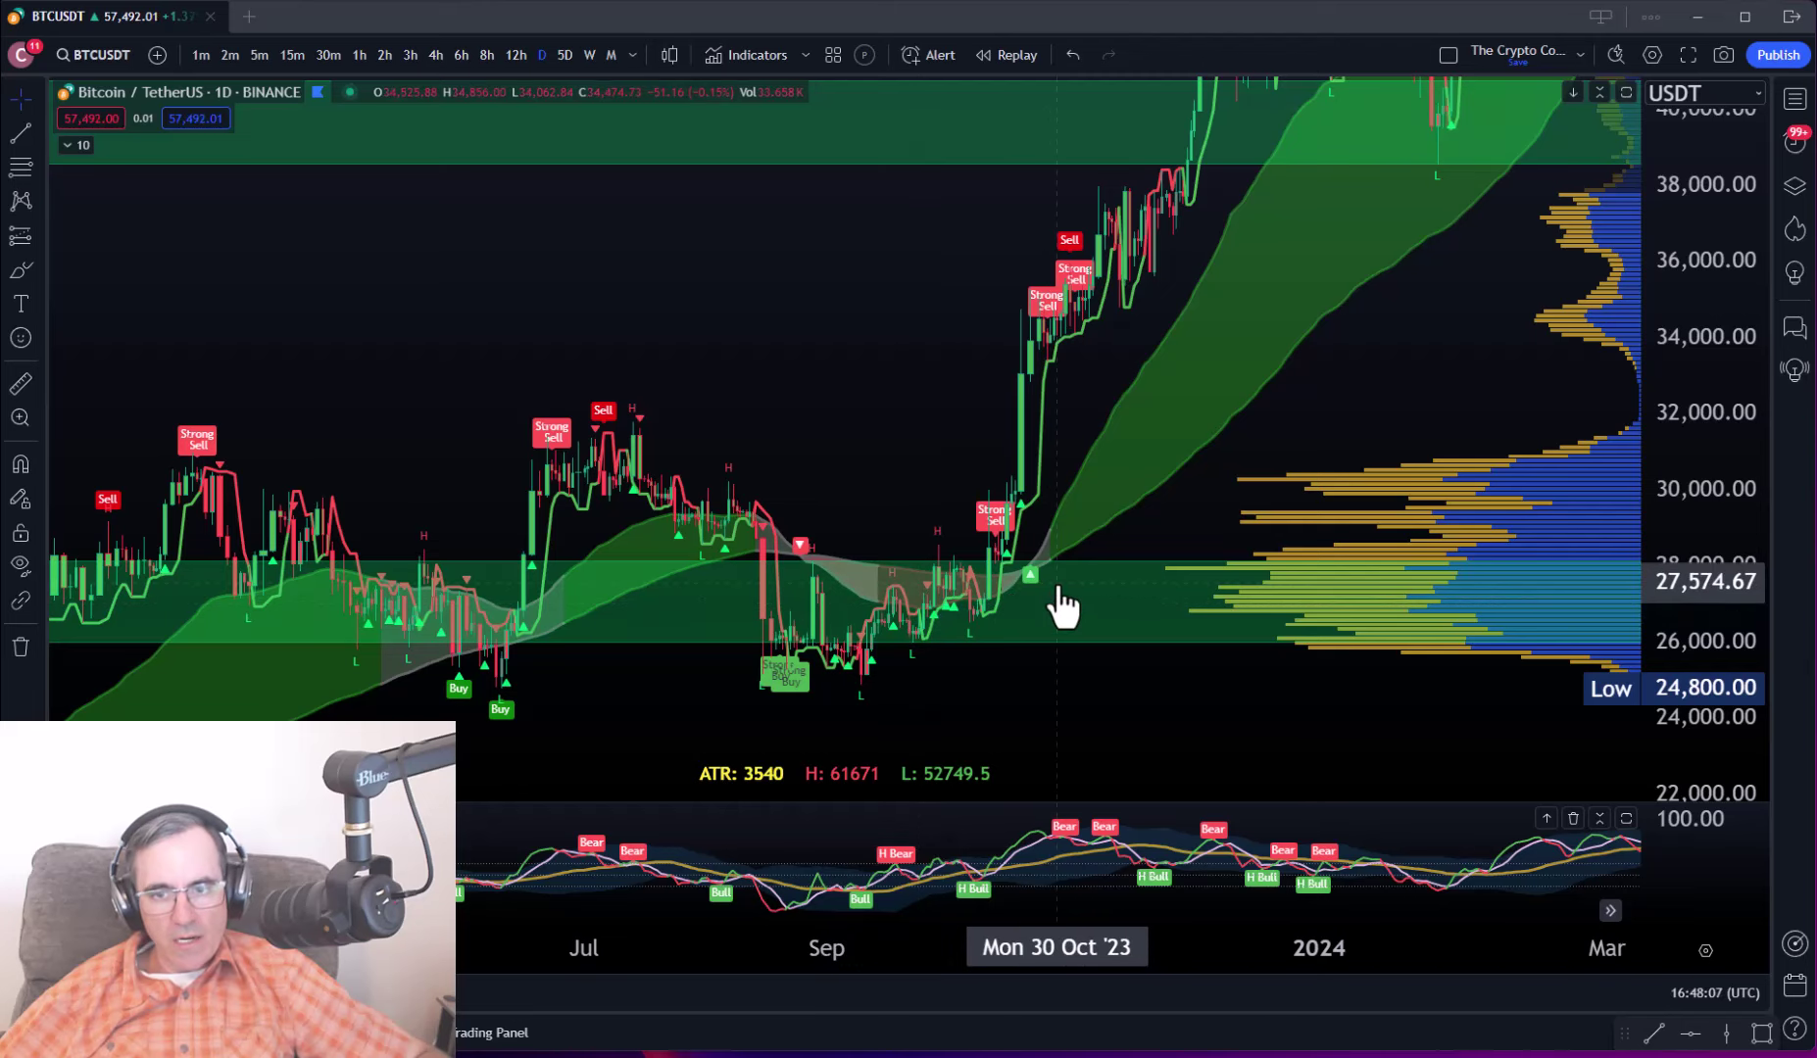
pyautogui.click(926, 620)
pyautogui.moveTo(973, 495); pyautogui.dragTo(548, 730)
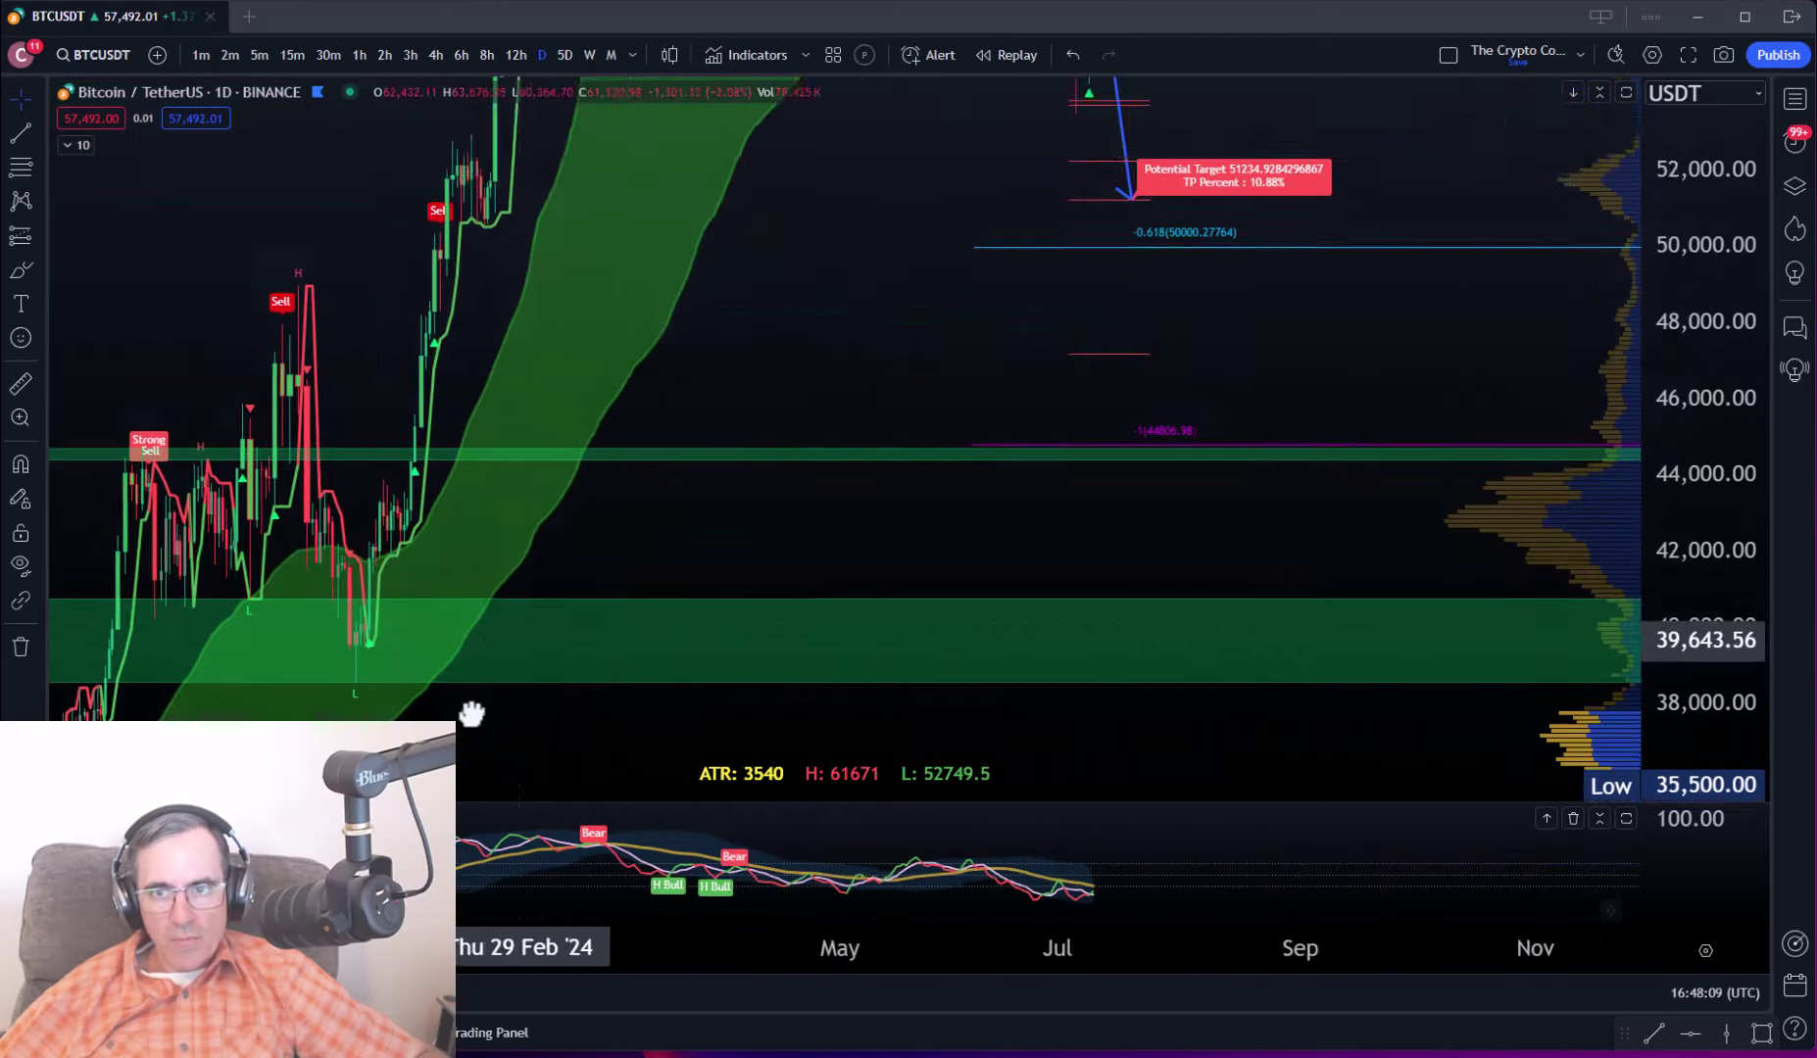
pyautogui.moveTo(1298, 296)
pyautogui.mouseDown()
pyautogui.moveTo(779, 771)
pyautogui.moveTo(976, 616)
pyautogui.mouseUp()
pyautogui.moveTo(1319, 289); pyautogui.dragTo(1184, 552)
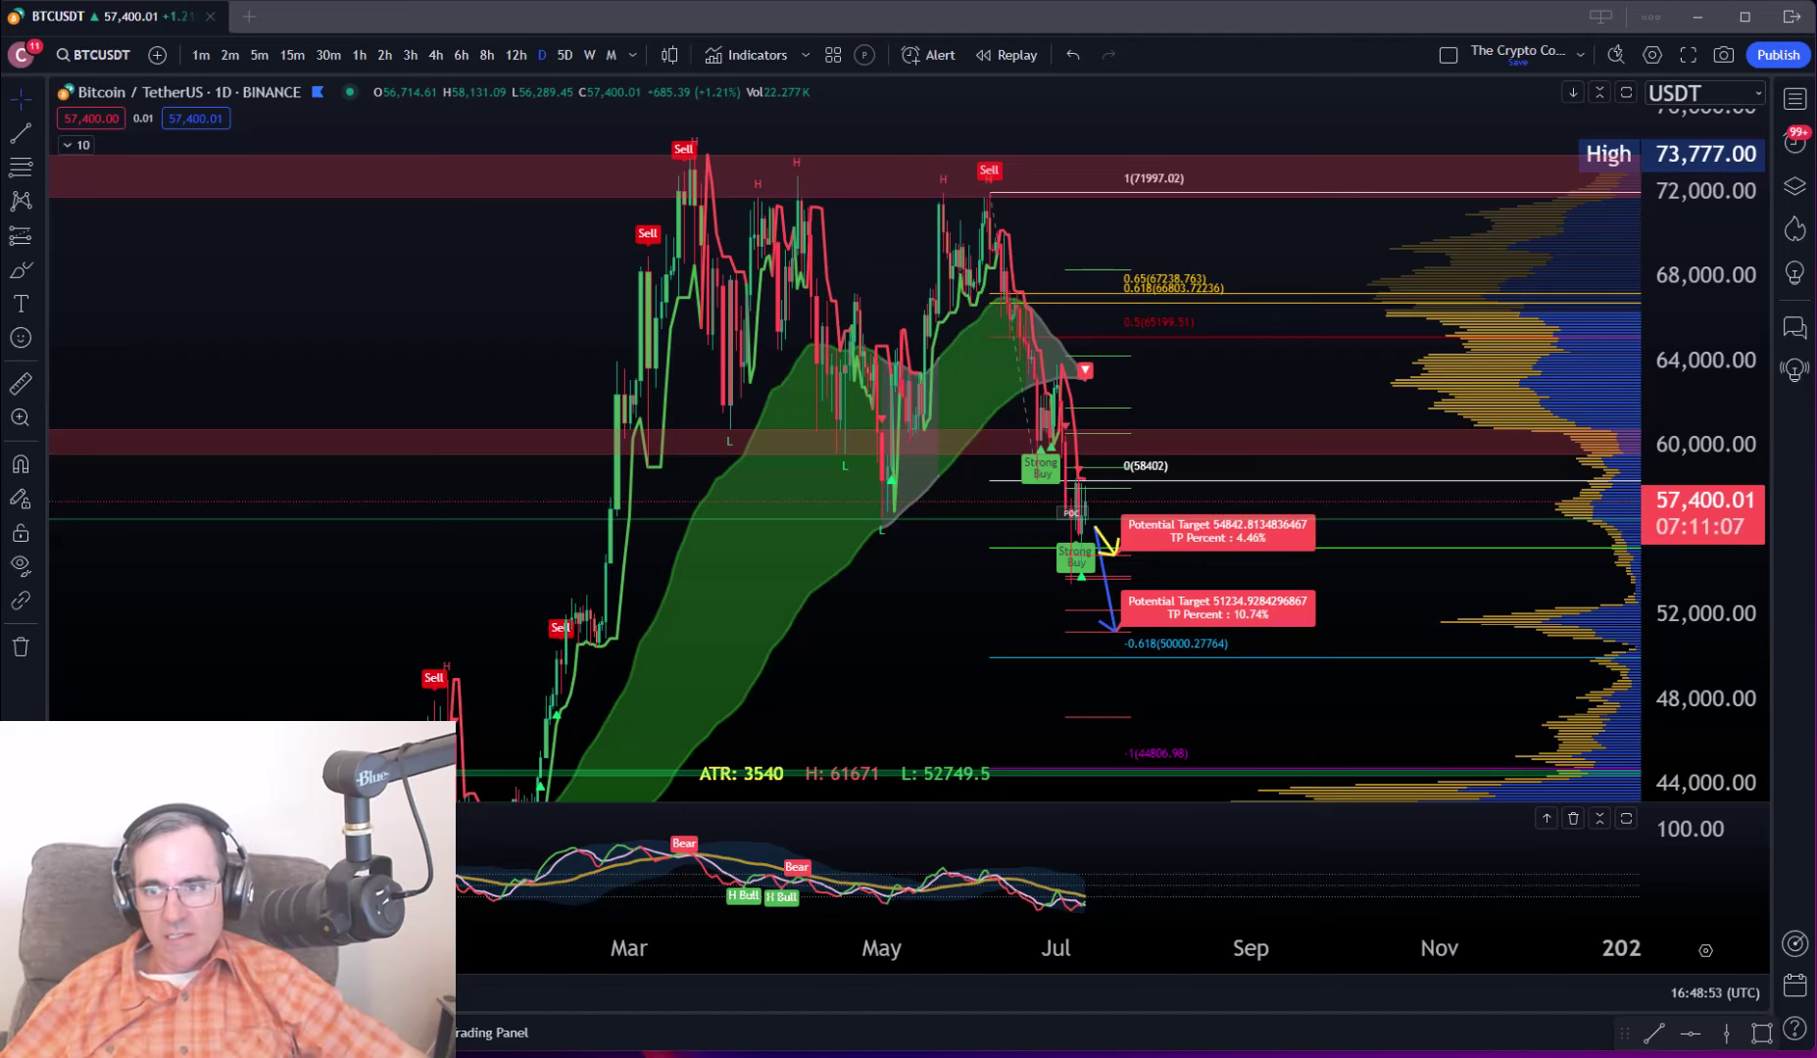
pyautogui.moveTo(1709, 238); pyautogui.dragTo(1705, 355)
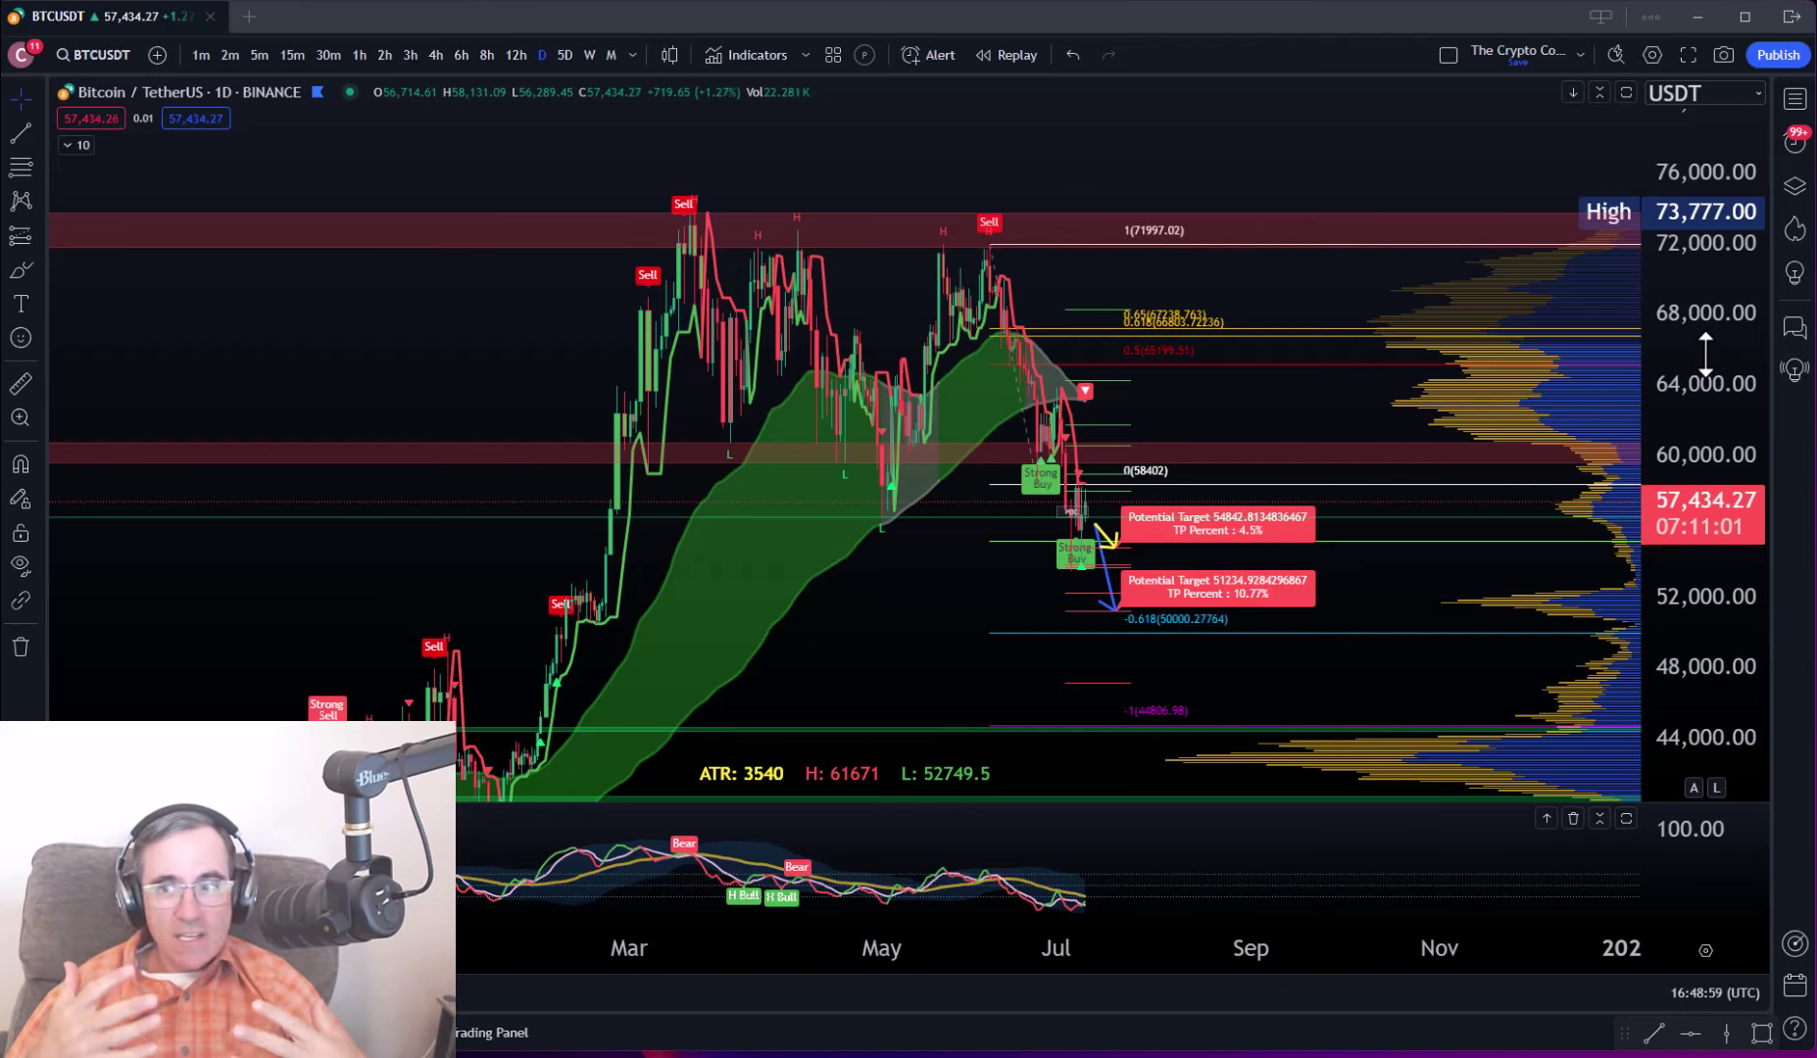
# Pick ETHUSDT from the watchlist and frame the March–July Ethereum daily history.
pyautogui.click(1795, 100)
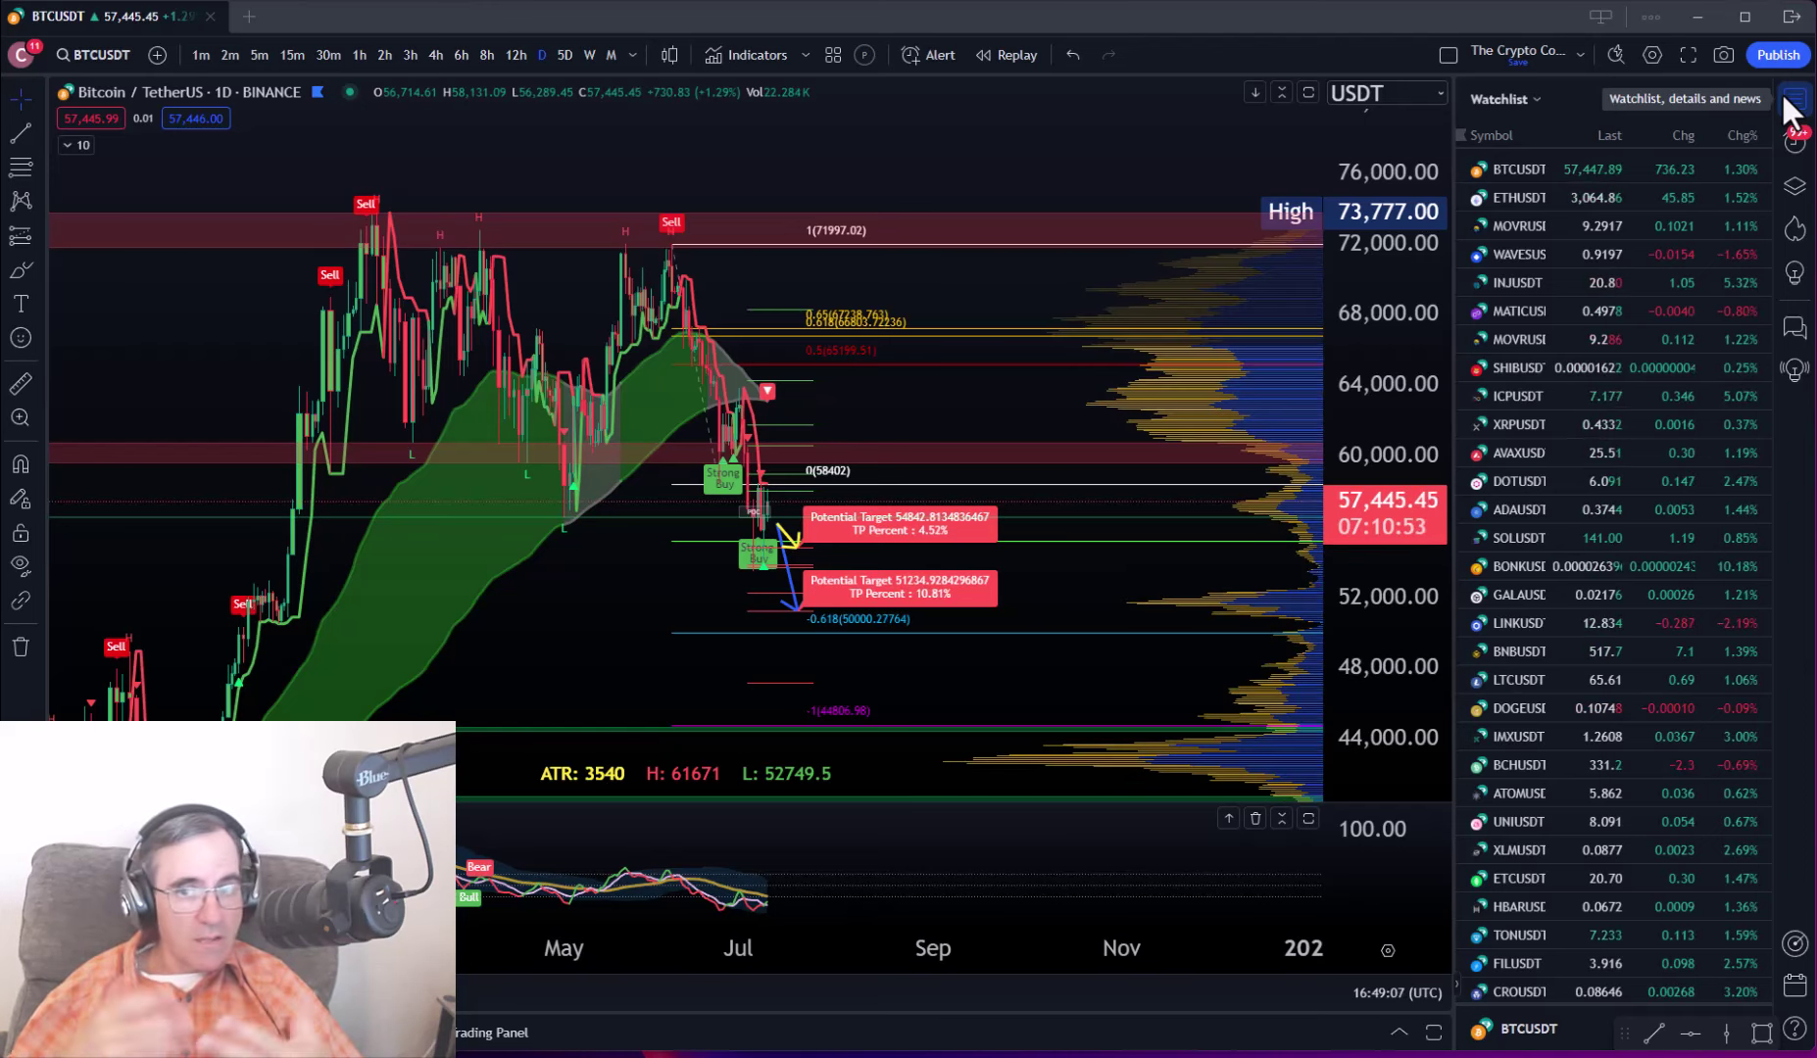
pyautogui.click(1486, 195)
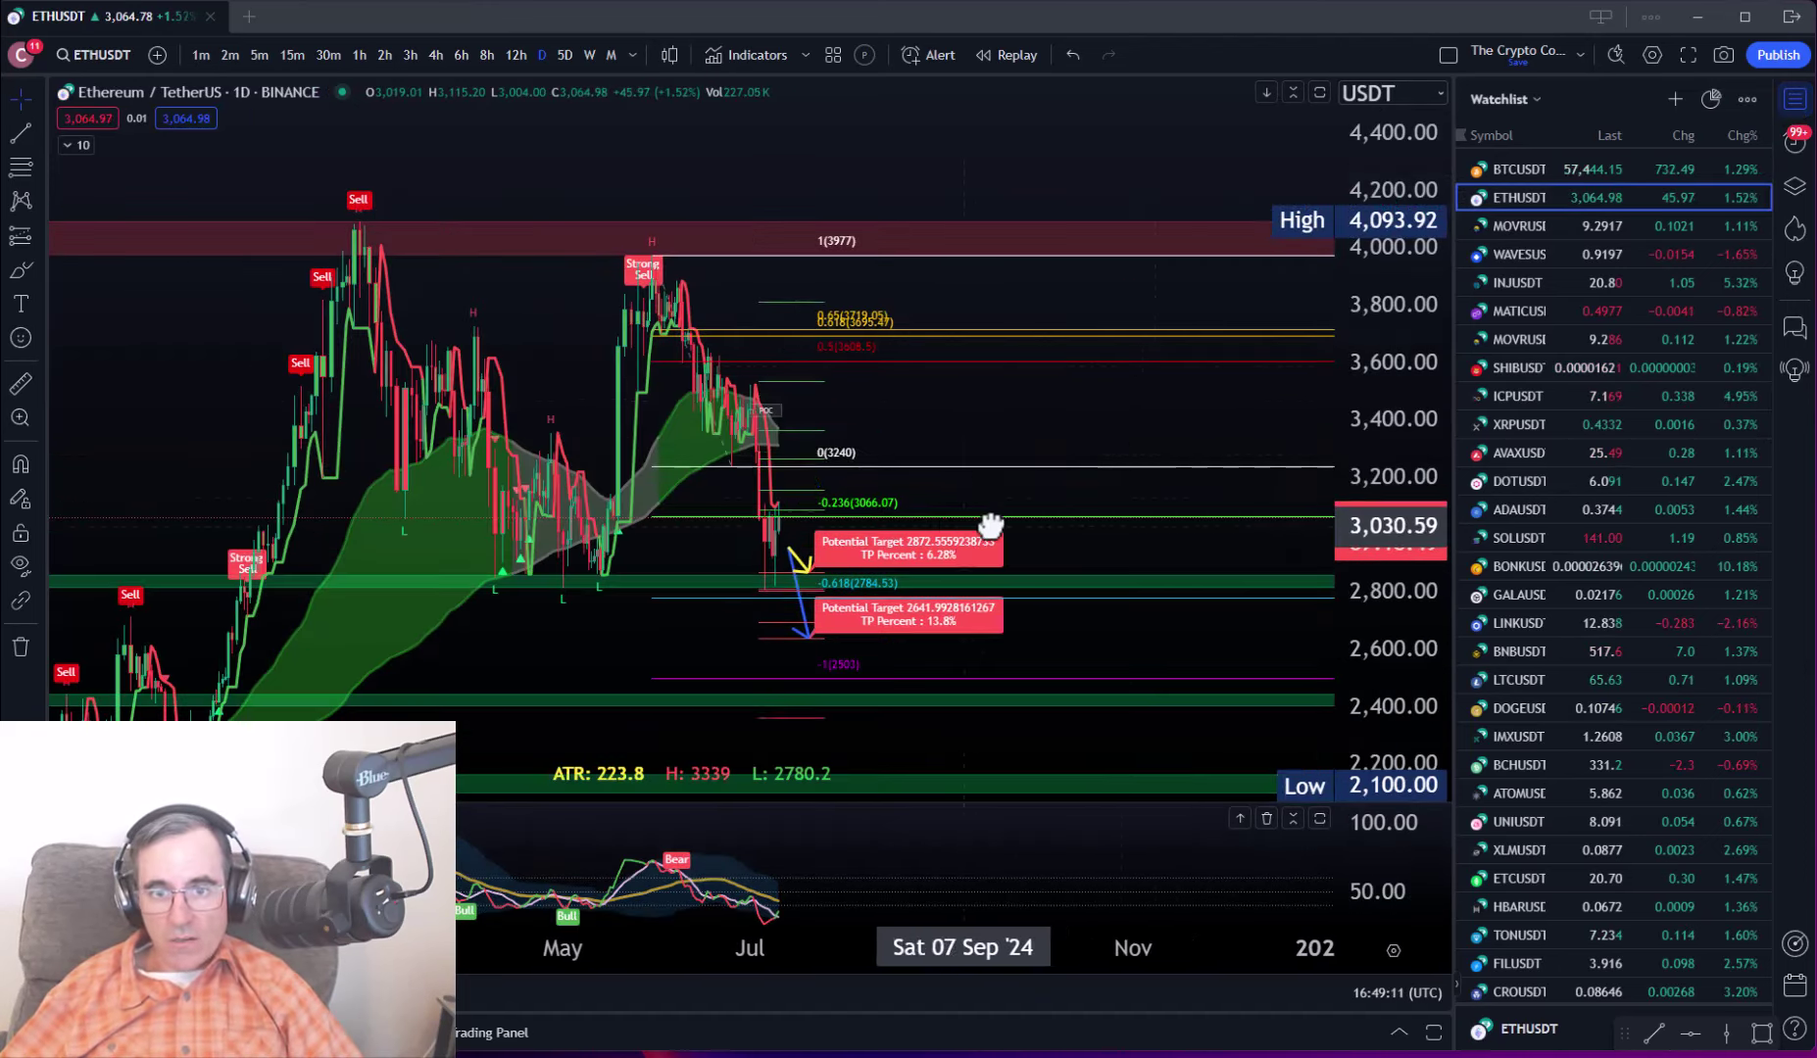
pyautogui.moveTo(1026, 516)
pyautogui.mouseDown()
pyautogui.moveTo(1087, 487)
pyautogui.moveTo(1043, 515)
pyautogui.moveTo(1024, 487)
pyautogui.moveTo(1019, 537)
pyautogui.mouseUp()
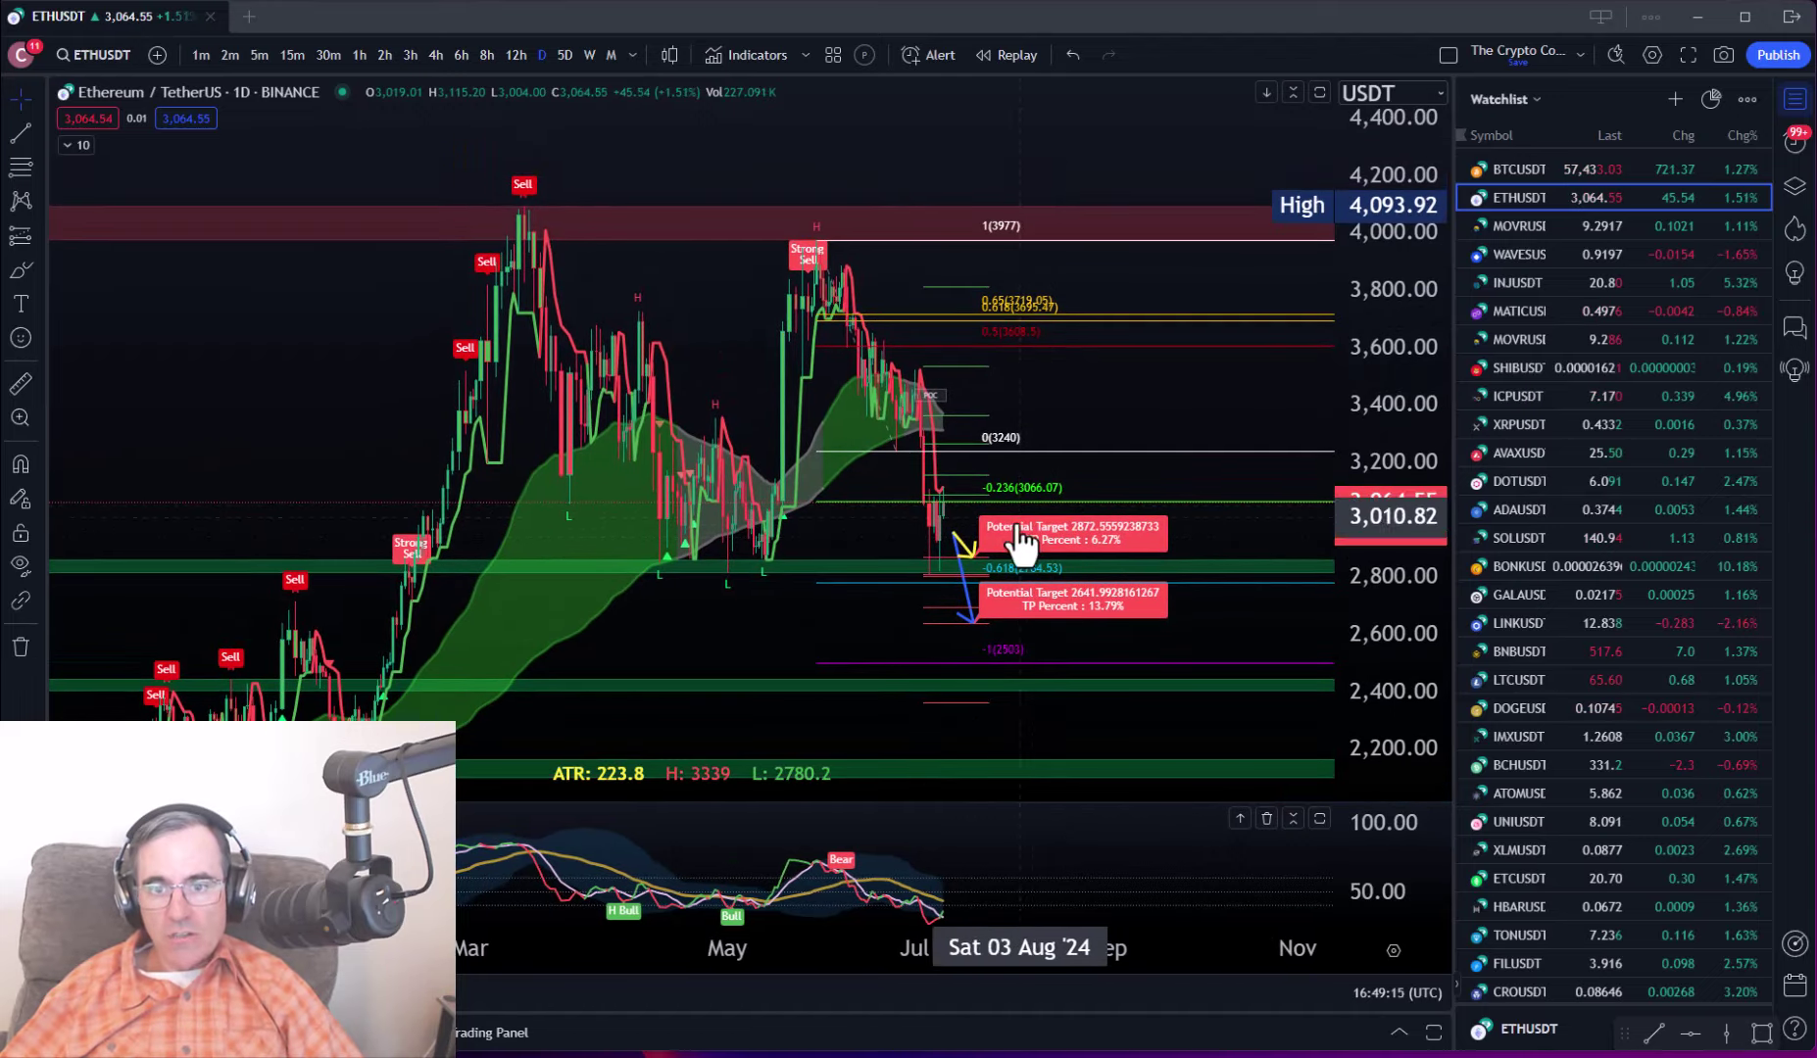
pyautogui.scroll(2, 860, 584)
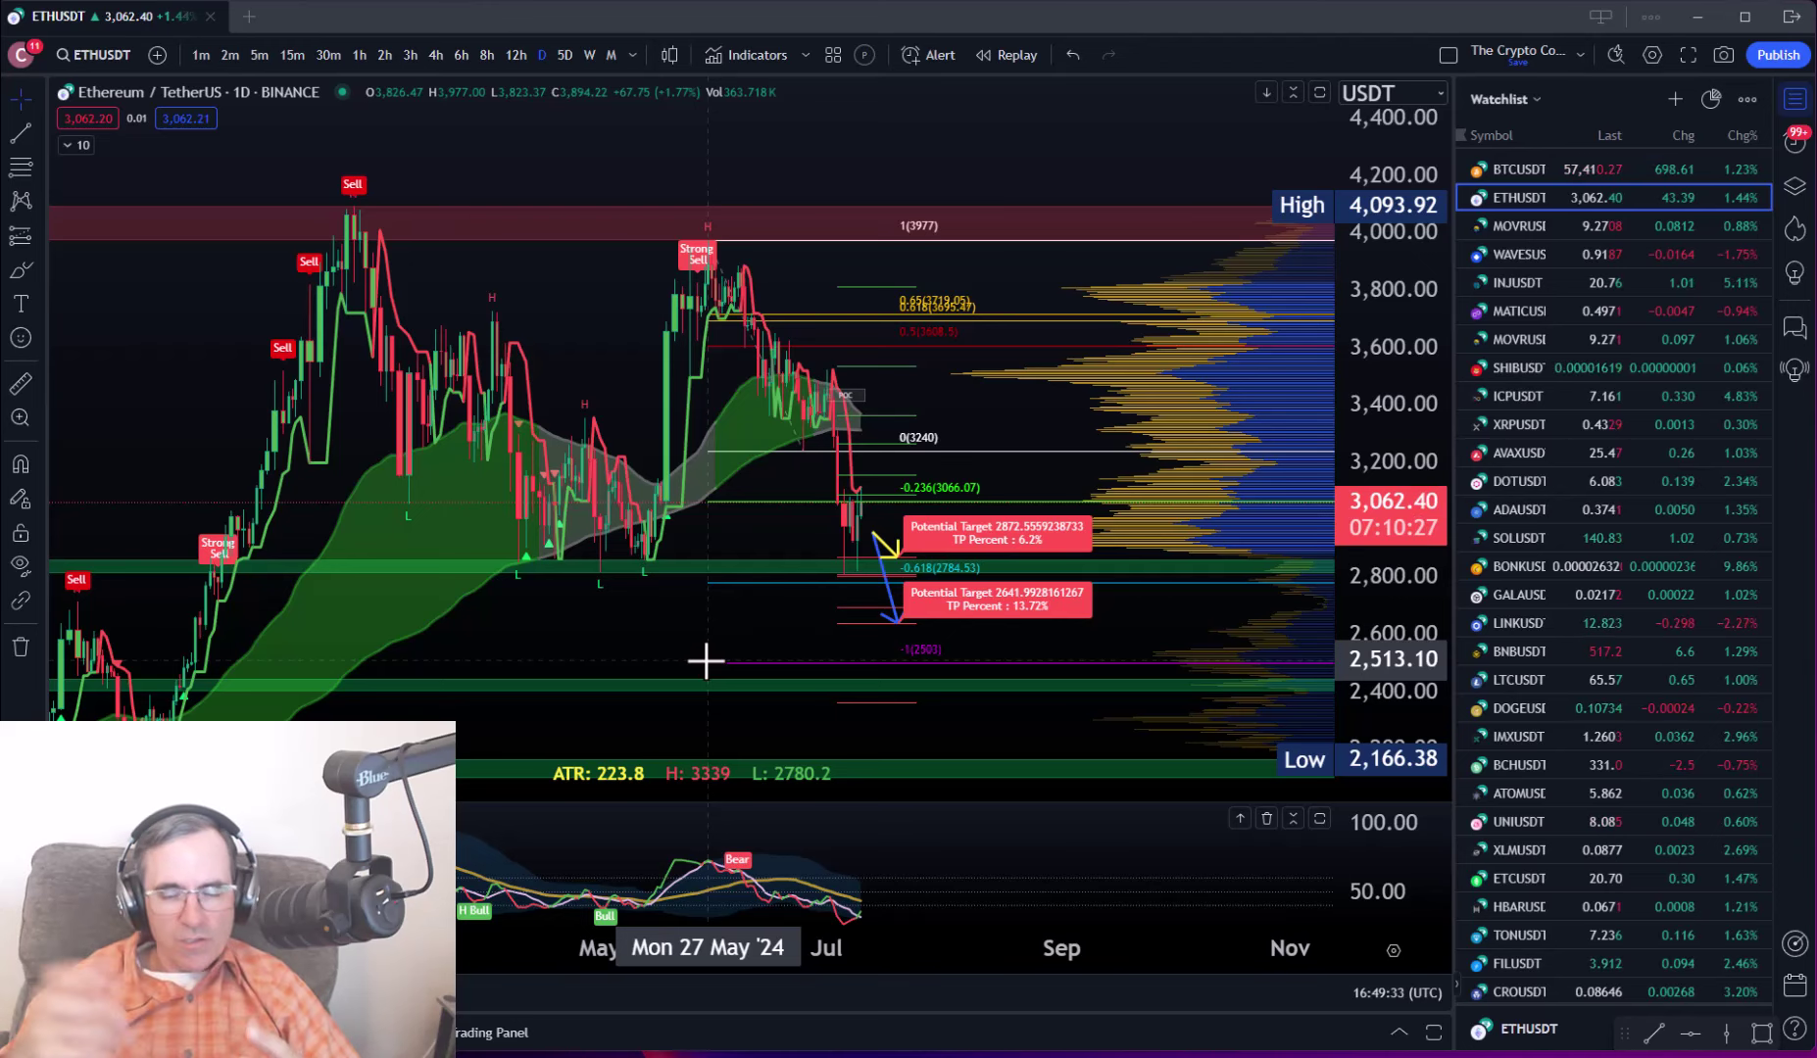
# Load the INJ/USDT chart and frame recent candles with downside targets at 12.06% and 17.79%.
pyautogui.click(1509, 281)
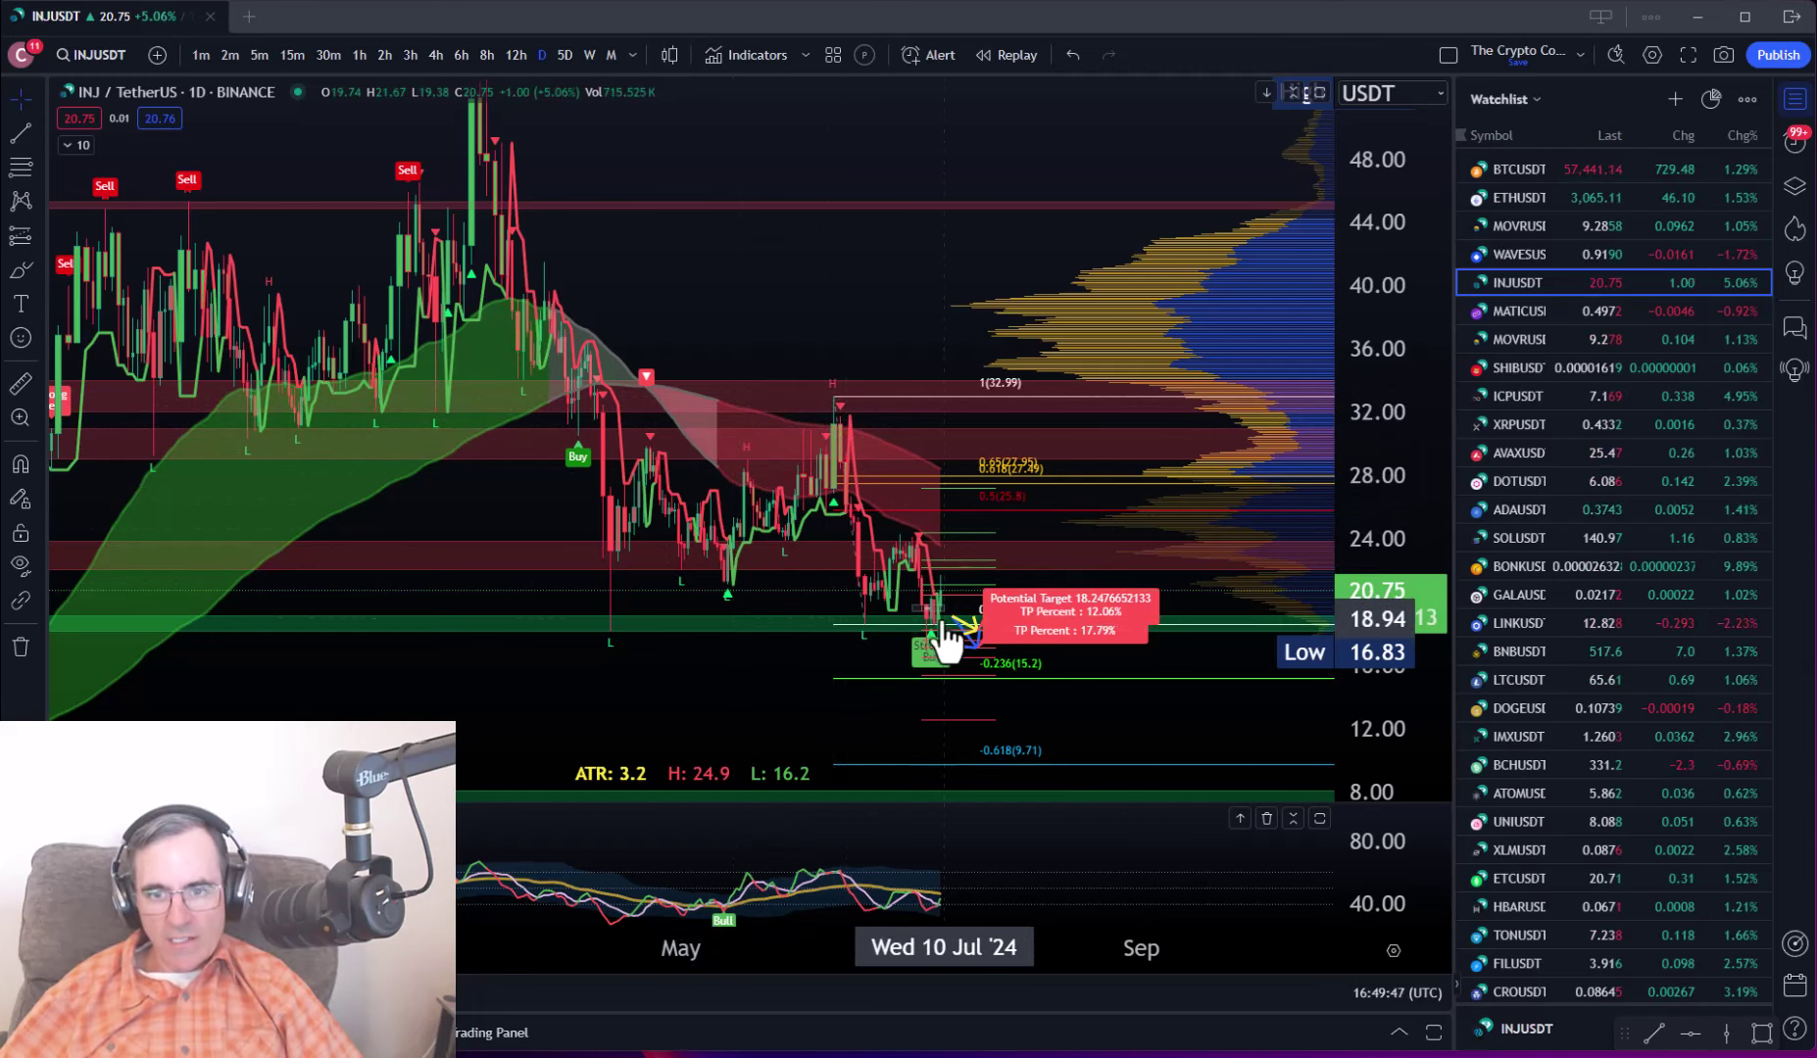
pyautogui.moveTo(730, 681); pyautogui.dragTo(580, 658)
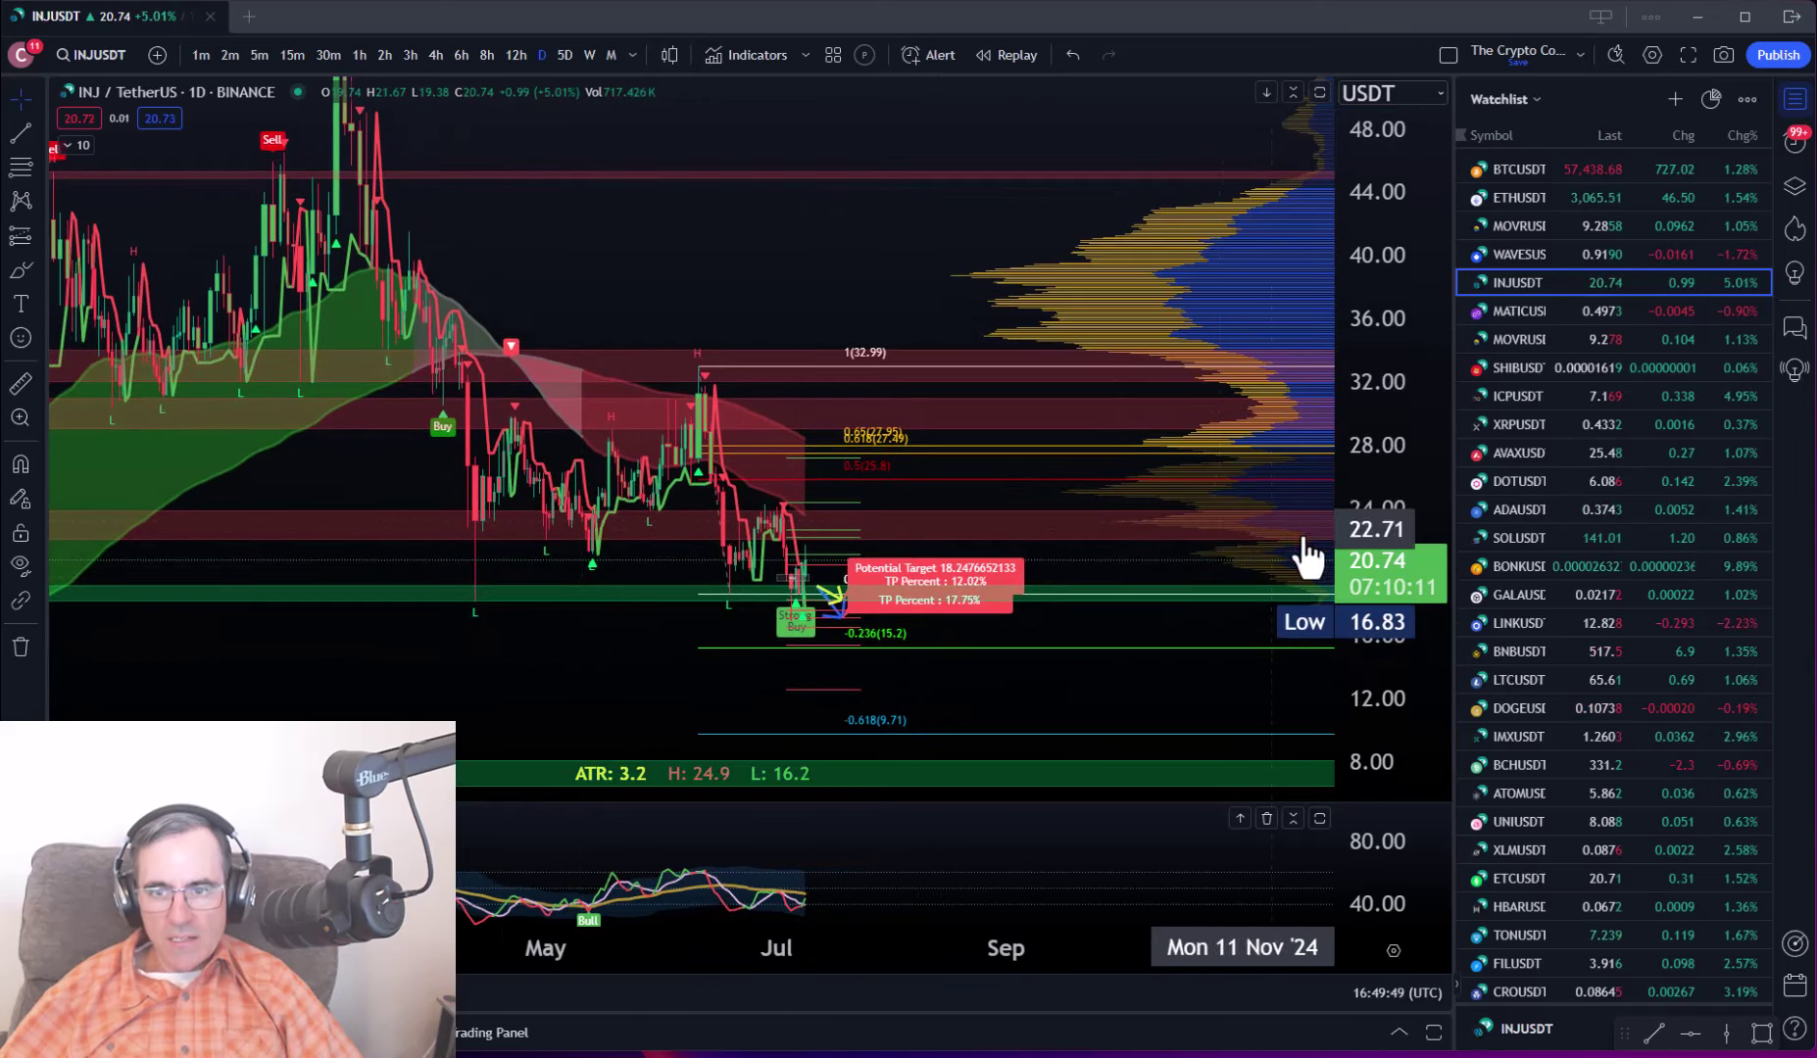
pyautogui.moveTo(1355, 534); pyautogui.dragTo(1357, 446)
pyautogui.scroll(2, 916, 503)
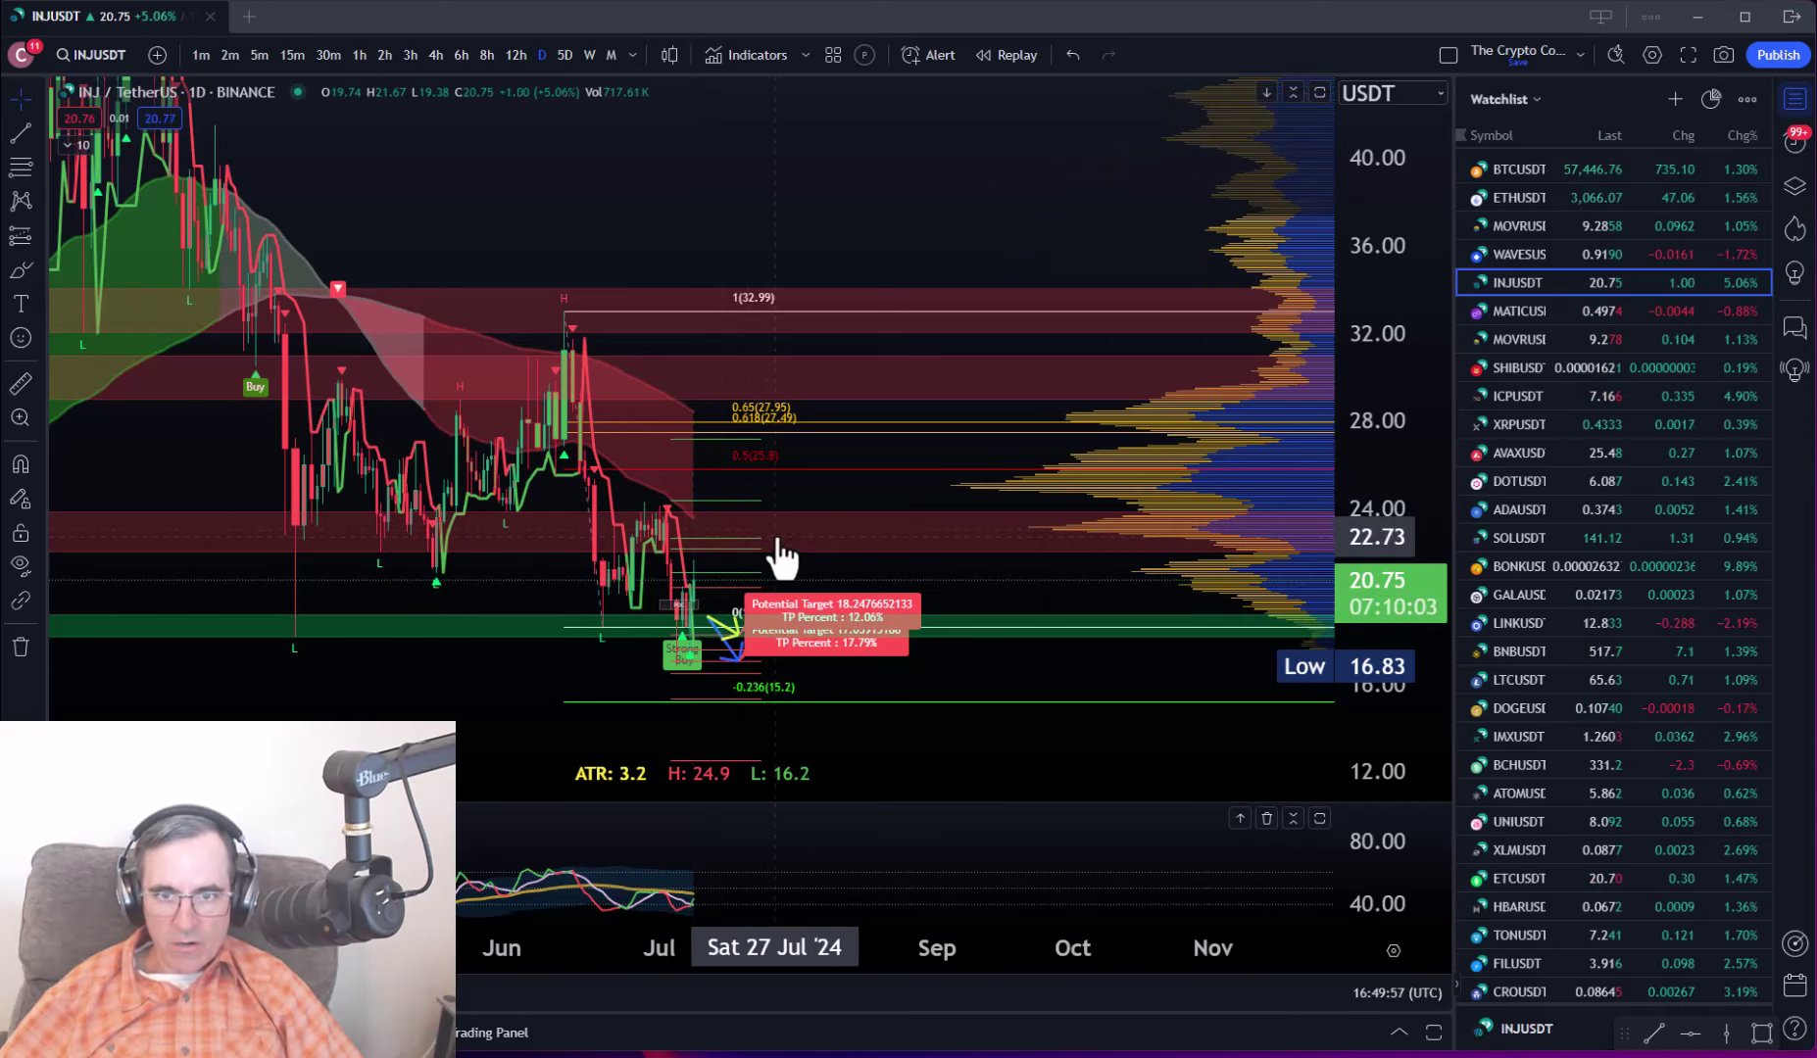
pyautogui.scroll(-2, 873, 530)
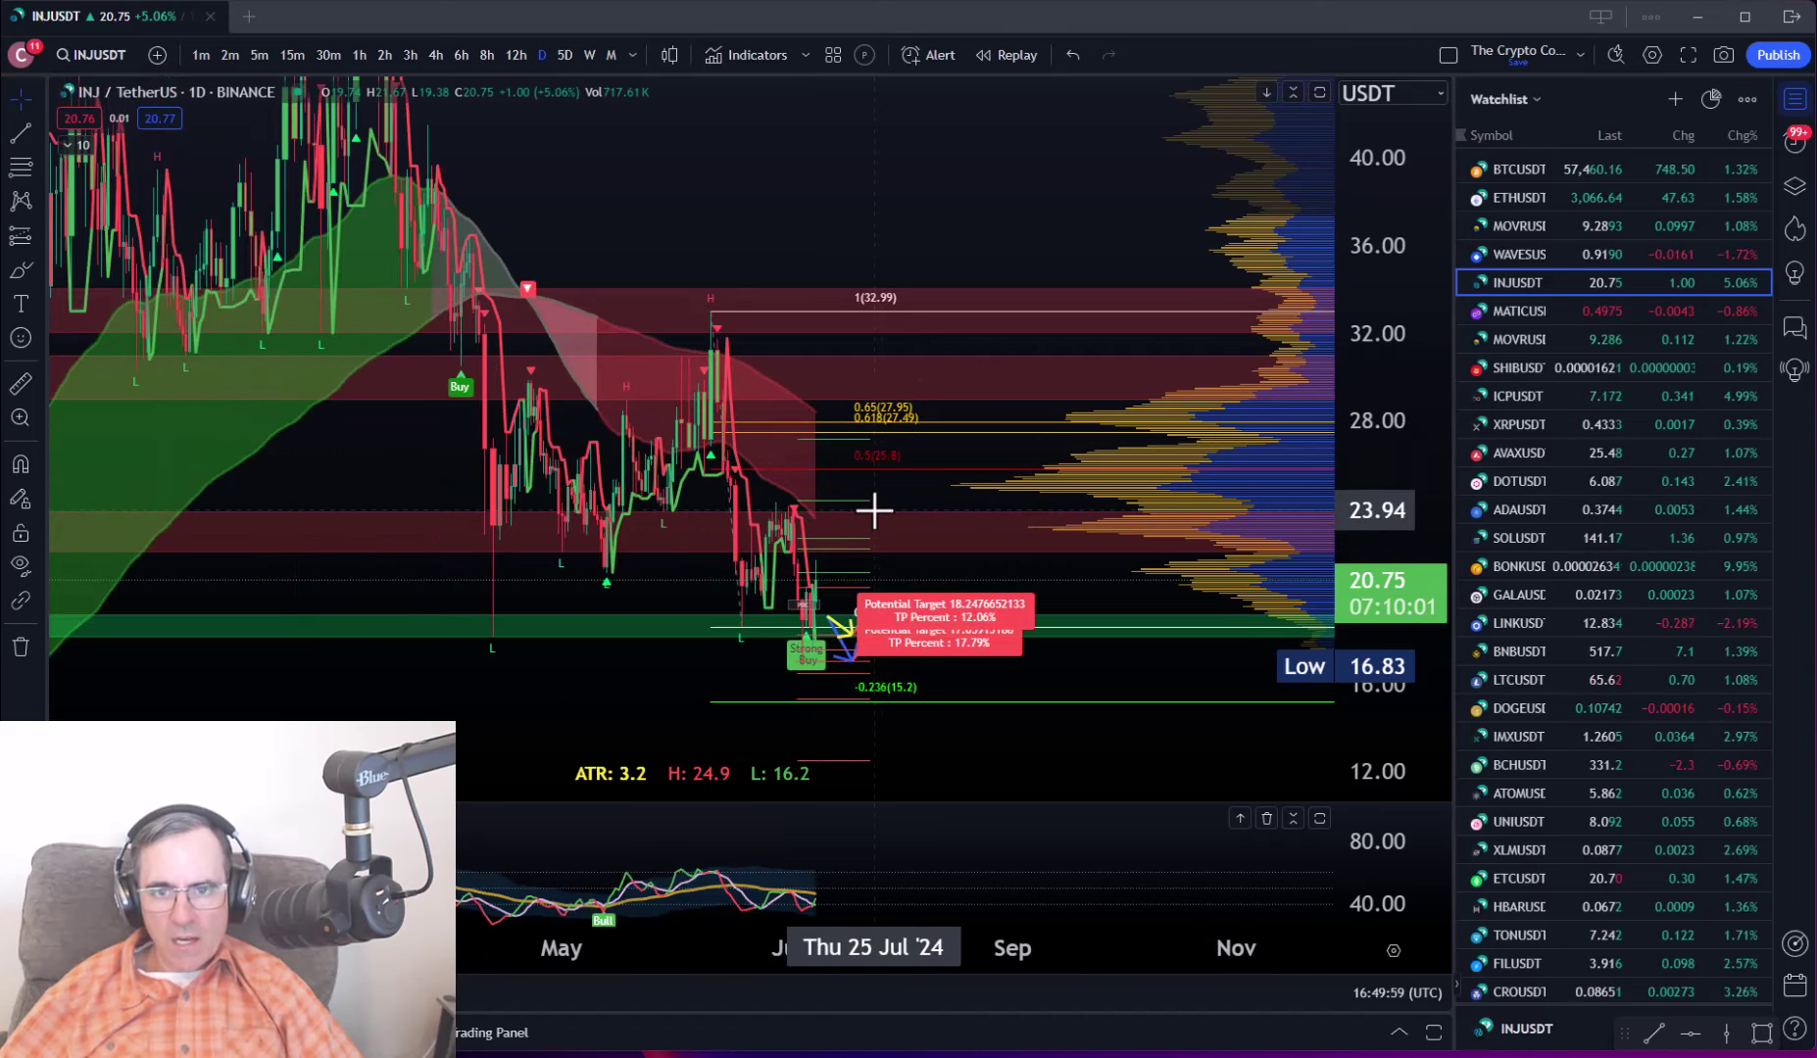
pyautogui.scroll(2, 872, 515)
pyautogui.moveTo(373, 510); pyautogui.dragTo(436, 498)
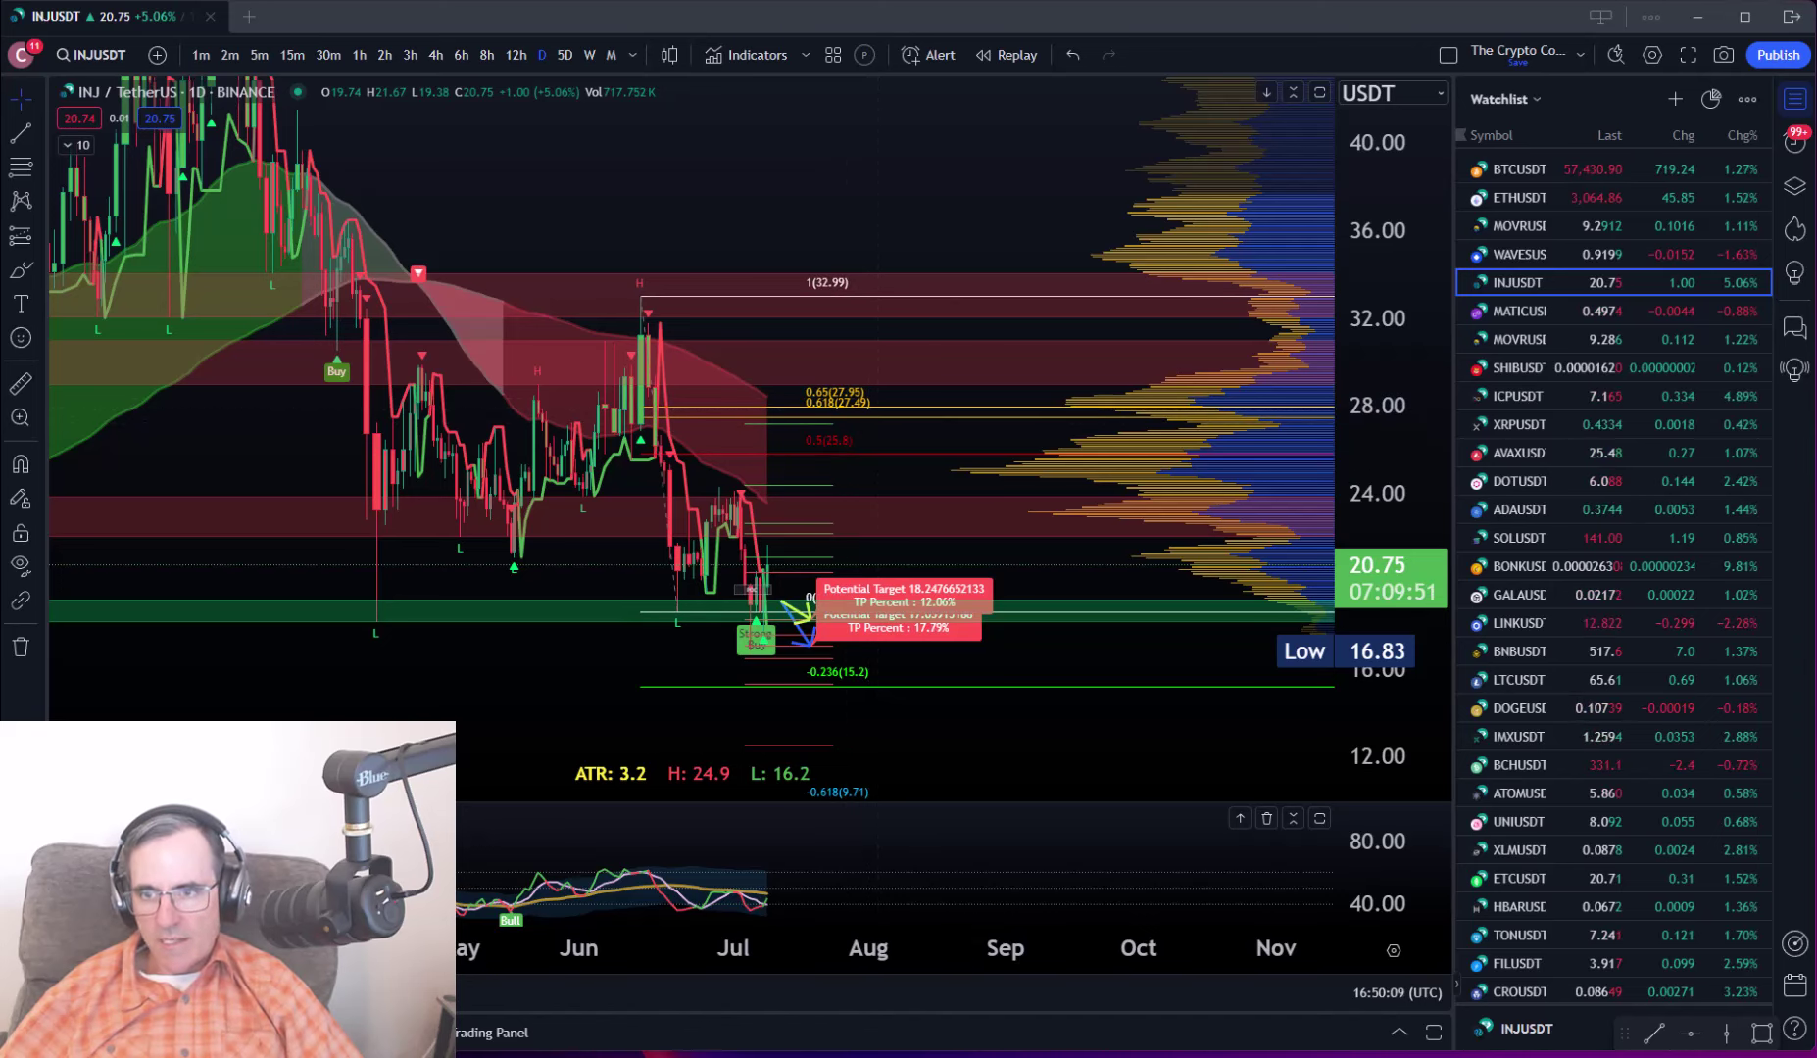
# Load the XRP/USDT chart, stretching the price scale and framing April through July.
pyautogui.click(1554, 430)
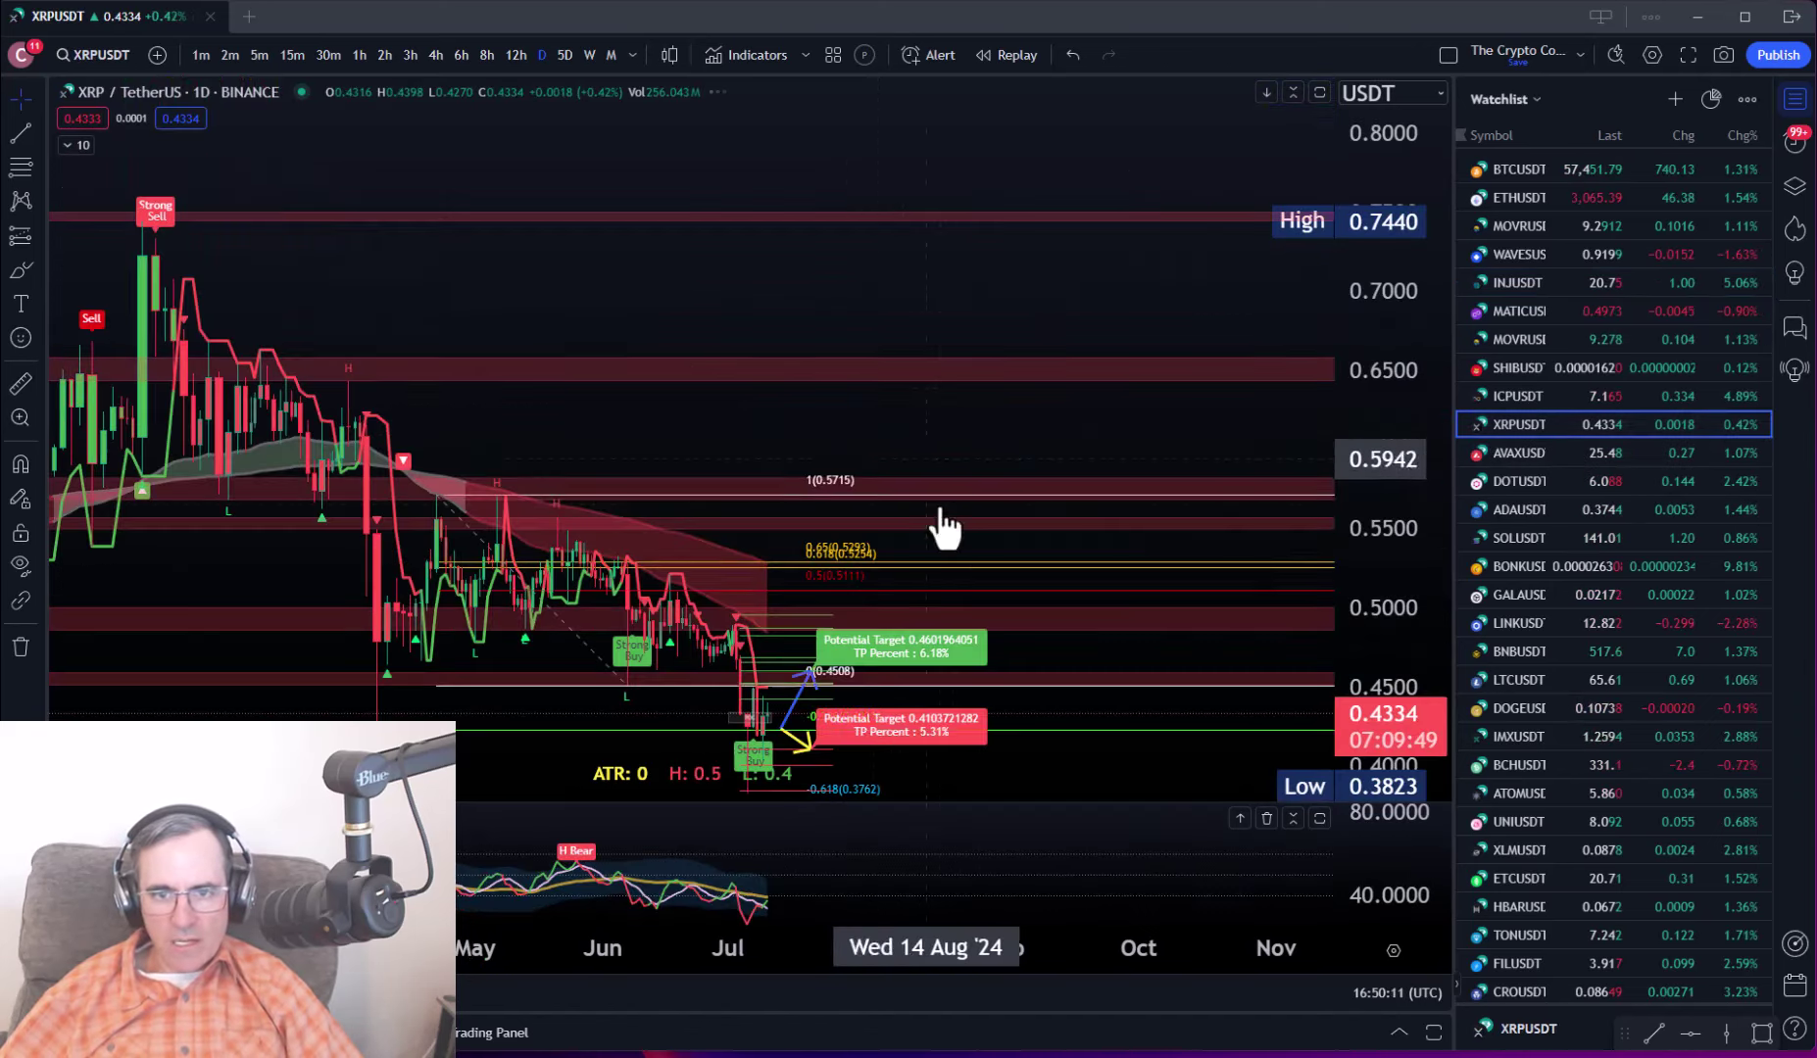
pyautogui.moveTo(1398, 456); pyautogui.dragTo(1407, 366)
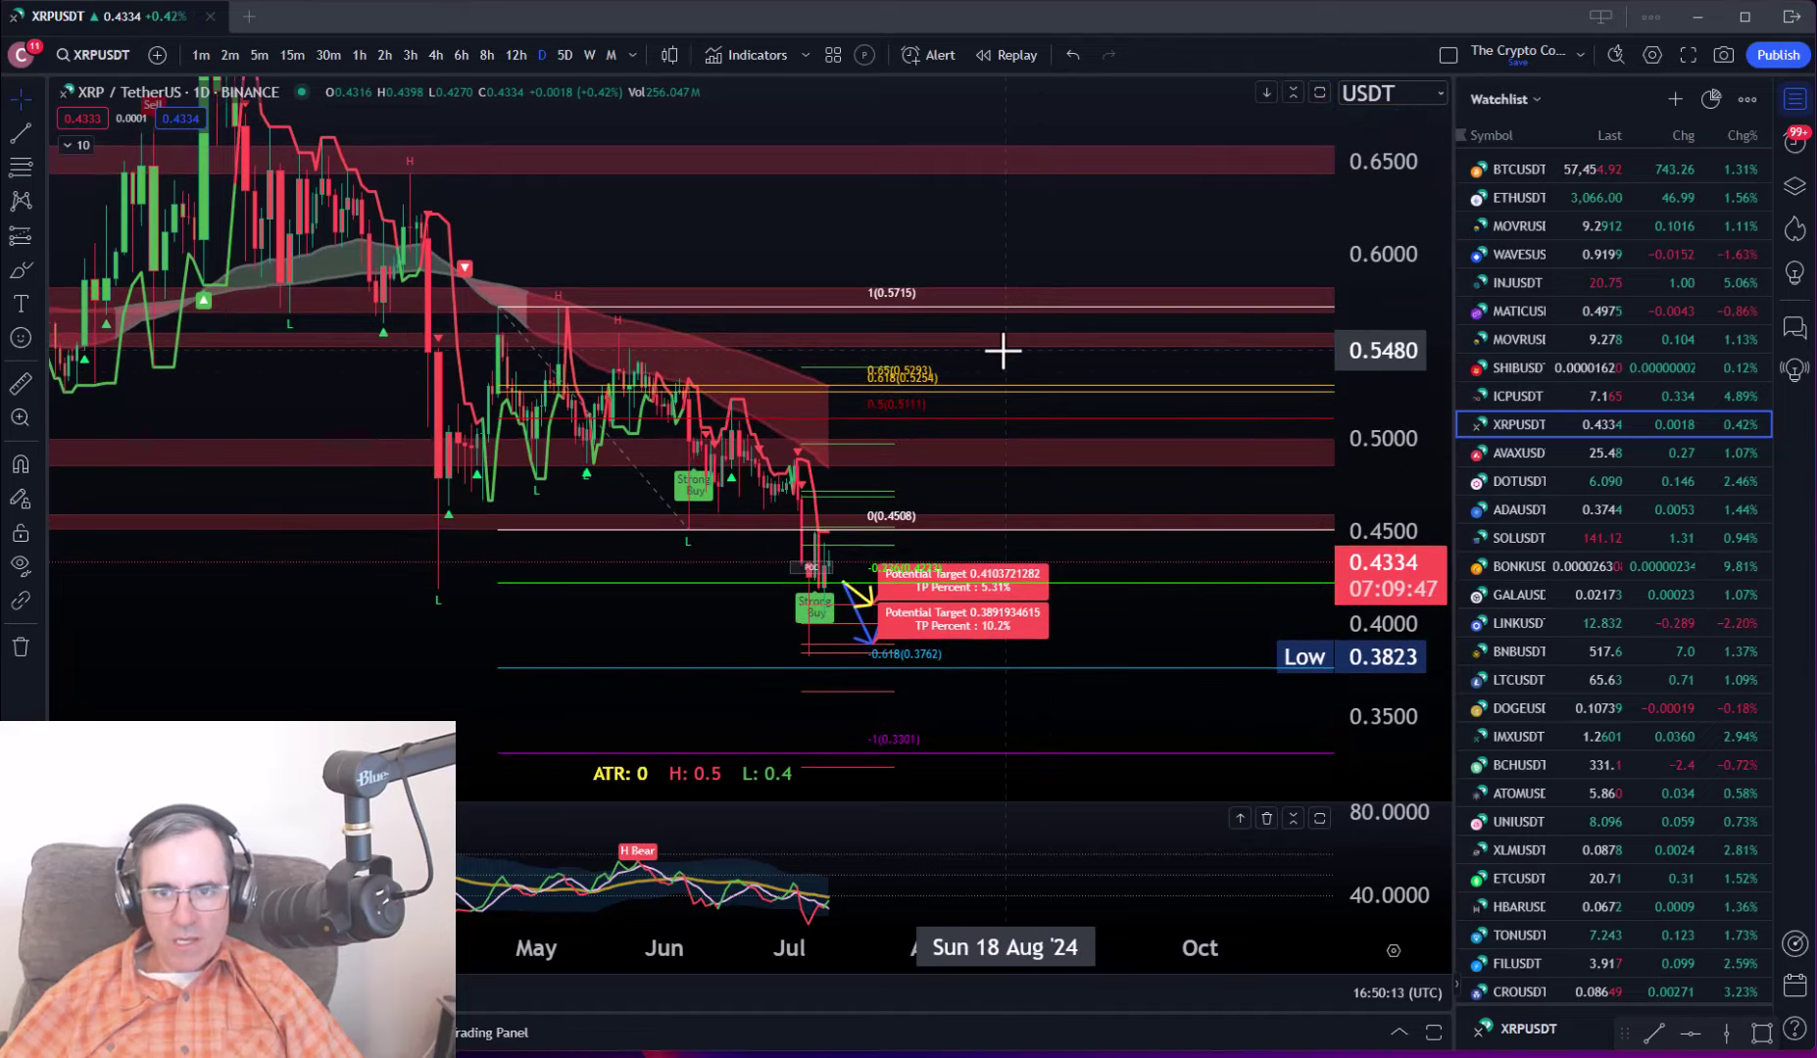
pyautogui.moveTo(1001, 353); pyautogui.dragTo(1055, 418)
pyautogui.scroll(2, 921, 431)
pyautogui.scroll(1, 935, 465)
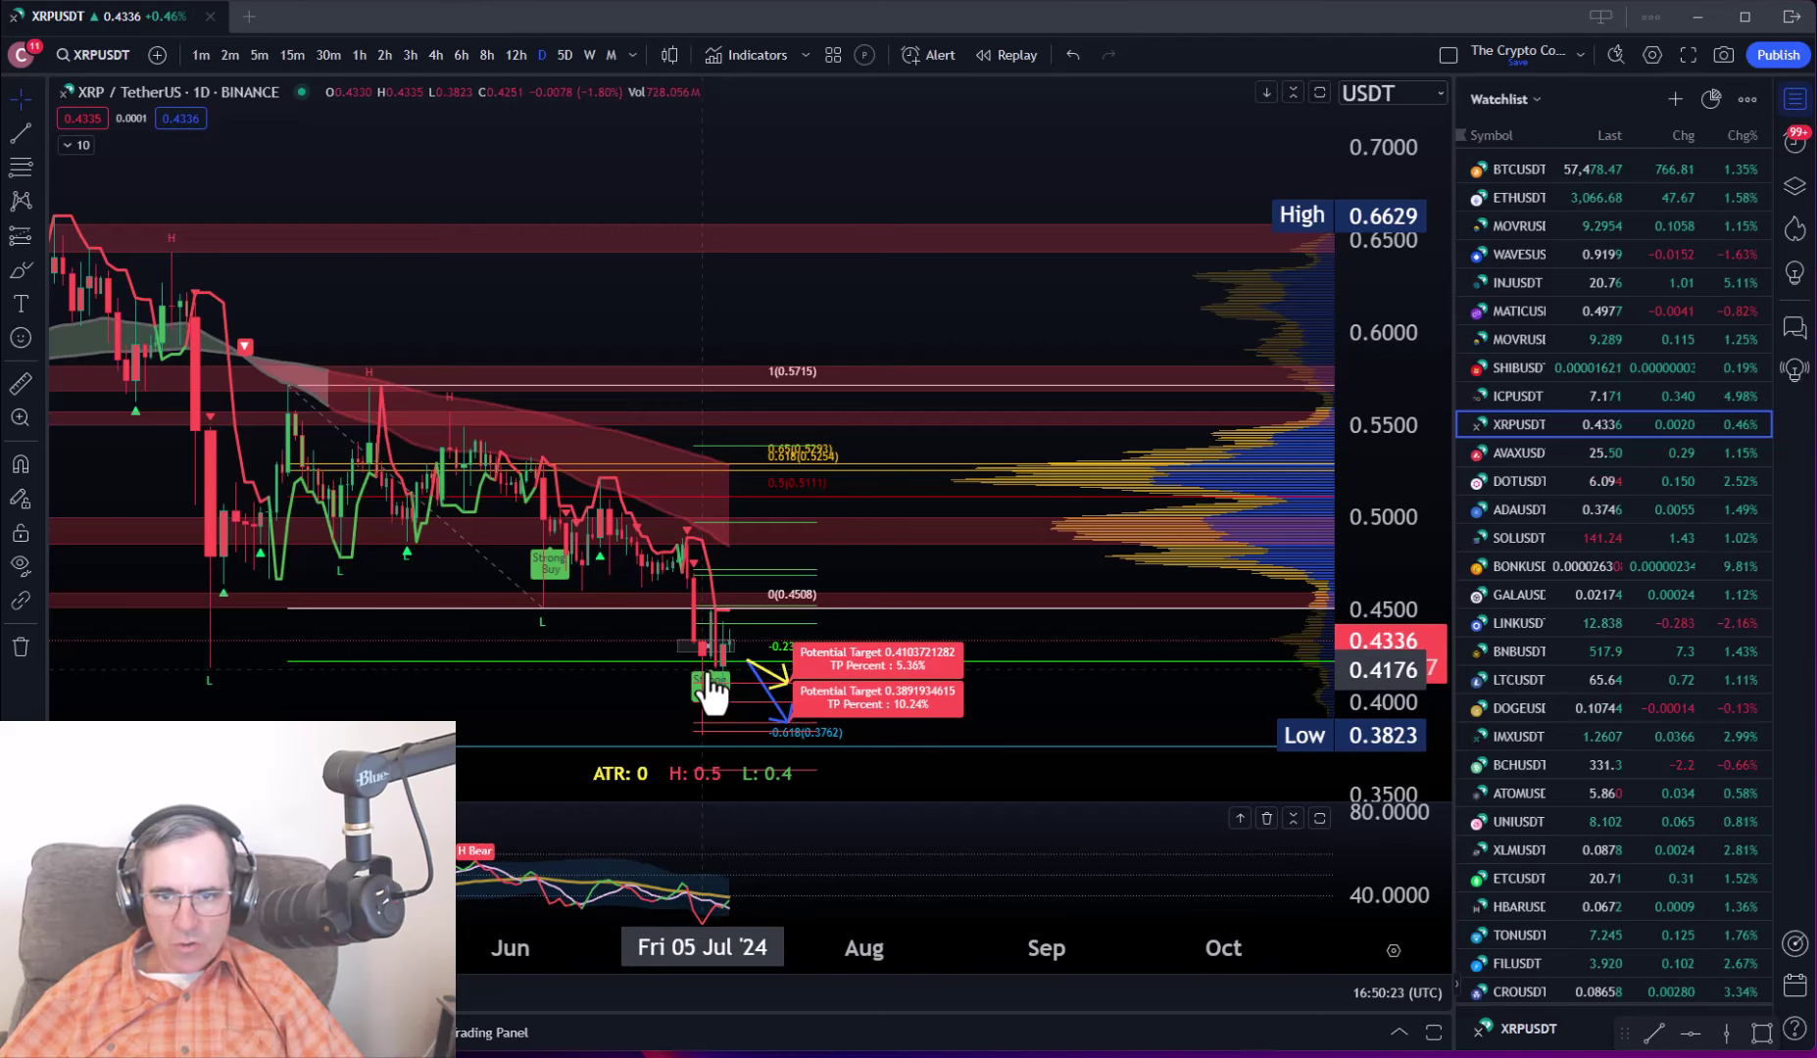
pyautogui.moveTo(495, 628); pyautogui.dragTo(831, 657)
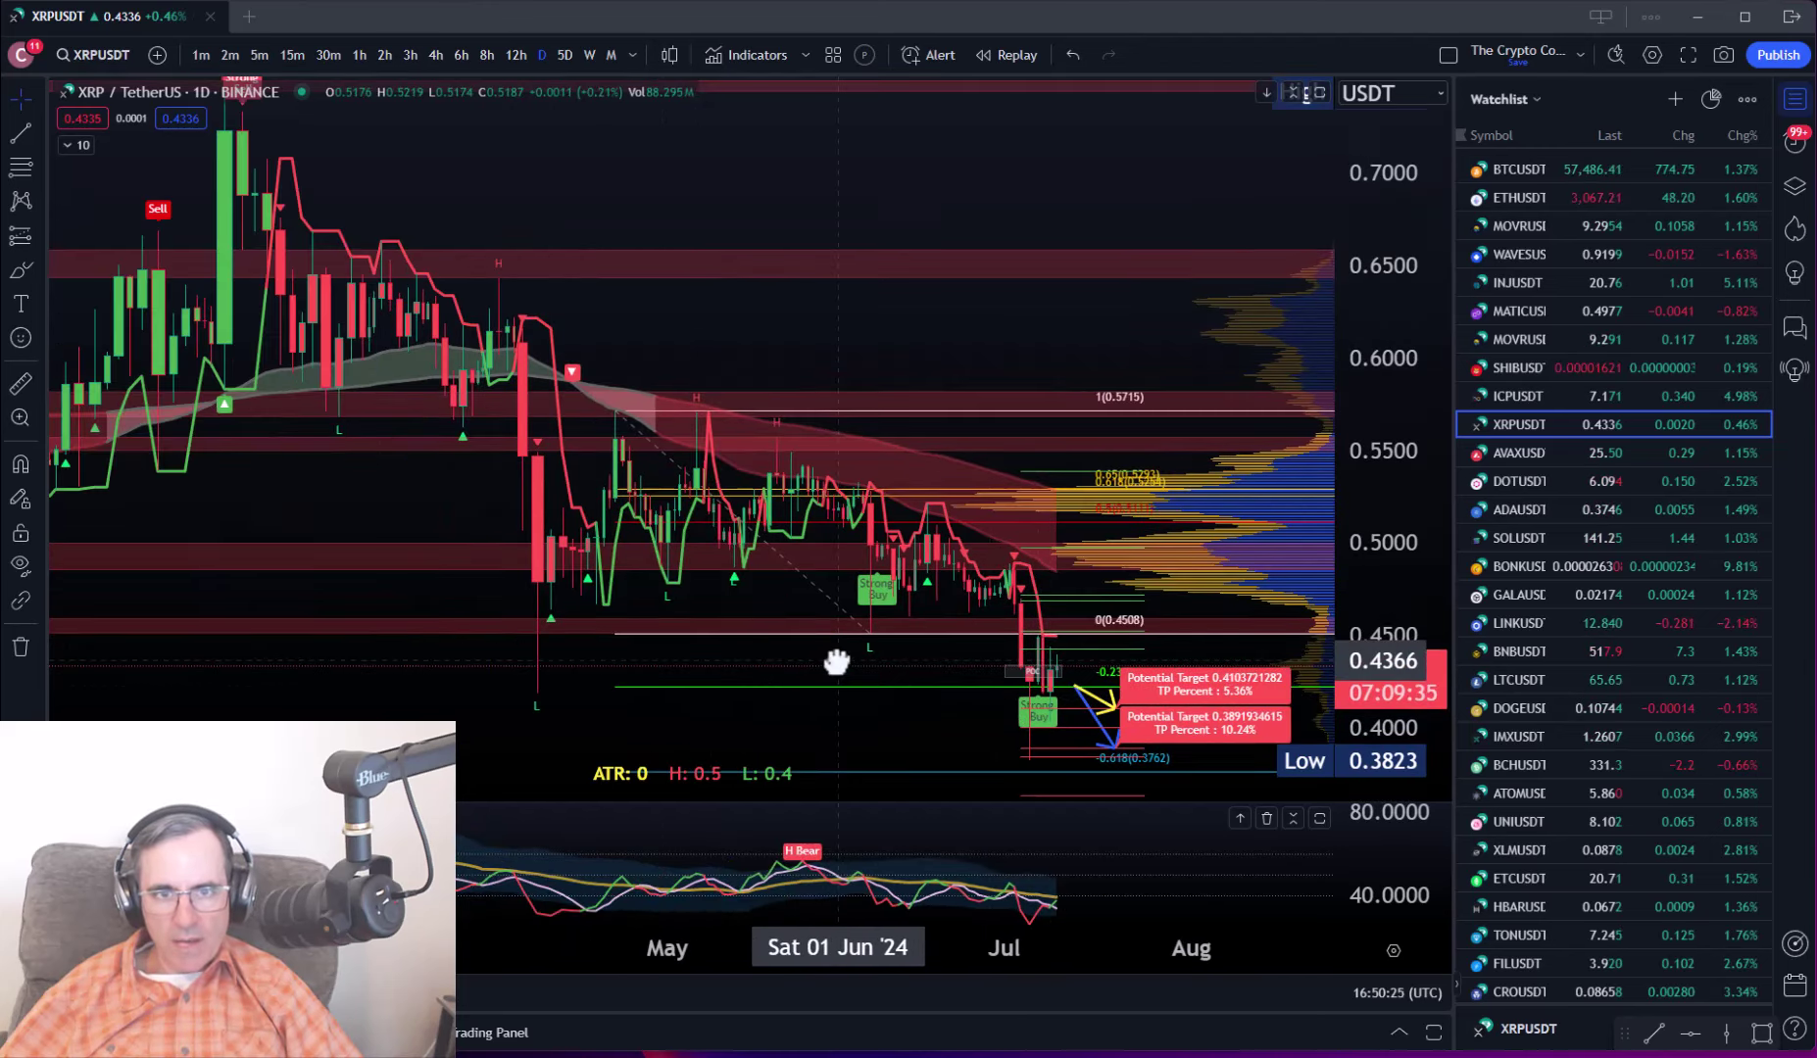
# Load the SOL/USDT chart, auto-fit its price scale, and measure the rally from a Buy low.
pyautogui.click(1520, 539)
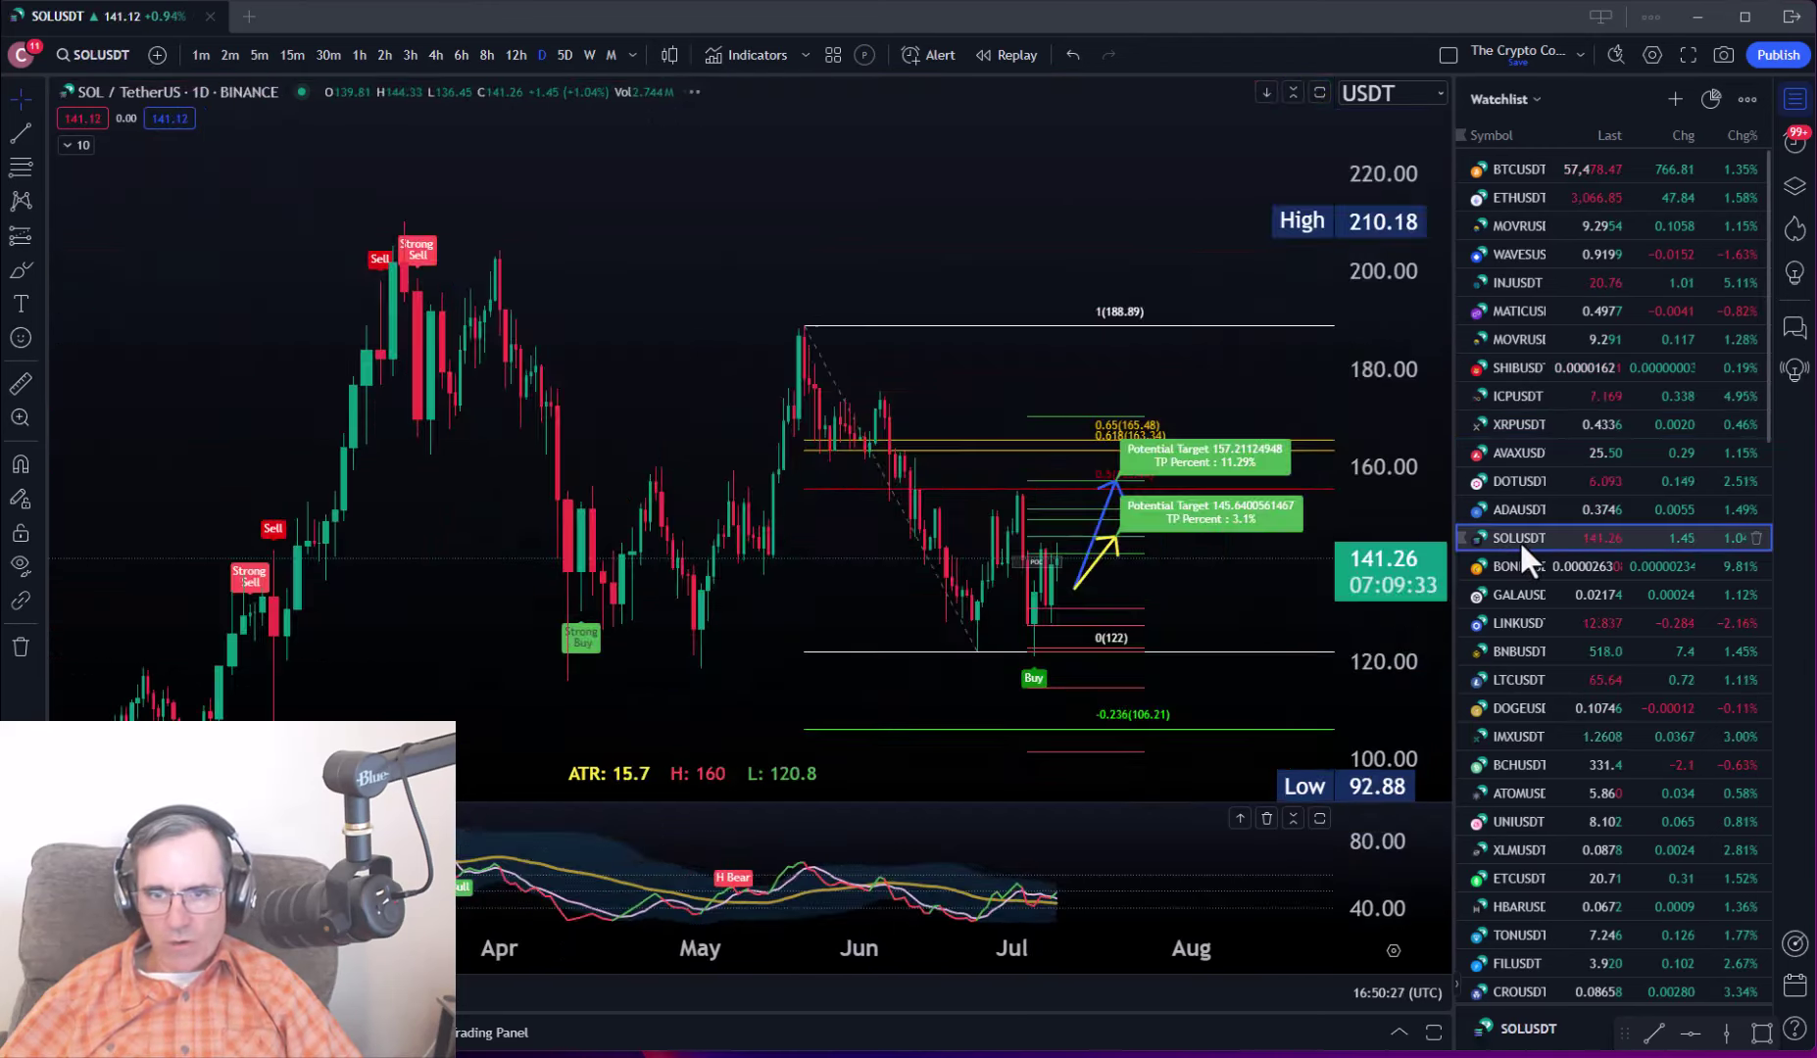
pyautogui.moveTo(1395, 511); pyautogui.dragTo(1396, 461)
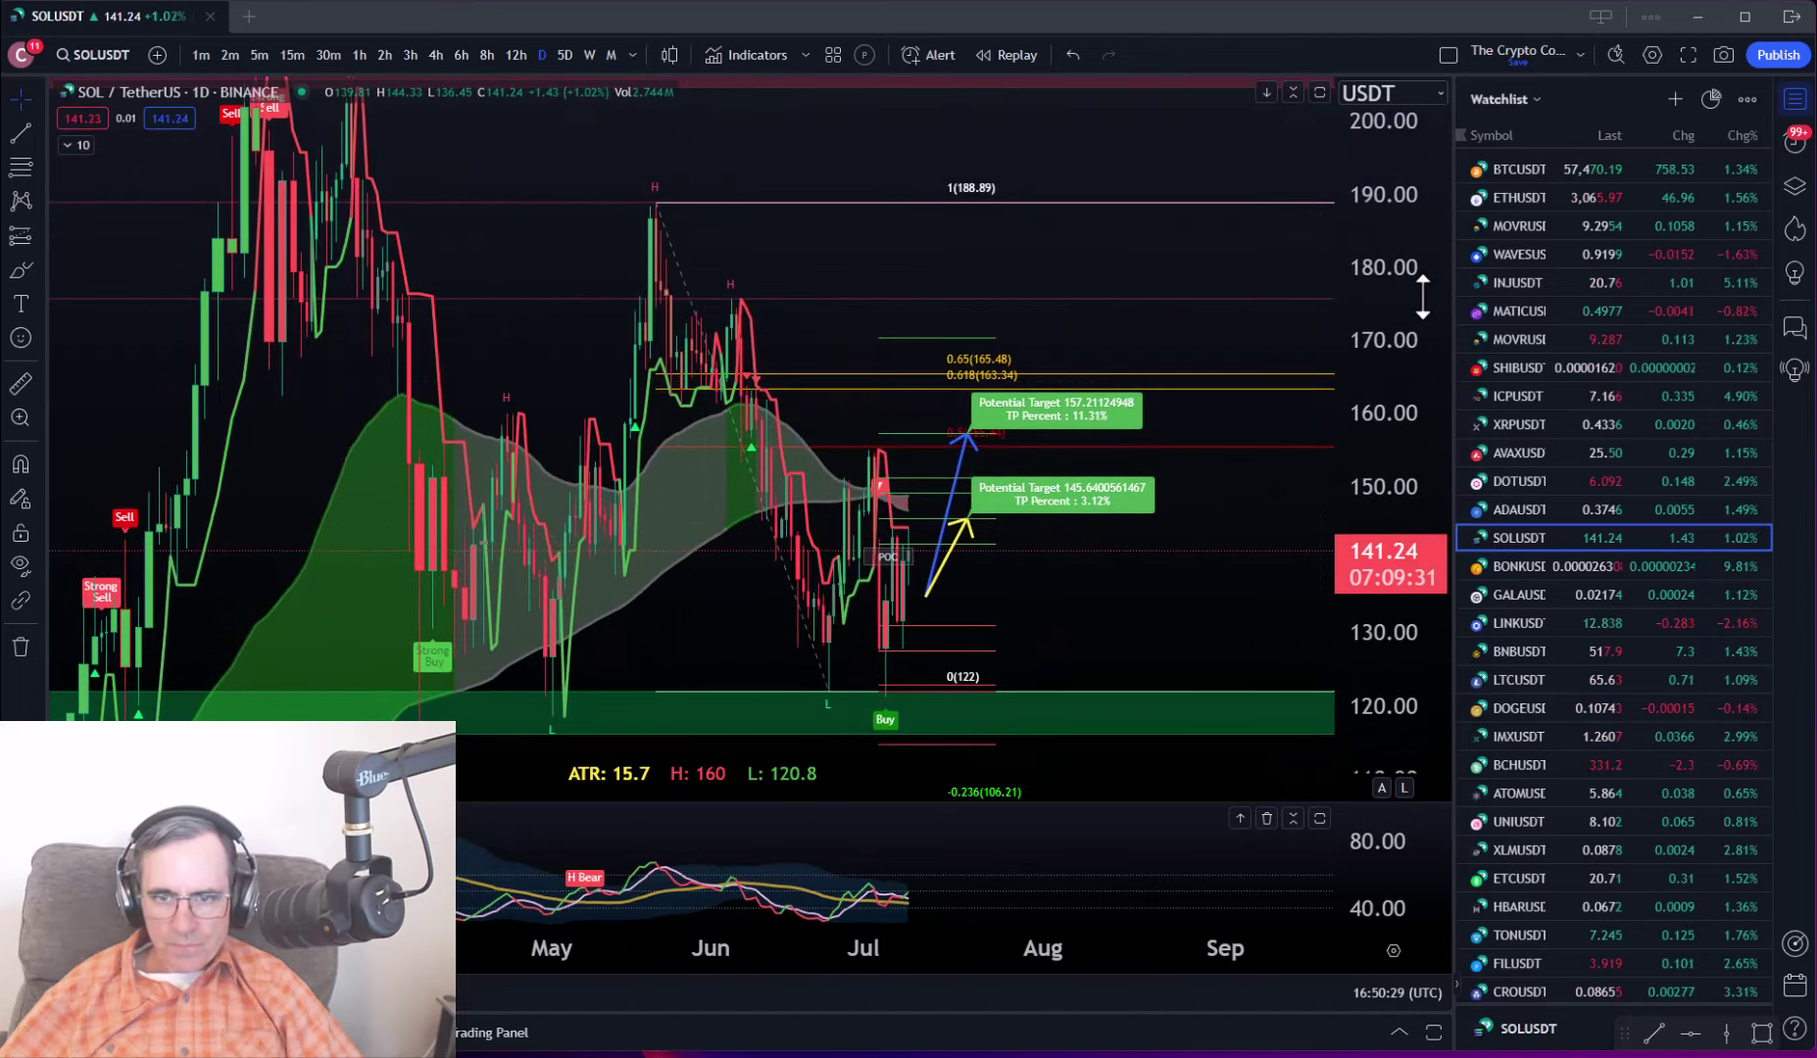
pyautogui.doubleClick(1360, 250)
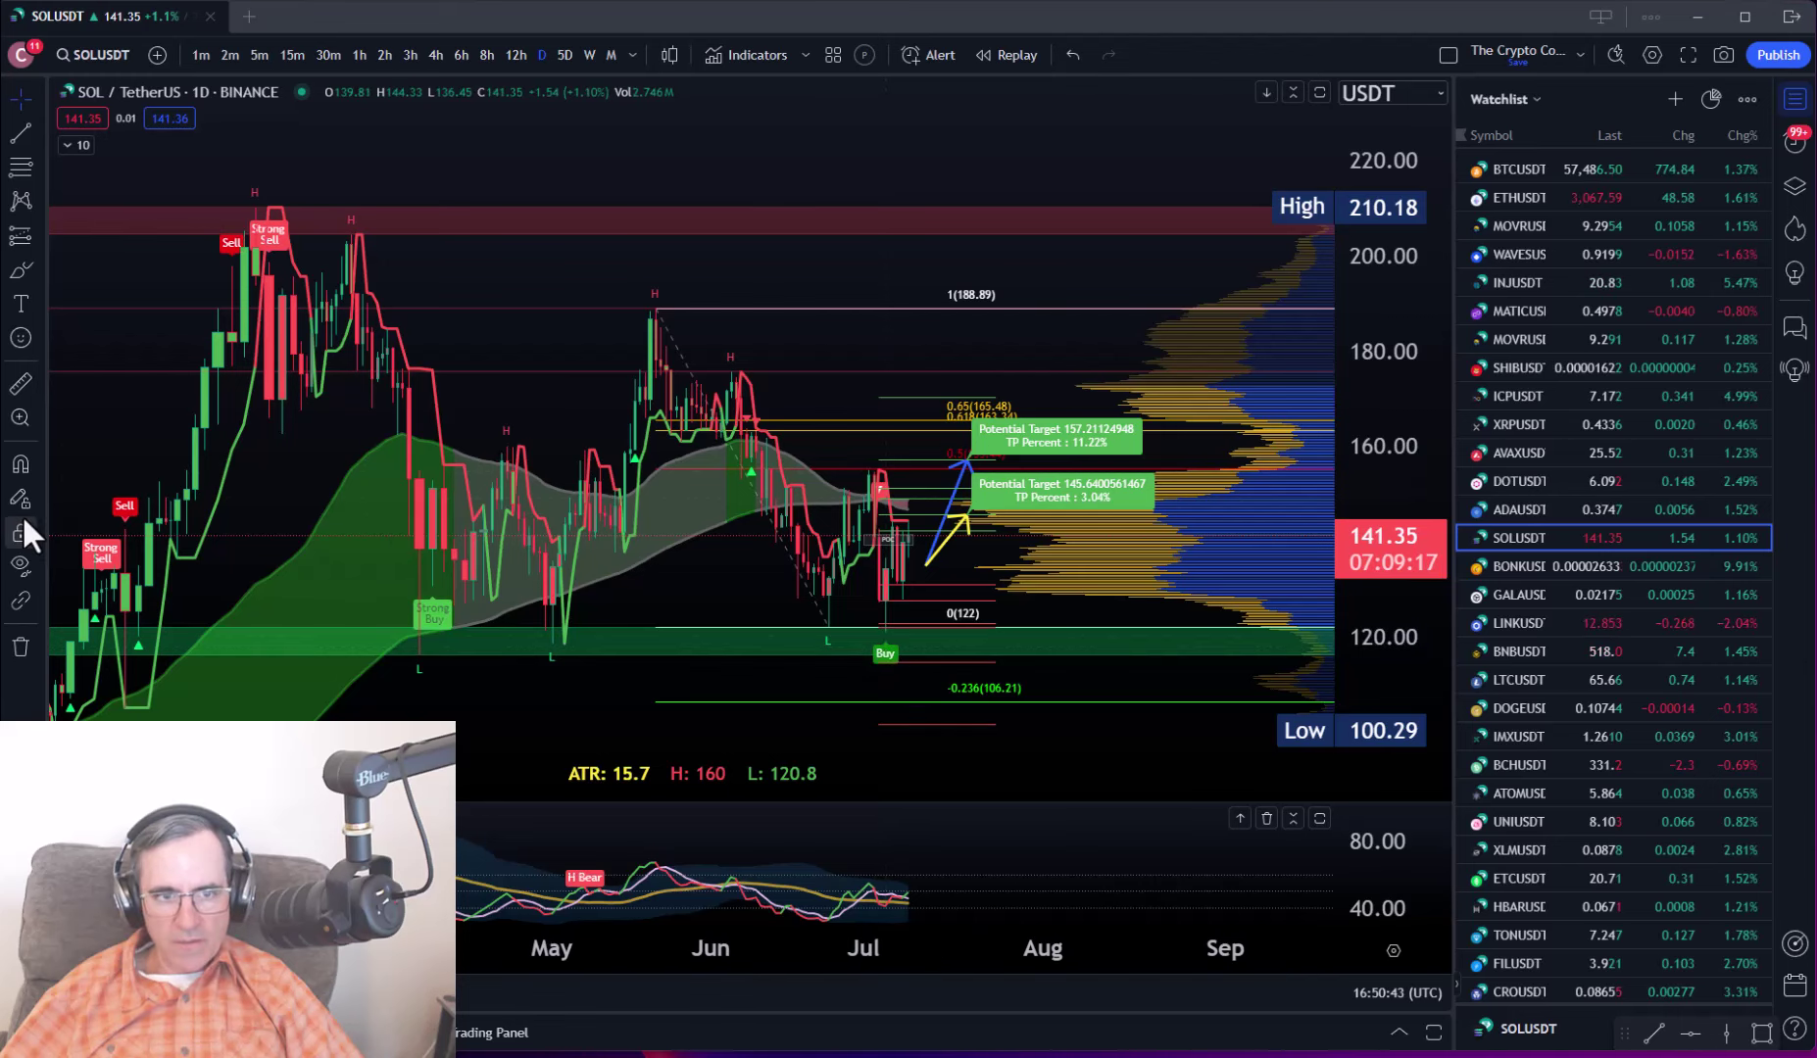
pyautogui.click(29, 389)
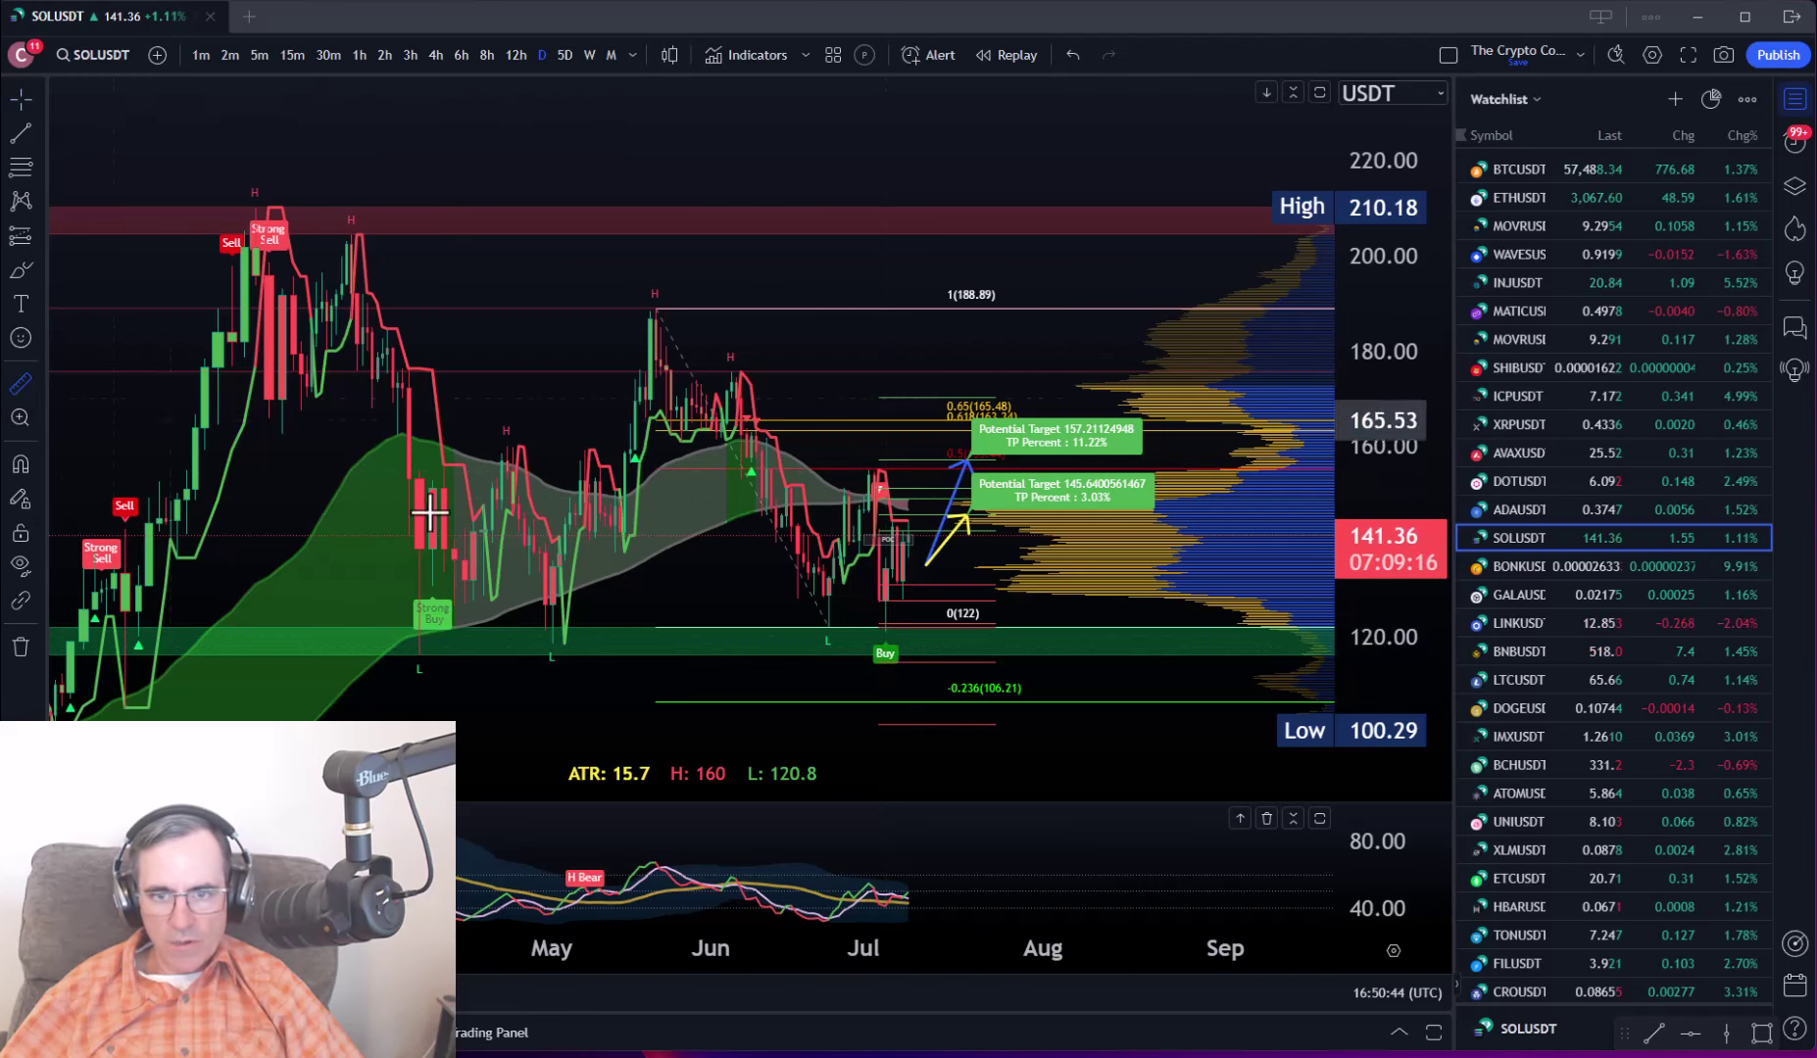
pyautogui.click(885, 627)
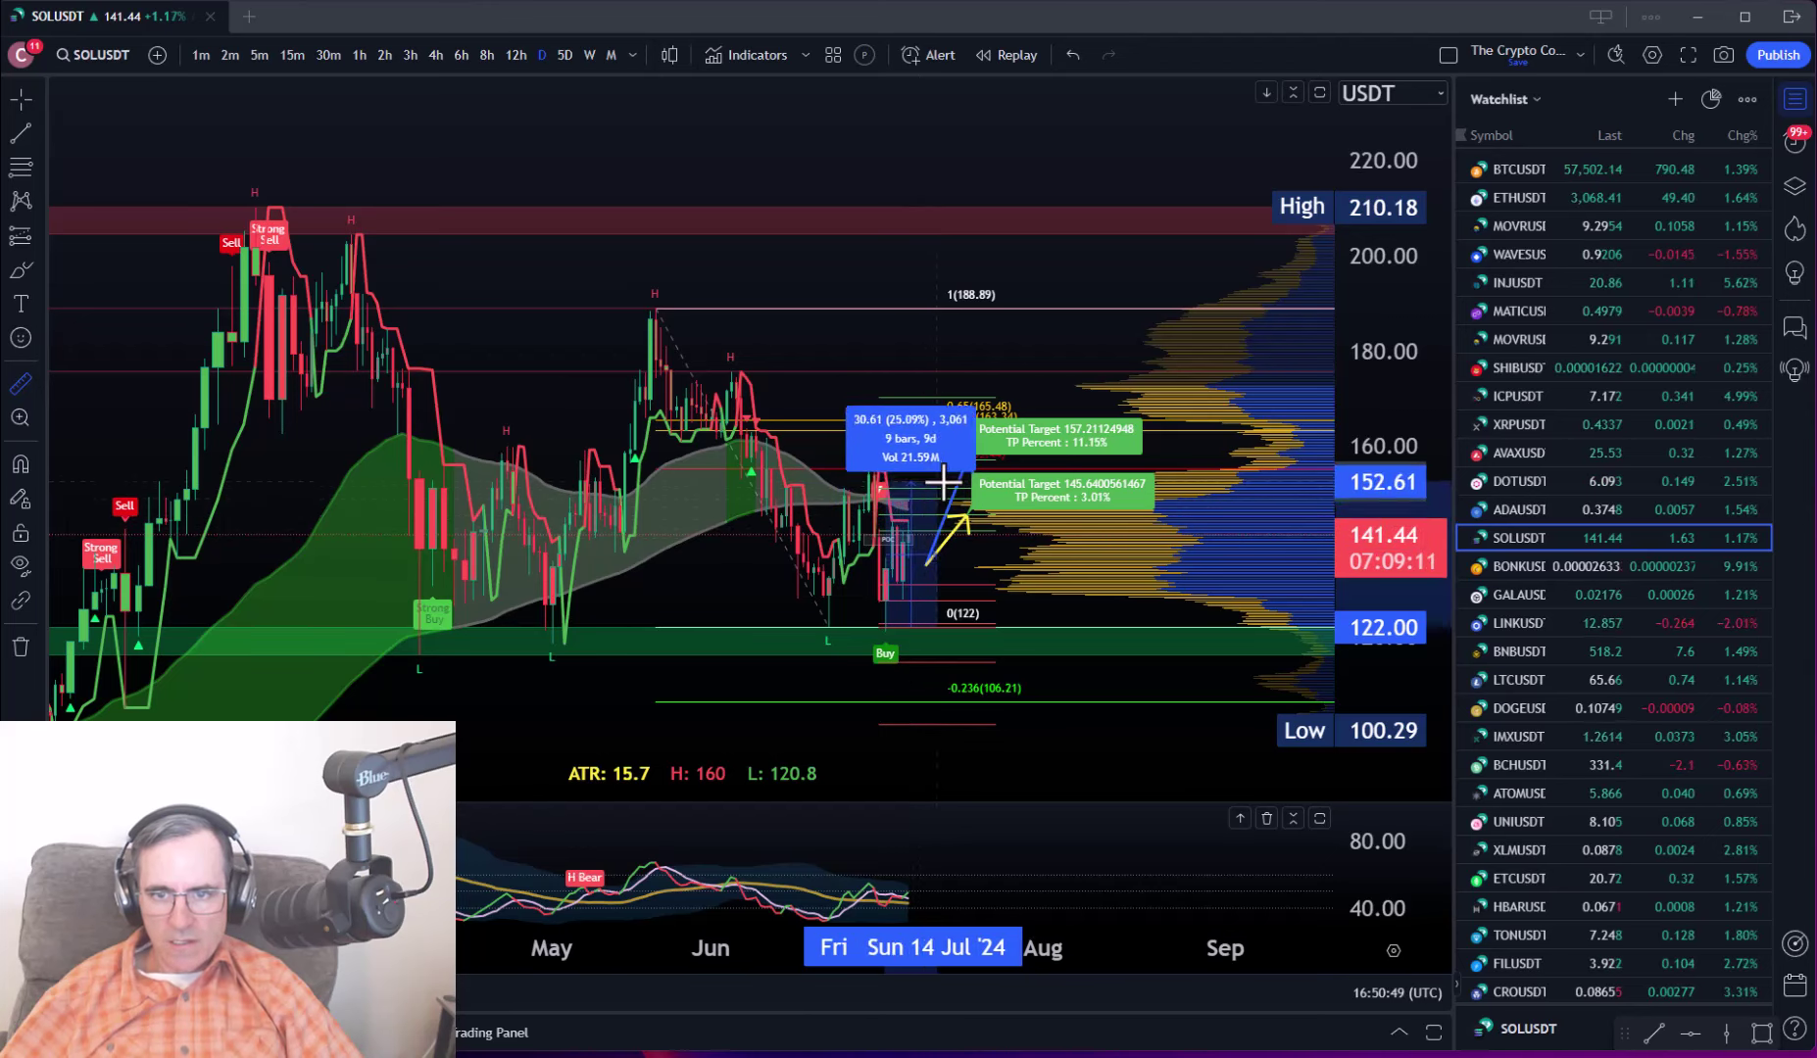
pyautogui.click(939, 539)
# Measure the roughly 43% rally from the April Strong Buy low to late May.
pyautogui.moveTo(669, 599); pyautogui.dragTo(771, 600)
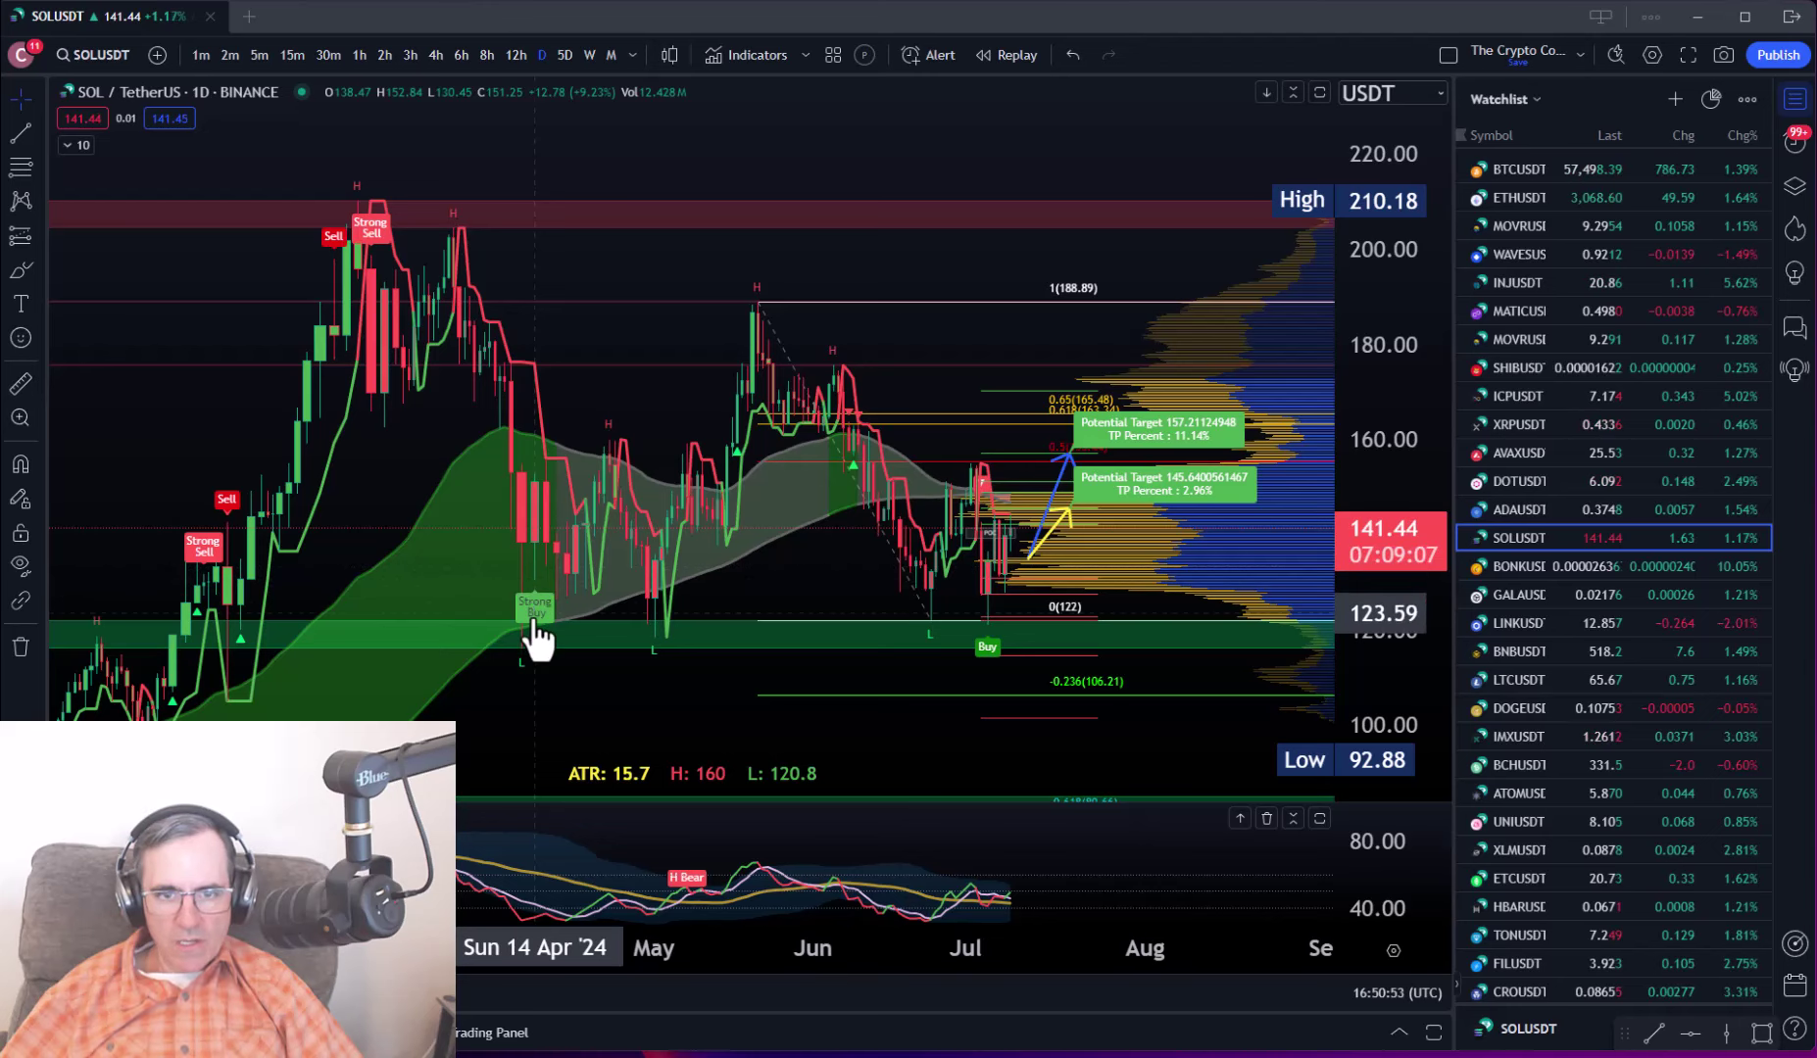
pyautogui.click(19, 382)
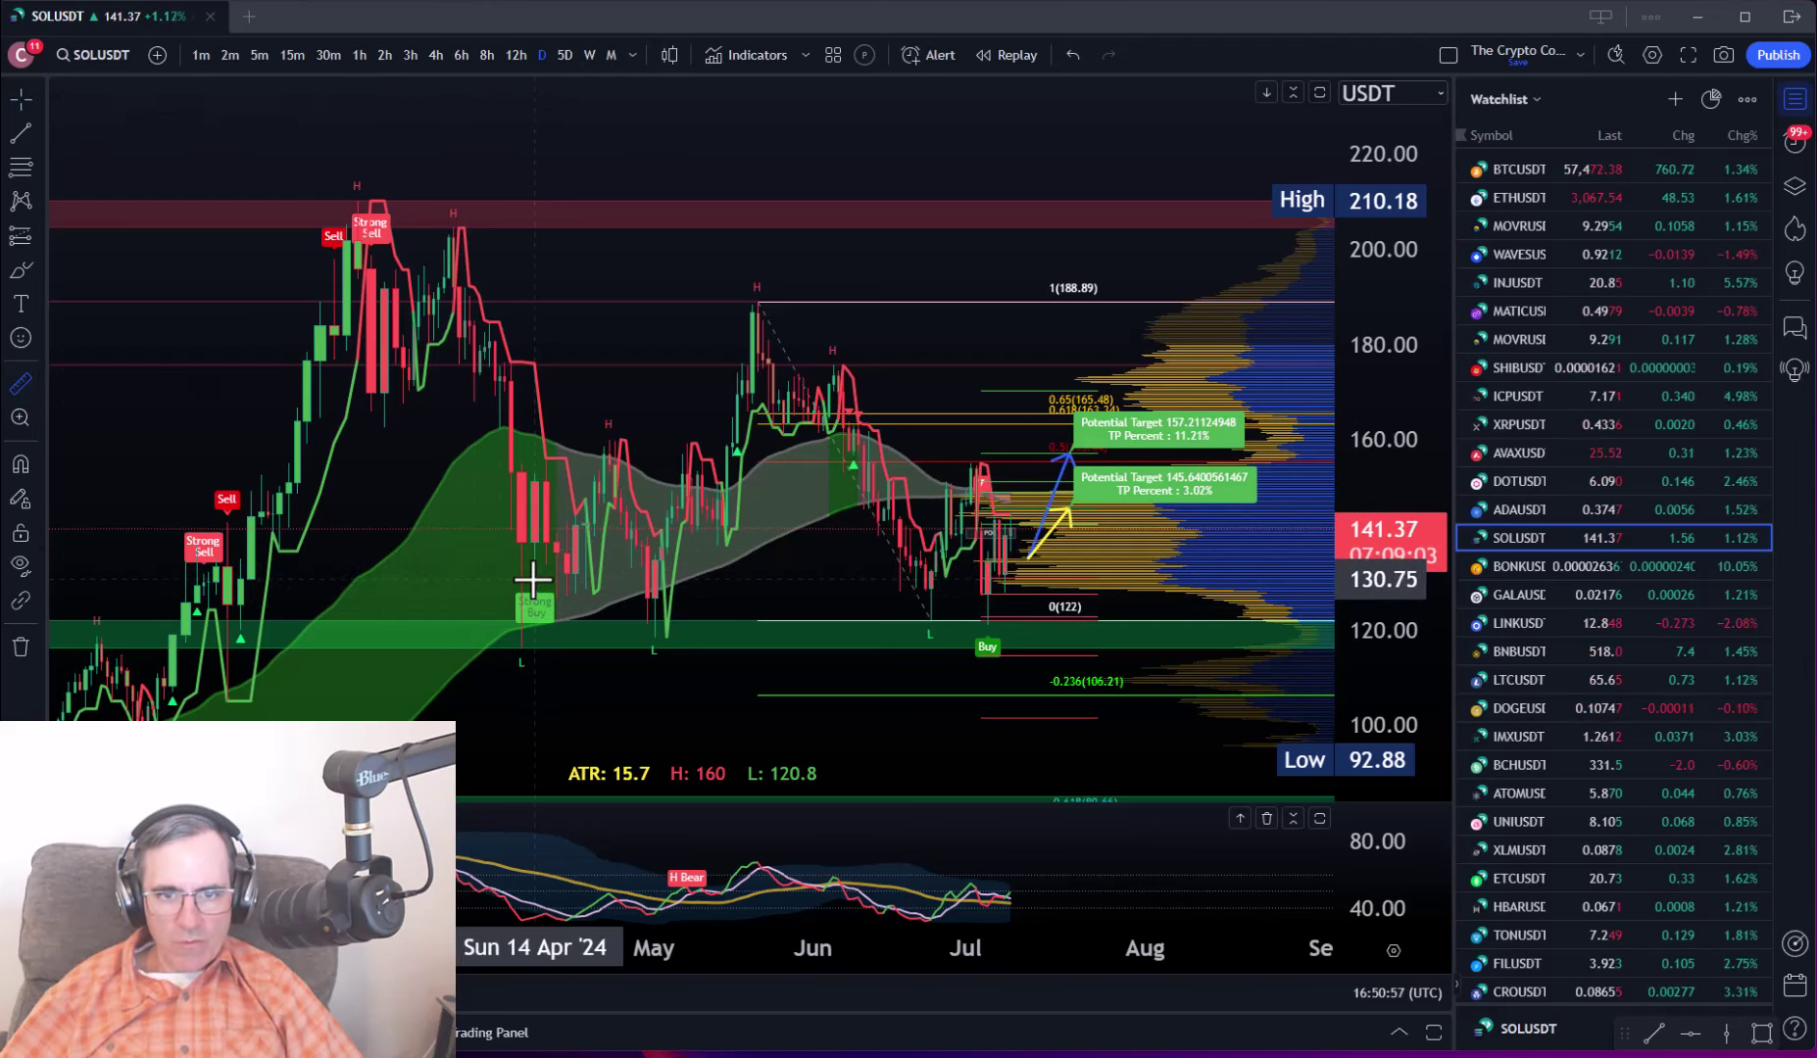
pyautogui.click(538, 582)
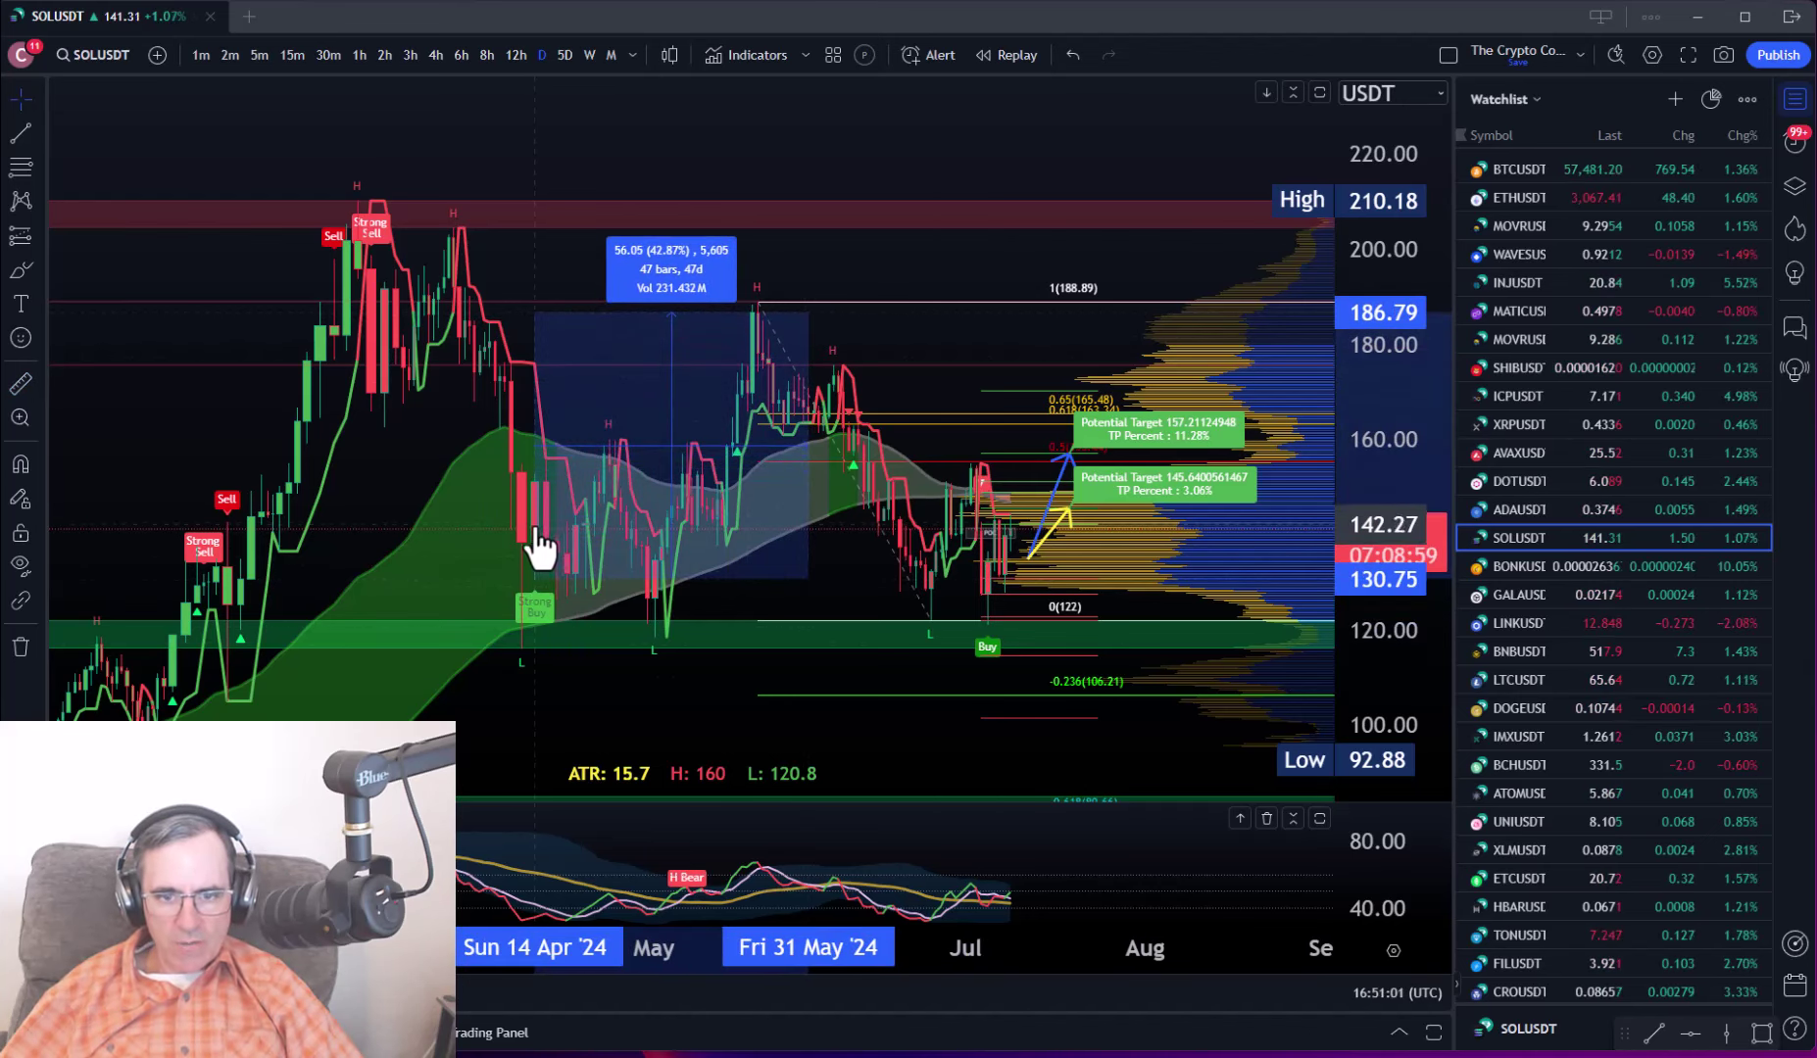
pyautogui.moveTo(708, 434); pyautogui.dragTo(1003, 558)
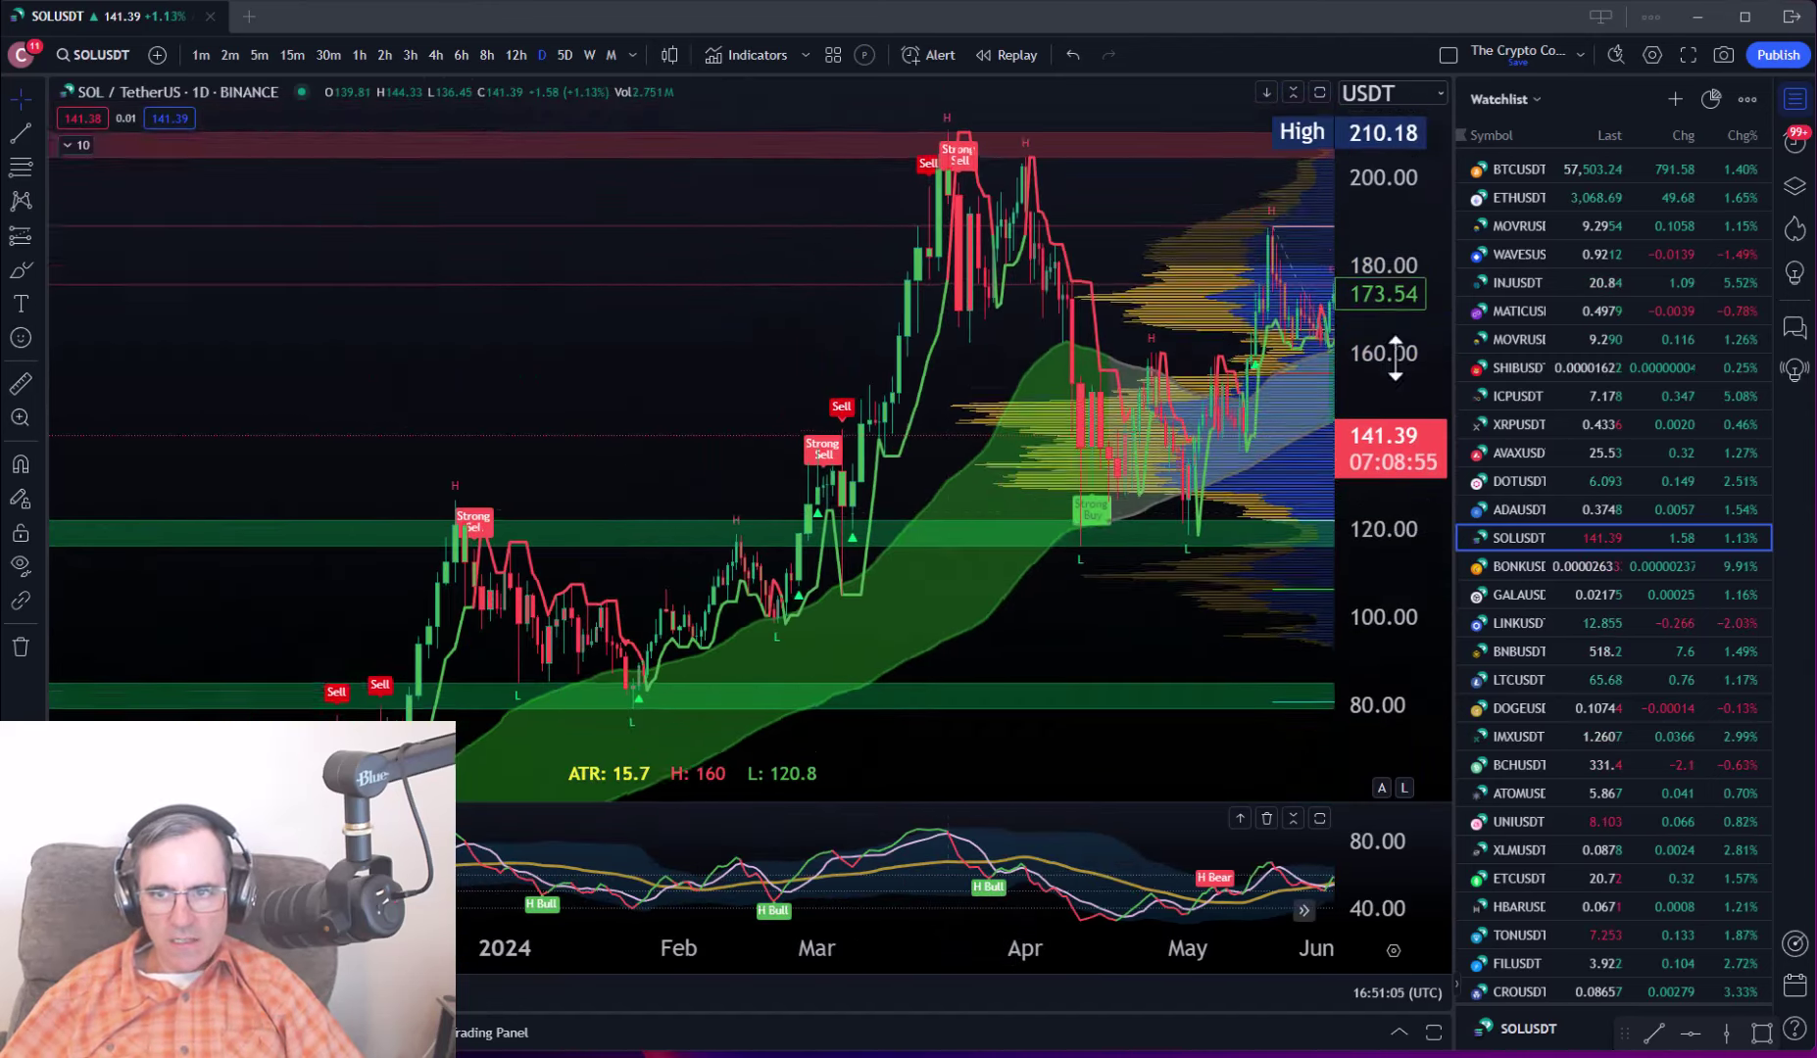
# Measure SOL's roughly 911% run over 164 bars from the late-2023 low to the March 2024 high.
pyautogui.scroll(-3, 627, 529)
pyautogui.moveTo(637, 588); pyautogui.dragTo(751, 299)
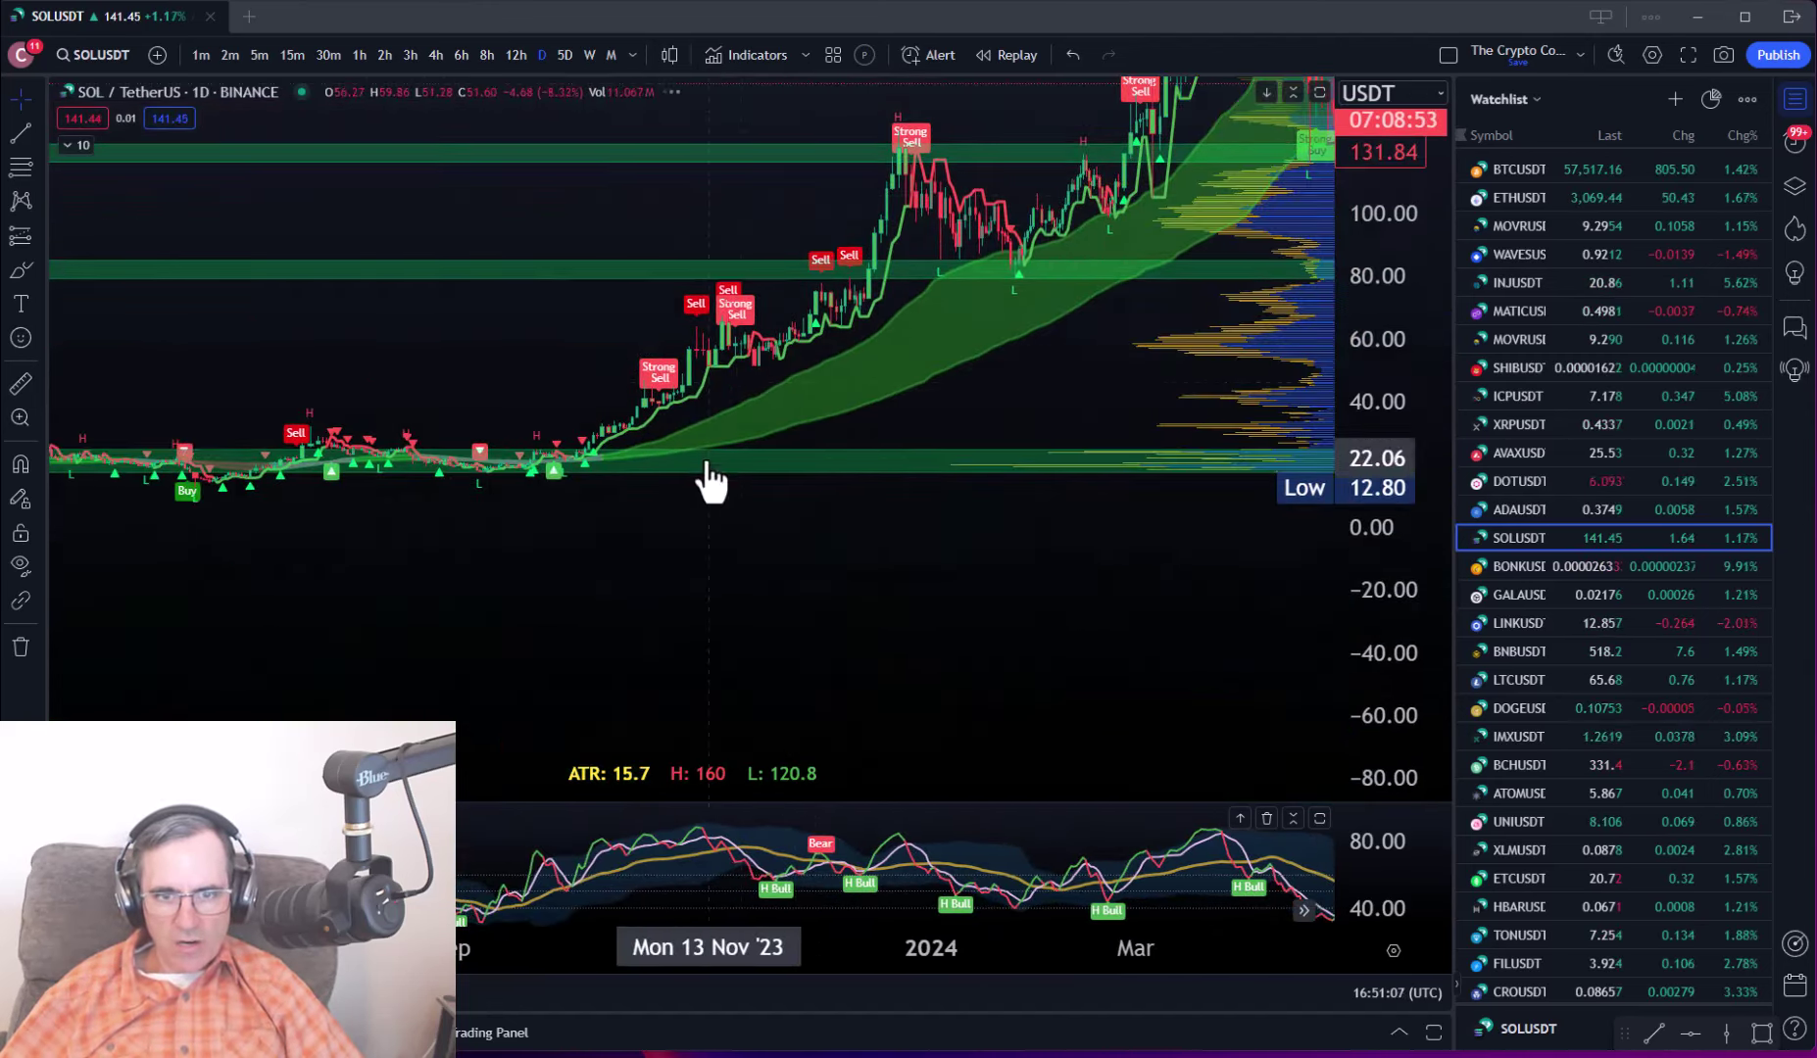
pyautogui.moveTo(706, 490); pyautogui.dragTo(536, 223)
pyautogui.moveTo(539, 523); pyautogui.dragTo(471, 615)
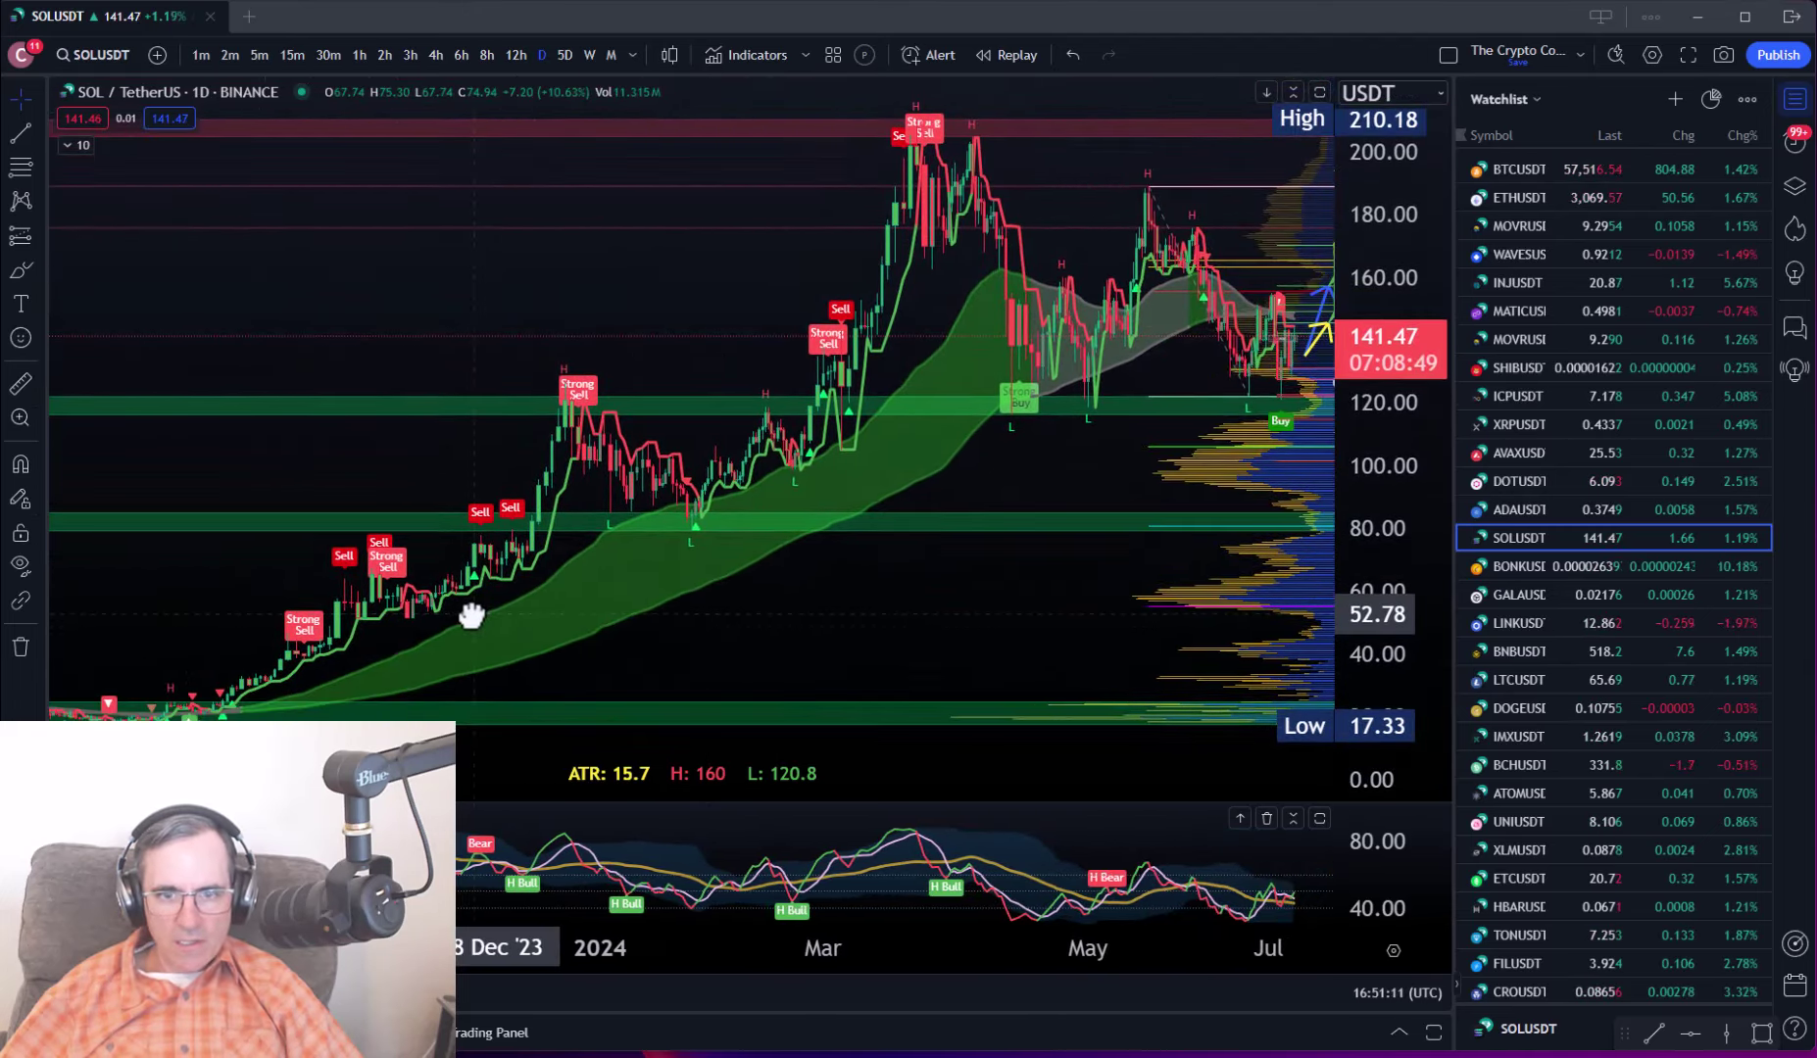
pyautogui.click(19, 383)
pyautogui.moveTo(196, 705); pyautogui.dragTo(740, 405)
pyautogui.moveTo(806, 353); pyautogui.dragTo(941, 118)
pyautogui.click(941, 117)
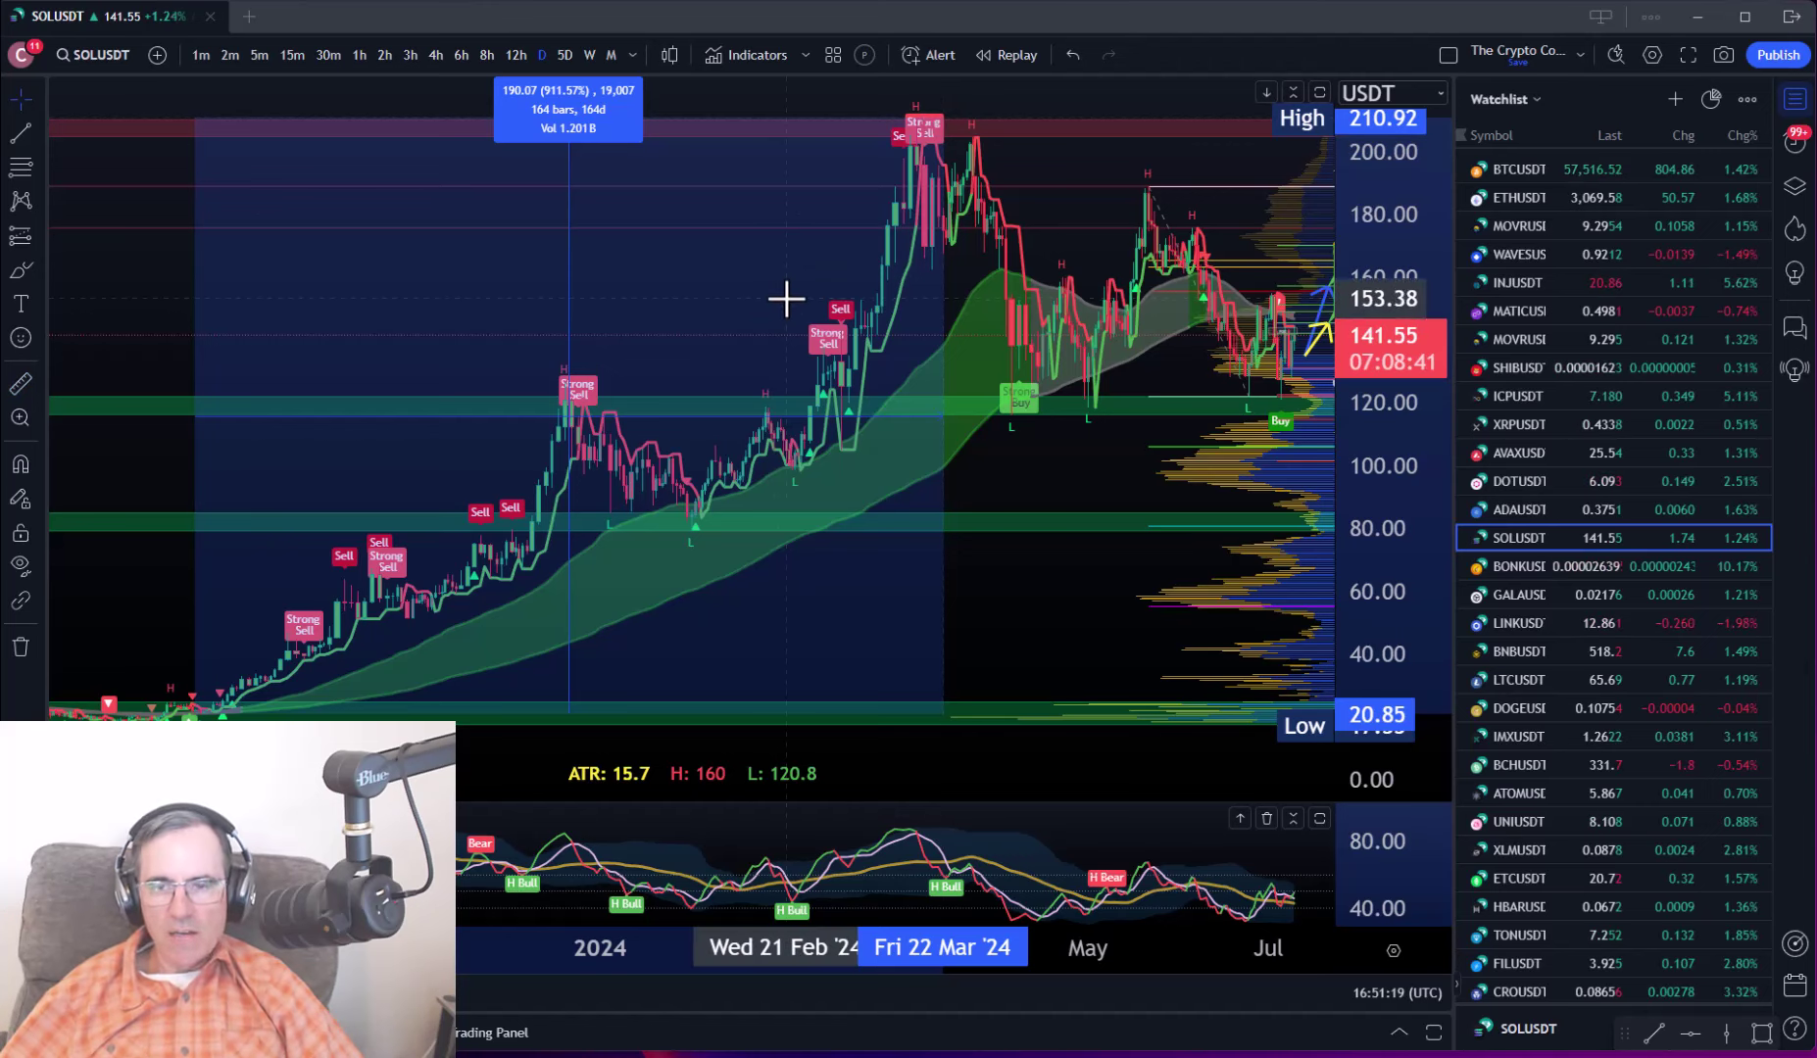
# Clear the measurement and recenter the chart on July price action and the 145.64/157.21 targets.
pyautogui.click(785, 299)
pyautogui.moveTo(872, 427); pyautogui.dragTo(559, 492)
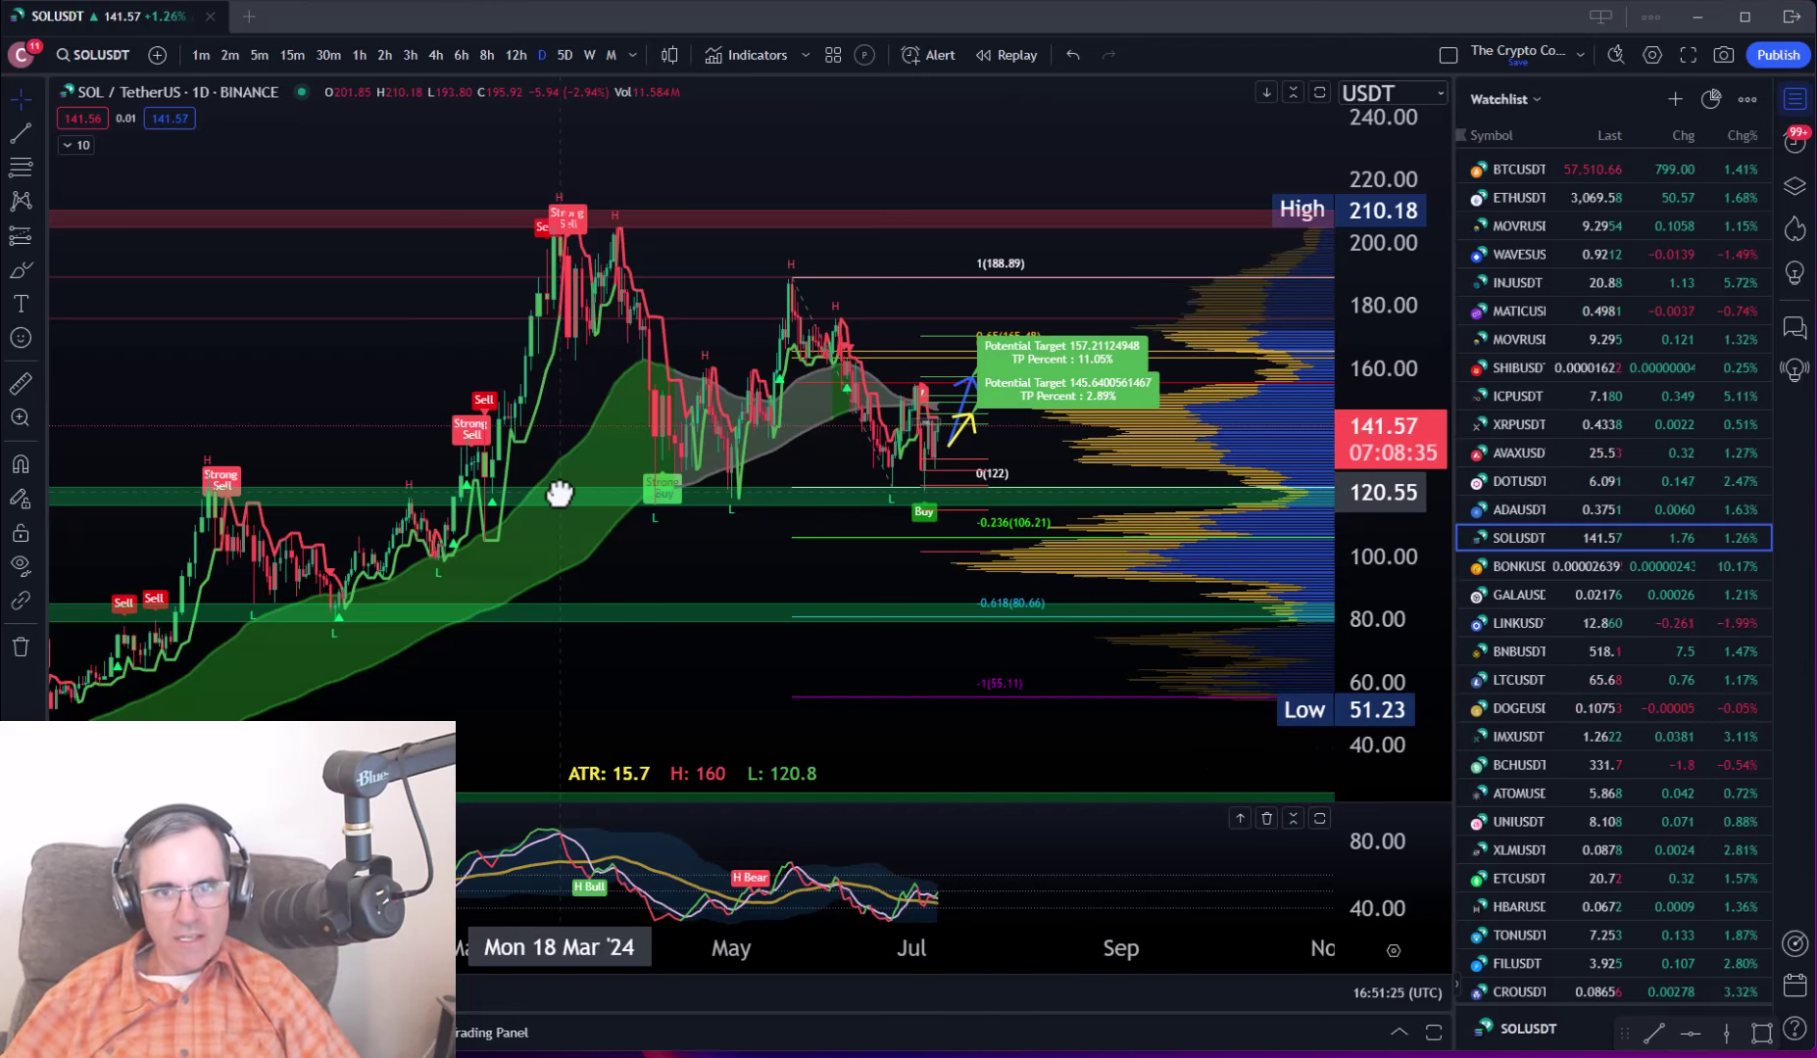
pyautogui.moveTo(709, 543); pyautogui.dragTo(586, 539)
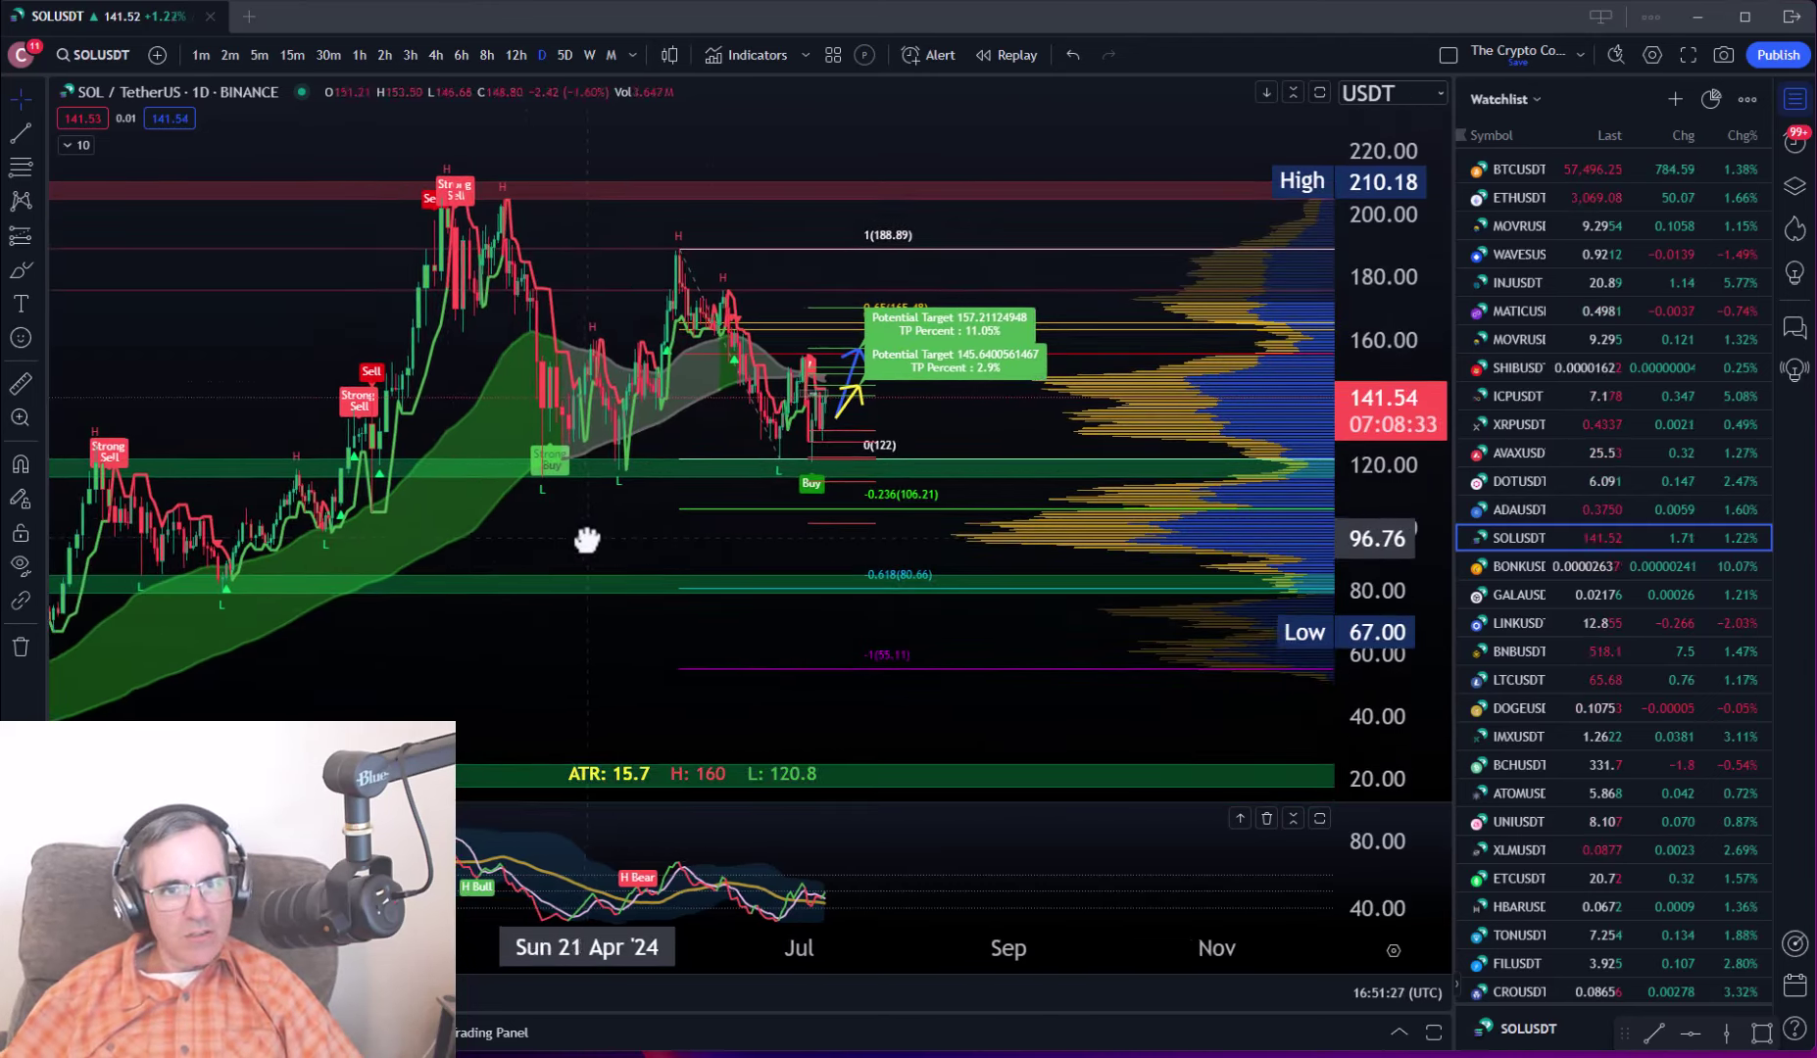
# Load the BTC/USDT chart, then bring up Chrome and scroll The Crypto Code forum's Success Stories.
pyautogui.click(1529, 169)
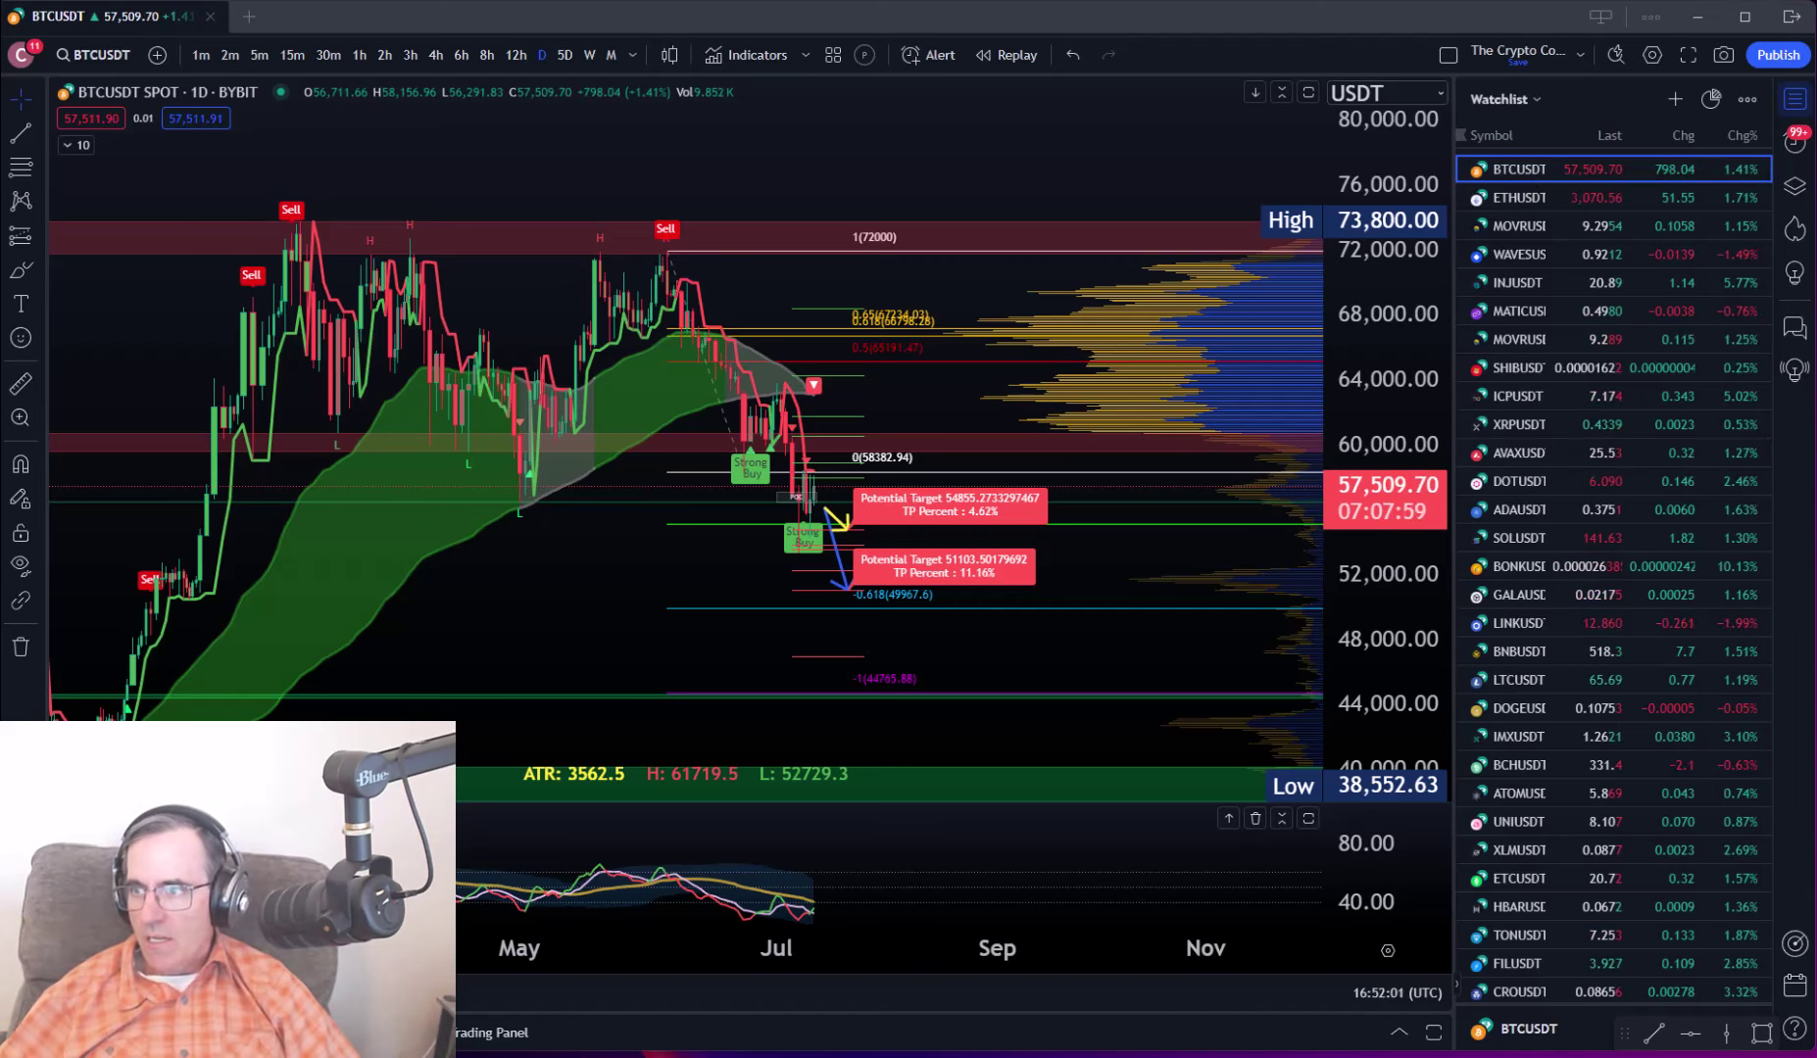
pyautogui.hotkey('alt', 'Tab')
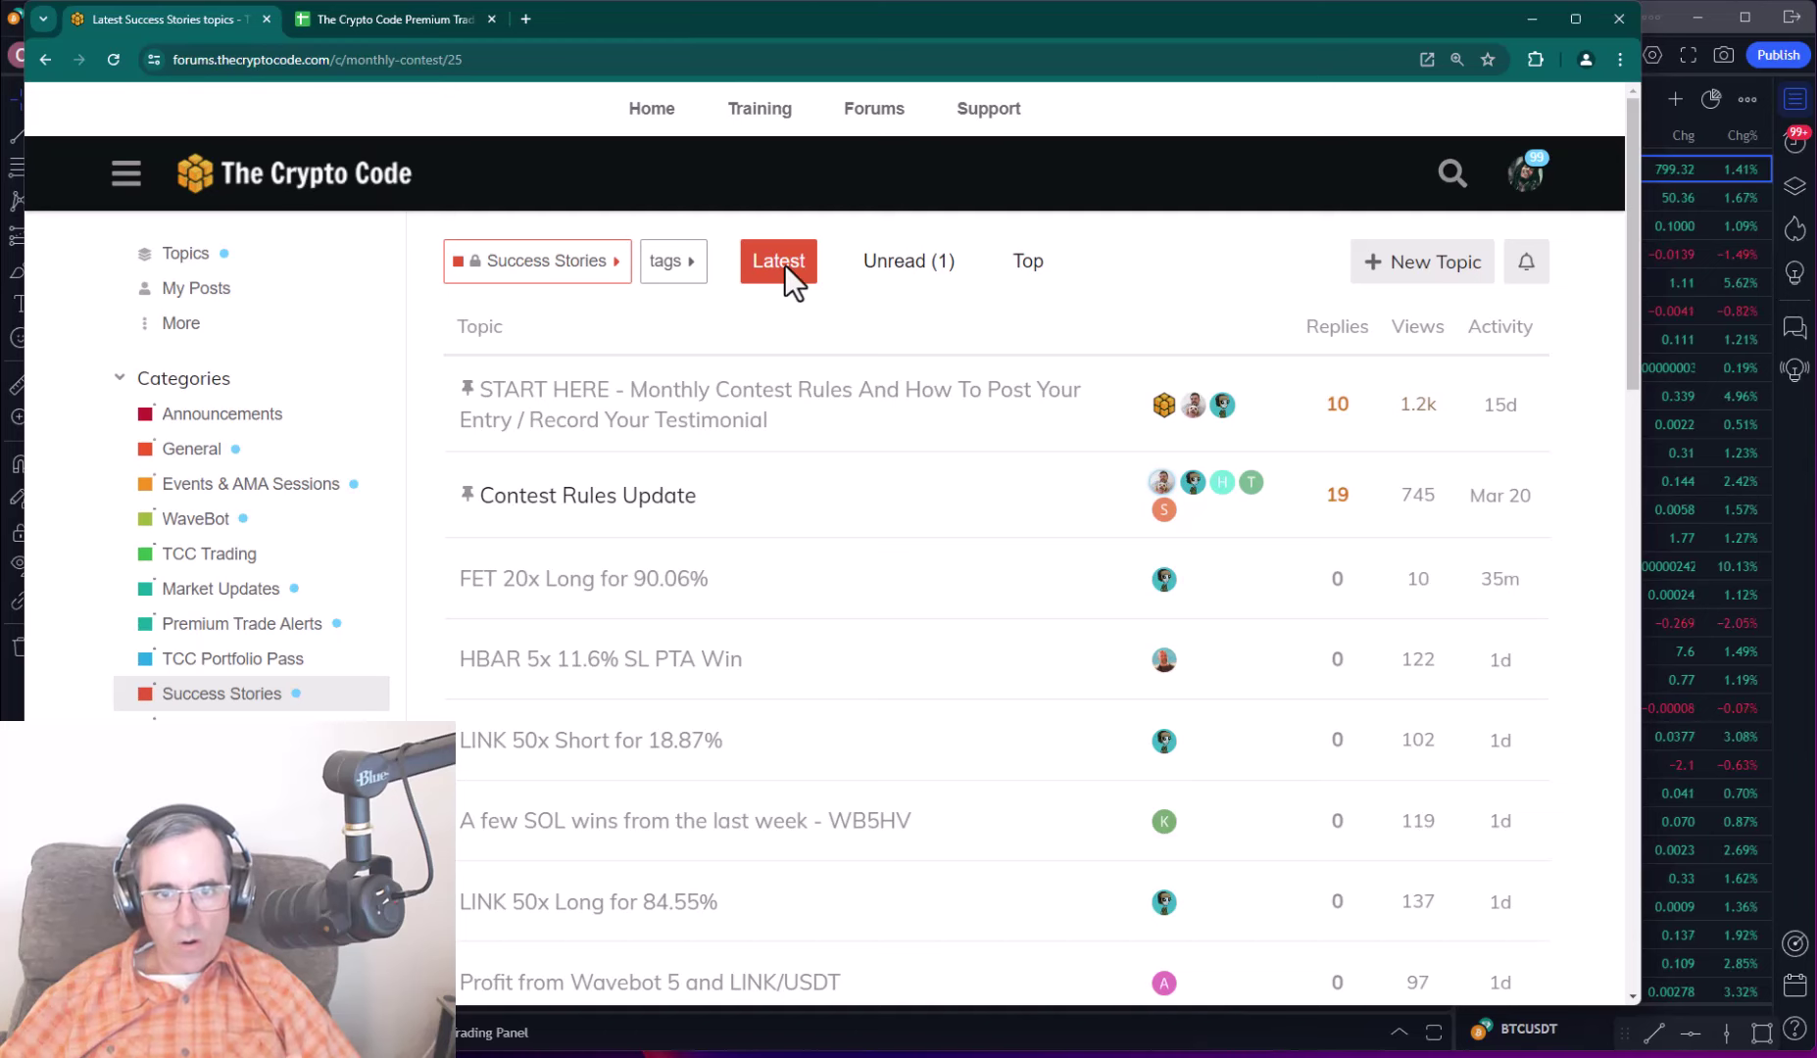
pyautogui.scroll(-4, 753, 559)
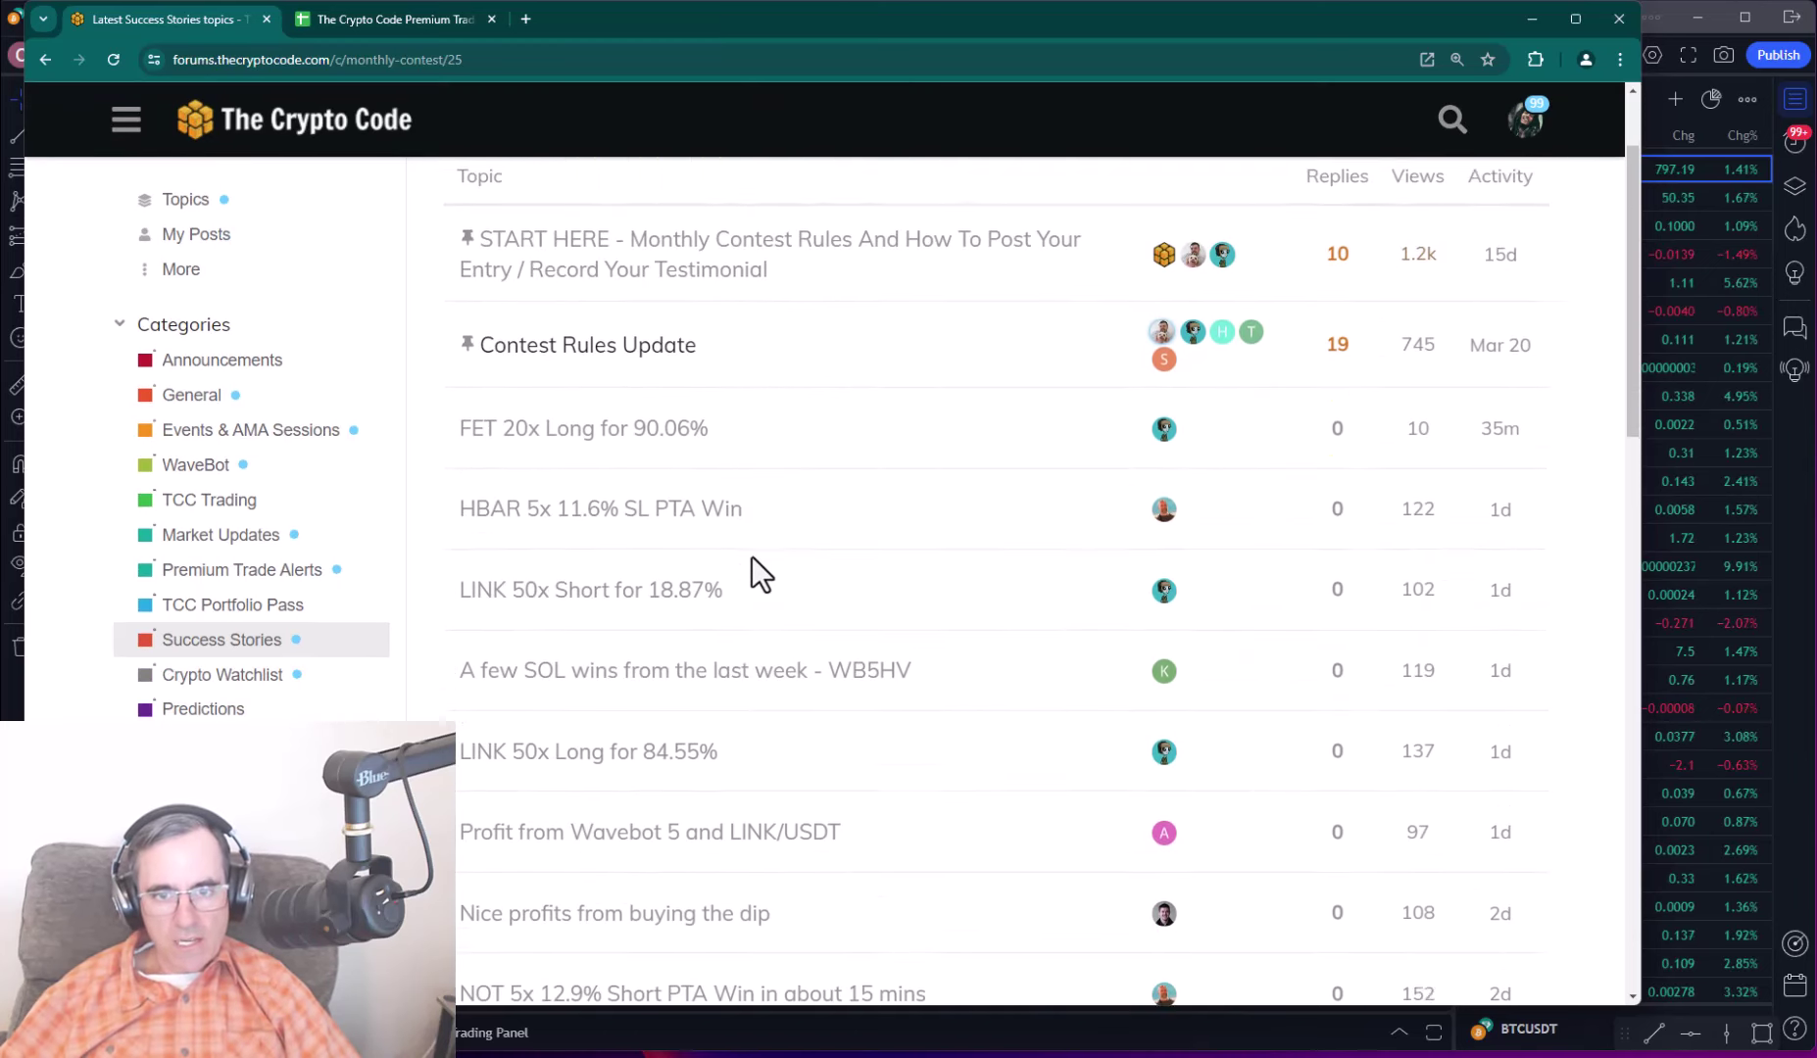
pyautogui.scroll(-3, 760, 564)
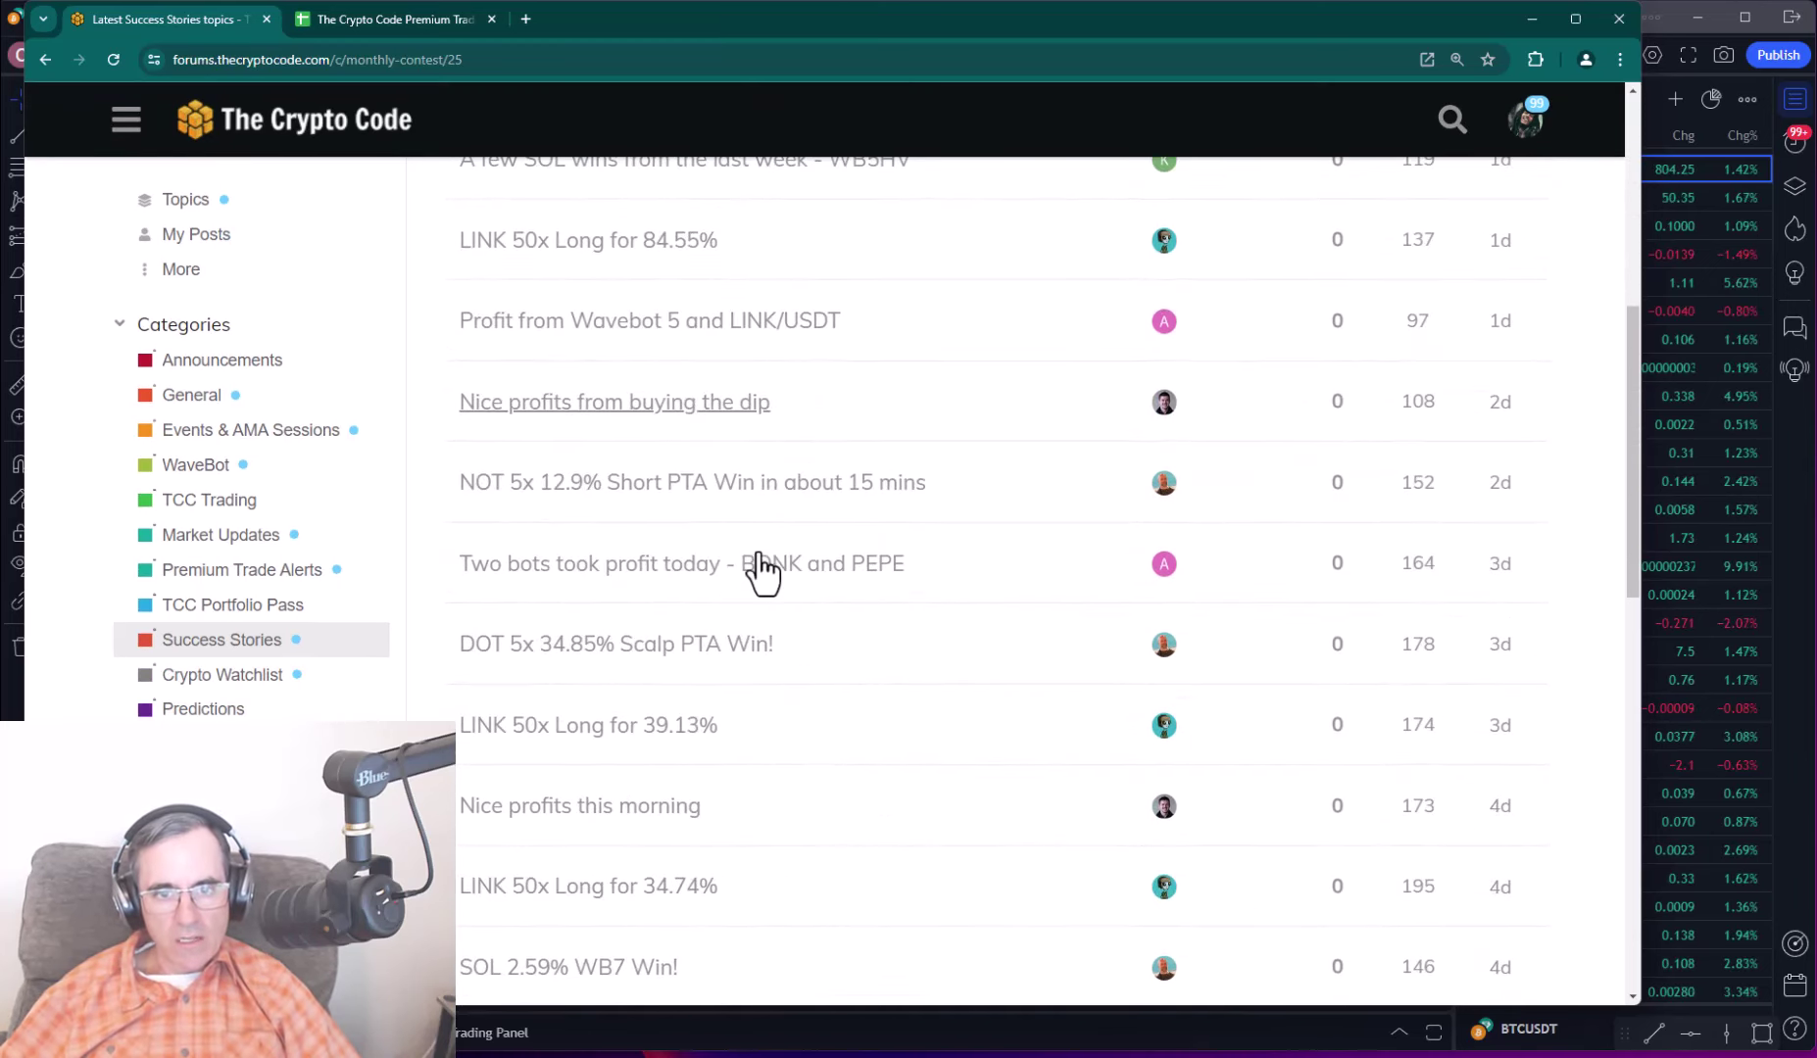
# Review the Premium Trade Alerts record in Google Sheets, then minimize Chrome to the Bitcoin chart.
pyautogui.click(338, 20)
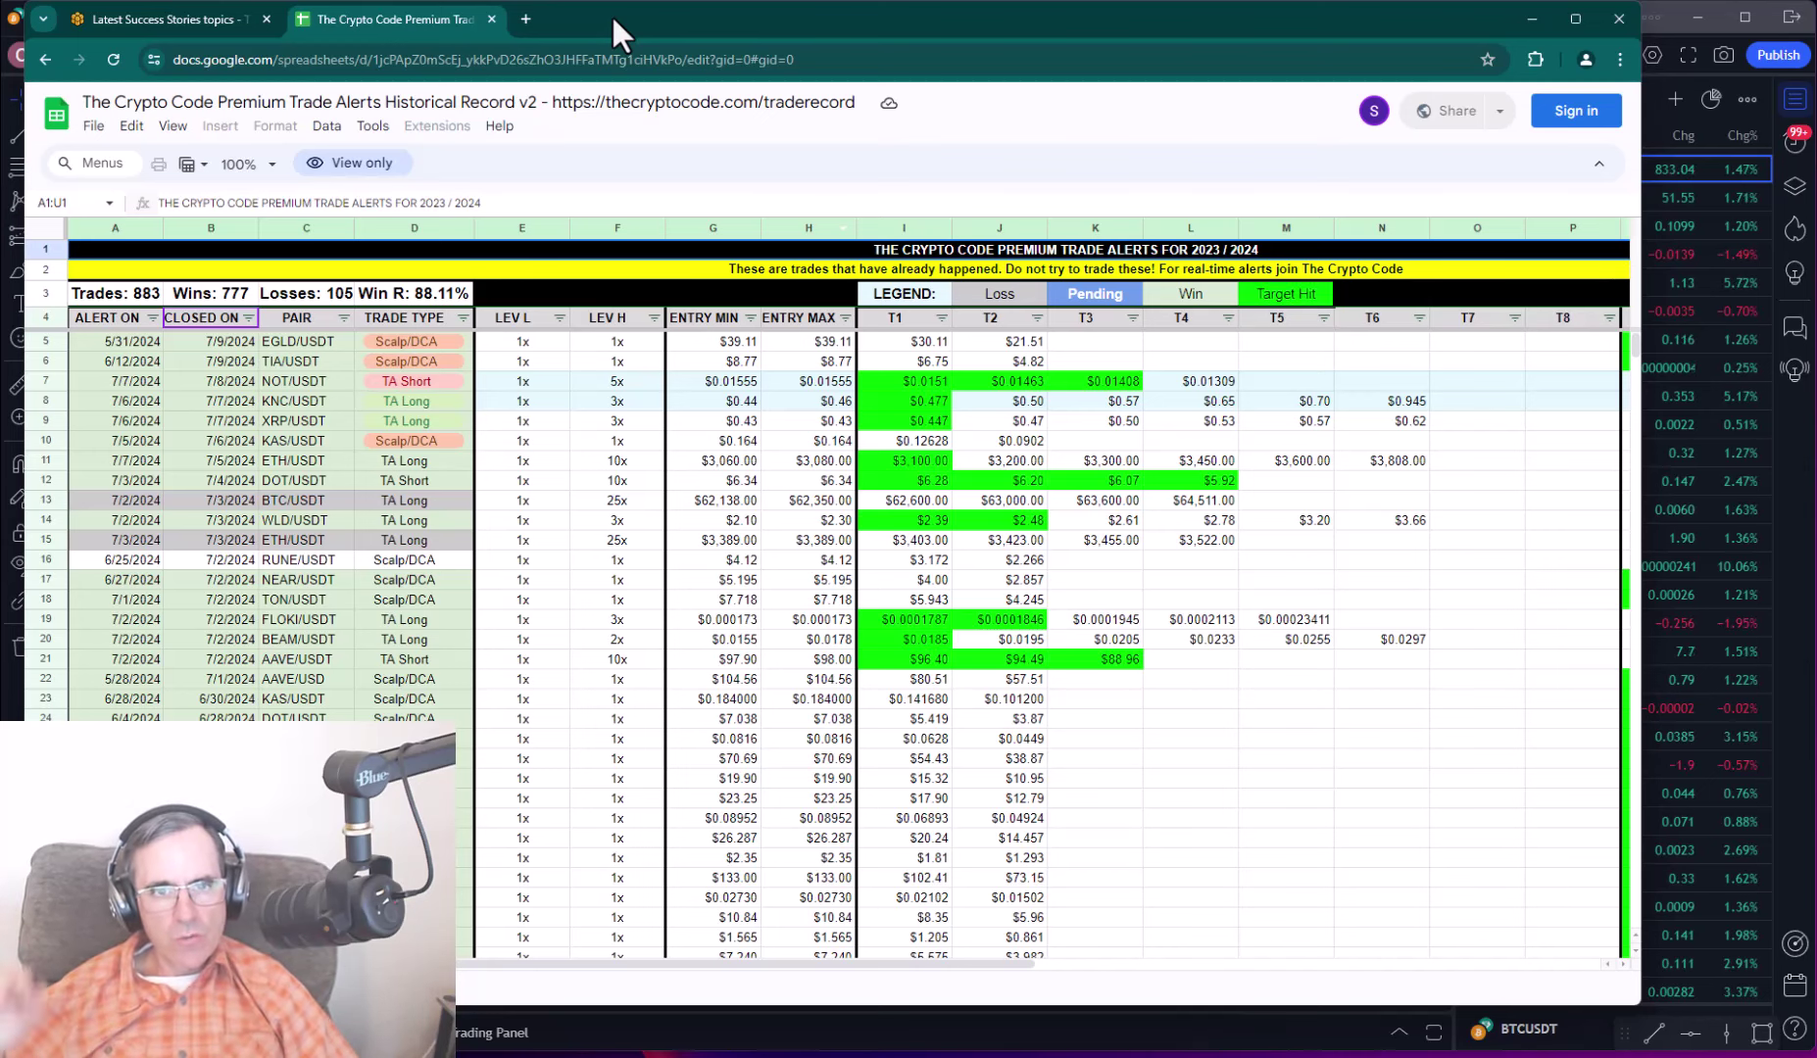
pyautogui.press('super+Down')
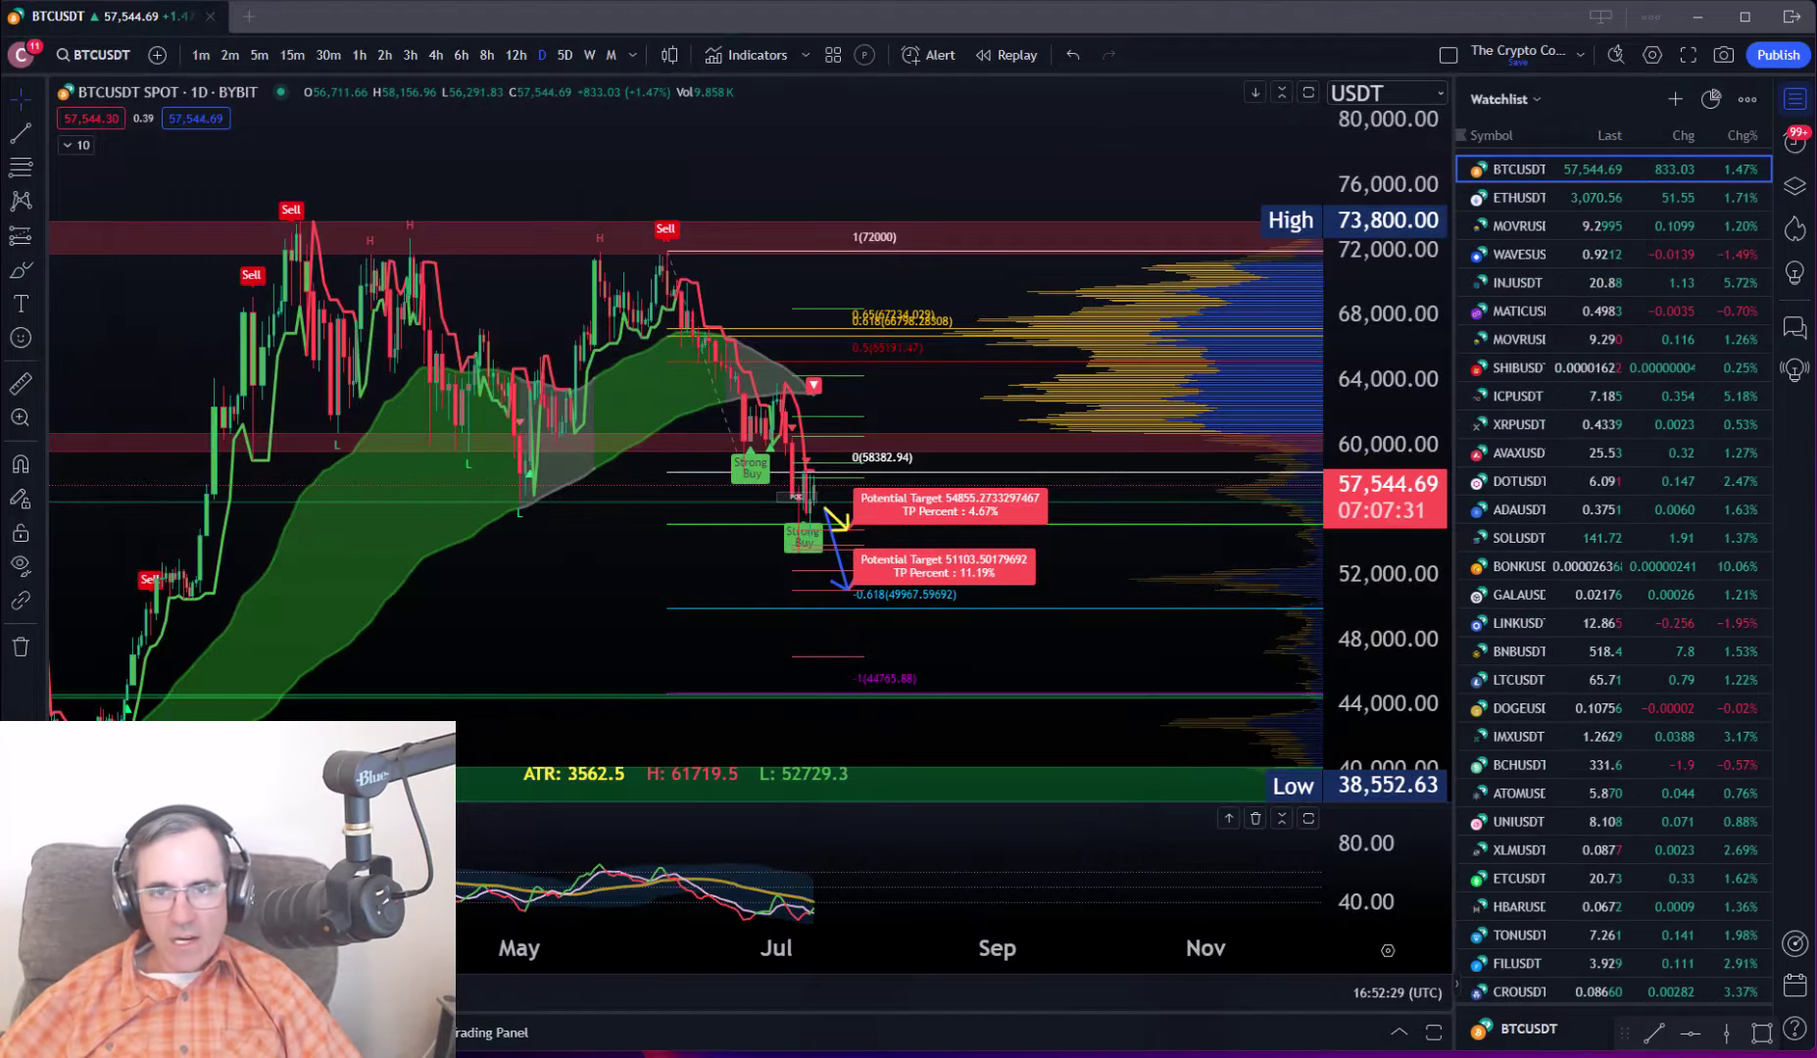